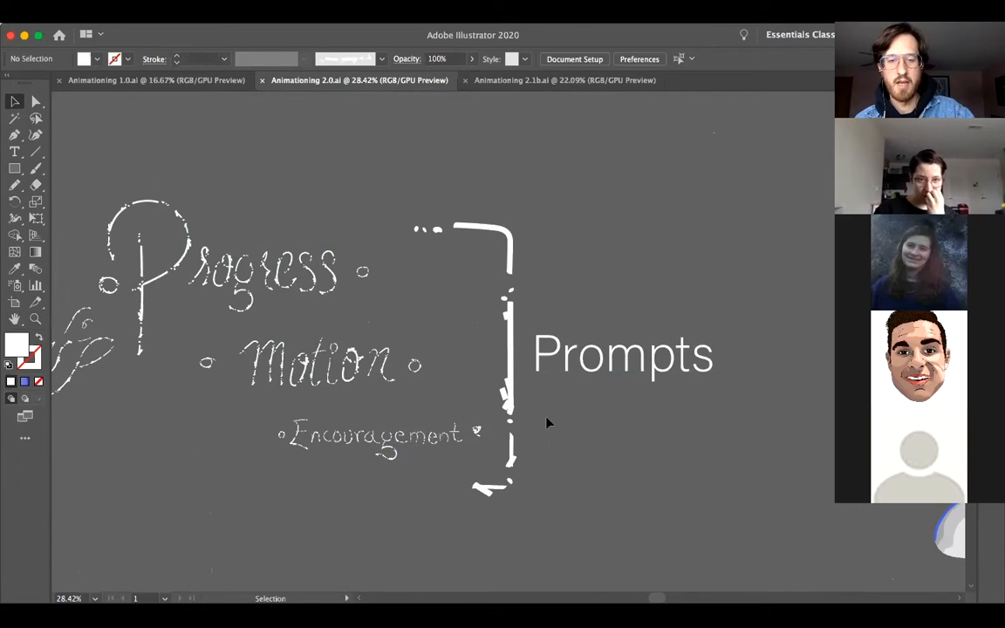
Examine the Progress, Motion and Encouragement prompts and the motorcycle scene under the Animation TESTS! heading
{"action": "left_click", "coordinate": [511, 403]}
{"action": "left_click", "coordinate": [587, 471]}
{"action": "key", "text": "space"}
{"action": "scroll", "coordinate": [550, 445], "scroll_direction": "down", "scroll_amount": 10}
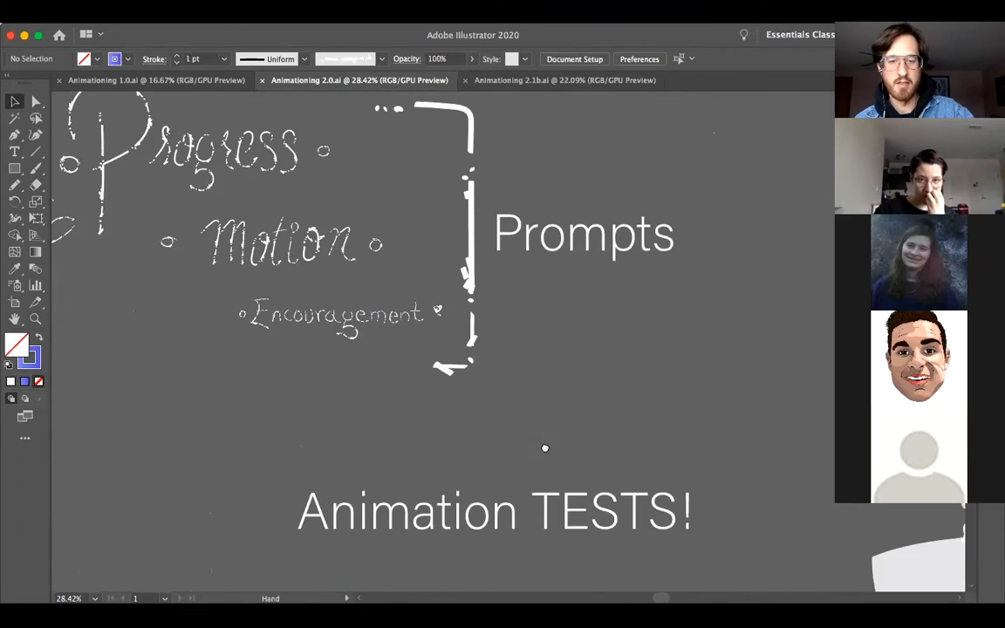
{"action": "scroll", "coordinate": [534, 372], "scroll_direction": "down", "scroll_amount": 3}
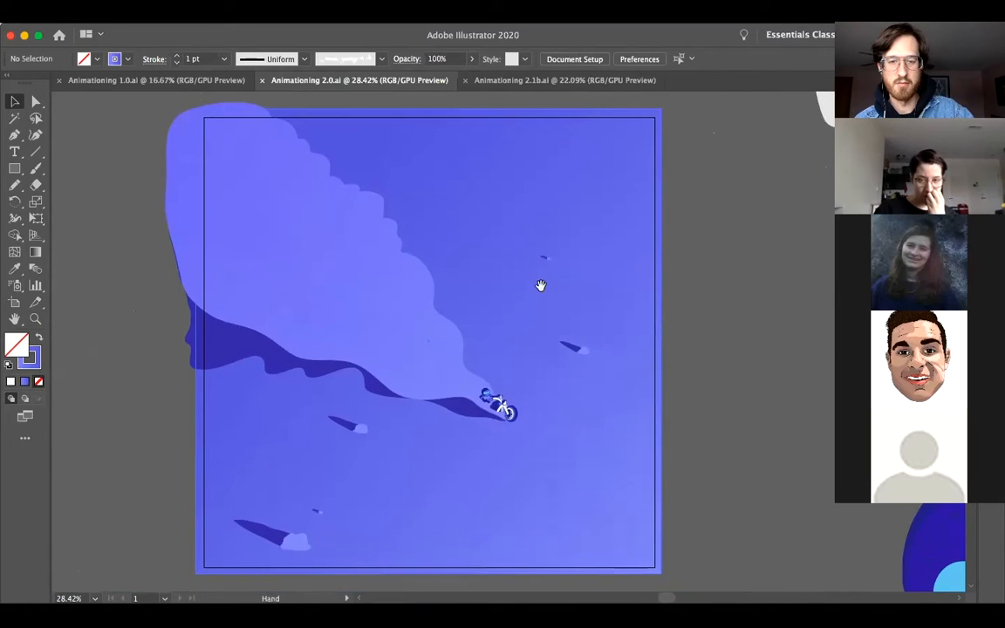
{"action": "key", "text": "z"}
{"action": "left_click", "coordinate": [576, 323], "text": "alt"}
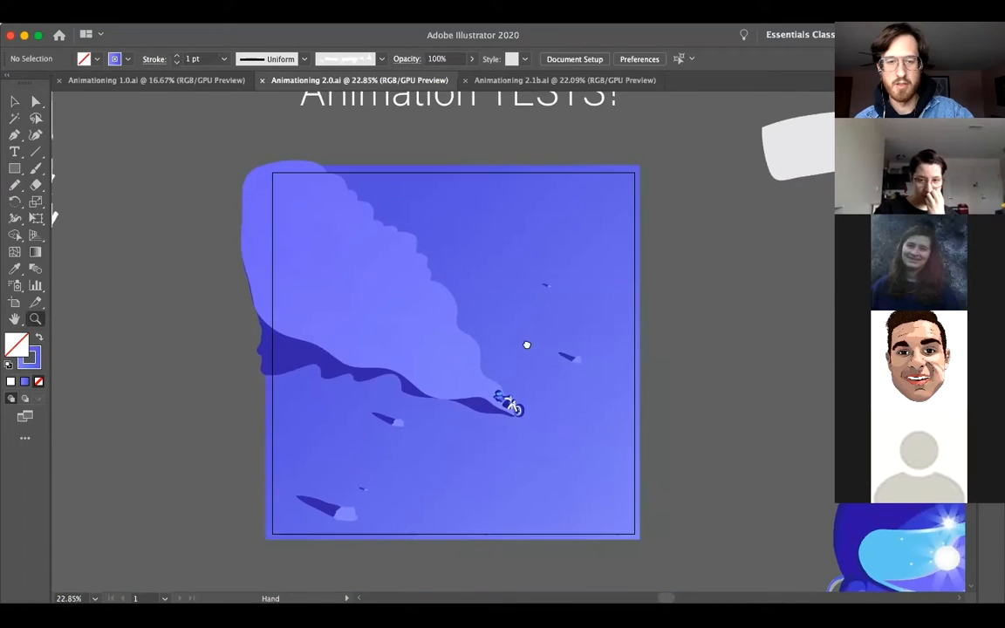
{"action": "key", "text": "v"}
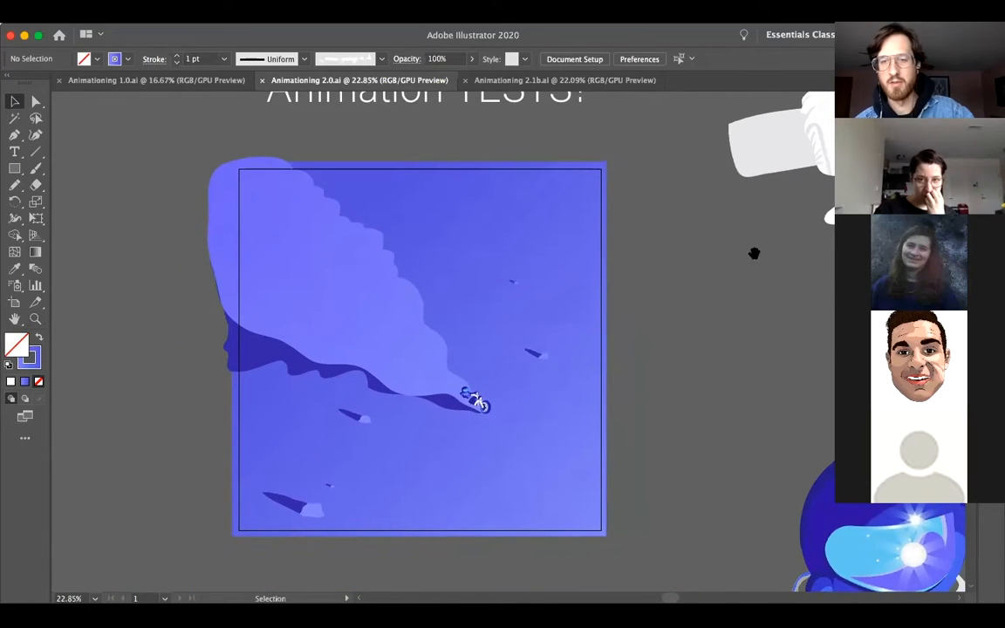
Examine the helmeted rider close-ups, from the separate body parts to the assembled figure with the gray glove
{"action": "left_click_drag", "start_coordinate": [749, 264], "coordinate": [404, 359]}
{"action": "key", "text": "z"}
{"action": "left_click", "coordinate": [442, 426], "text": "alt"}
{"action": "left_click", "coordinate": [458, 323], "text": "alt"}
{"action": "scroll", "coordinate": [447, 358], "scroll_direction": "up", "scroll_amount": 3}
{"action": "scroll", "coordinate": [454, 406], "scroll_direction": "down", "scroll_amount": 5}
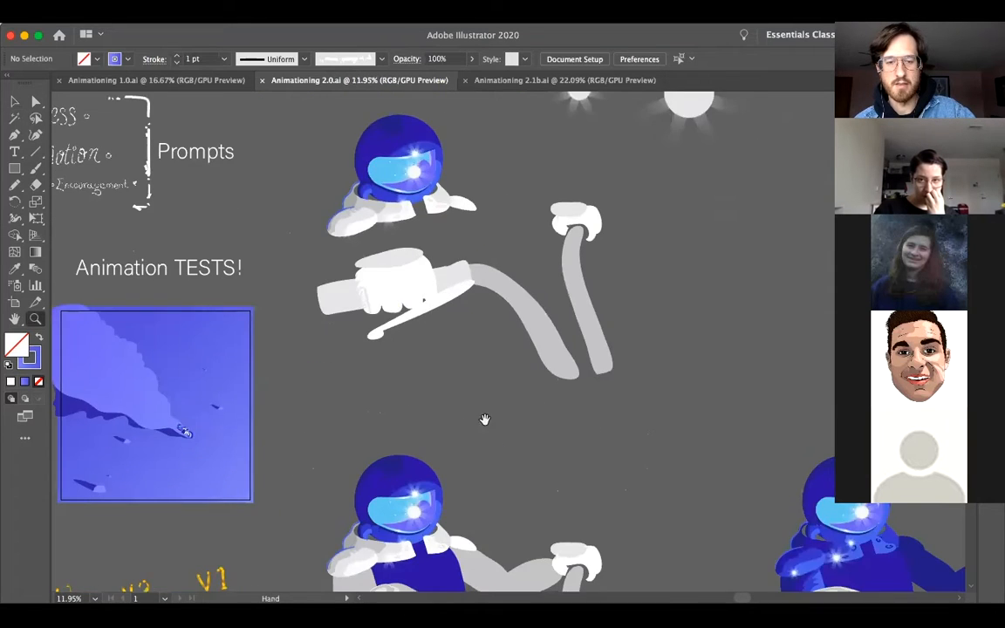
{"action": "scroll", "coordinate": [485, 420], "scroll_direction": "down", "scroll_amount": 6}
{"action": "left_click_drag", "start_coordinate": [523, 343], "coordinate": [531, 353]}
{"action": "key", "text": "v"}
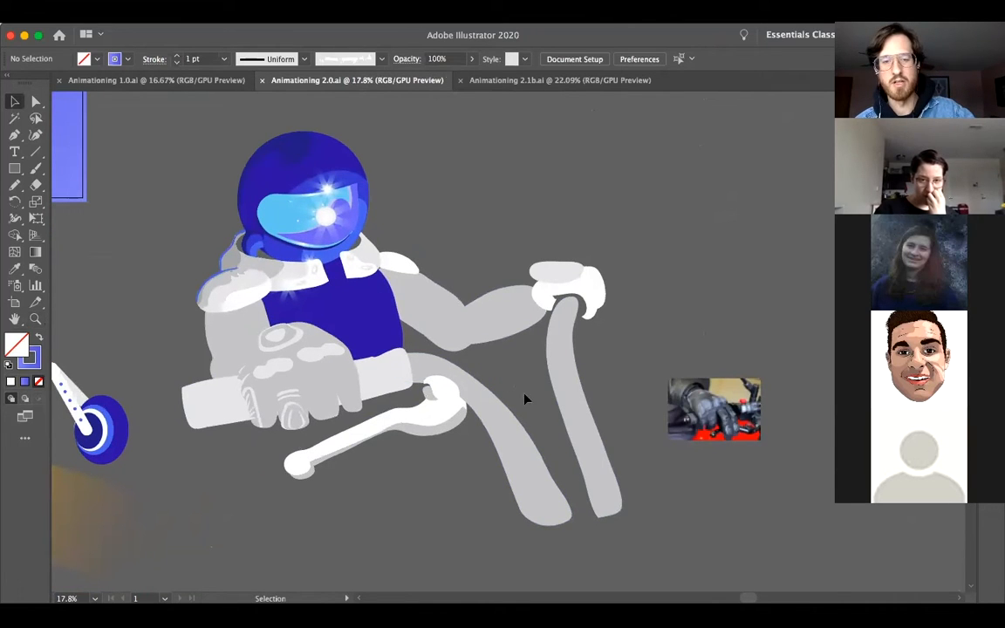
Compare the motorcycle glove reference photo with the blue-suited version of the rider close-up
{"action": "left_click_drag", "start_coordinate": [565, 353], "coordinate": [438, 336]}
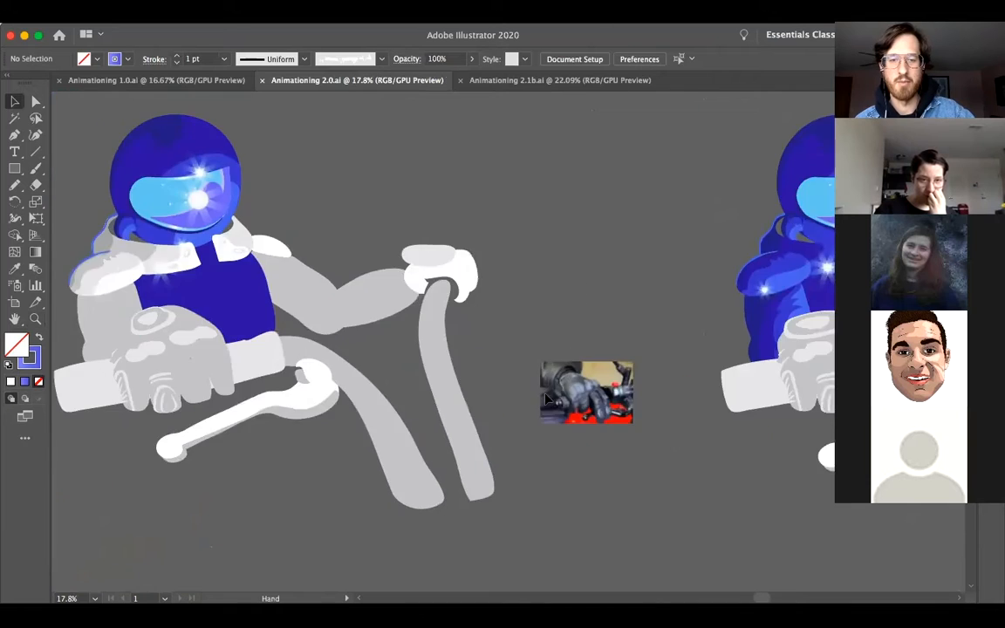
{"action": "key", "text": "z"}
{"action": "left_click_drag", "start_coordinate": [547, 398], "coordinate": [648, 384]}
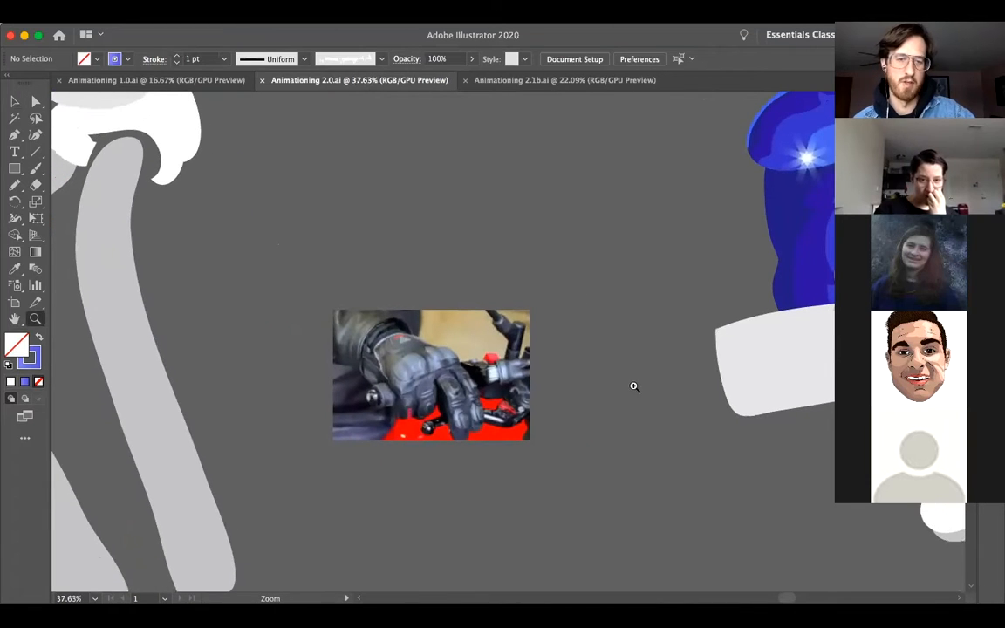
{"action": "left_click", "coordinate": [637, 382], "text": "alt"}
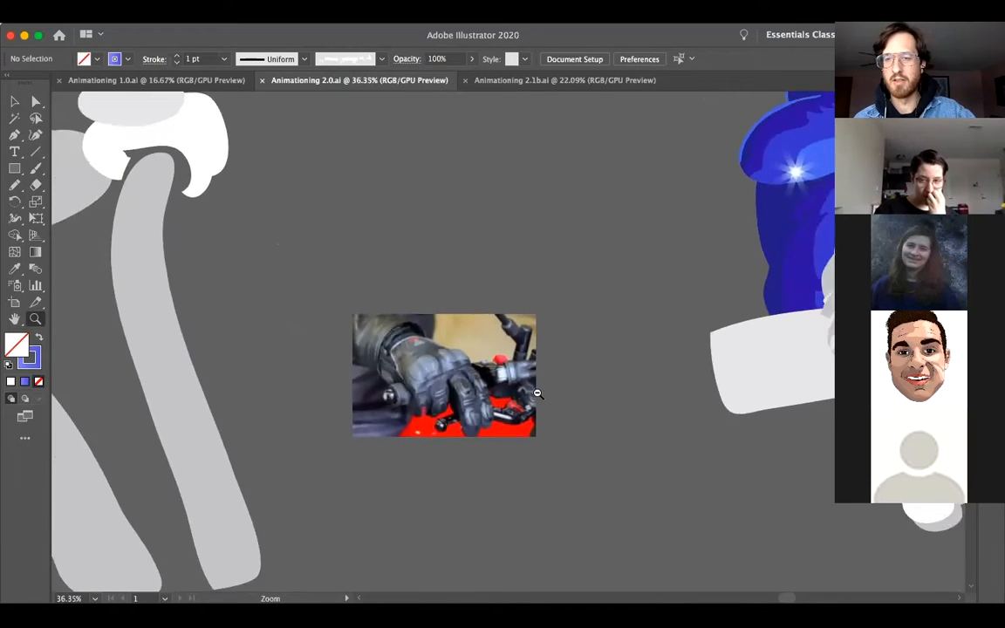
{"action": "scroll", "coordinate": [568, 341], "scroll_direction": "right", "scroll_amount": 5}
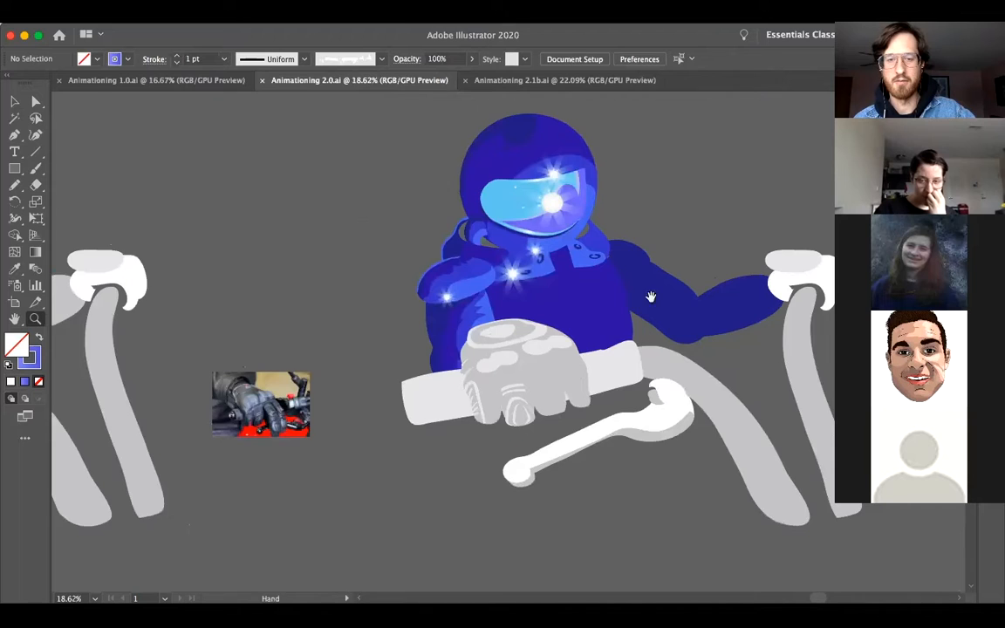
{"action": "scroll", "coordinate": [575, 316], "scroll_direction": "right", "scroll_amount": 5}
{"action": "scroll", "coordinate": [575, 315], "scroll_direction": "up", "scroll_amount": 2}
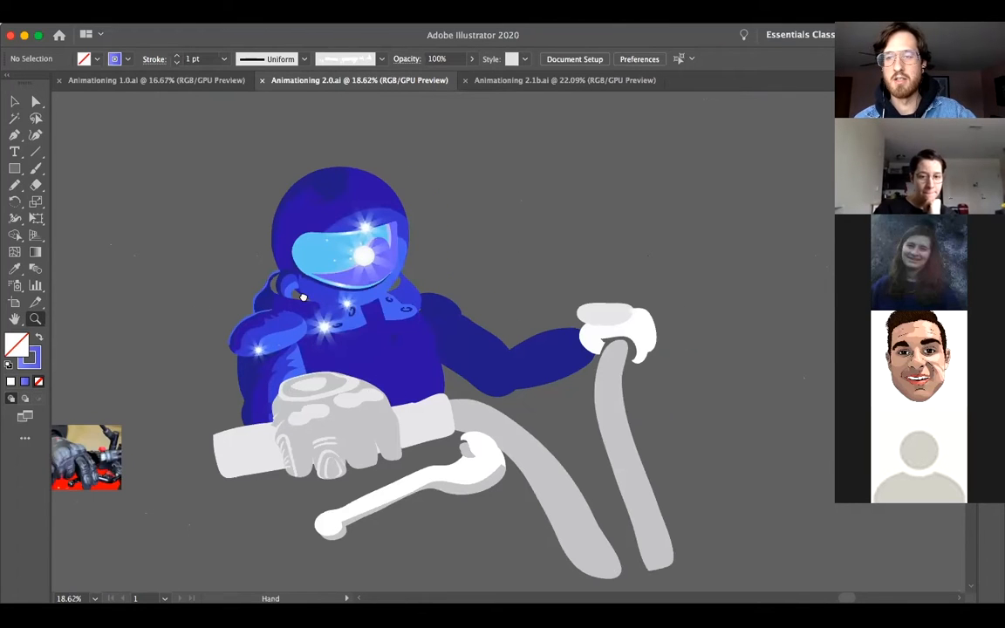
Look over the motorcycle variants V1 to V3 and the square test scene above them
{"action": "left_click_drag", "start_coordinate": [180, 278], "coordinate": [429, 270]}
{"action": "scroll", "coordinate": [321, 311], "scroll_direction": "down", "scroll_amount": 5}
{"action": "scroll", "coordinate": [335, 301], "scroll_direction": "up", "scroll_amount": 8}
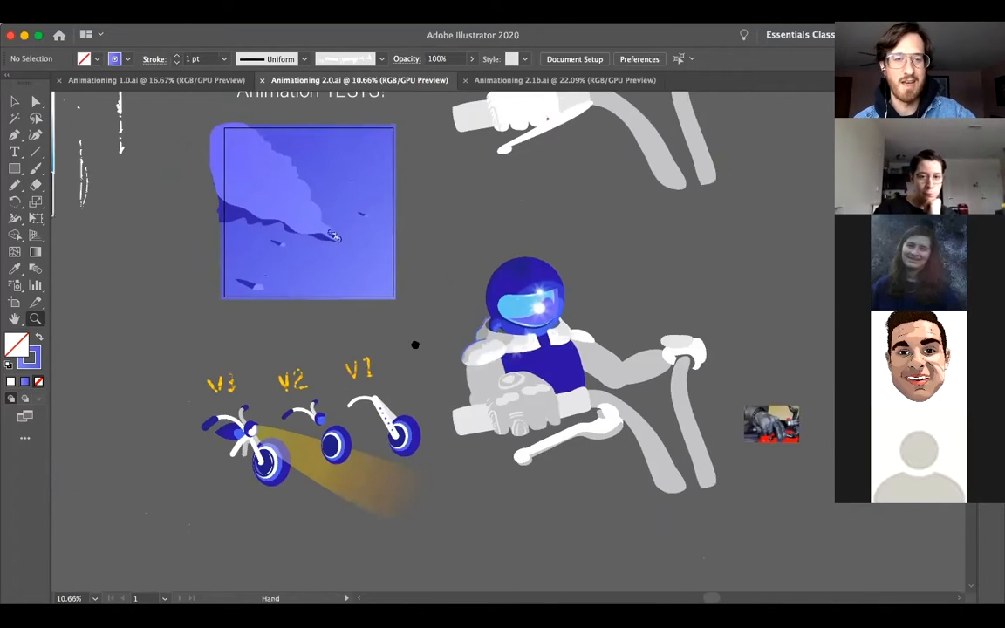
{"action": "scroll", "coordinate": [479, 314], "scroll_direction": "up", "scroll_amount": 5}
{"action": "scroll", "coordinate": [479, 313], "scroll_direction": "up", "scroll_amount": 2}
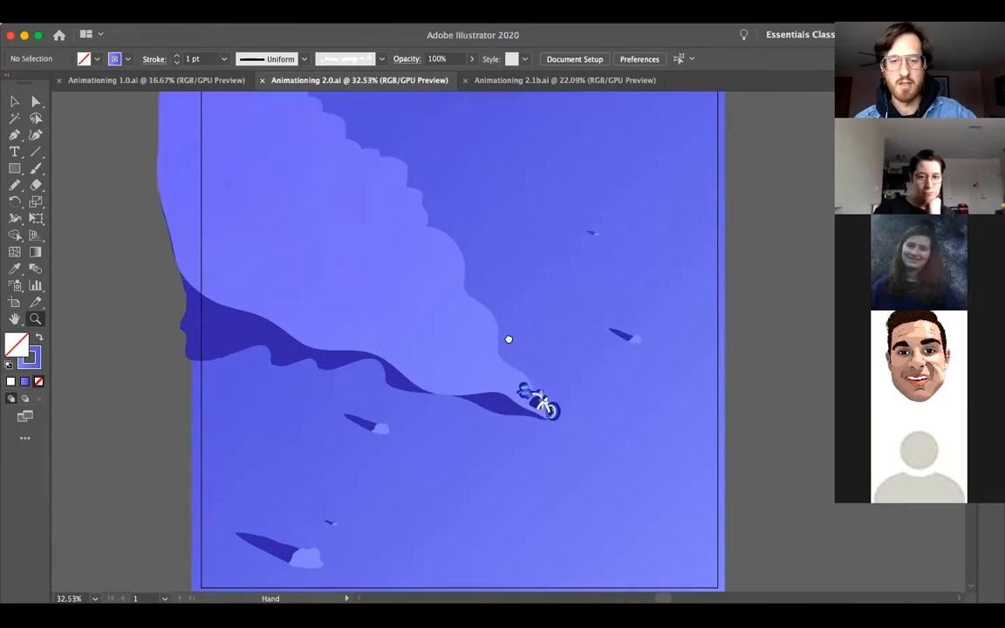
Inspect the small rider and motorcycle at the tip of the dust cloud, and review the whole scene
{"action": "scroll", "coordinate": [605, 391], "scroll_direction": "up", "scroll_amount": 1}
{"action": "scroll", "coordinate": [511, 379], "scroll_direction": "up", "scroll_amount": 8}
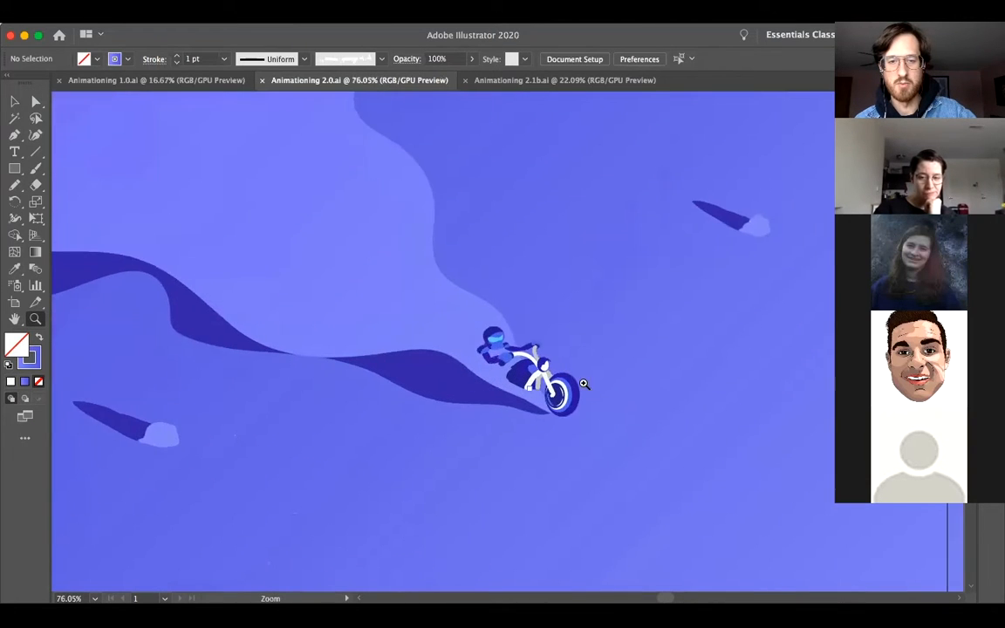
{"action": "scroll", "coordinate": [523, 376], "scroll_direction": "right", "scroll_amount": 2}
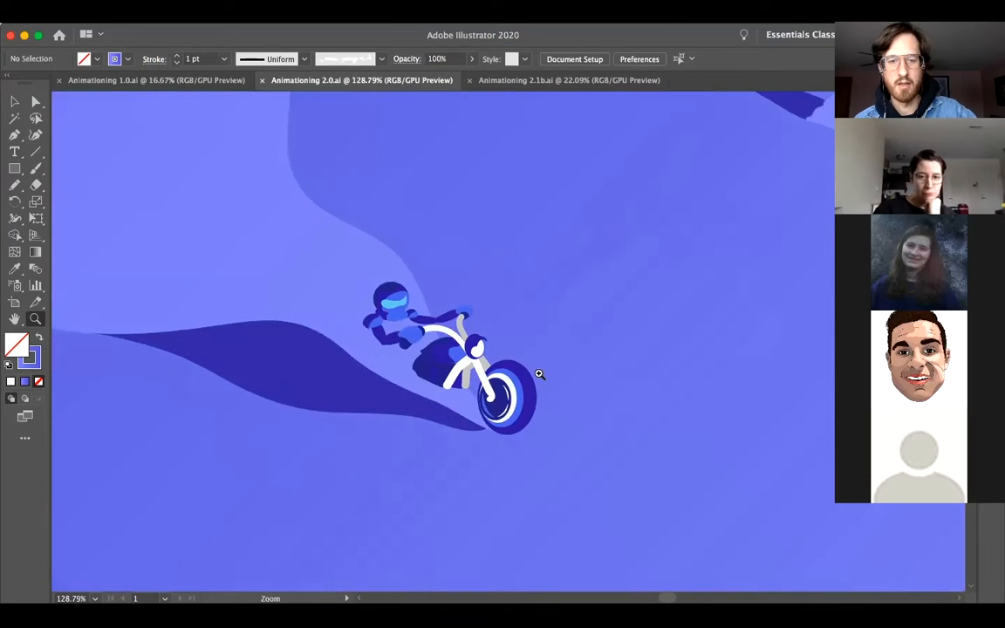
{"action": "scroll", "coordinate": [559, 374], "scroll_direction": "up", "scroll_amount": 1}
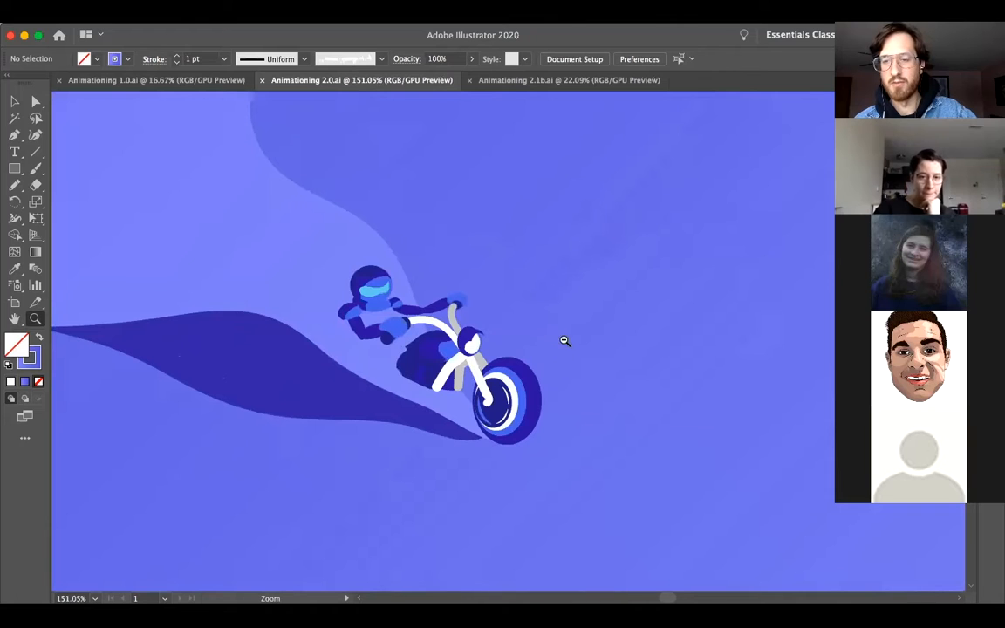
{"action": "scroll", "coordinate": [438, 324], "scroll_direction": "down", "scroll_amount": 3}
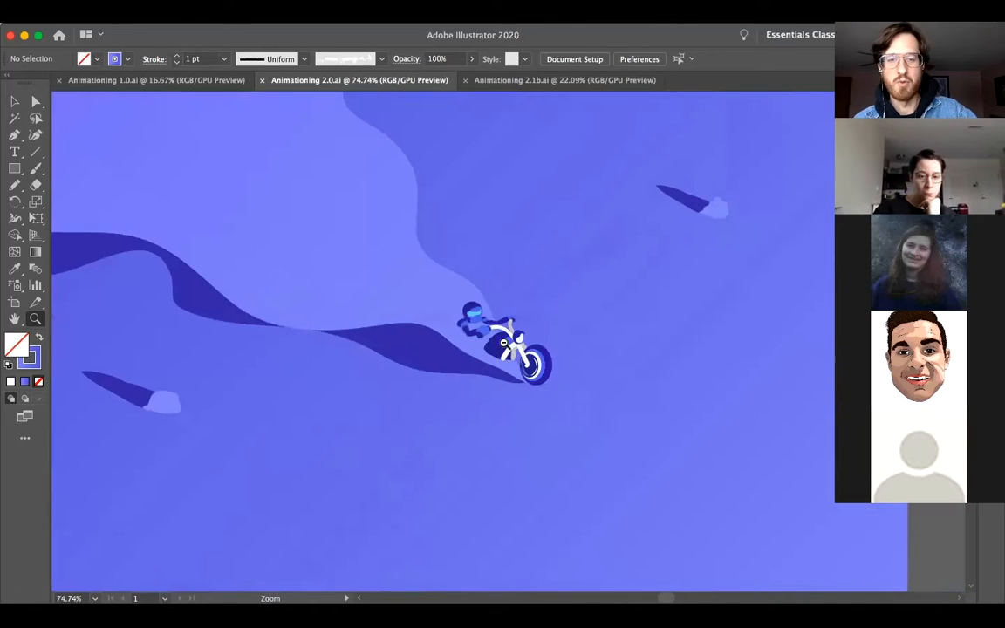
{"action": "scroll", "coordinate": [477, 356], "scroll_direction": "down", "scroll_amount": 3}
{"action": "key", "text": "v"}
{"action": "scroll", "coordinate": [410, 424], "scroll_direction": "up", "scroll_amount": 2}
{"action": "scroll", "coordinate": [410, 424], "scroll_direction": "right", "scroll_amount": 2}
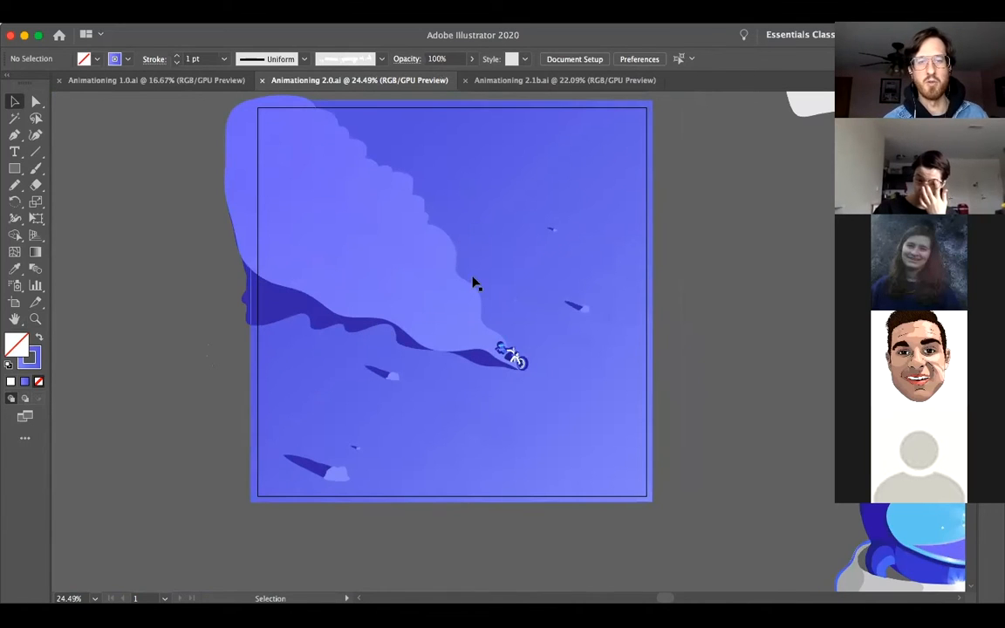
Select the dust cloud's dark shadow and its inner cloud shape to examine their outlines, and clear the selection
{"action": "left_click", "coordinate": [295, 310]}
{"action": "left_click", "coordinate": [253, 305]}
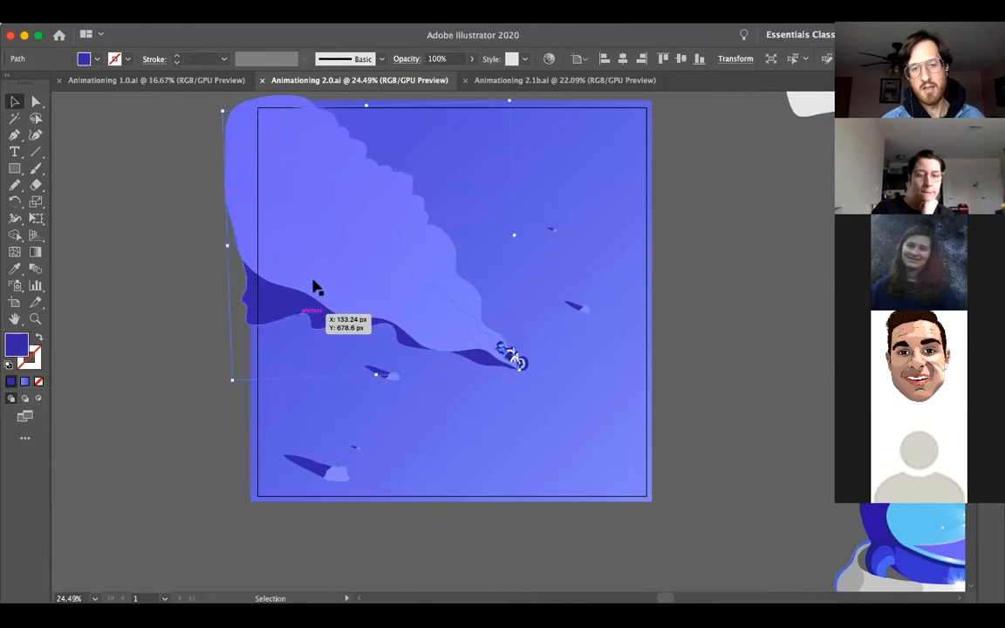
{"action": "key", "text": "ctrl+h"}
{"action": "key", "text": "ctrl+z"}
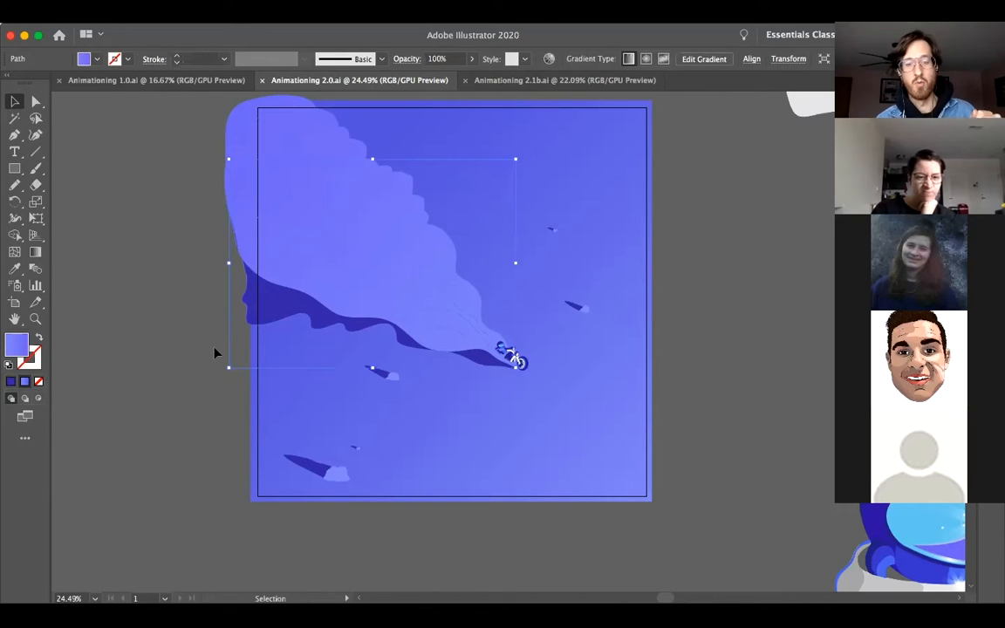
{"action": "left_click", "coordinate": [228, 366]}
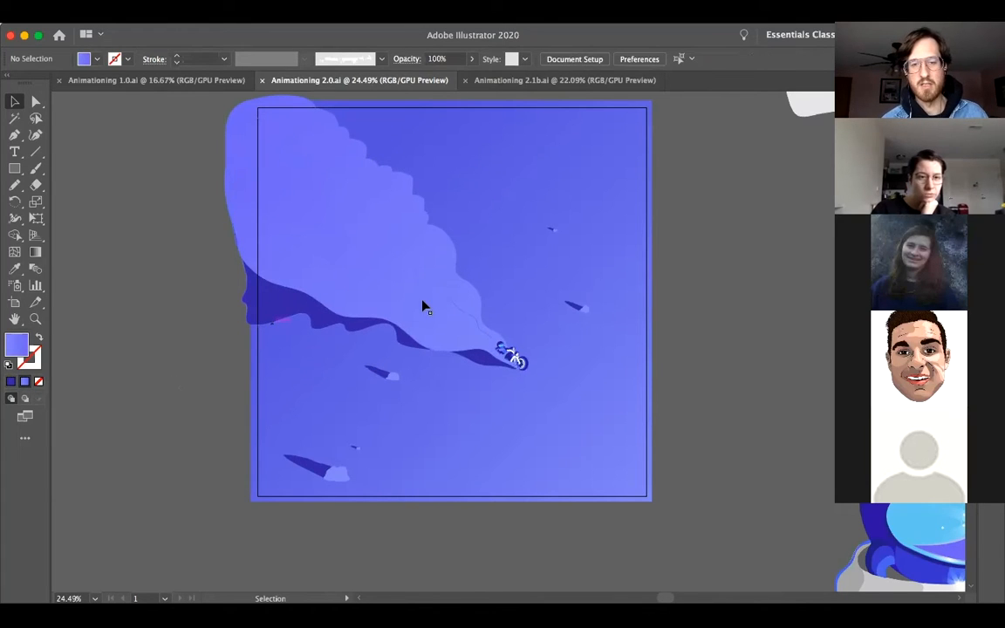
Move the inner dust cloud shape away from the rider to show it as a separate layer, and return it behind the motorcycle
{"action": "key", "text": "z"}
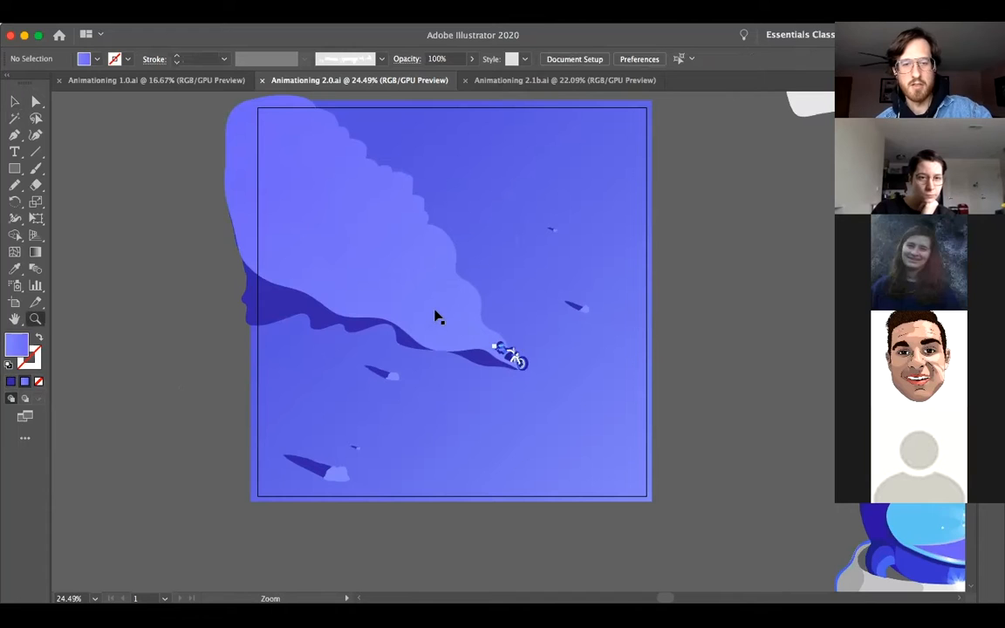
{"action": "left_click", "coordinate": [511, 347]}
{"action": "left_click", "coordinate": [523, 359]}
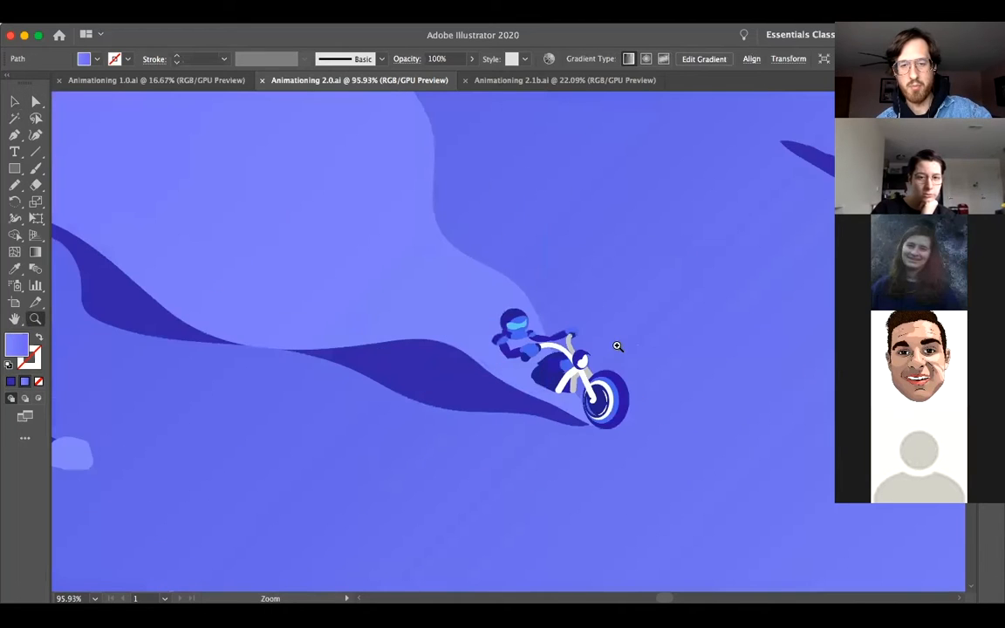
{"action": "left_click", "coordinate": [566, 382]}
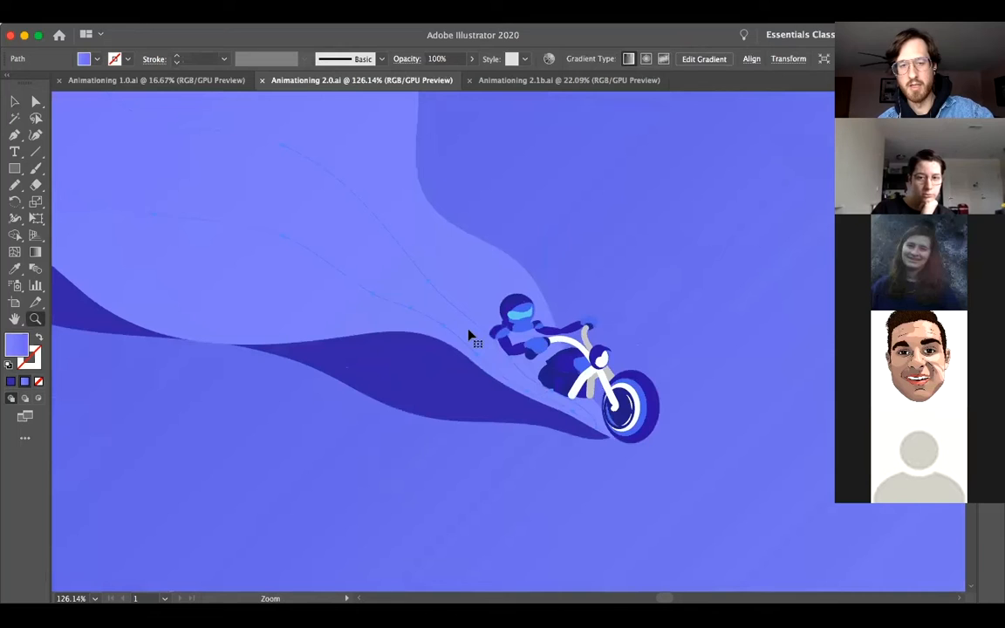
{"action": "key", "text": "v"}
{"action": "key", "text": "super+f"}
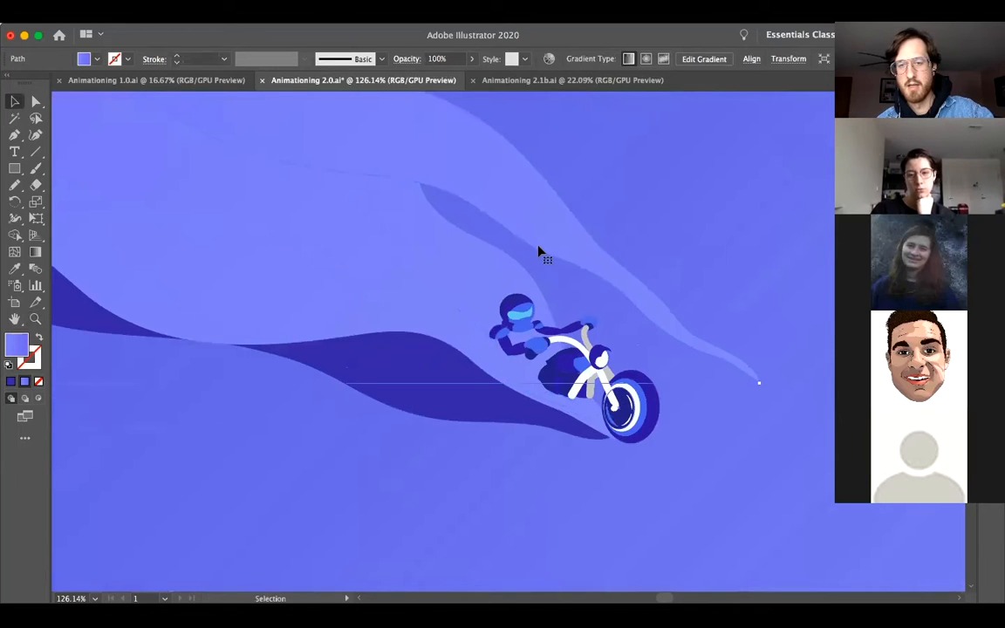
{"action": "left_click_drag", "start_coordinate": [631, 327], "coordinate": [416, 255]}
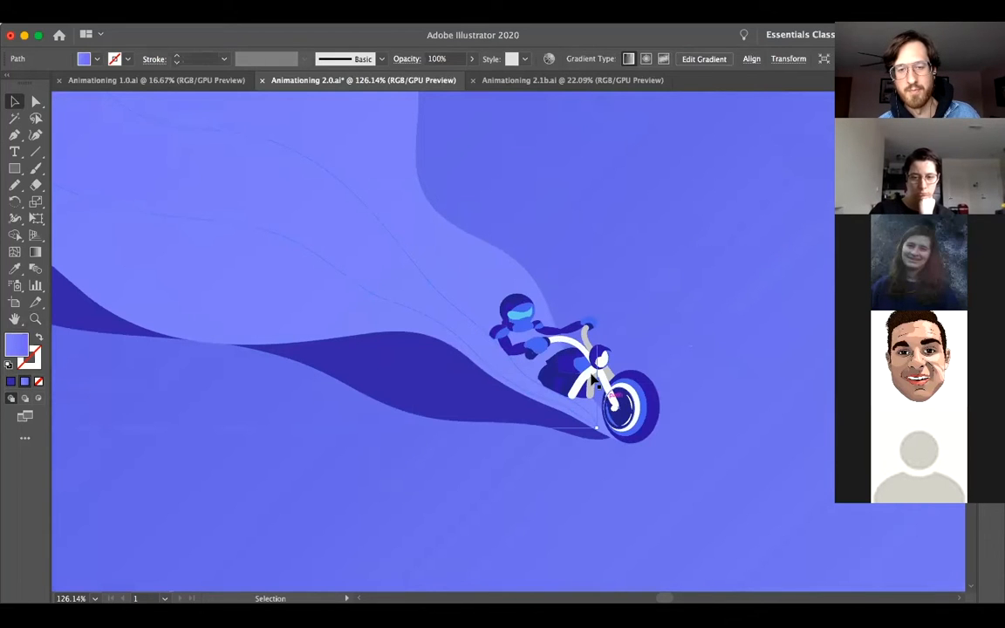
Move the rider and motorcycle group off the tip of the dust trail and put it back
{"action": "left_click", "coordinate": [592, 377]}
{"action": "left_click_drag", "start_coordinate": [578, 438], "coordinate": [708, 382]}
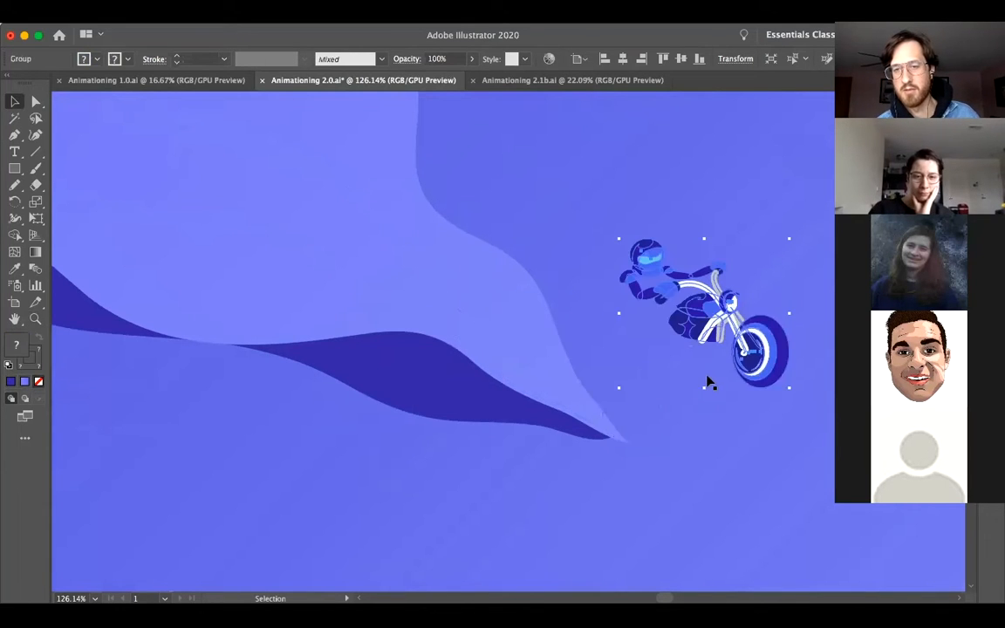
{"action": "key", "text": "space"}
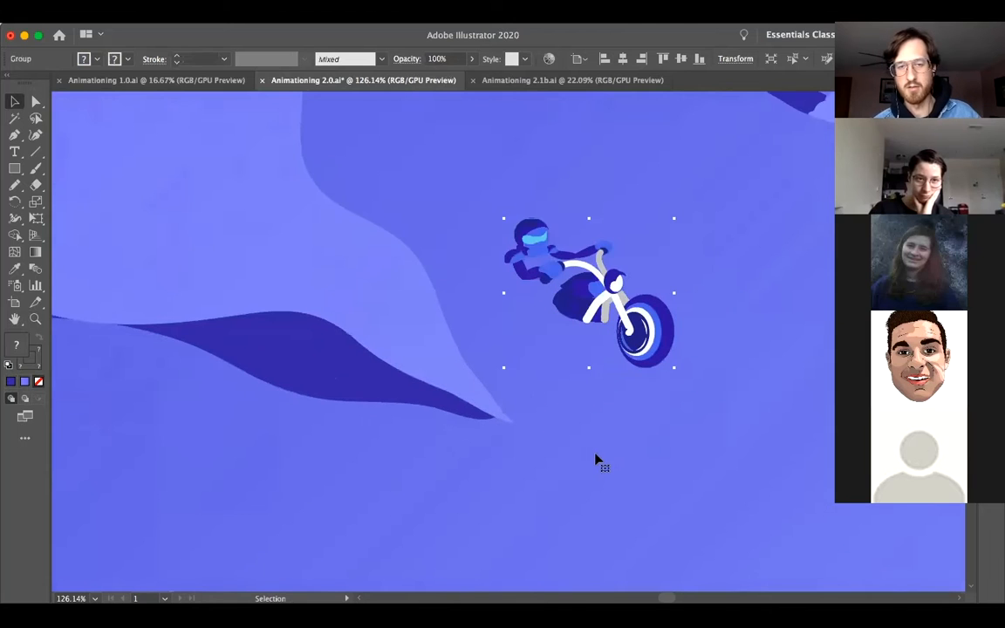
{"action": "left_click", "coordinate": [598, 453]}
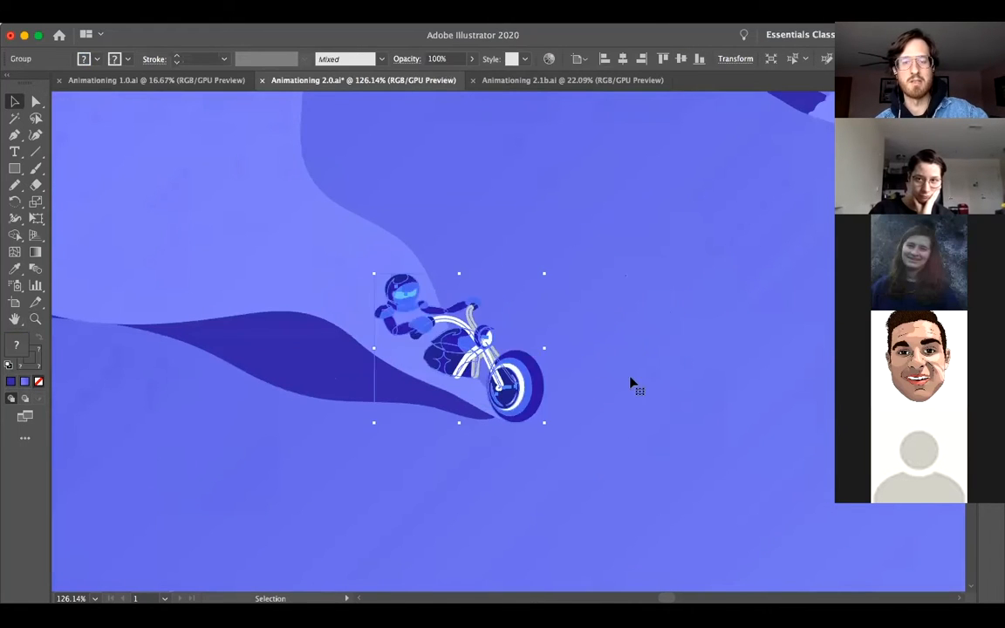
Select the scene's gradient background rectangle to check its extent, and clear the selection
{"action": "key", "text": "super+0"}
{"action": "scroll", "coordinate": [541, 422], "scroll_direction": "down", "scroll_amount": 2}
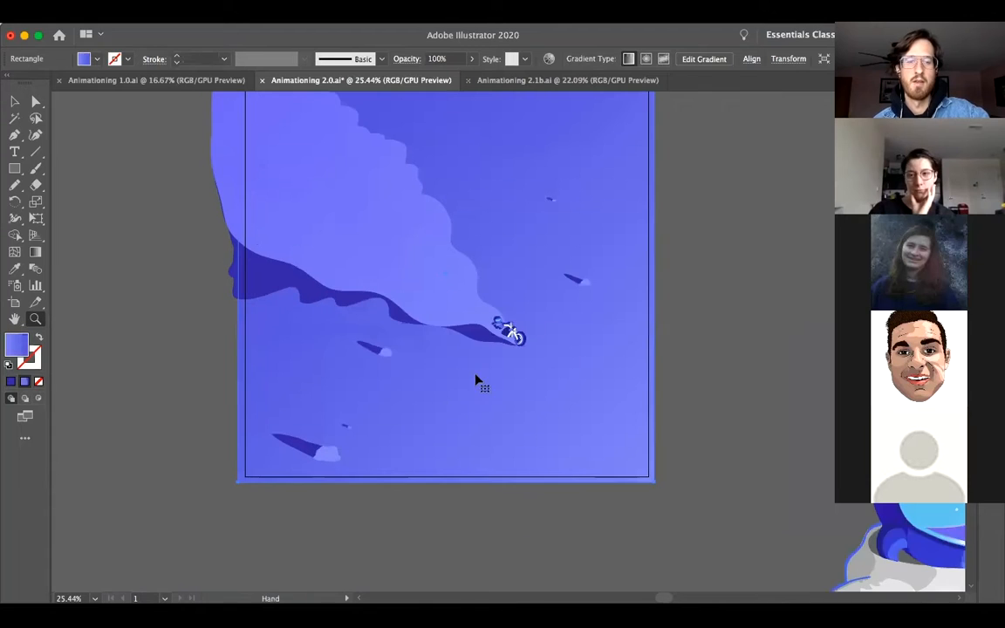
{"action": "left_click", "coordinate": [568, 403]}
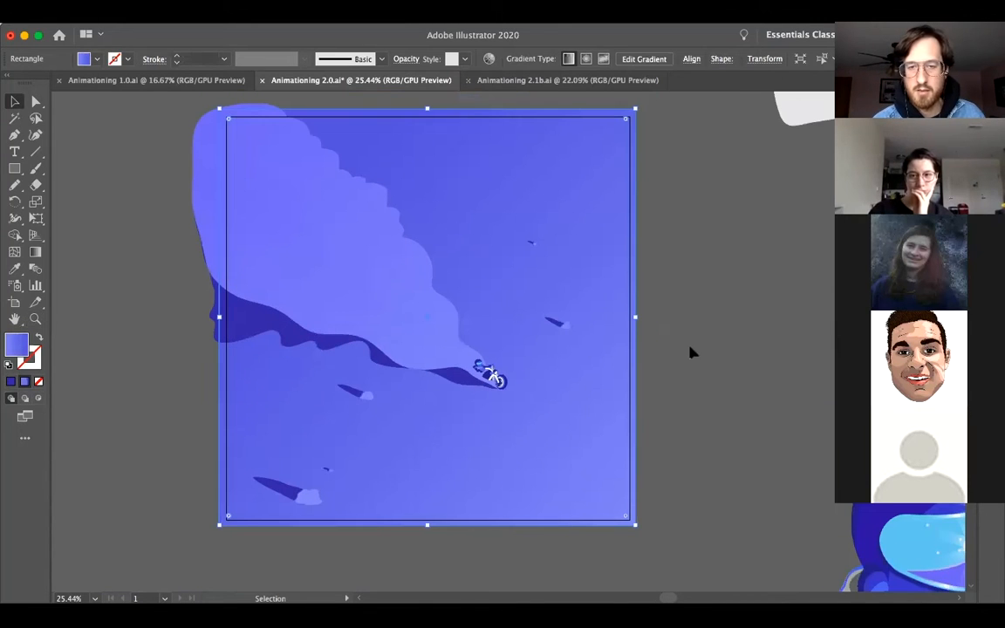
{"action": "key", "text": "super+shift+a"}
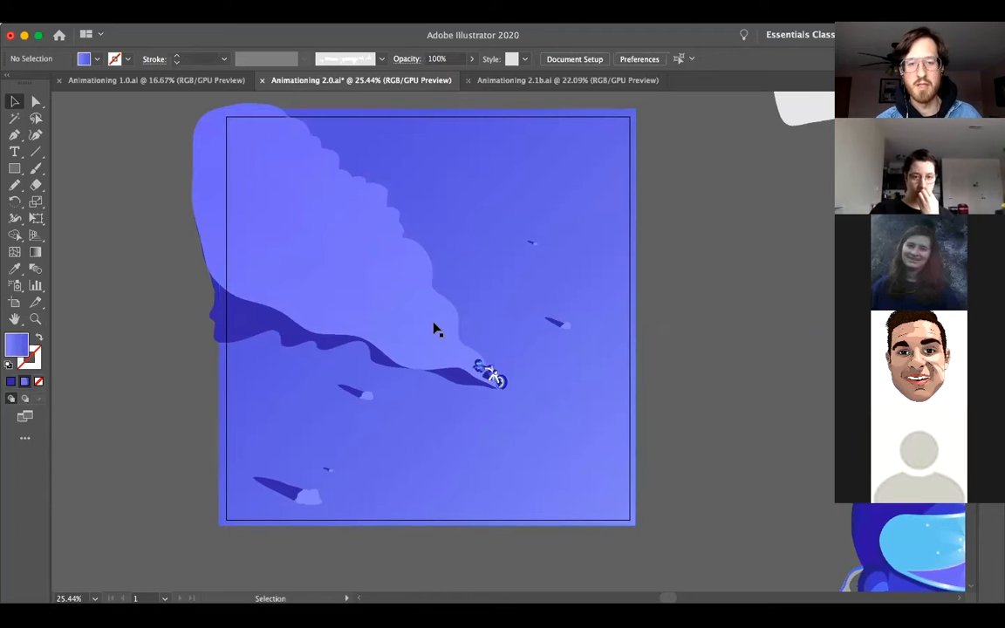
Try shifting the inner dust cloud shape toward the scene's upper right, and undo the changes to it
{"action": "left_click_drag", "start_coordinate": [479, 231], "coordinate": [429, 273]}
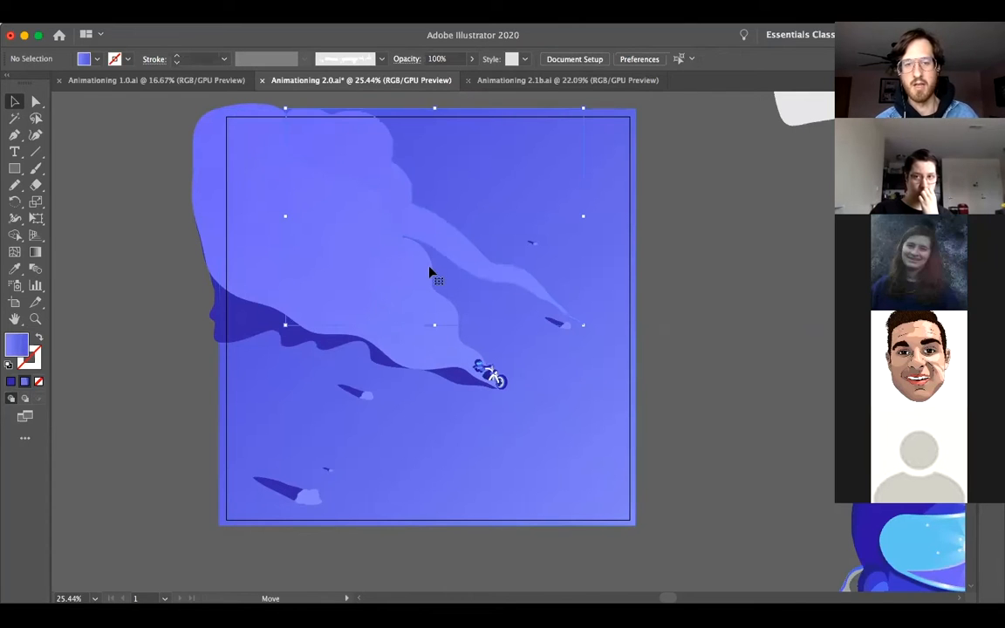
{"action": "left_click_drag", "start_coordinate": [492, 292], "coordinate": [502, 314]}
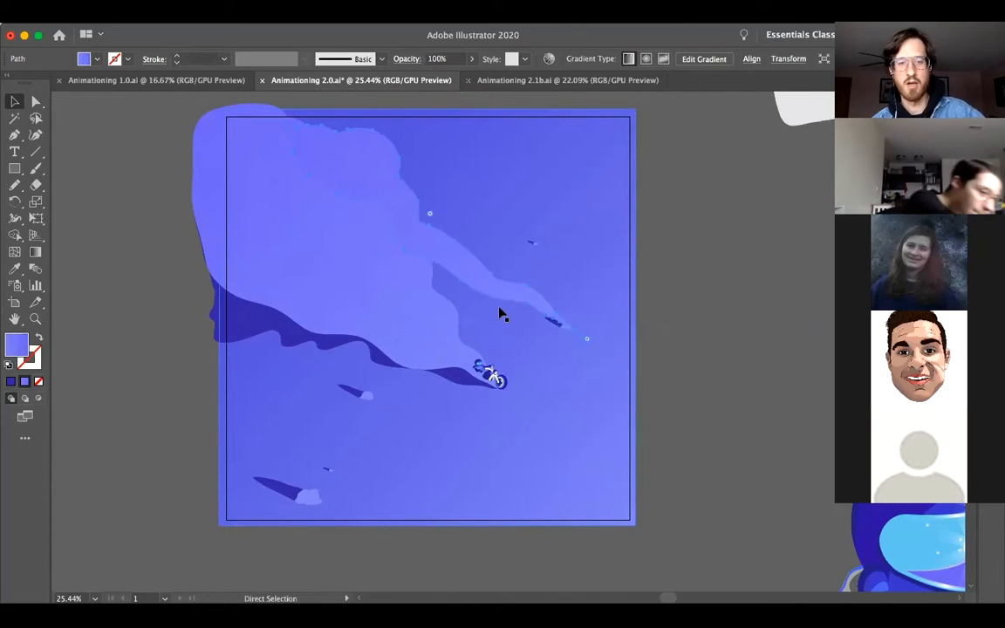
{"action": "key", "text": "super+z"}
{"action": "key", "text": "super+z"}
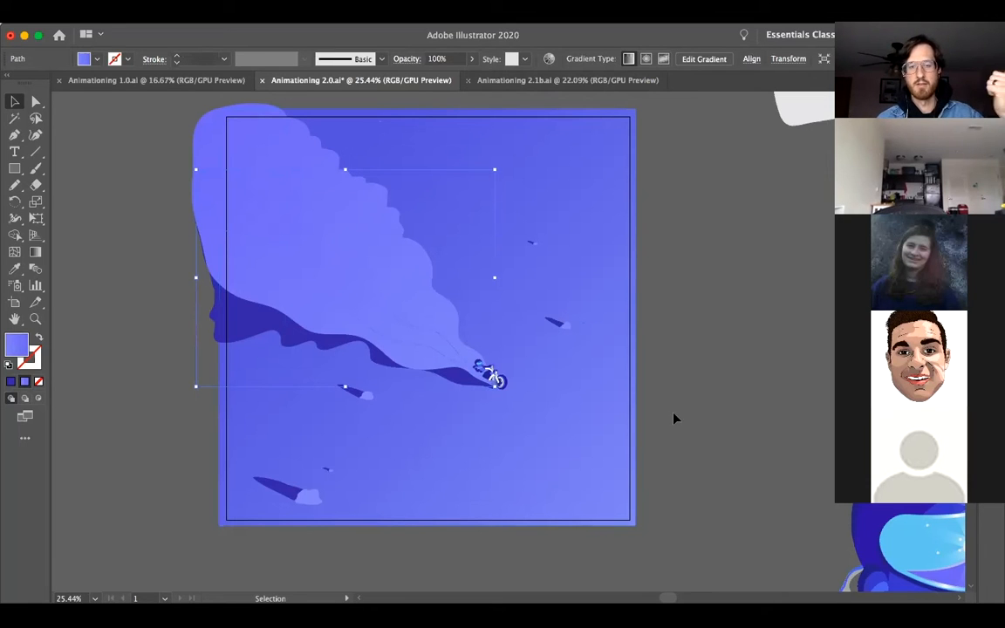
Reshape the dark shadow of the rock to the right of the rider so it extends further beneath the rock
{"action": "key", "text": "z"}
{"action": "left_click_drag", "start_coordinate": [583, 330], "coordinate": [690, 331]}
{"action": "key", "text": "v"}
{"action": "left_click", "coordinate": [494, 356]}
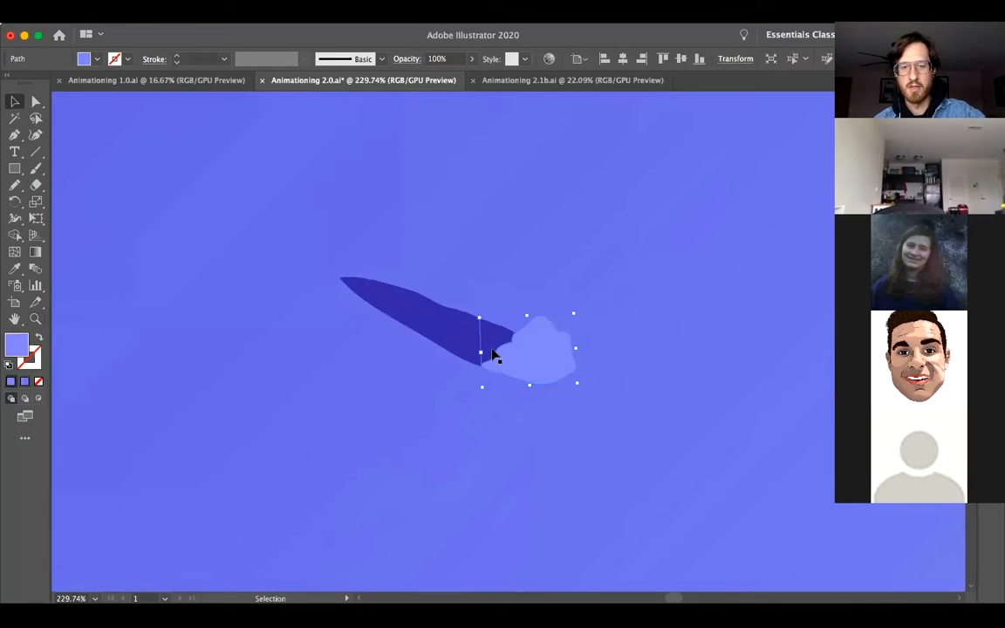
{"action": "left_click", "coordinate": [491, 340]}
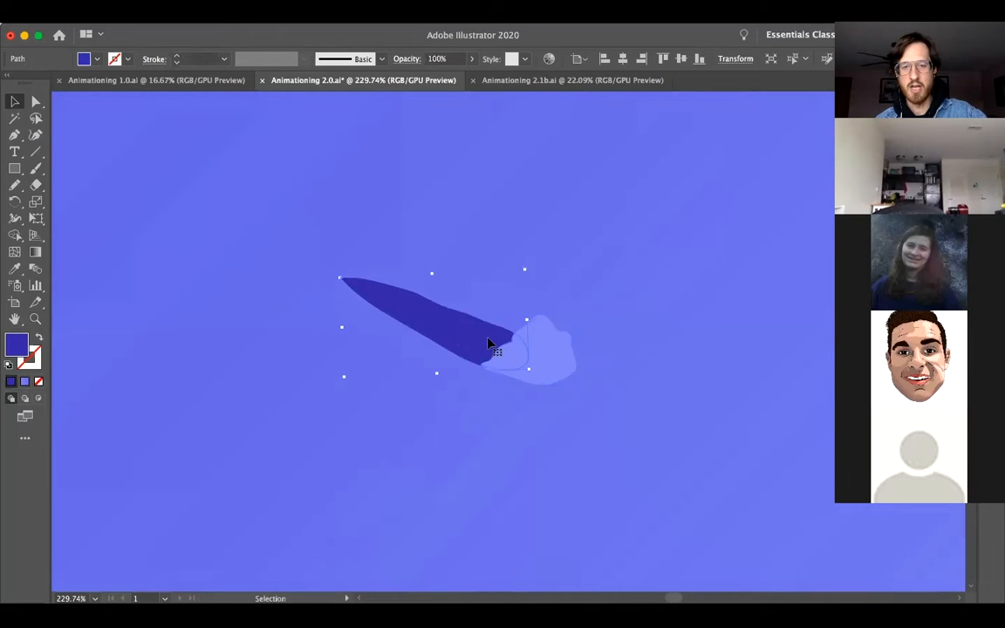
{"action": "left_click_drag", "start_coordinate": [545, 268], "coordinate": [546, 278]}
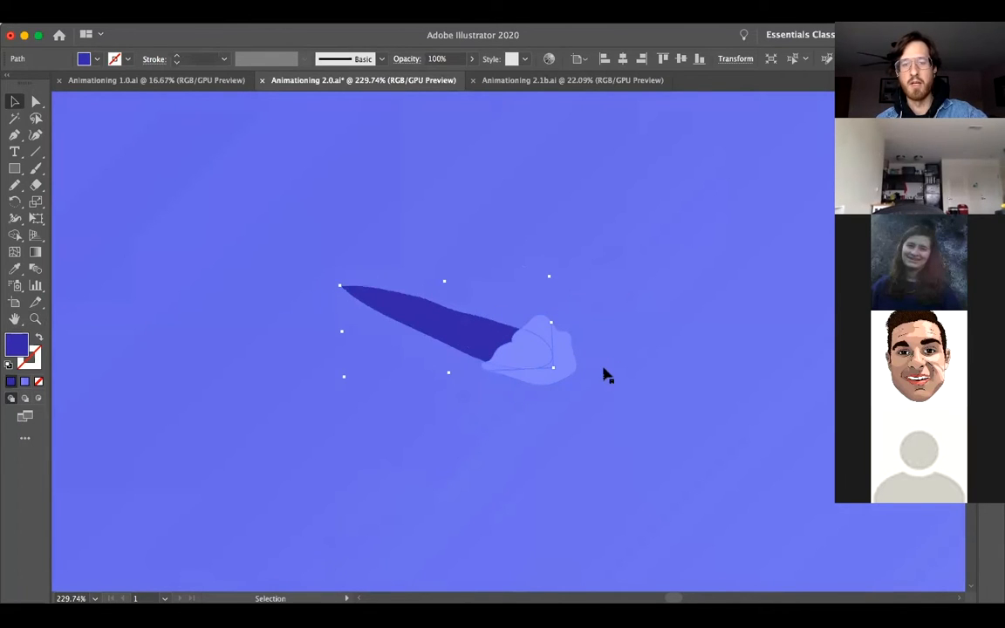
{"action": "key", "text": "z"}
{"action": "key", "text": "super+0"}
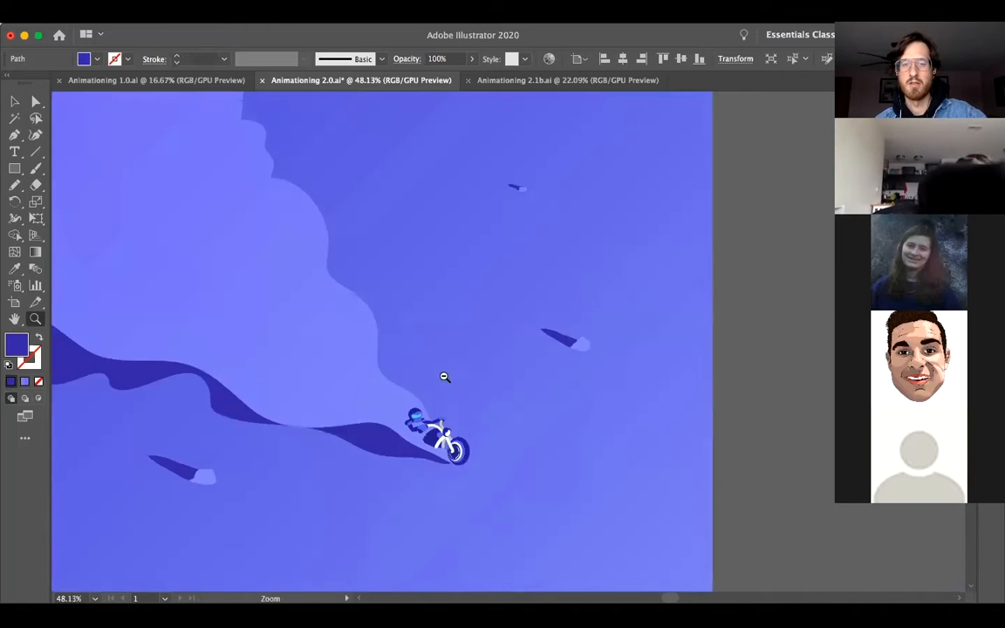
Select the full-size gradient background rectangle of the test scene to show its extent, and clear the selection
{"action": "left_click_drag", "start_coordinate": [696, 378], "coordinate": [586, 353]}
{"action": "scroll", "coordinate": [528, 261], "scroll_direction": "down", "scroll_amount": 1}
{"action": "scroll", "coordinate": [527, 262], "scroll_direction": "left", "scroll_amount": 1}
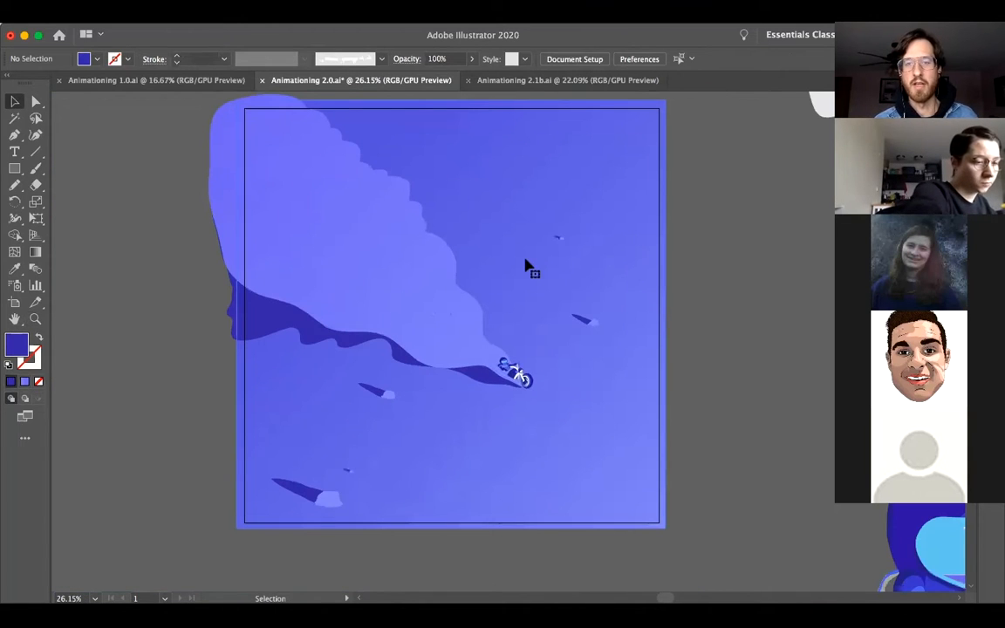
{"action": "left_click", "coordinate": [413, 131]}
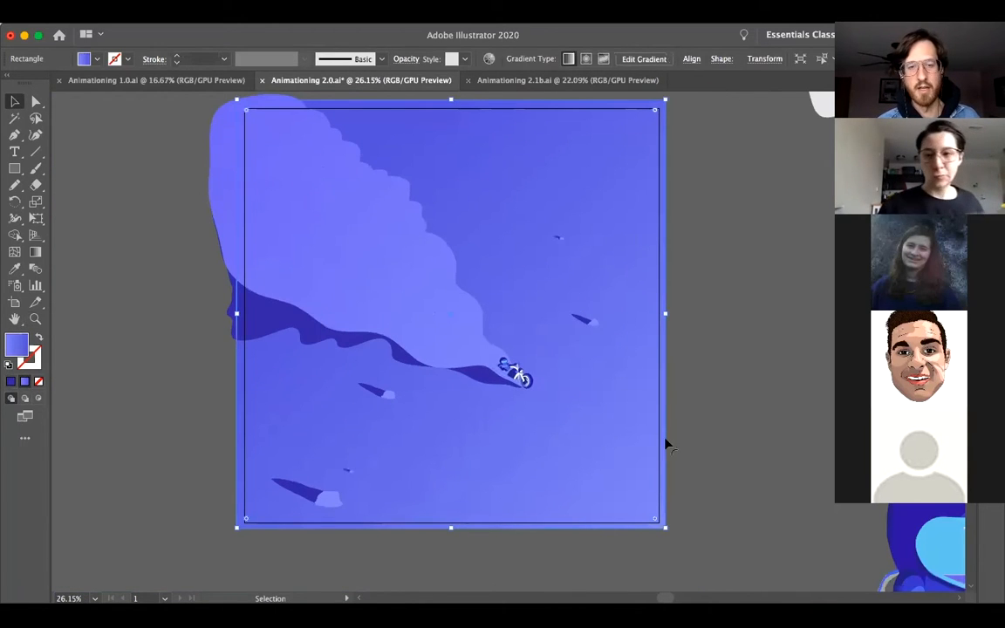
{"action": "left_click", "coordinate": [668, 377]}
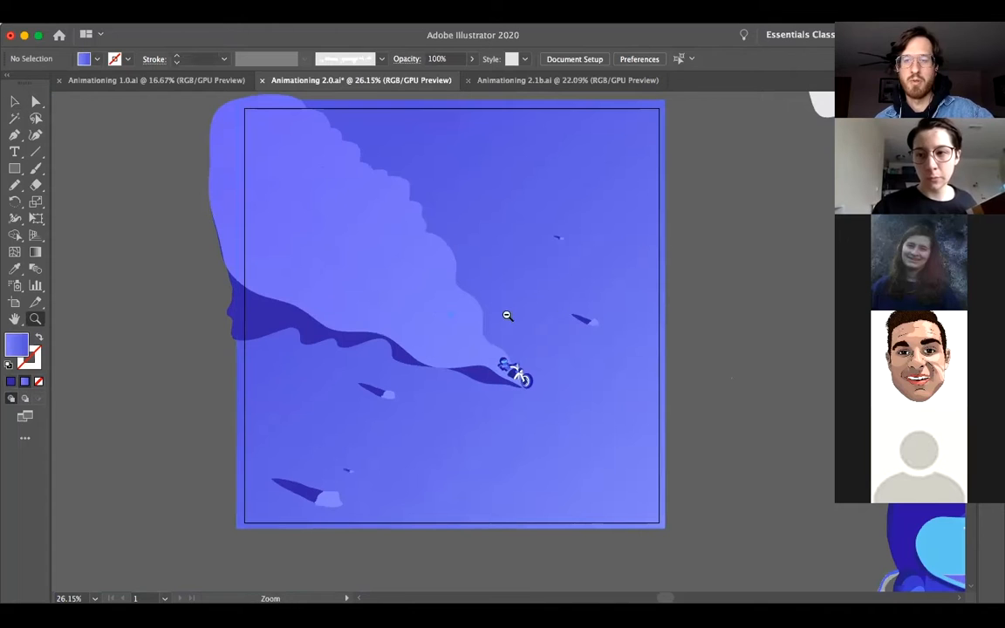
Try shifting the gradient background rectangle toward the lower left of the scene's artboard
{"action": "left_click_drag", "start_coordinate": [547, 306], "coordinate": [488, 310]}
{"action": "left_click_drag", "start_coordinate": [491, 360], "coordinate": [487, 362]}
{"action": "key", "text": "v"}
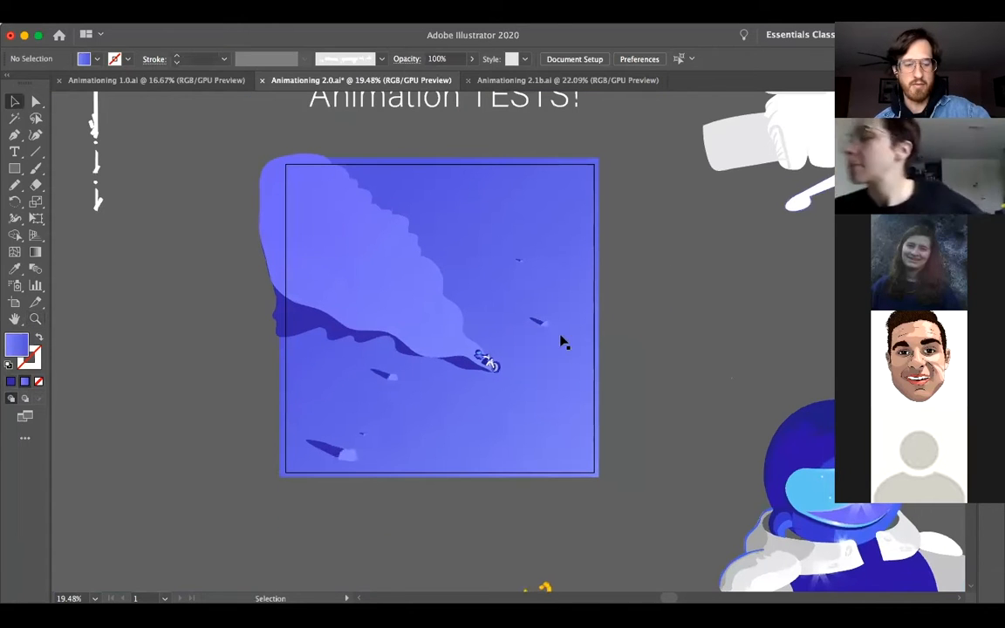
{"action": "key", "text": "super+a"}
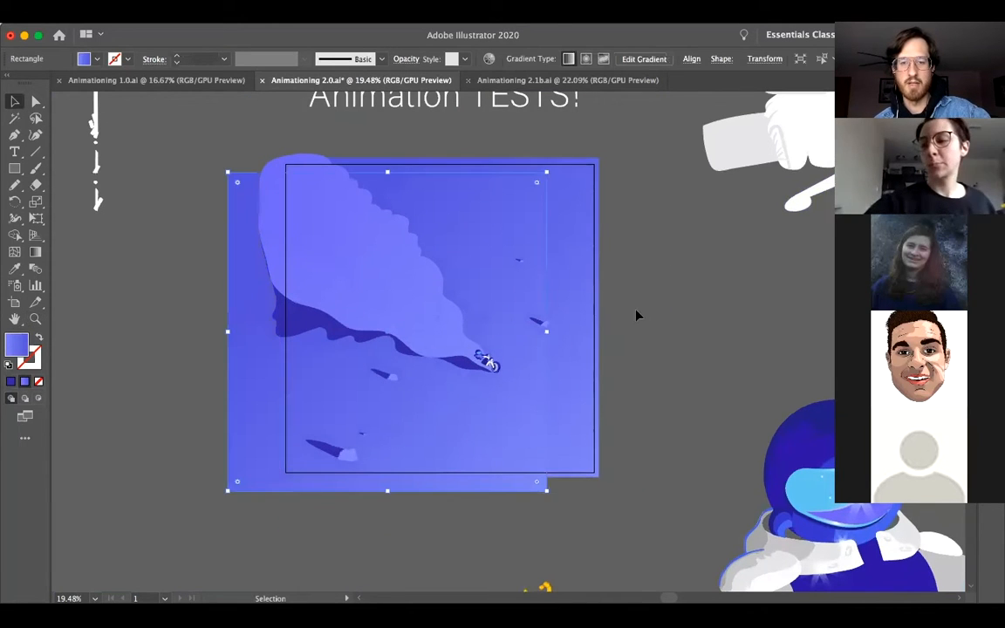
{"action": "left_click", "coordinate": [686, 301]}
Survey the whole artwork, examine the V1, V2 and V3 motorcycle versions closely, and return to the dust-trail test scene
{"action": "key", "text": "z"}
{"action": "left_click_drag", "start_coordinate": [686, 289], "coordinate": [466, 299]}
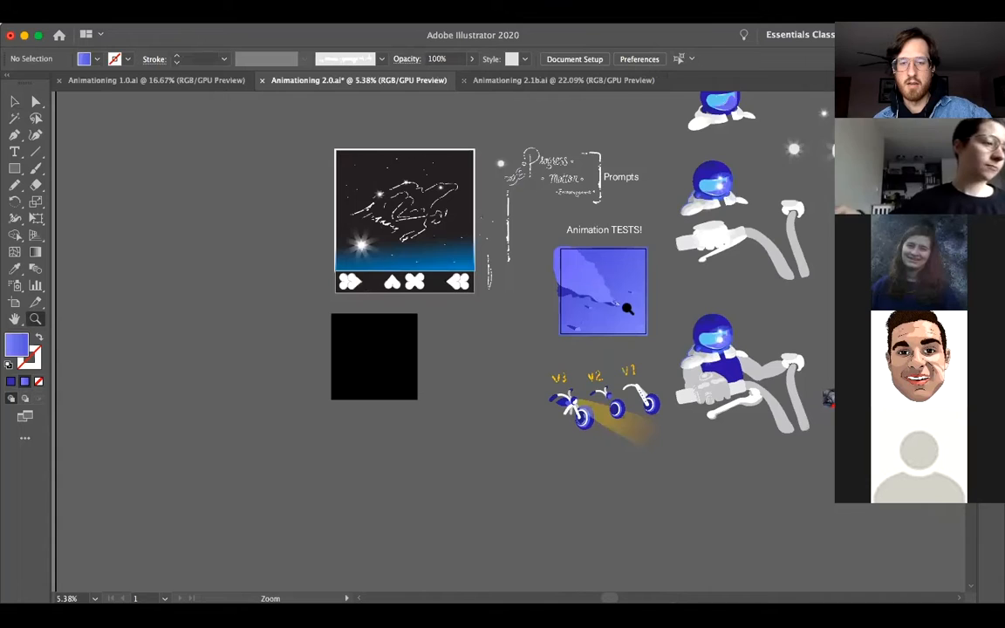
{"action": "left_click_drag", "start_coordinate": [746, 288], "coordinate": [487, 304]}
{"action": "left_click_drag", "start_coordinate": [471, 348], "coordinate": [464, 391]}
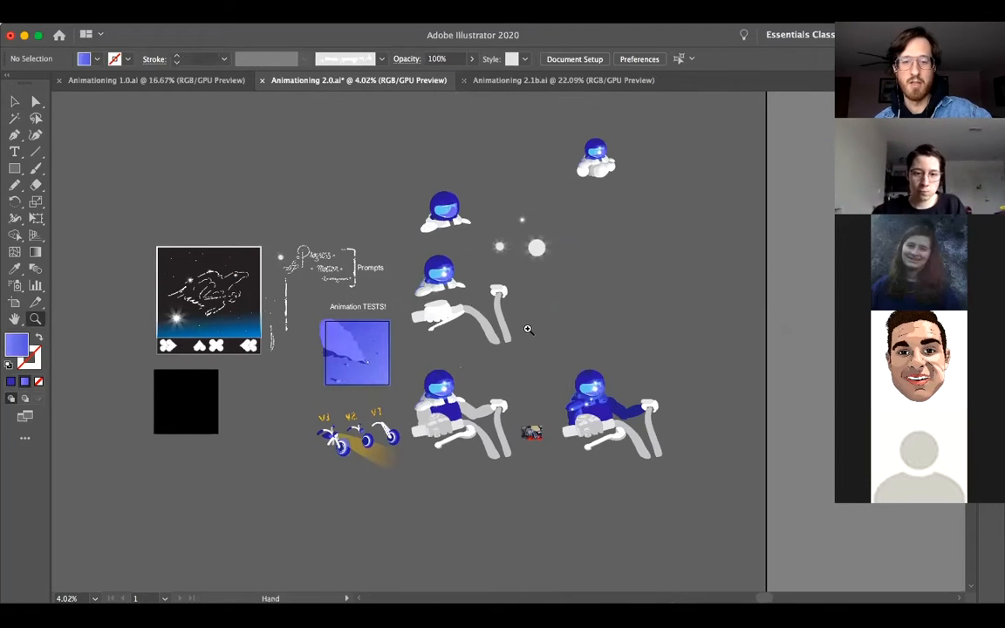
{"action": "left_click_drag", "start_coordinate": [549, 343], "coordinate": [639, 280]}
{"action": "left_click_drag", "start_coordinate": [471, 357], "coordinate": [522, 302]}
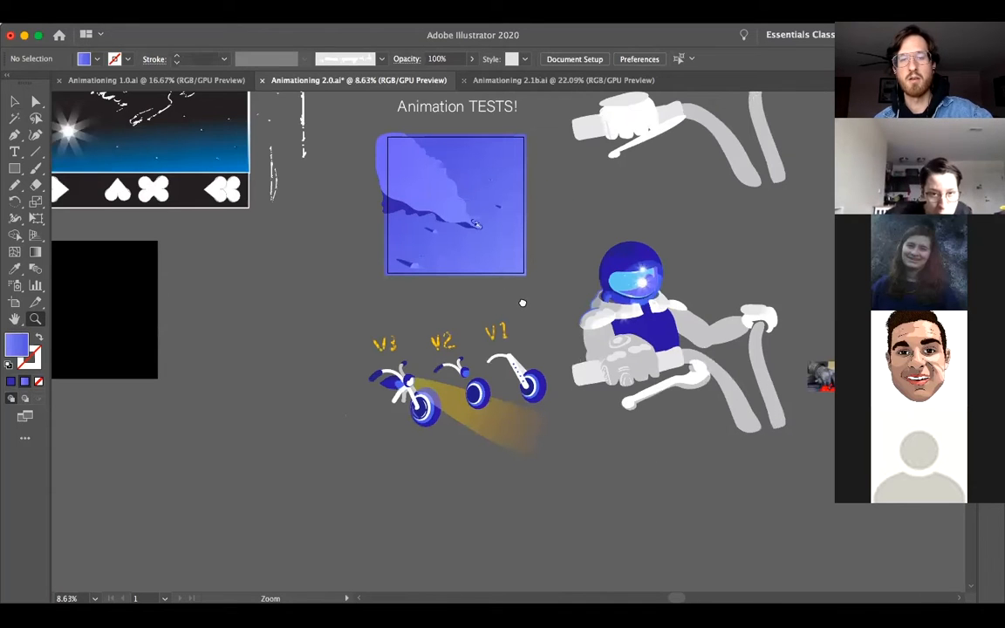
{"action": "left_click_drag", "start_coordinate": [433, 295], "coordinate": [674, 268]}
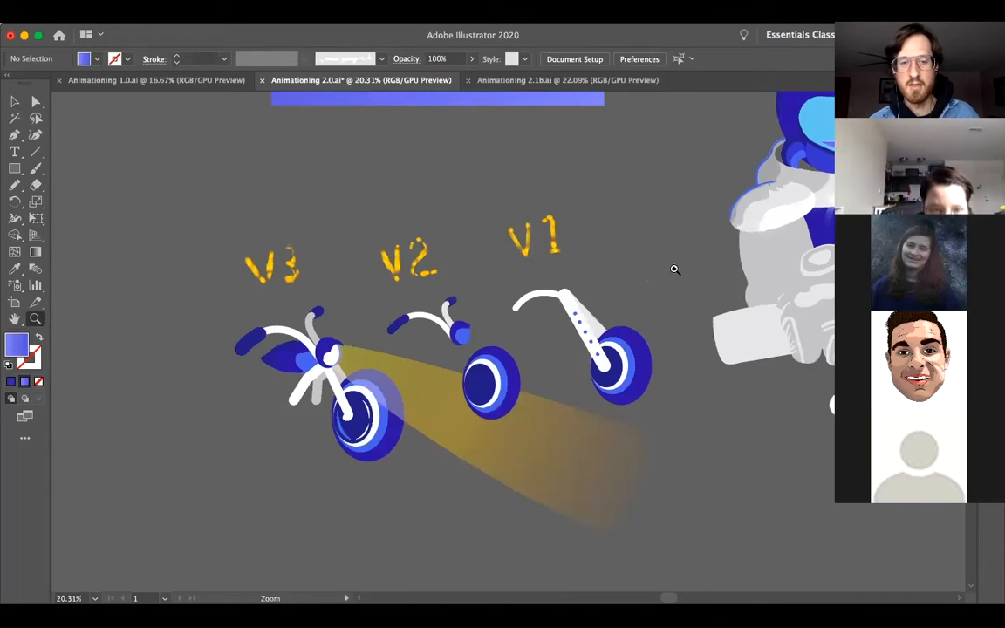
{"action": "left_click_drag", "start_coordinate": [549, 226], "coordinate": [601, 261]}
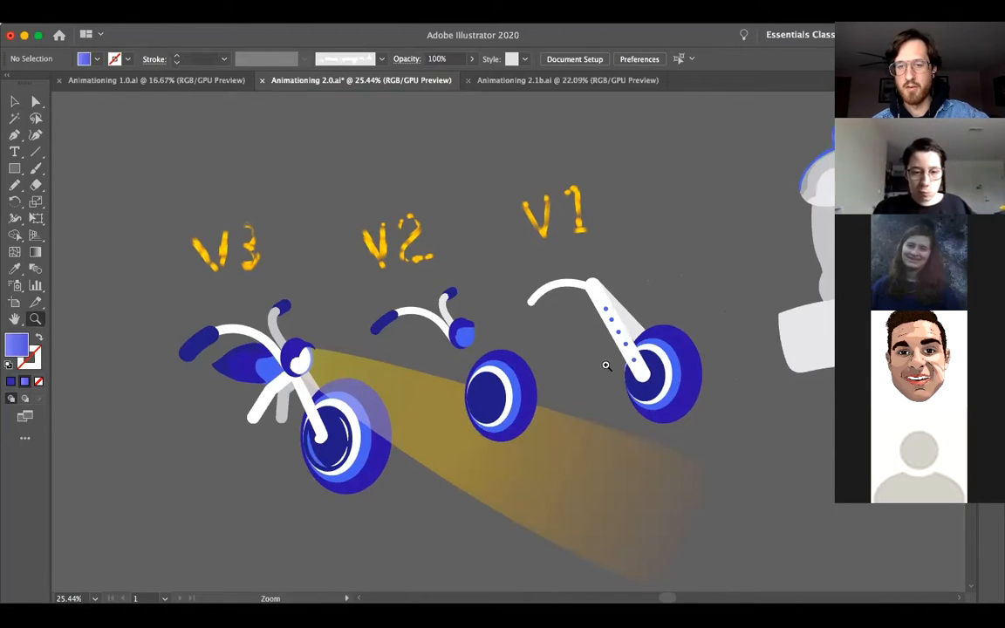
{"action": "key", "text": "v"}
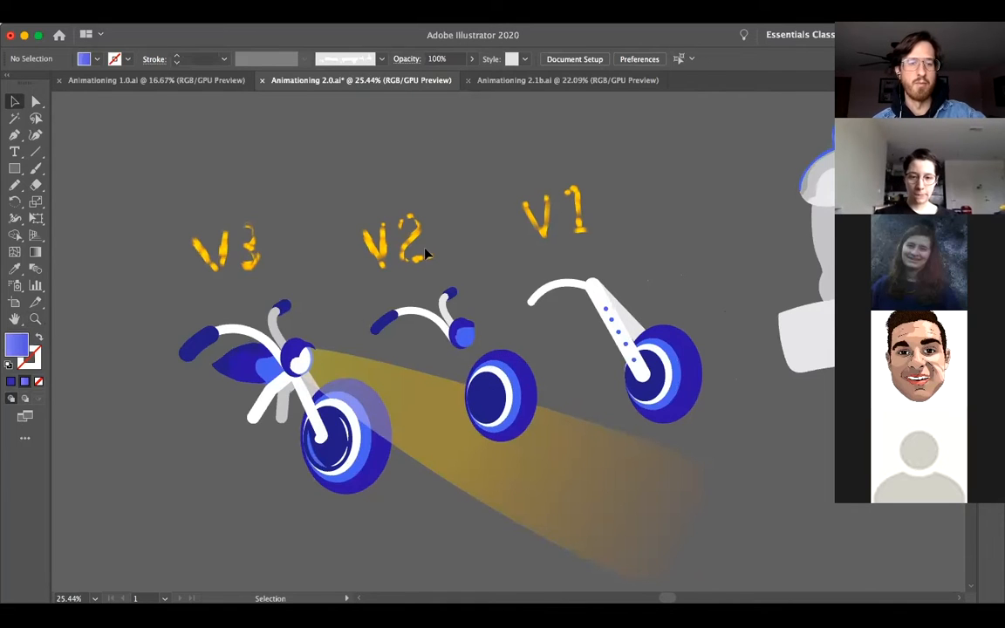
{"action": "left_click_drag", "start_coordinate": [262, 307], "coordinate": [315, 303]}
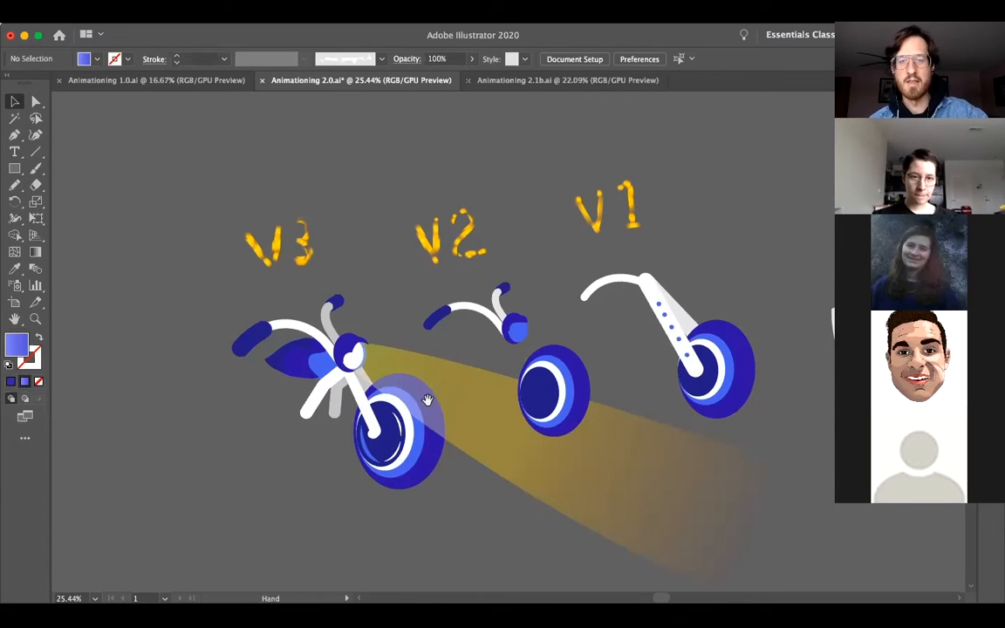
{"action": "scroll", "coordinate": [458, 314], "scroll_direction": "left", "scroll_amount": 5}
{"action": "scroll", "coordinate": [458, 314], "scroll_direction": "up", "scroll_amount": 3}
{"action": "scroll", "coordinate": [434, 270], "scroll_direction": "left", "scroll_amount": 1}
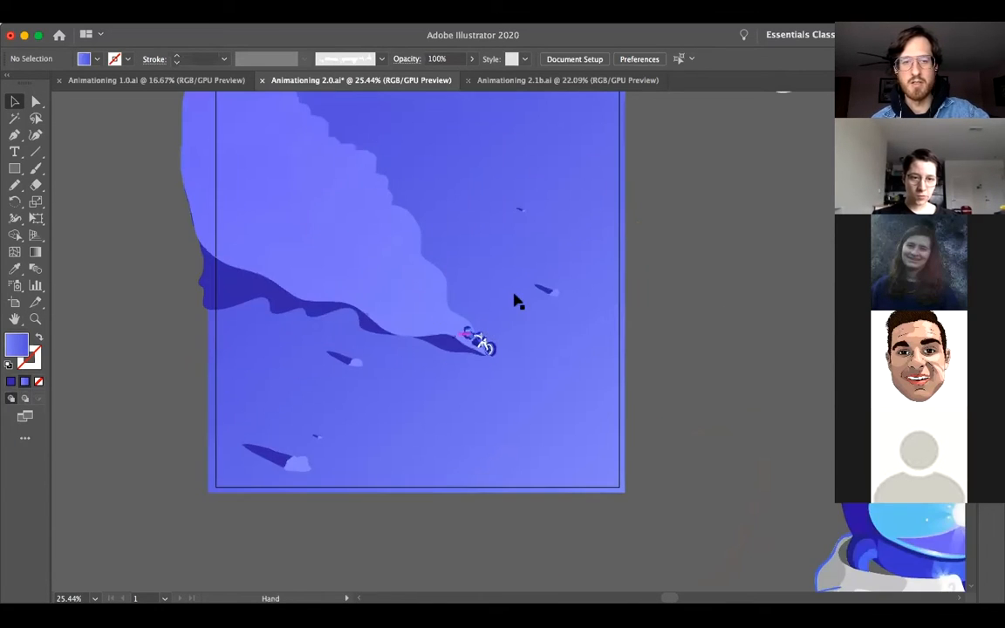
{"action": "scroll", "coordinate": [524, 122], "scroll_direction": "up", "scroll_amount": 3}
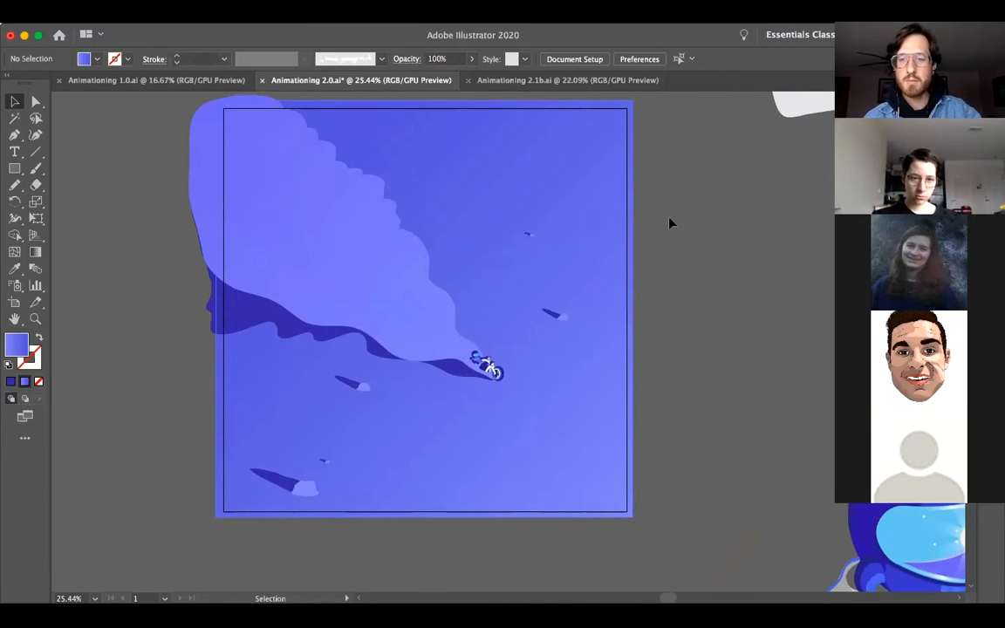
Create a new 1280 x 1280 px RGB document with one artboard from the recent custom preset
{"action": "left_click", "coordinate": [104, 26]}
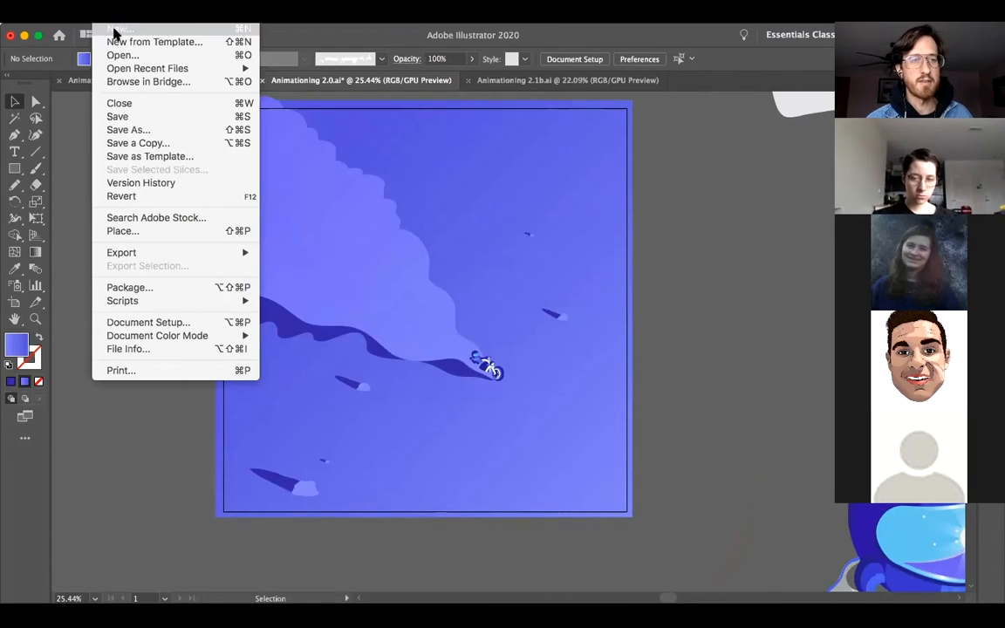
{"action": "left_click", "coordinate": [295, 98]}
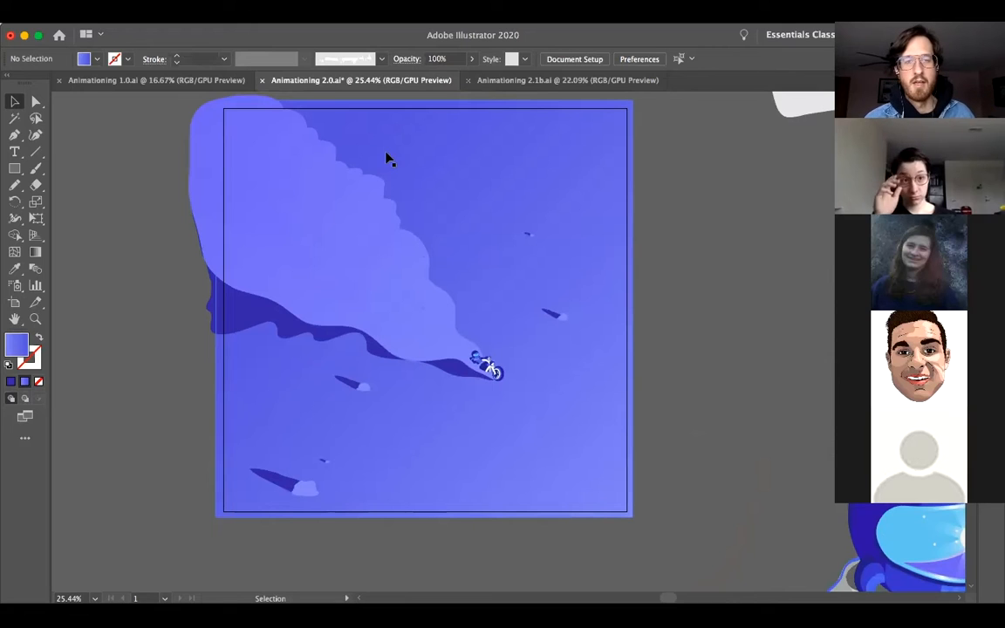
{"action": "key", "text": "super+n"}
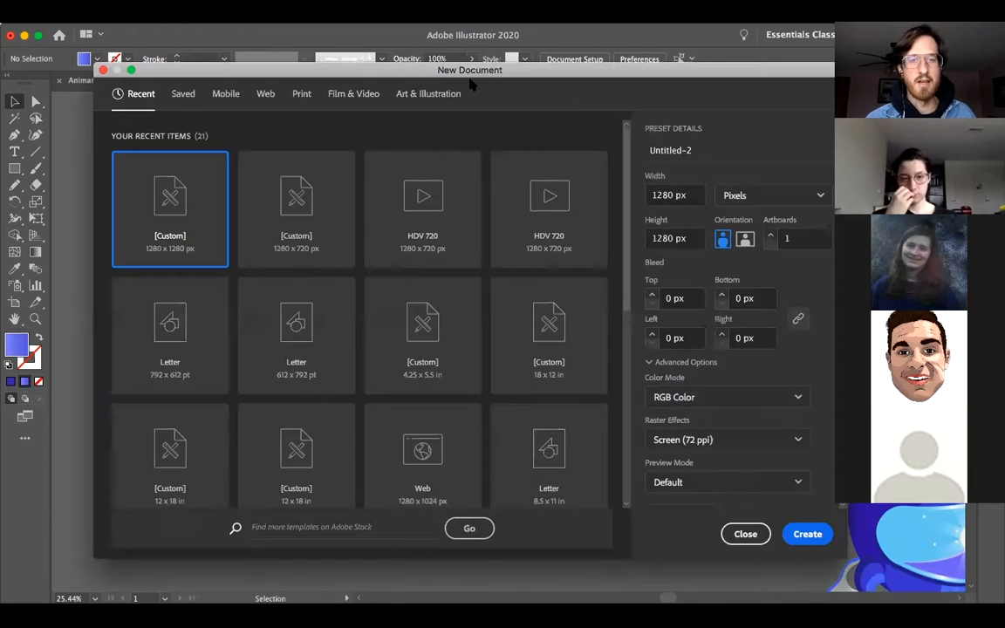
{"action": "left_click_drag", "start_coordinate": [455, 76], "coordinate": [419, 75]}
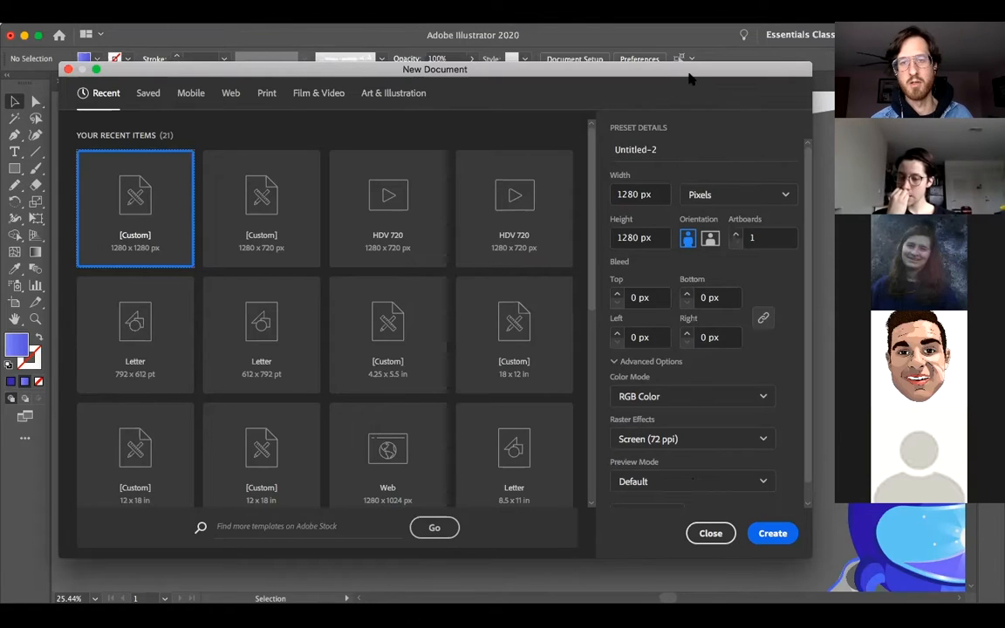
{"action": "left_click_drag", "start_coordinate": [624, 69], "coordinate": [576, 64]}
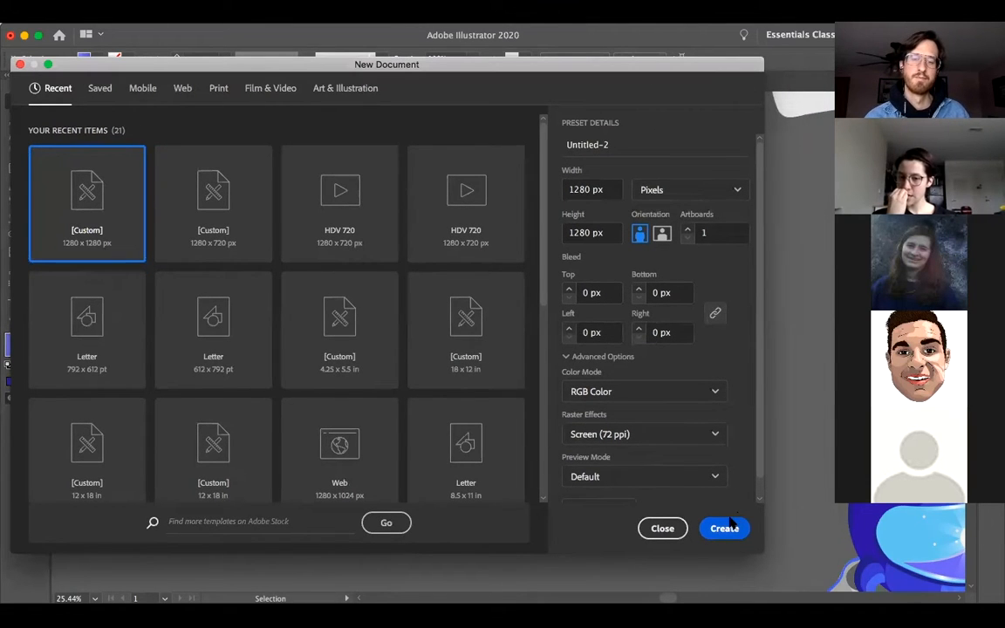
{"action": "left_click", "coordinate": [729, 526]}
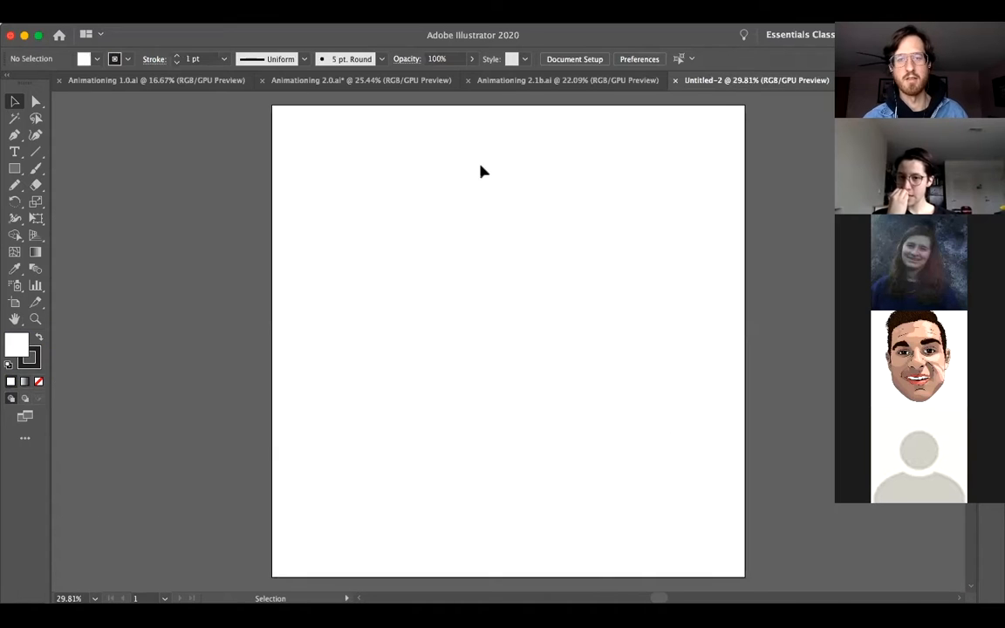
Return to the Animationing 2.0 document, select the complete motorcycle test scene including its background, and copy it
{"action": "left_click", "coordinate": [382, 81]}
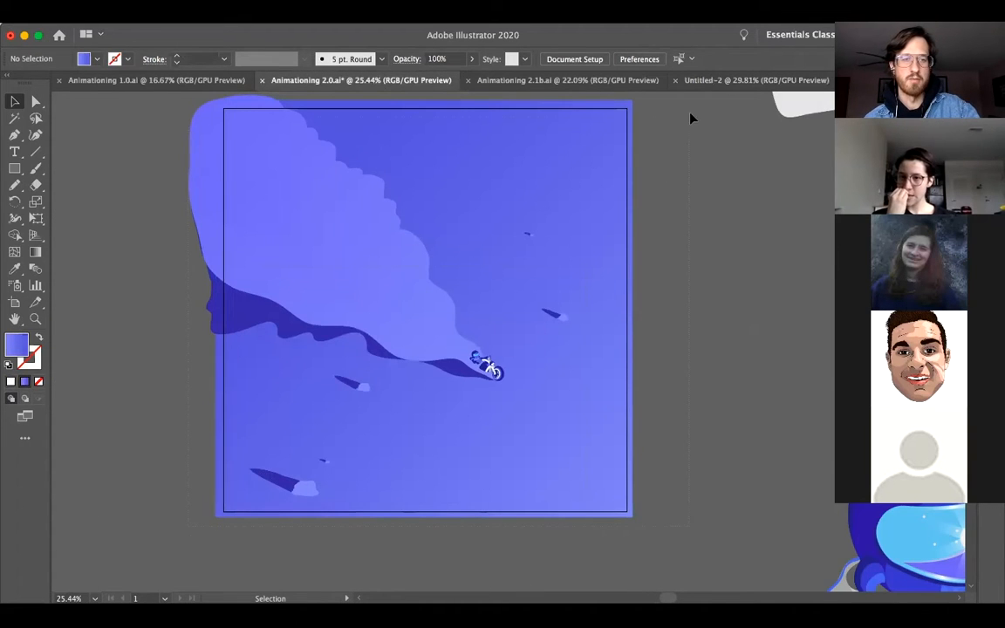
{"action": "scroll", "coordinate": [694, 109], "scroll_direction": "up", "scroll_amount": 3}
{"action": "key", "text": "super+a"}
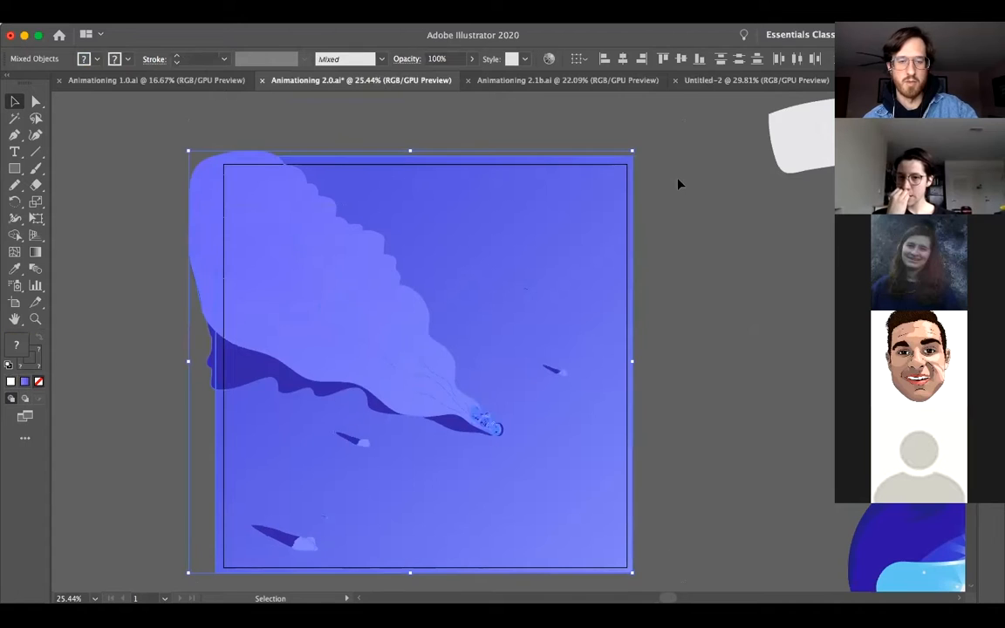
{"action": "scroll", "coordinate": [638, 359], "scroll_direction": "down", "scroll_amount": 3}
{"action": "left_click", "coordinate": [644, 342]}
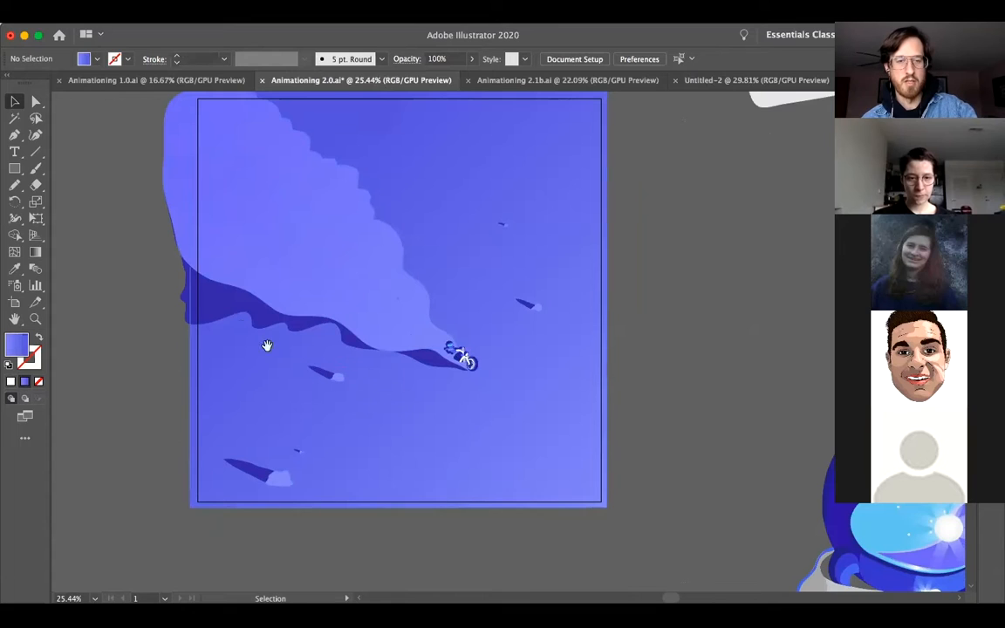
{"action": "scroll", "coordinate": [267, 345], "scroll_direction": "left", "scroll_amount": 3}
{"action": "scroll", "coordinate": [267, 346], "scroll_direction": "up", "scroll_amount": 1}
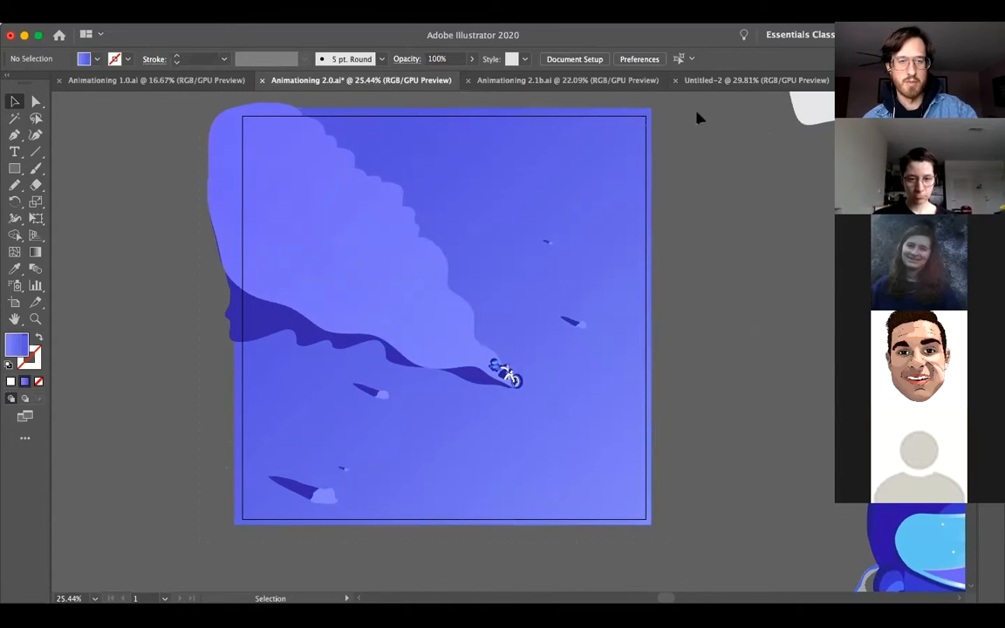
{"action": "scroll", "coordinate": [702, 231], "scroll_direction": "up", "scroll_amount": 2}
{"action": "key", "text": "a"}
{"action": "key", "text": "super+a"}
{"action": "scroll", "coordinate": [702, 231], "scroll_direction": "down", "scroll_amount": 3}
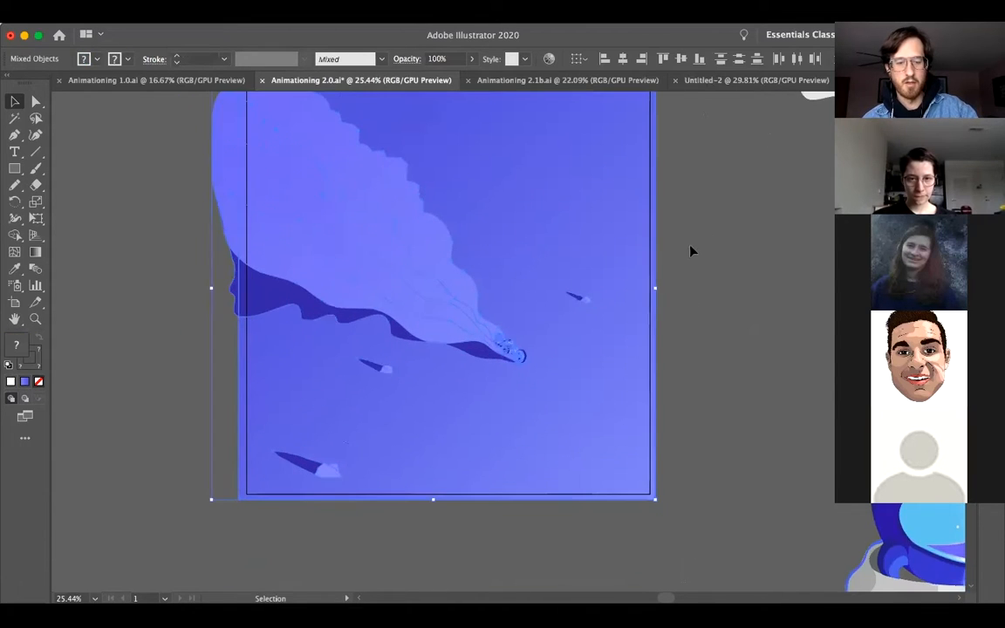
Paste the copied motorcycle scene onto the artboard of the new document and clear the selection
{"action": "left_click", "coordinate": [731, 81]}
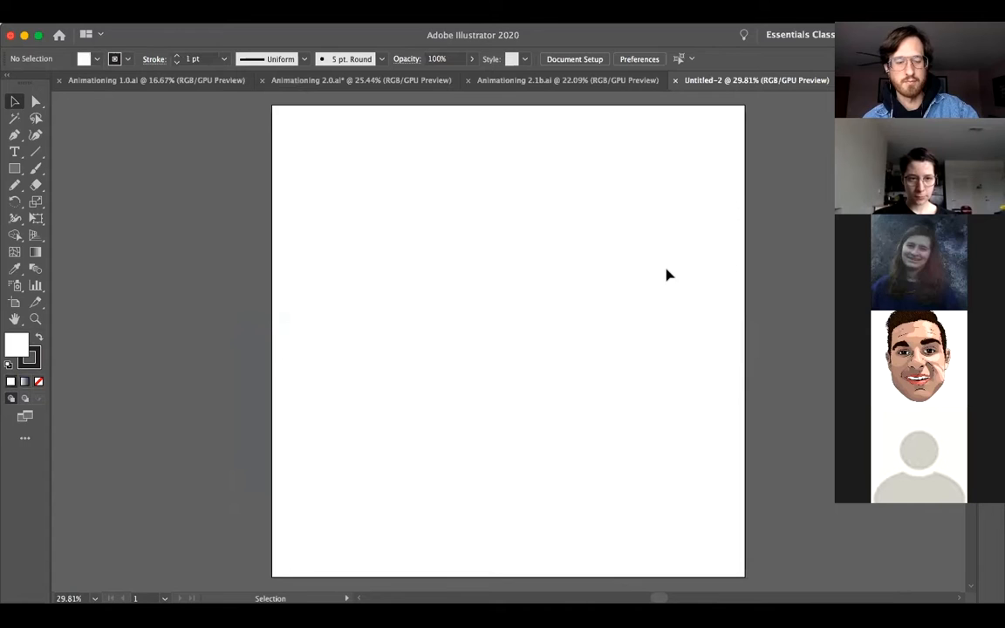
{"action": "key", "text": "super+v"}
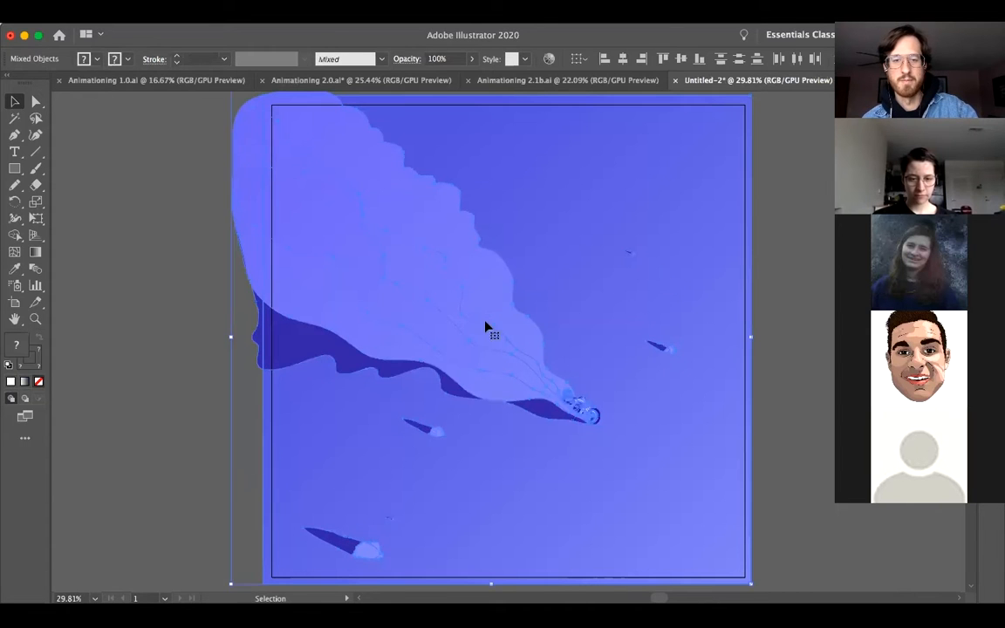
{"action": "scroll", "coordinate": [543, 303], "scroll_direction": "right", "scroll_amount": 5}
{"action": "left_click", "coordinate": [690, 324]}
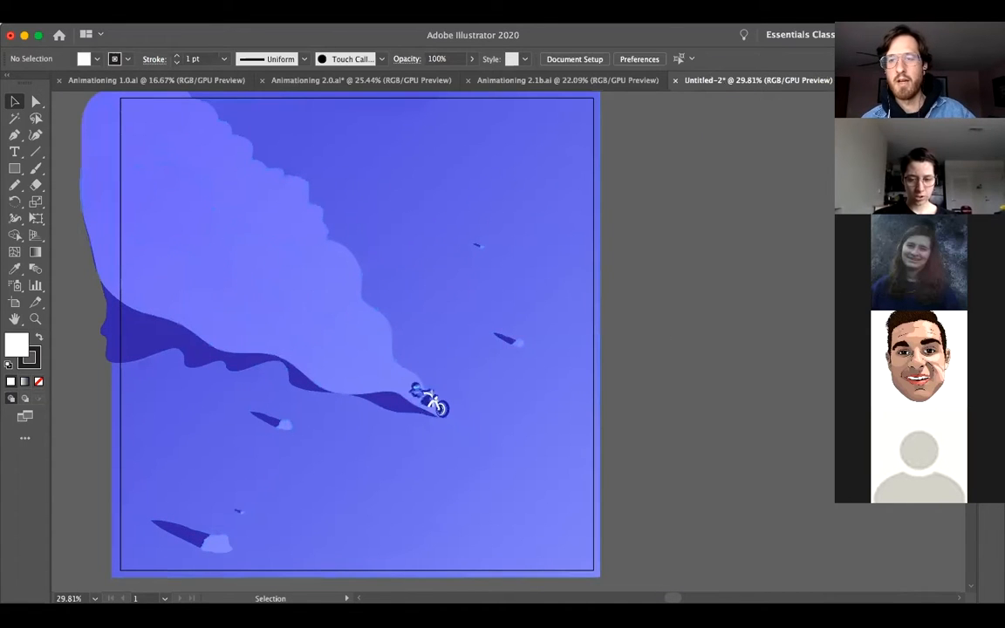
Show the Layers panel as a separate floating panel over the artwork and close the Asset Export panel group
{"action": "key", "text": "F7"}
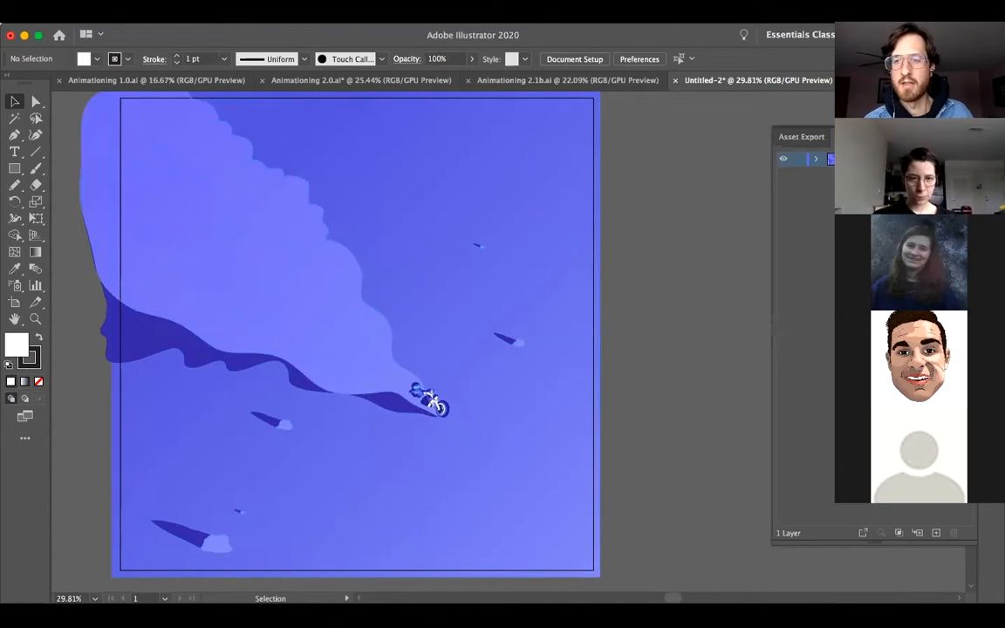
{"action": "left_click_drag", "start_coordinate": [823, 125], "coordinate": [340, 172]}
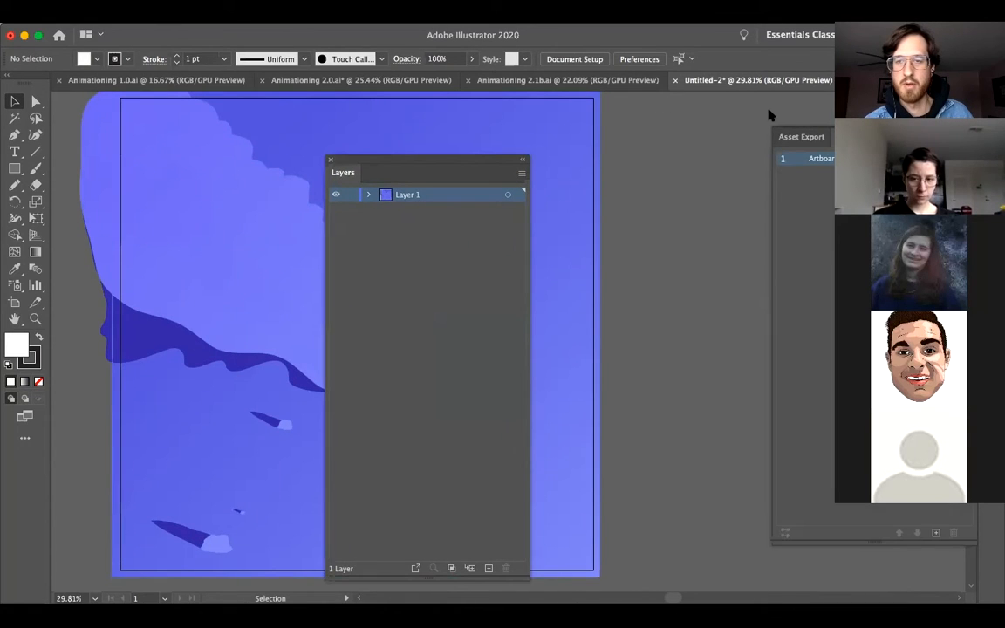
{"action": "left_click", "coordinate": [775, 129]}
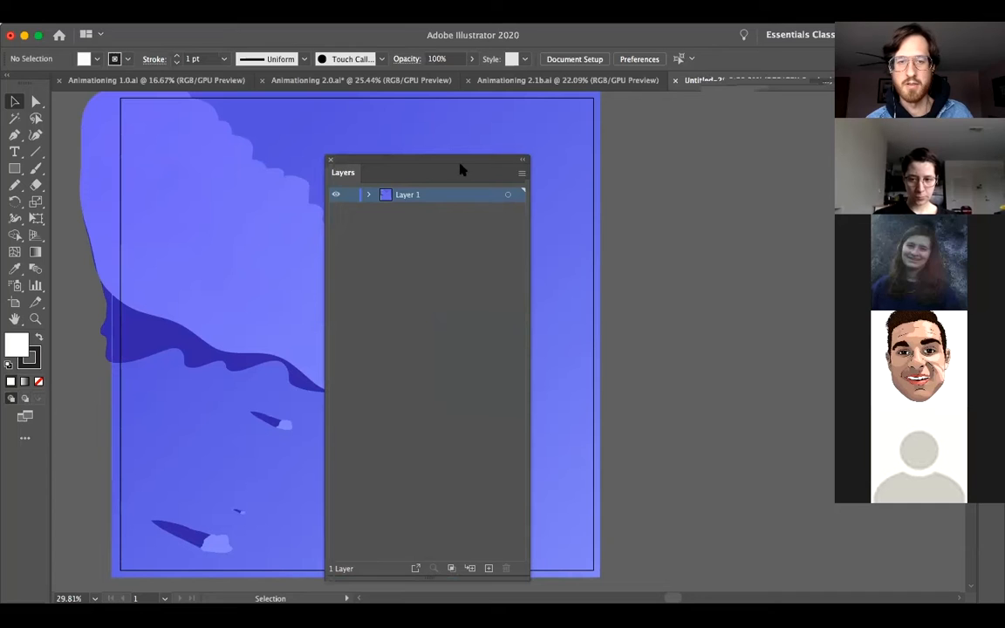
Move the floating Layers panel clear of the motorcycle artwork and expand Layer 1 to list its objects
{"action": "left_click_drag", "start_coordinate": [435, 160], "coordinate": [704, 147]}
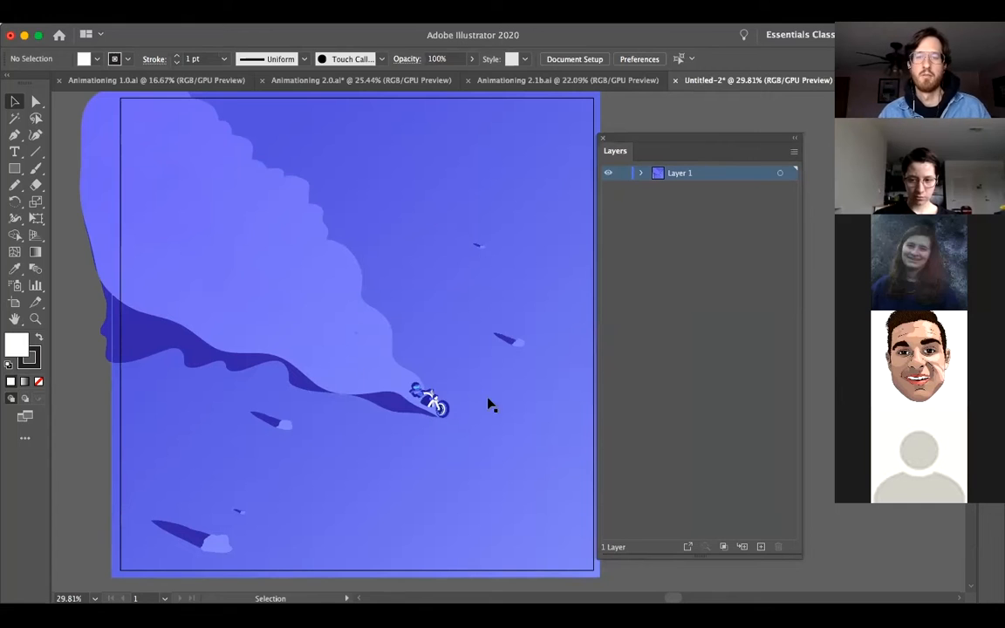
{"action": "left_click_drag", "start_coordinate": [342, 334], "coordinate": [328, 332]}
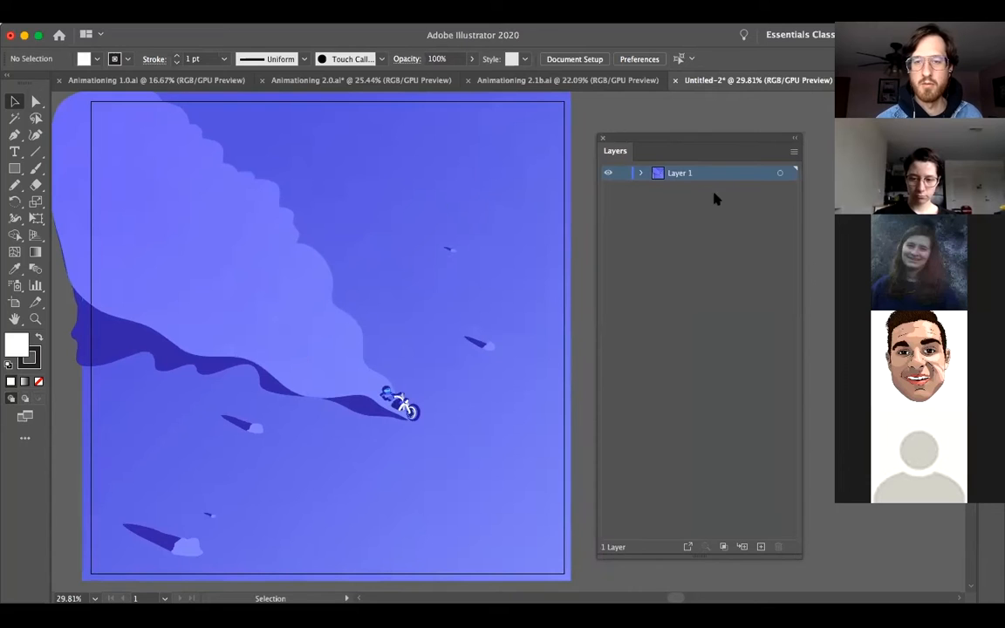
{"action": "left_click", "coordinate": [641, 174]}
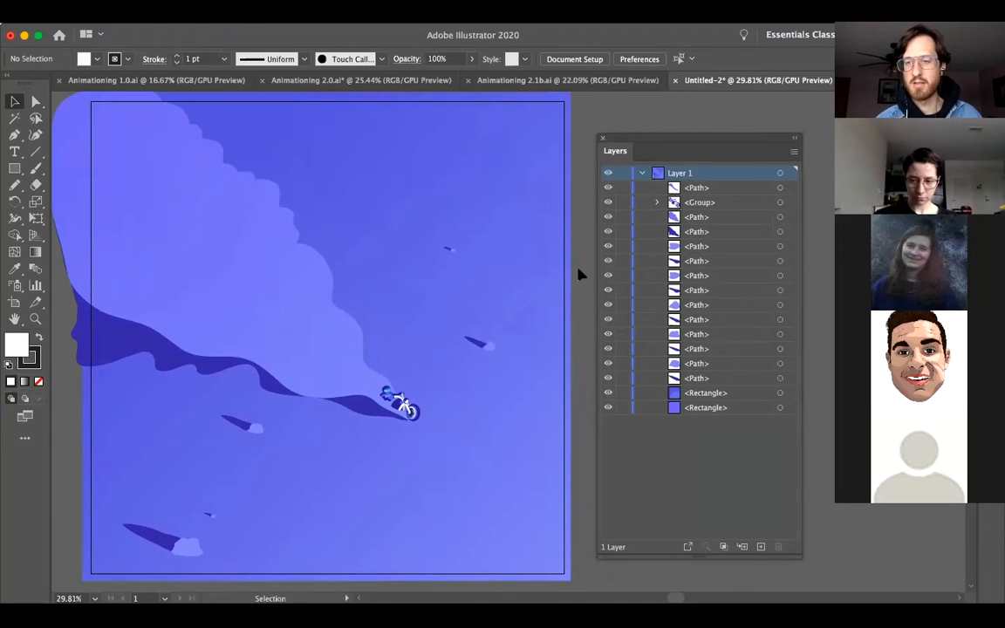
Delete the redundant bottommost rectangle from Layer 1, keeping the gradient background rectangle above it
{"action": "left_click_drag", "start_coordinate": [550, 294], "coordinate": [558, 294]}
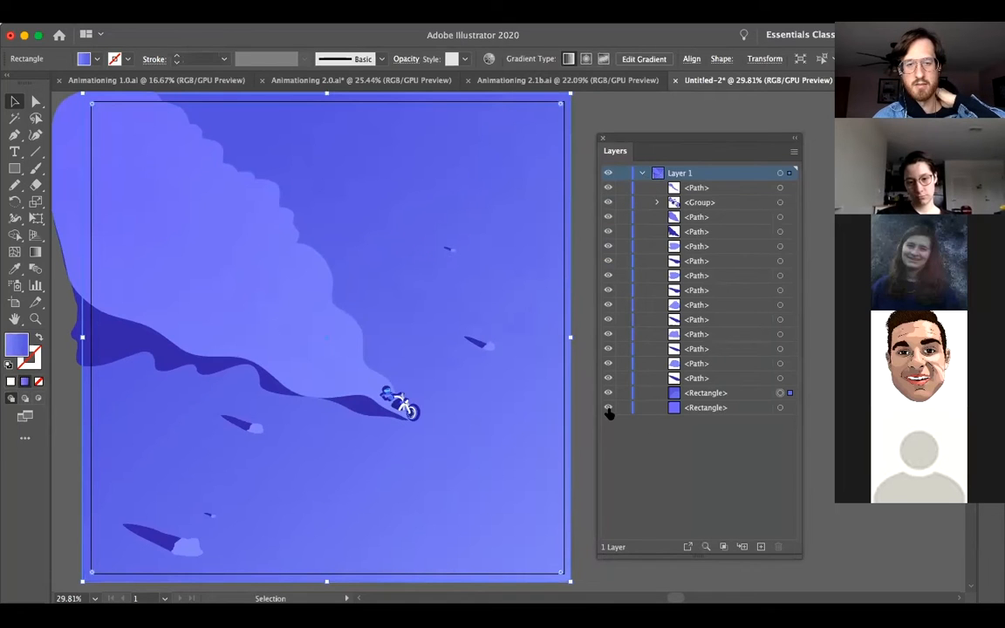
{"action": "left_click", "coordinate": [781, 411]}
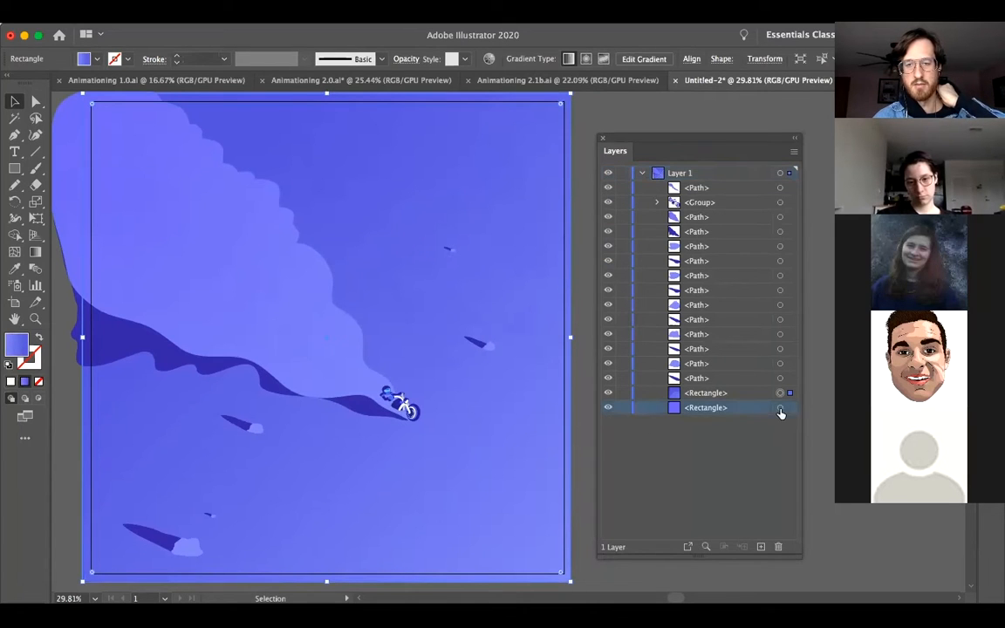
{"action": "key", "text": "Delete"}
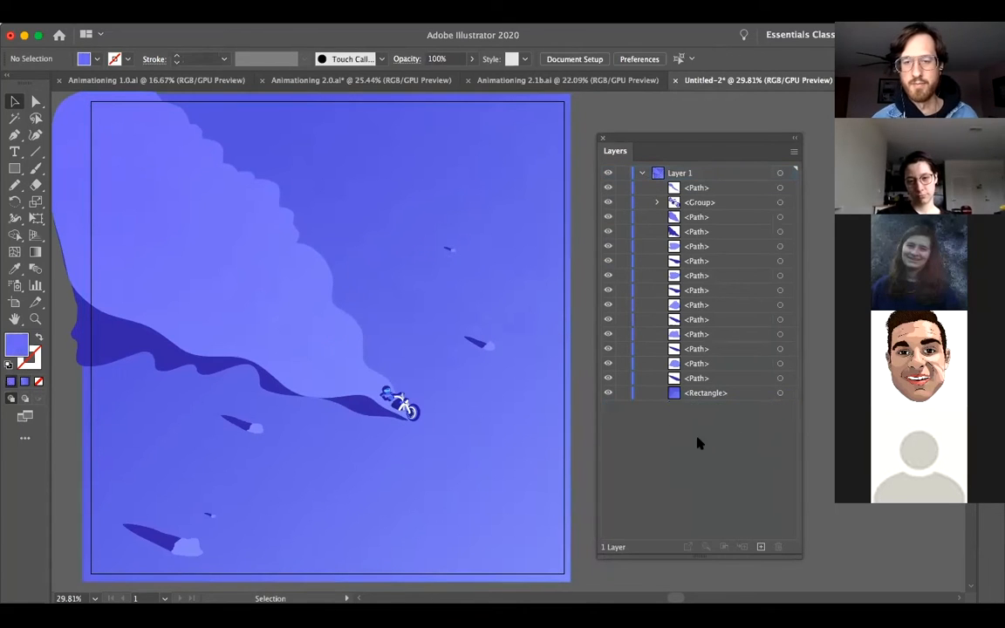
Check the remaining background rectangle and the path directly above it by toggling their visibility, and lock the rectangle
{"action": "left_click", "coordinate": [649, 397]}
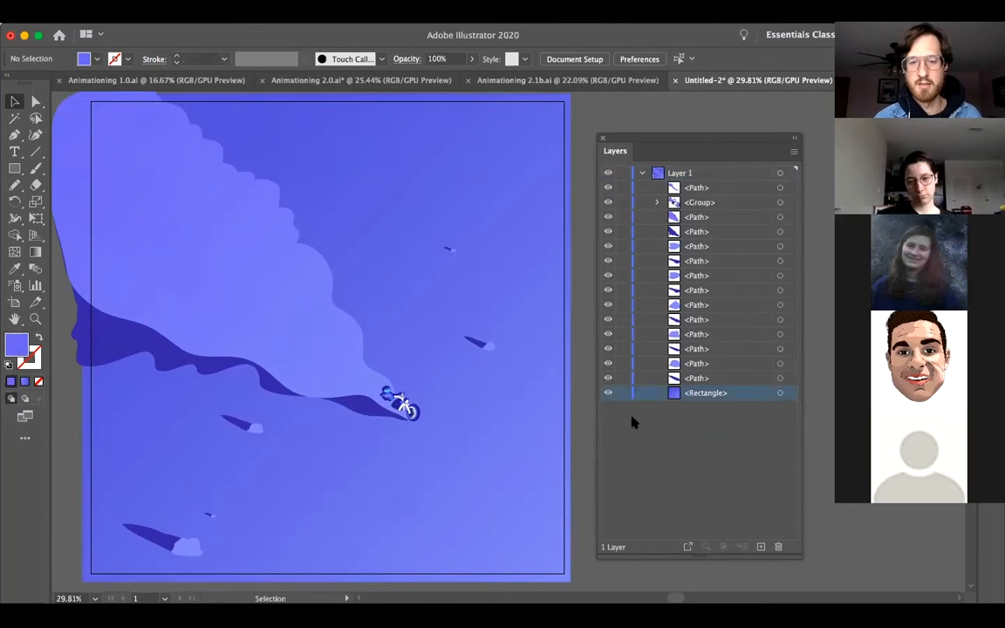
{"action": "left_click", "coordinate": [608, 393]}
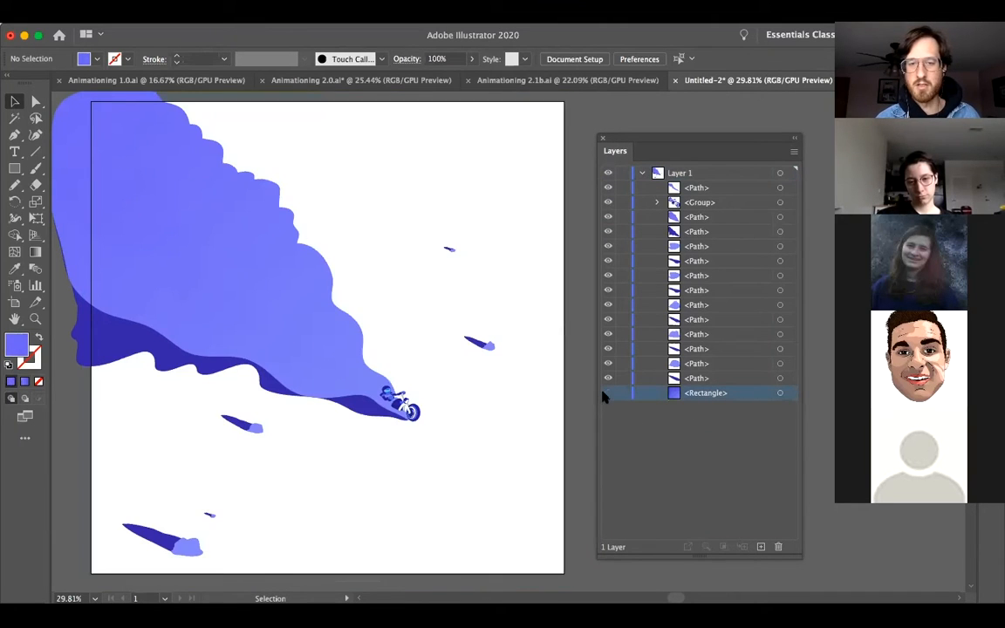
{"action": "left_click", "coordinate": [608, 393]}
{"action": "left_click", "coordinate": [608, 393]}
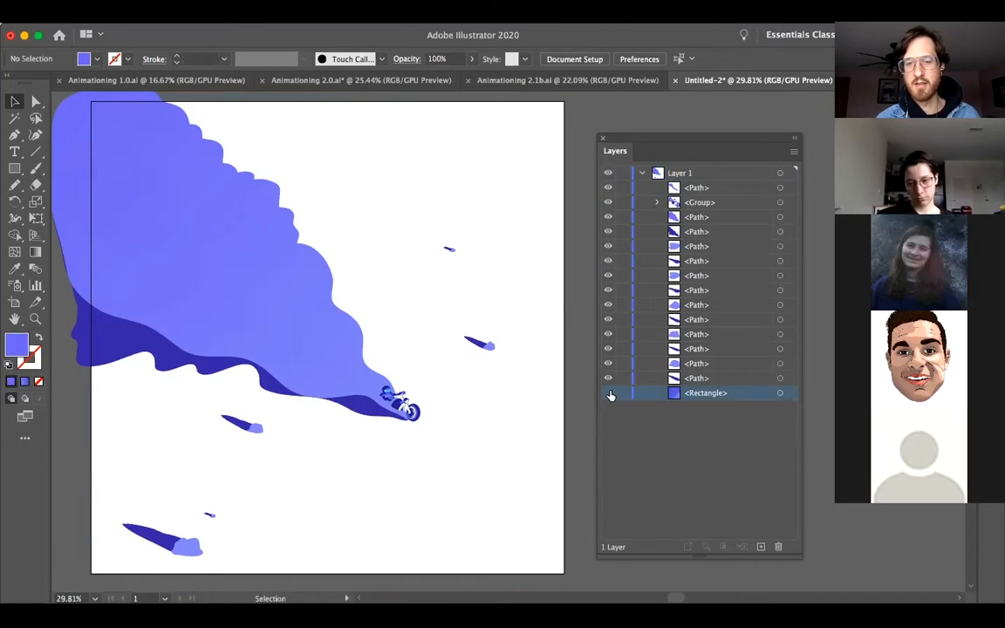
{"action": "left_click", "coordinate": [609, 393]}
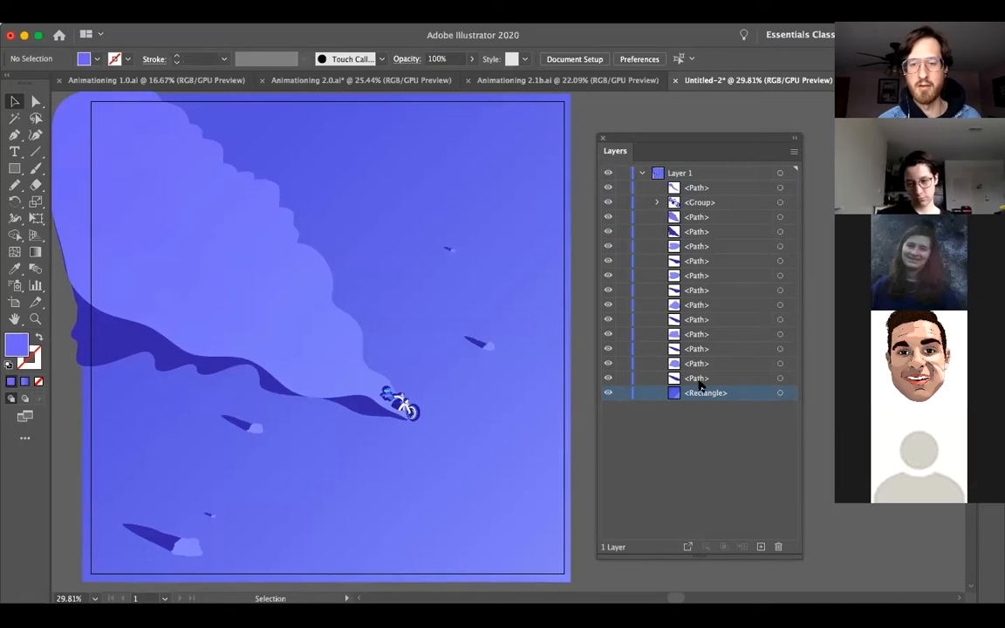
{"action": "left_click", "coordinate": [608, 378]}
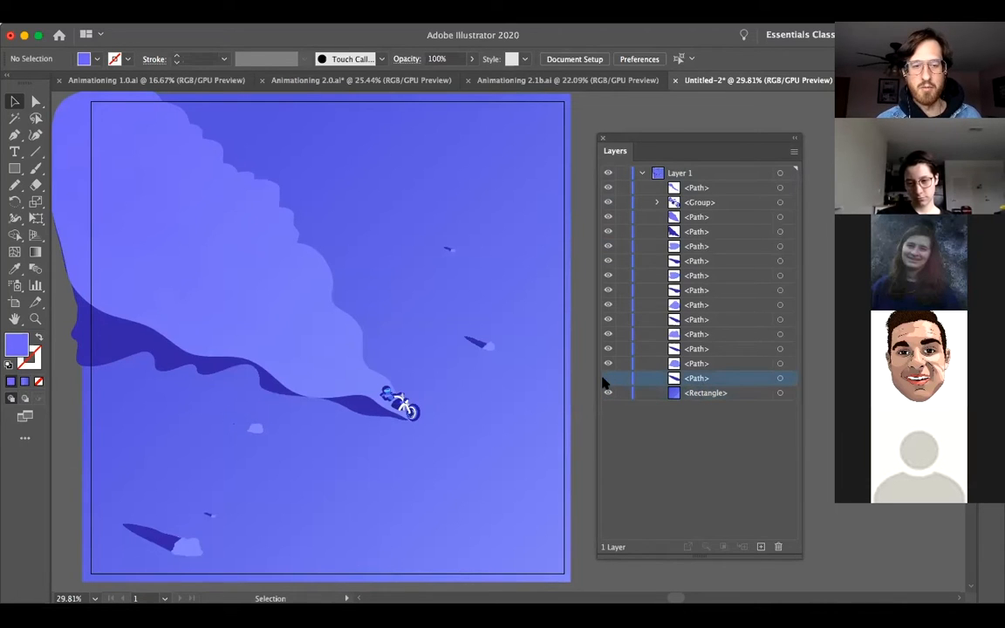
{"action": "left_click", "coordinate": [608, 377]}
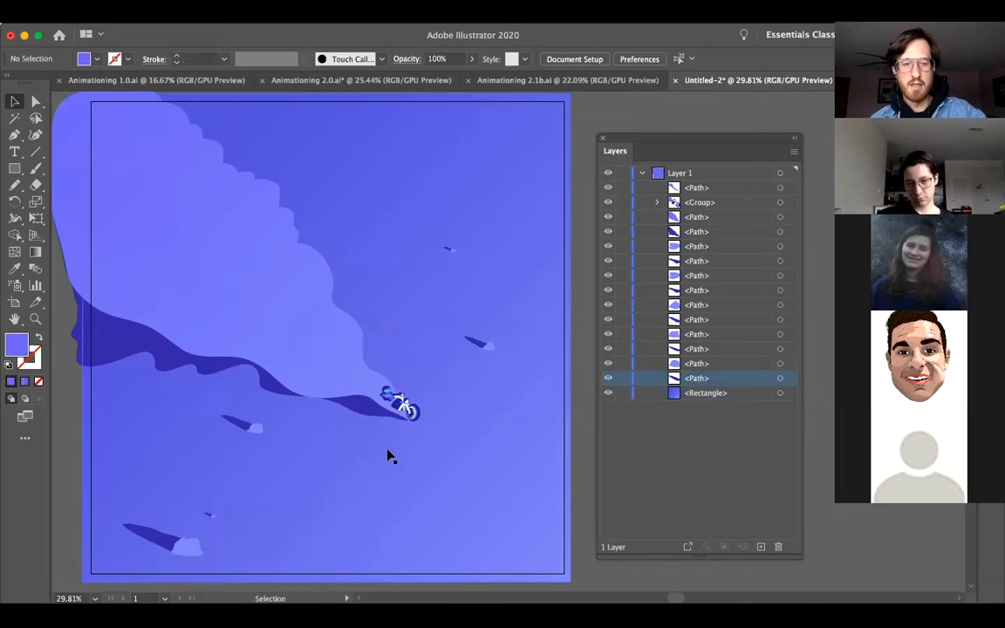
{"action": "left_click", "coordinate": [623, 393]}
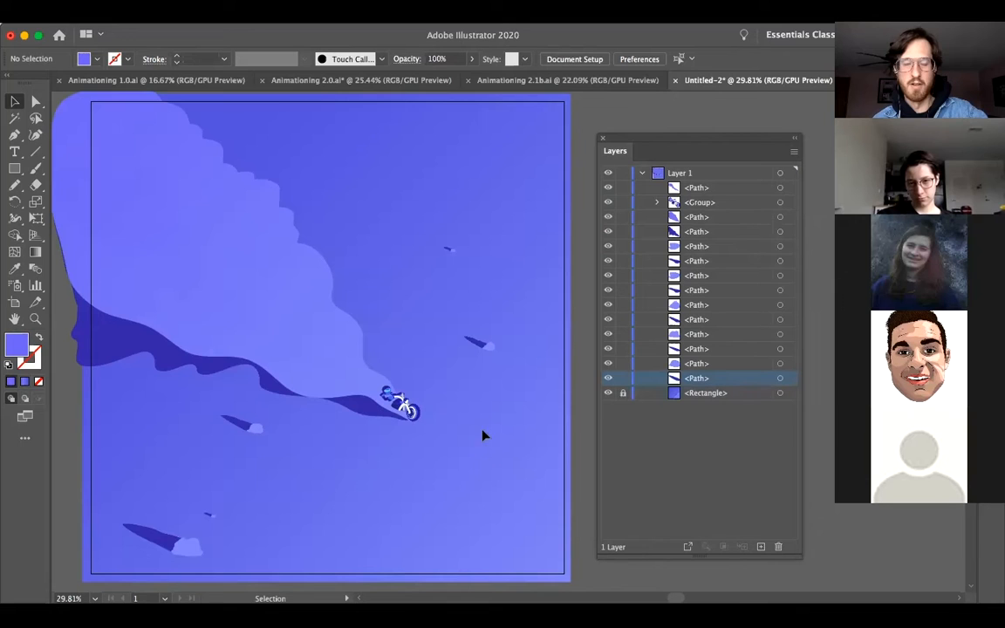
Group the mid-sized rock below the dust trail with its shadow and move the group into a new layer above Layer 1
{"action": "key", "text": "space"}
{"action": "left_click_drag", "start_coordinate": [287, 434], "coordinate": [393, 372]}
{"action": "key", "text": "super+space"}
{"action": "left_click_drag", "start_coordinate": [354, 410], "coordinate": [444, 325]}
{"action": "left_click", "coordinate": [427, 358]}
{"action": "left_click_drag", "start_coordinate": [538, 314], "coordinate": [361, 377]}
{"action": "left_click_drag", "start_coordinate": [430, 363], "coordinate": [266, 421]}
{"action": "left_click_drag", "start_coordinate": [479, 341], "coordinate": [420, 373]}
{"action": "left_click_drag", "start_coordinate": [327, 427], "coordinate": [369, 400]}
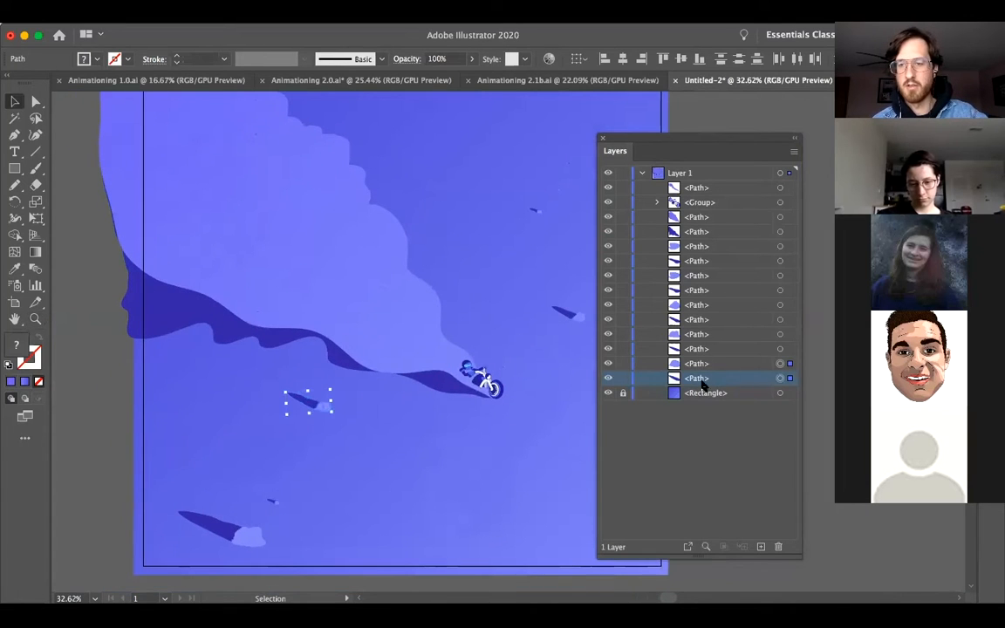
{"action": "key", "text": "super+g"}
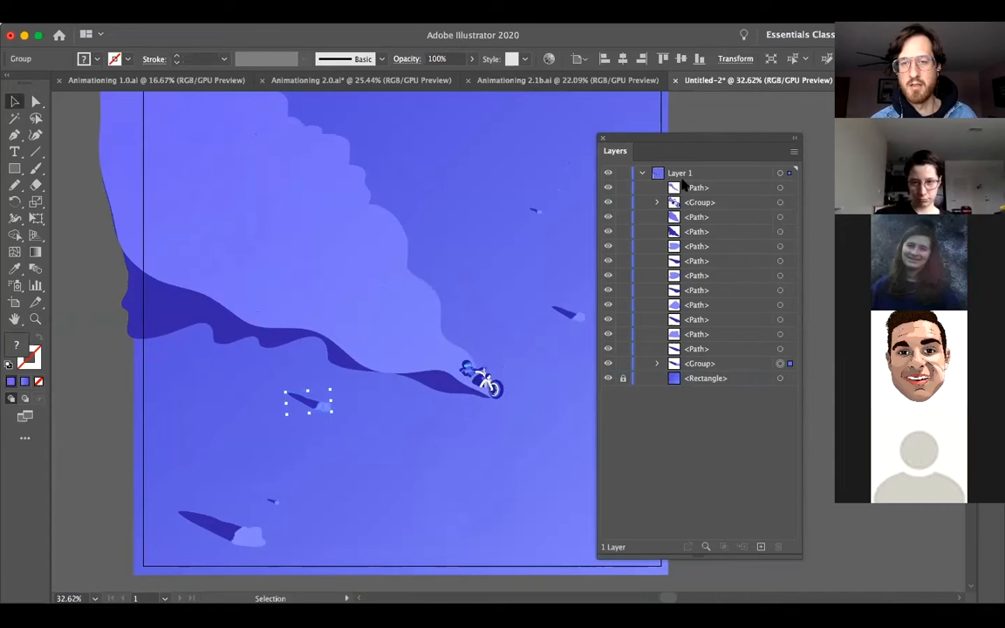
{"action": "left_click", "coordinate": [761, 546]}
{"action": "left_click_drag", "start_coordinate": [700, 378], "coordinate": [690, 173]}
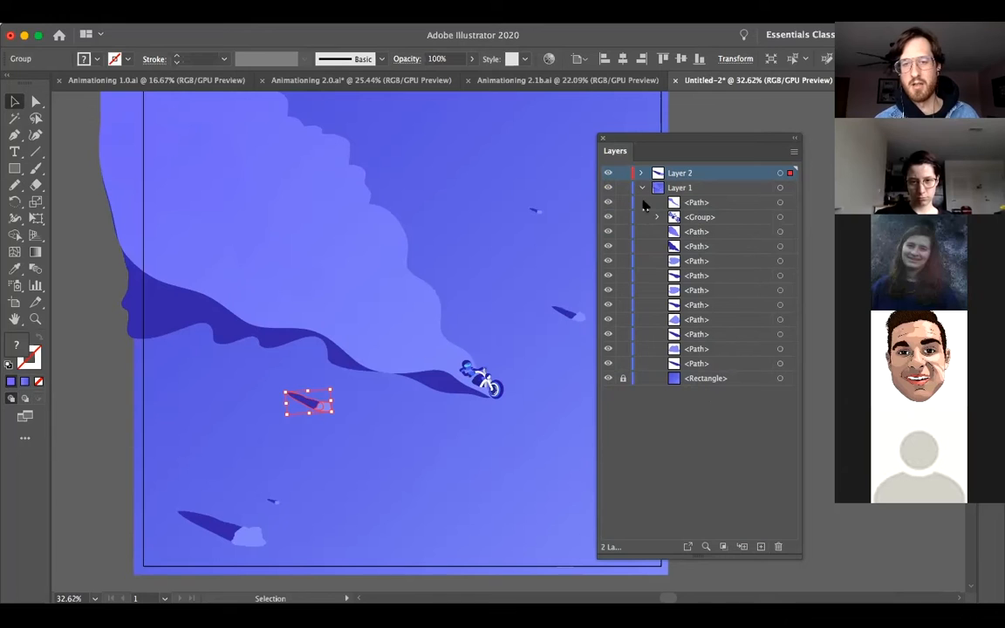
Rename Layer 1 as Background and the new rock layer as Winston Rock
{"action": "double_click", "coordinate": [705, 188]}
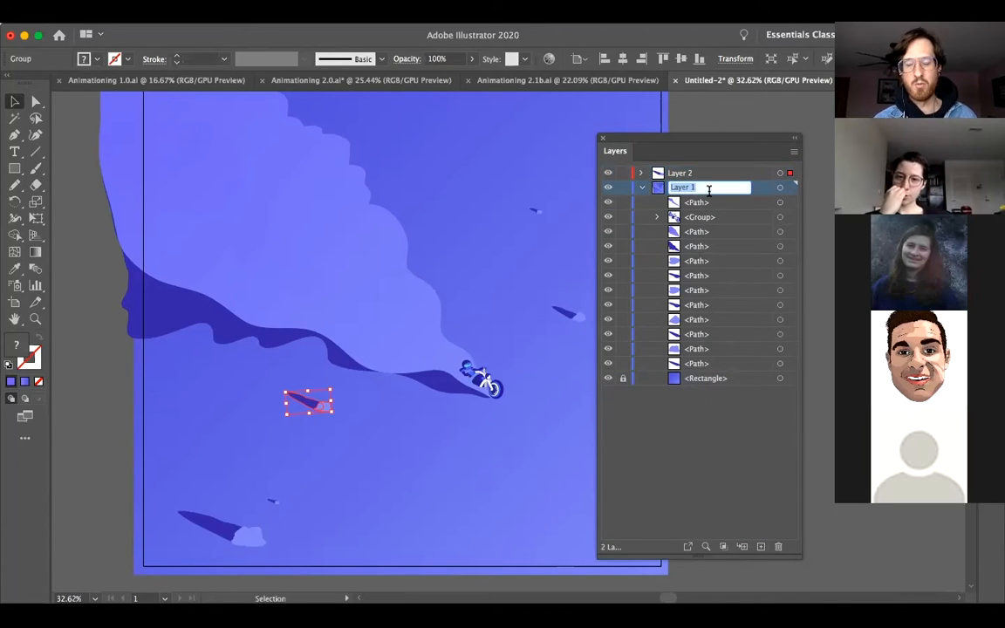
{"action": "type", "text": "Background"}
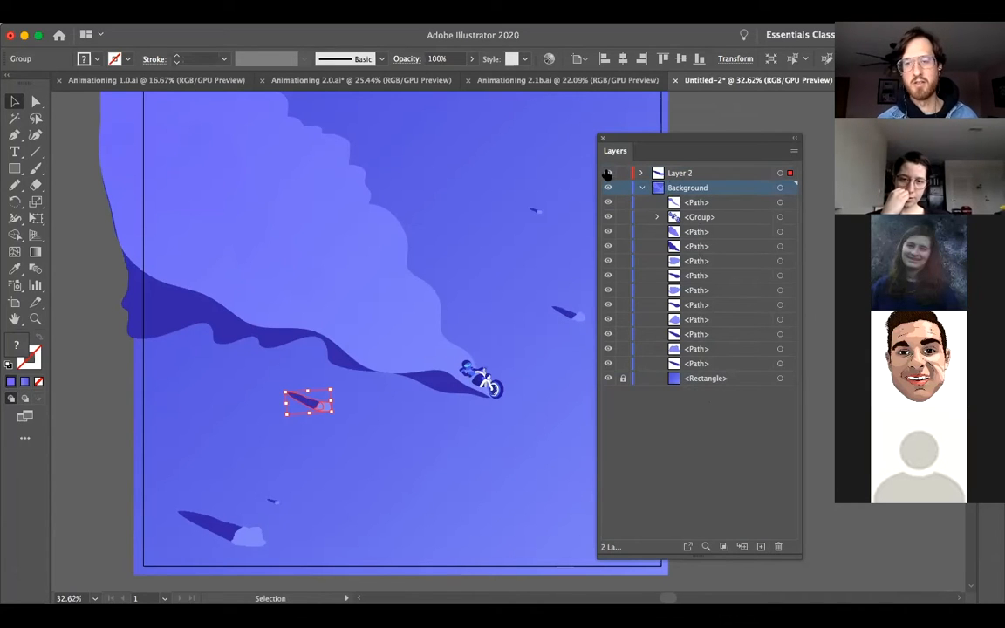
{"action": "left_click", "coordinate": [685, 175]}
{"action": "double_click", "coordinate": [685, 173]}
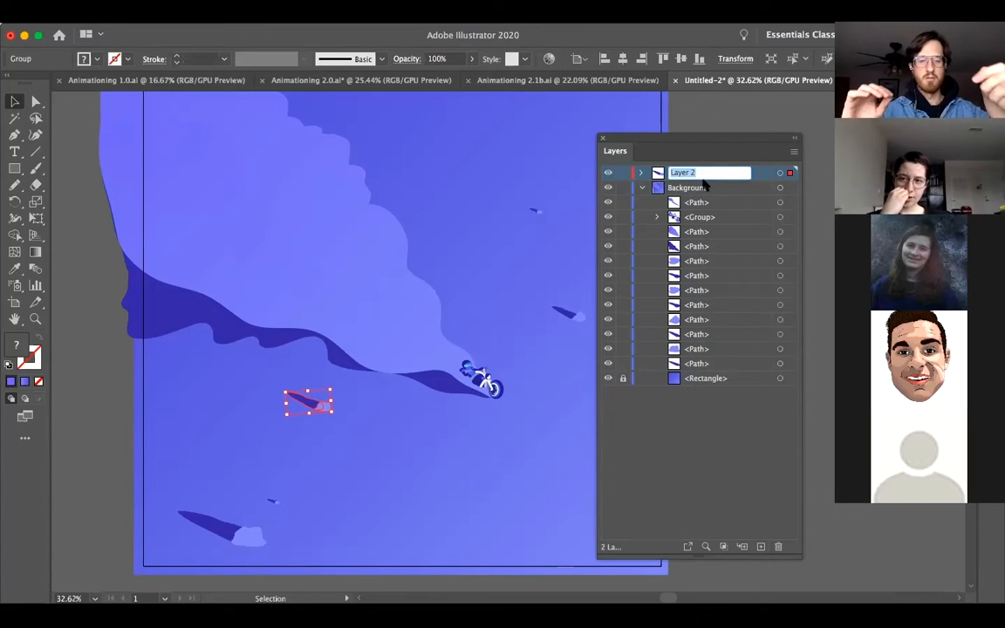
{"action": "type", "text": "Winston Rock"}
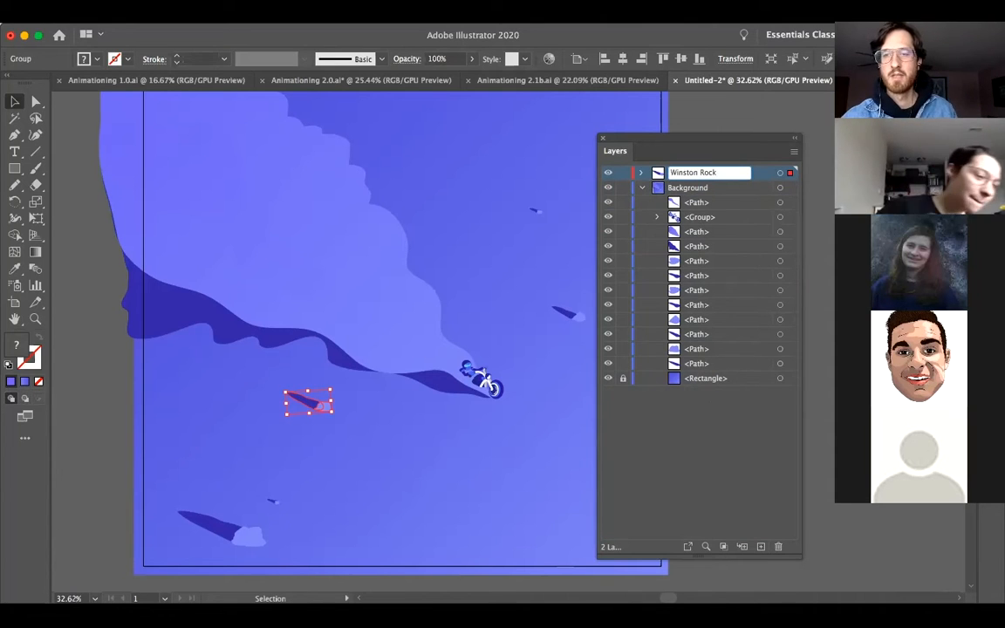
{"action": "key", "text": "Return"}
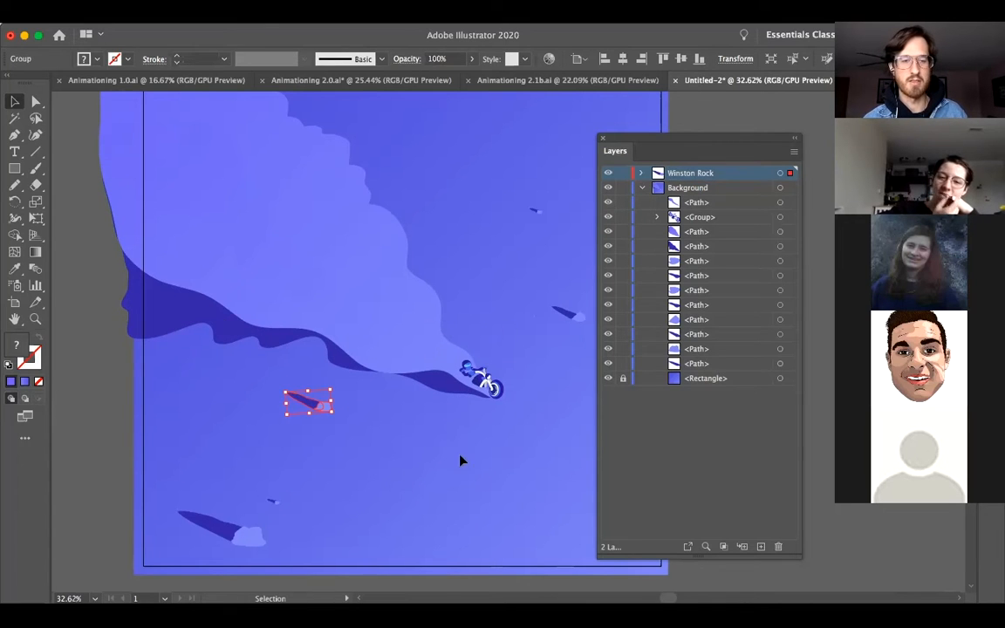
Group the largest rock, near the artboard's lower-left corner, with its shadow and move the group into a new topmost layer
{"action": "left_click", "coordinate": [260, 541]}
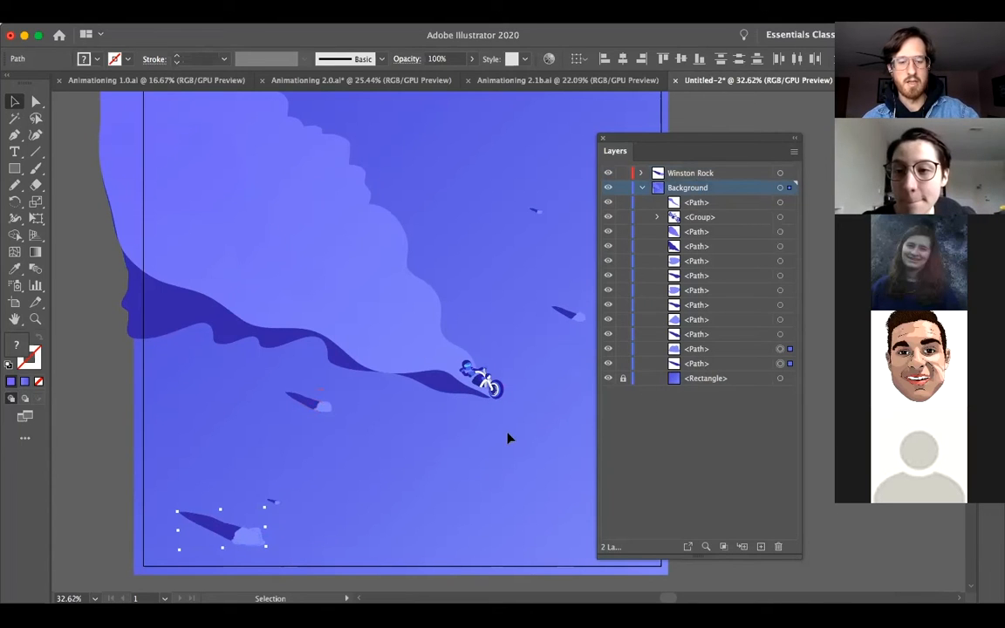
{"action": "key", "text": "super+g"}
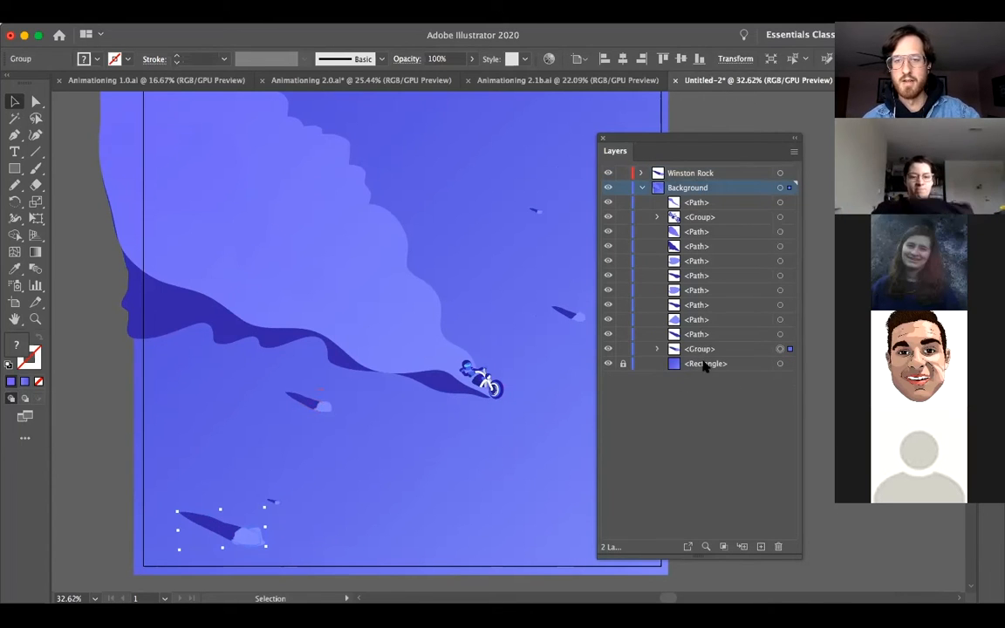
{"action": "left_click", "coordinate": [695, 172]}
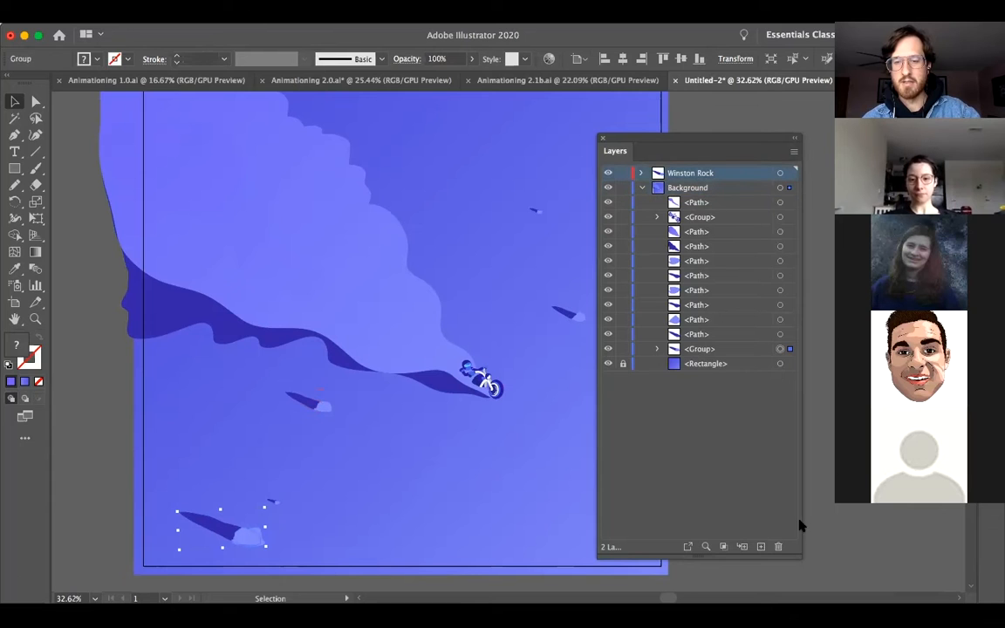
{"action": "left_click", "coordinate": [761, 547]}
{"action": "left_click", "coordinate": [700, 363]}
{"action": "left_click_drag", "start_coordinate": [690, 241], "coordinate": [685, 175]}
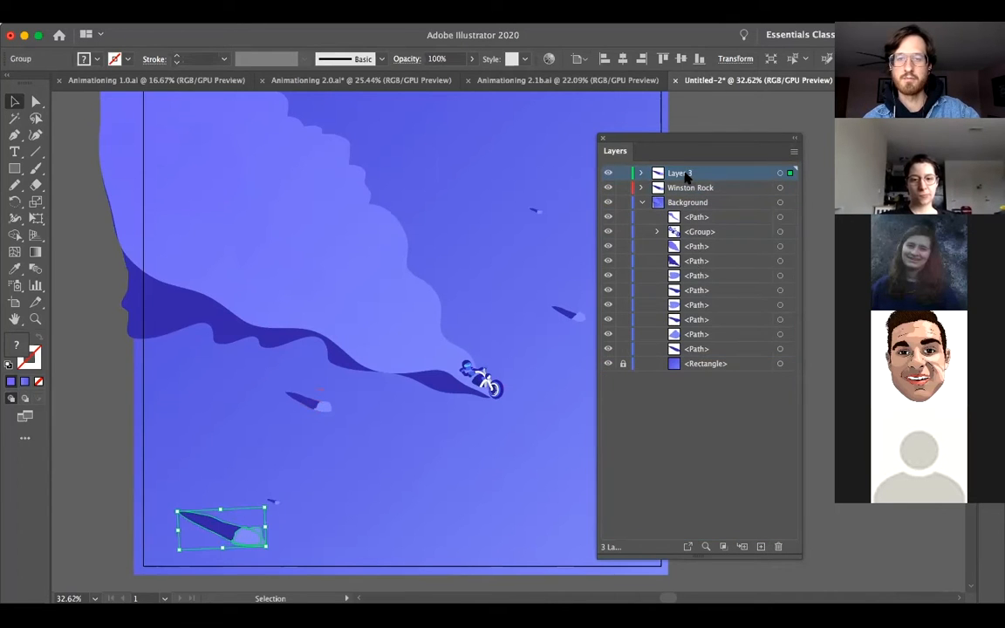
Rename the largest rock's layer as Trevor Rock
{"action": "double_click", "coordinate": [684, 174]}
{"action": "type", "text": "T"}
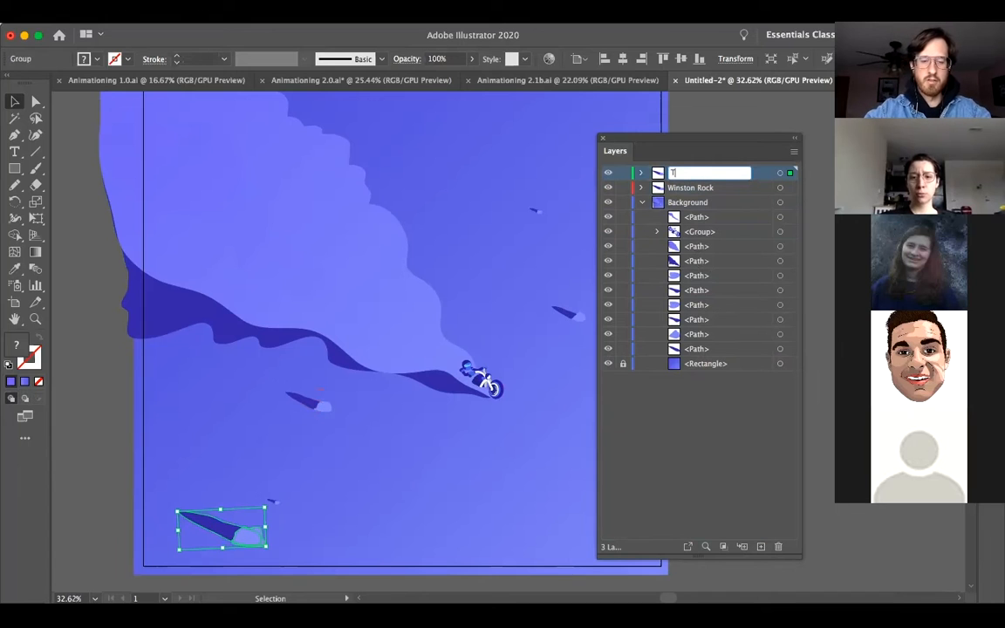
{"action": "type", "text": "revor Roc"}
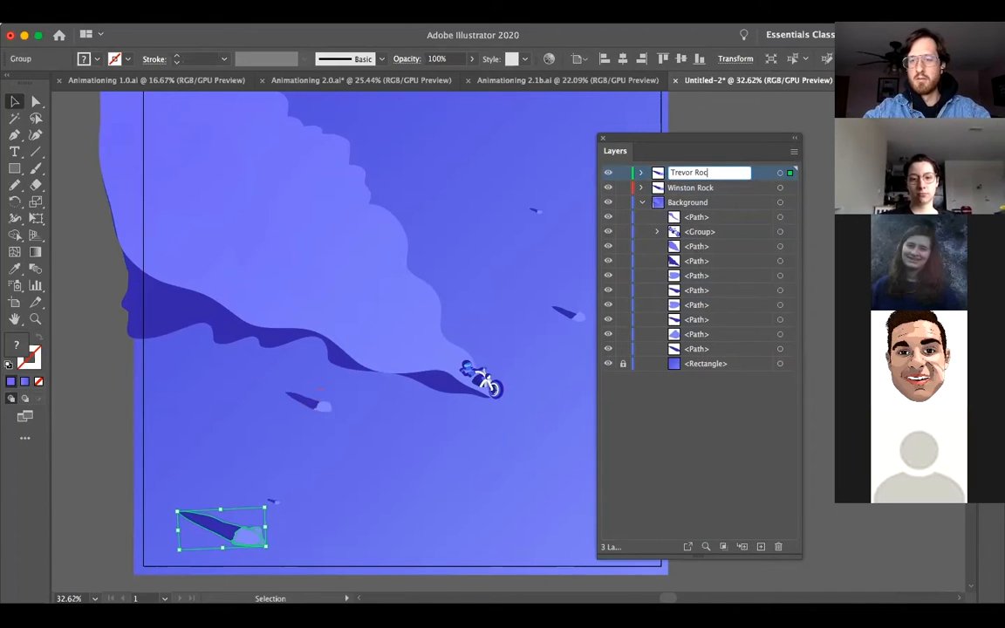
{"action": "type", "text": "k"}
{"action": "key", "text": "Return"}
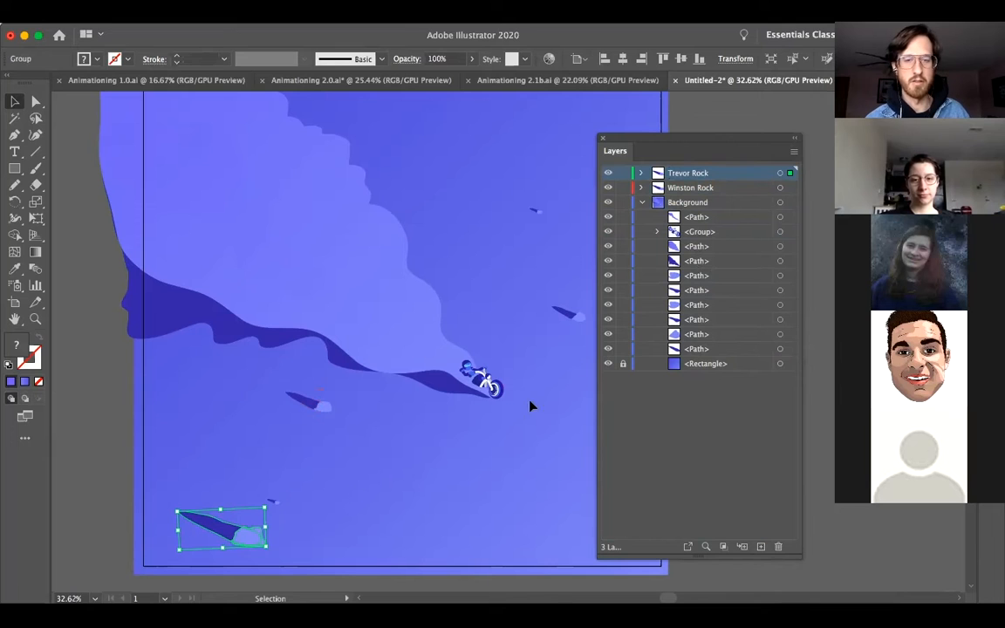
Group the tiny rock above the largest one with its shadow and move the group into a new topmost layer
{"action": "left_click_drag", "start_coordinate": [539, 357], "coordinate": [444, 369]}
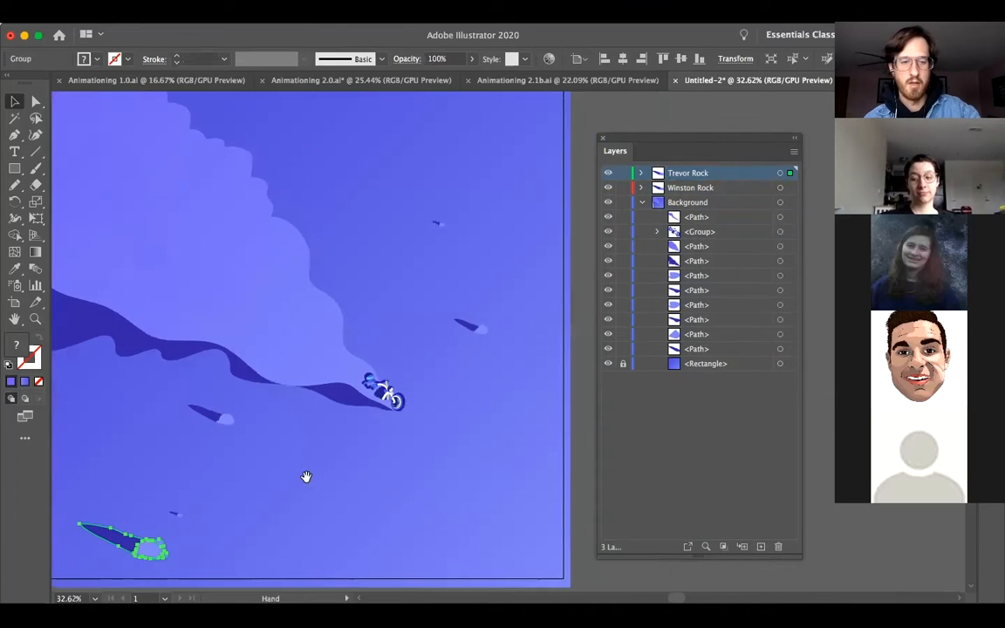
{"action": "left_click_drag", "start_coordinate": [306, 475], "coordinate": [420, 396]}
{"action": "left_click", "coordinate": [292, 433]}
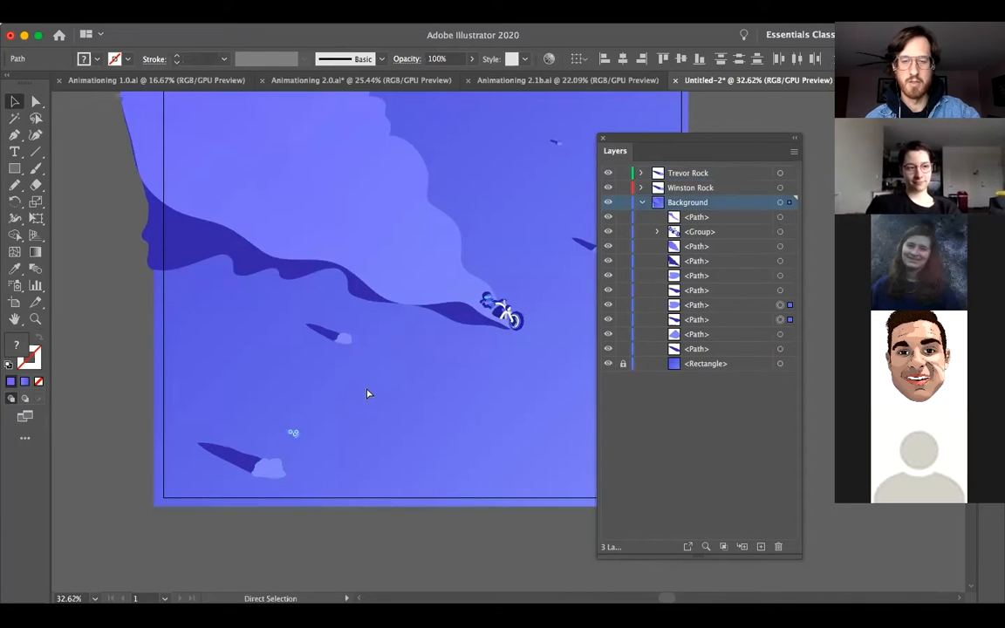
{"action": "key", "text": "super+g"}
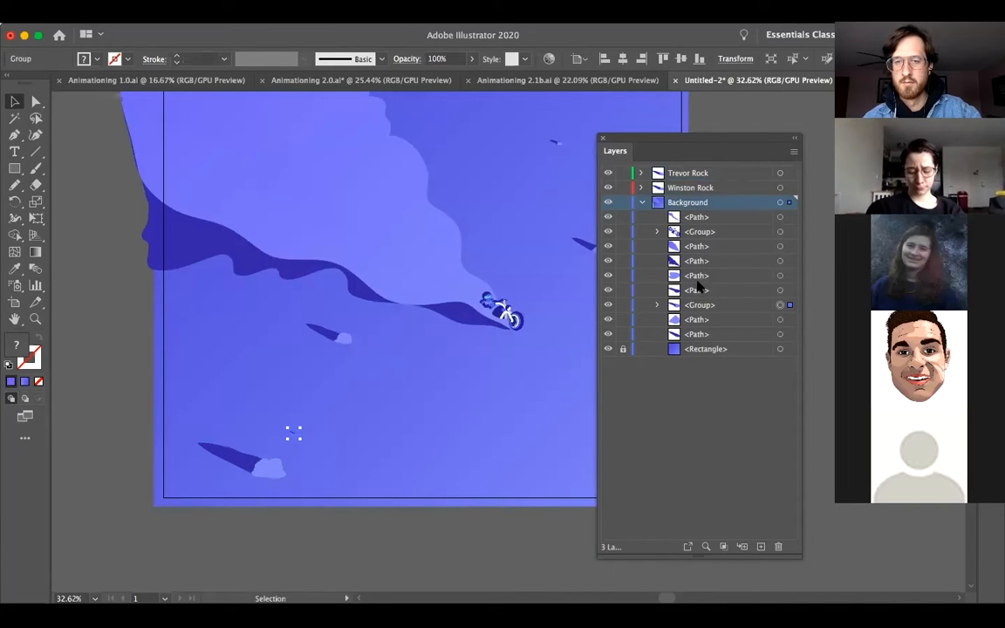
{"action": "left_click", "coordinate": [633, 172]}
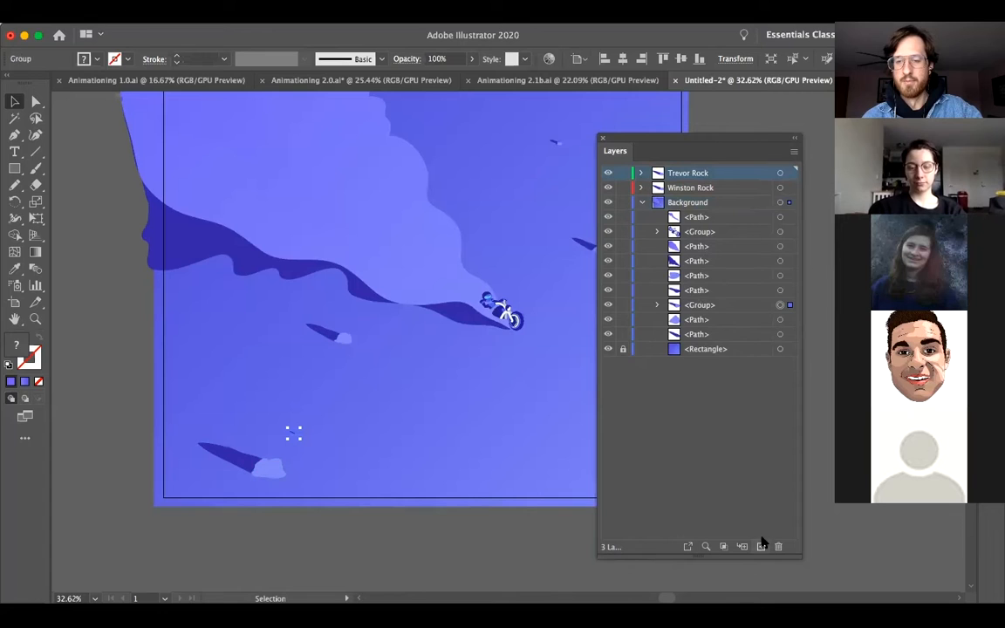
{"action": "left_click", "coordinate": [761, 546]}
{"action": "left_click", "coordinate": [698, 322]}
{"action": "left_click_drag", "start_coordinate": [698, 322], "coordinate": [683, 174]}
Rename the tiny rock's layer as Chris Rock
{"action": "double_click", "coordinate": [683, 173]}
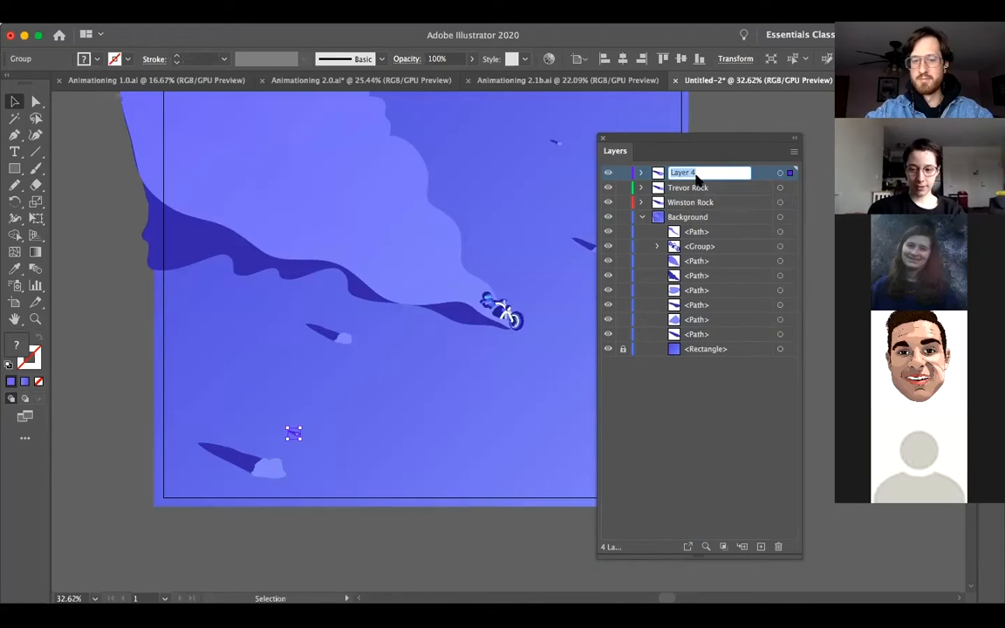
{"action": "type", "text": "Chris Rock"}
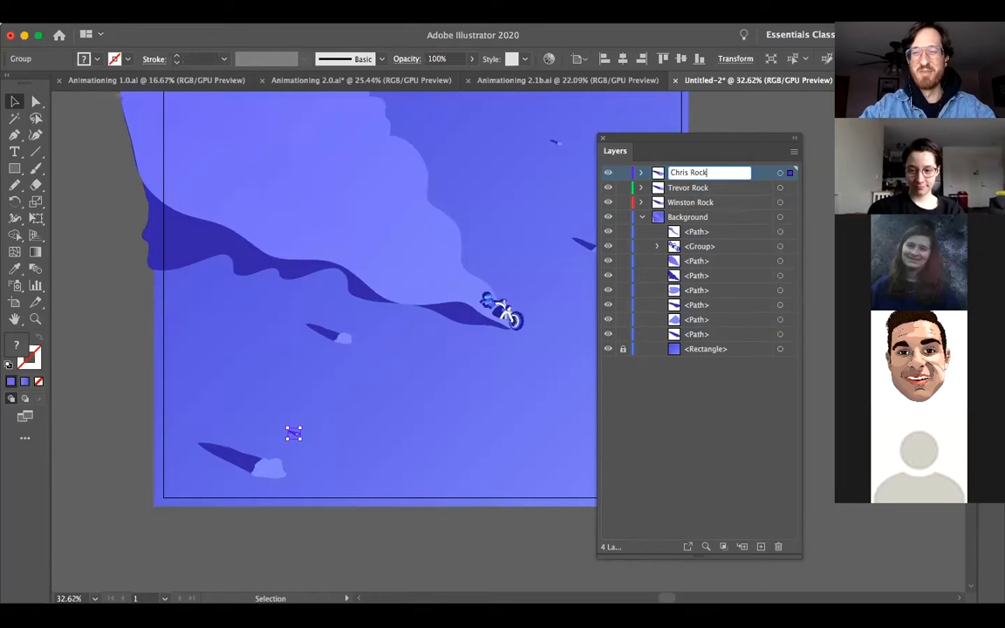
{"action": "key", "text": "Return"}
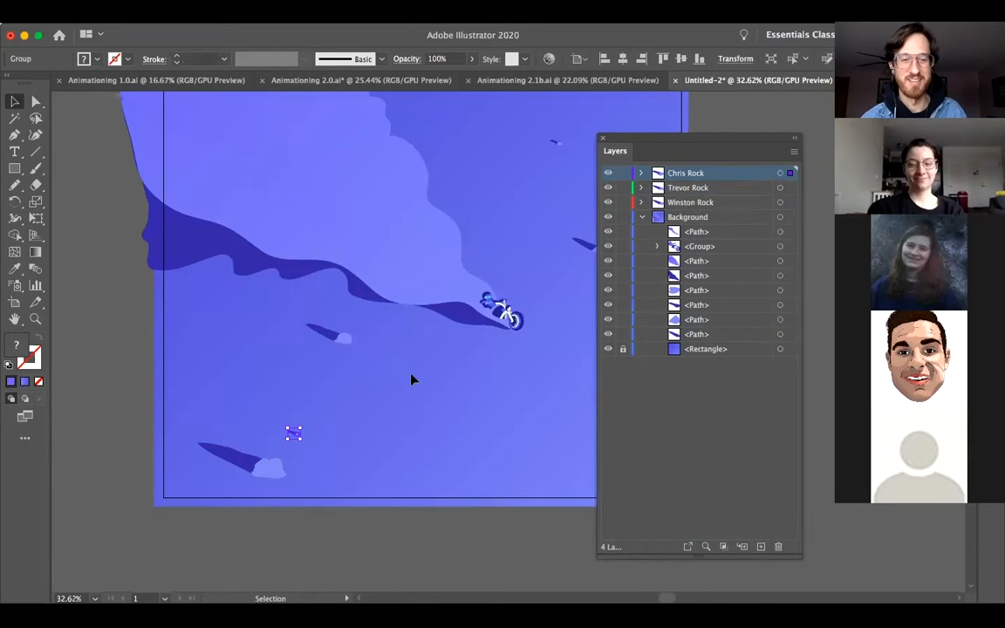
Group the mid-sized rock to the upper right of the motorcycle with its shadow and move the group into a new topmost layer
{"action": "left_click", "coordinate": [420, 403]}
{"action": "scroll", "coordinate": [488, 349], "scroll_direction": "right", "scroll_amount": 5}
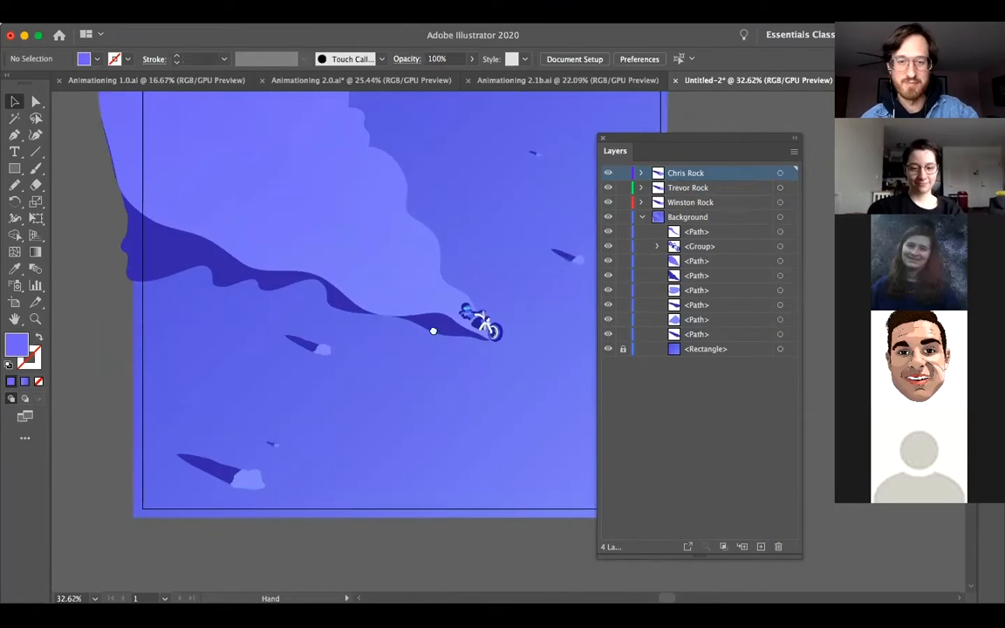
{"action": "left_click", "coordinate": [440, 288]}
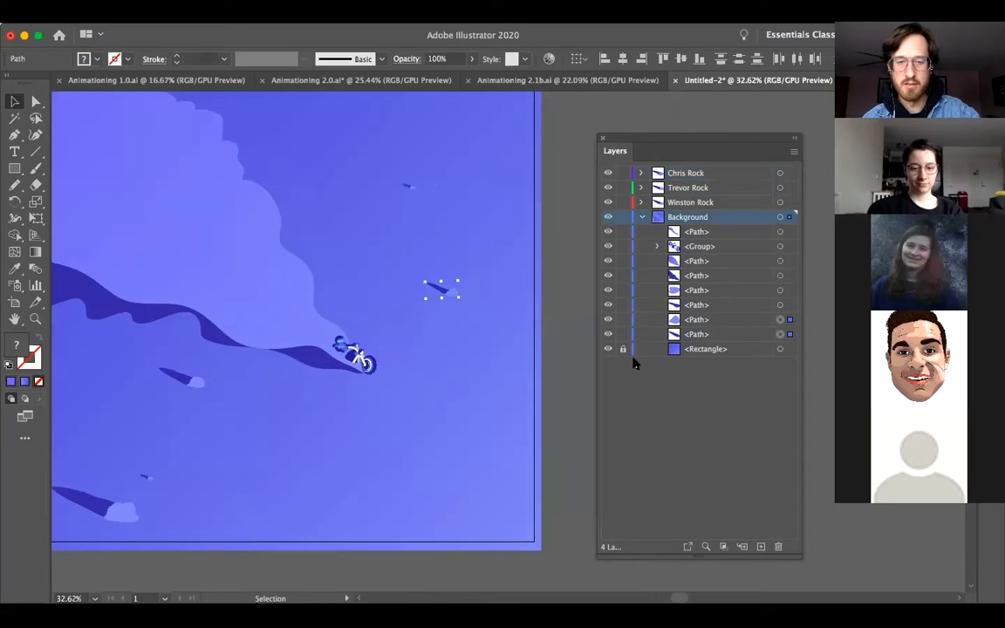
{"action": "key", "text": "super+g"}
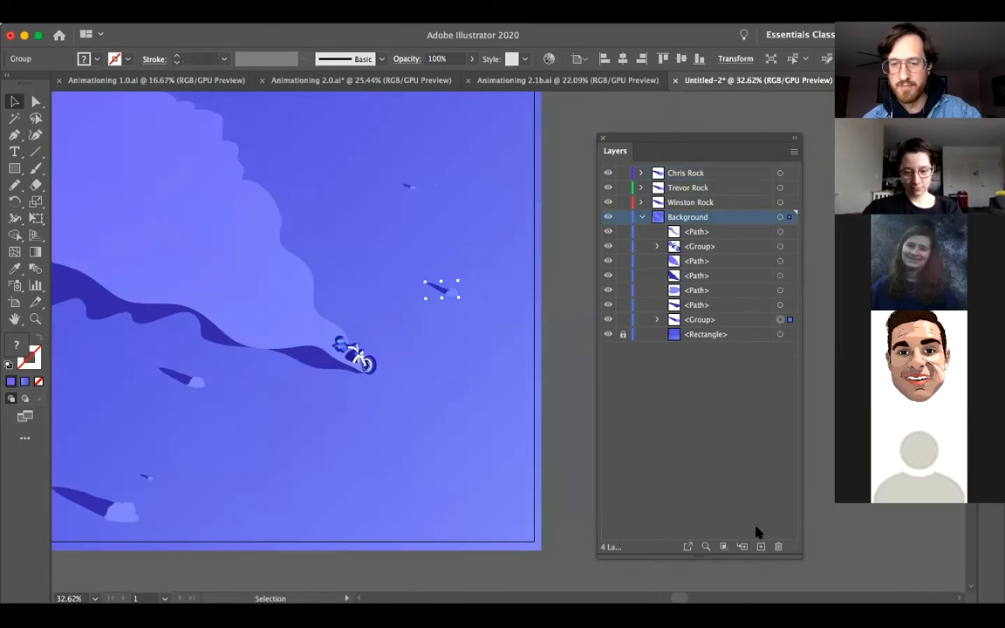
{"action": "left_click", "coordinate": [685, 172]}
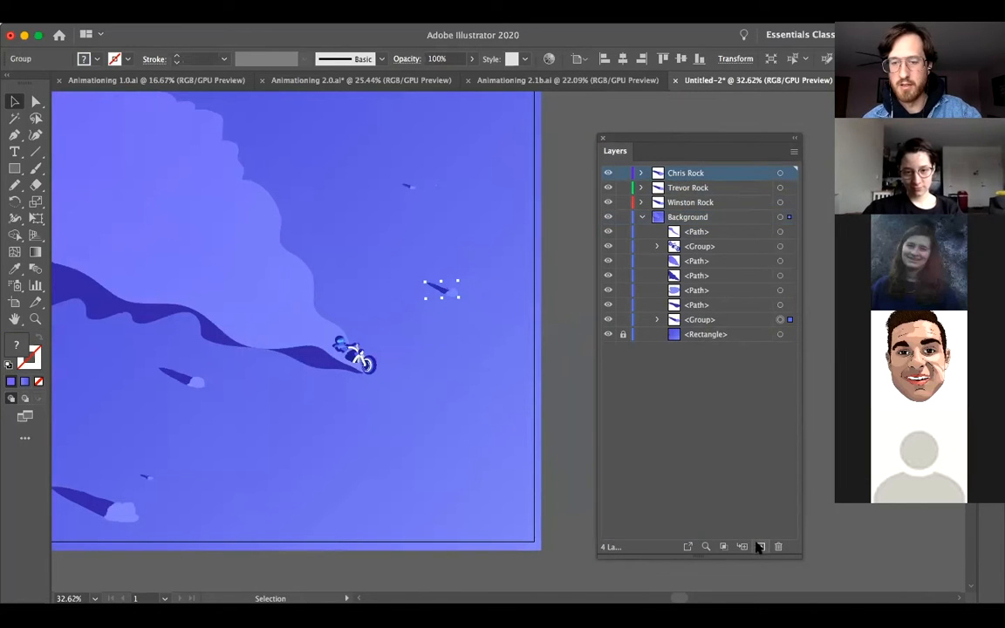
{"action": "left_click_drag", "start_coordinate": [761, 558], "coordinate": [743, 409]}
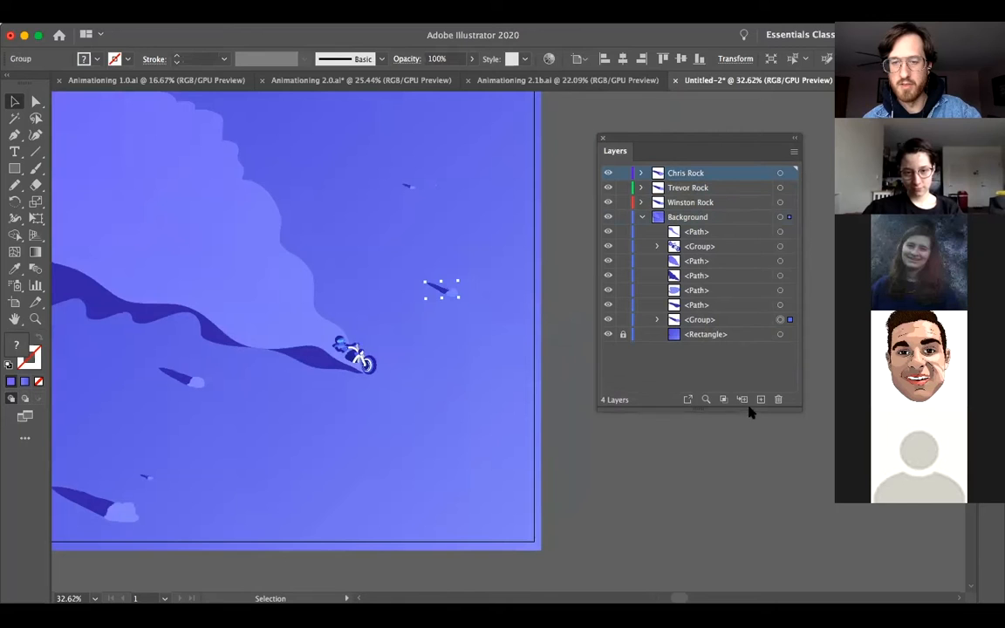
{"action": "left_click", "coordinate": [760, 399]}
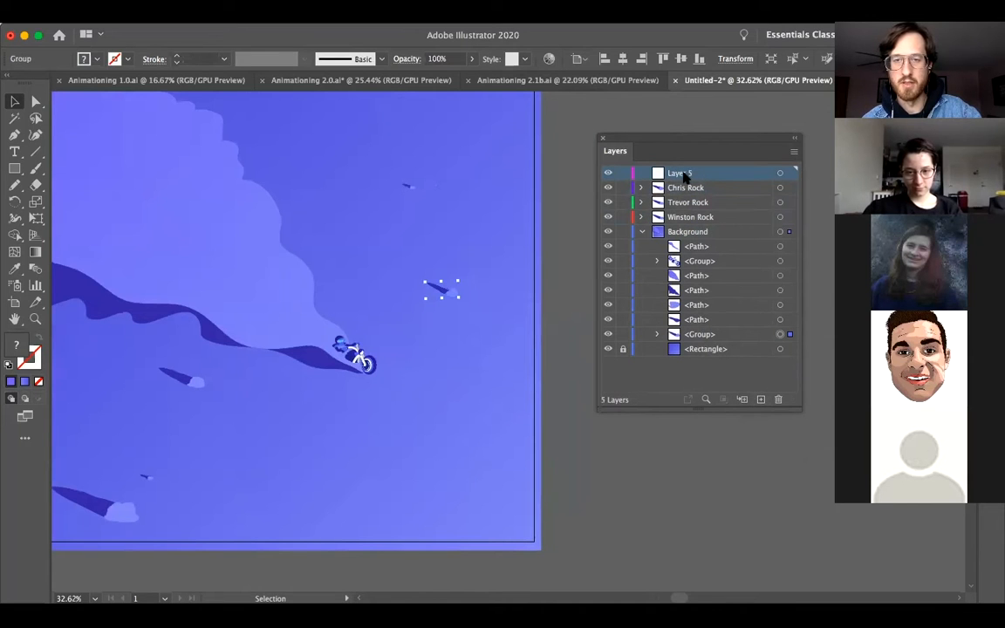
{"action": "left_click_drag", "start_coordinate": [697, 334], "coordinate": [685, 173]}
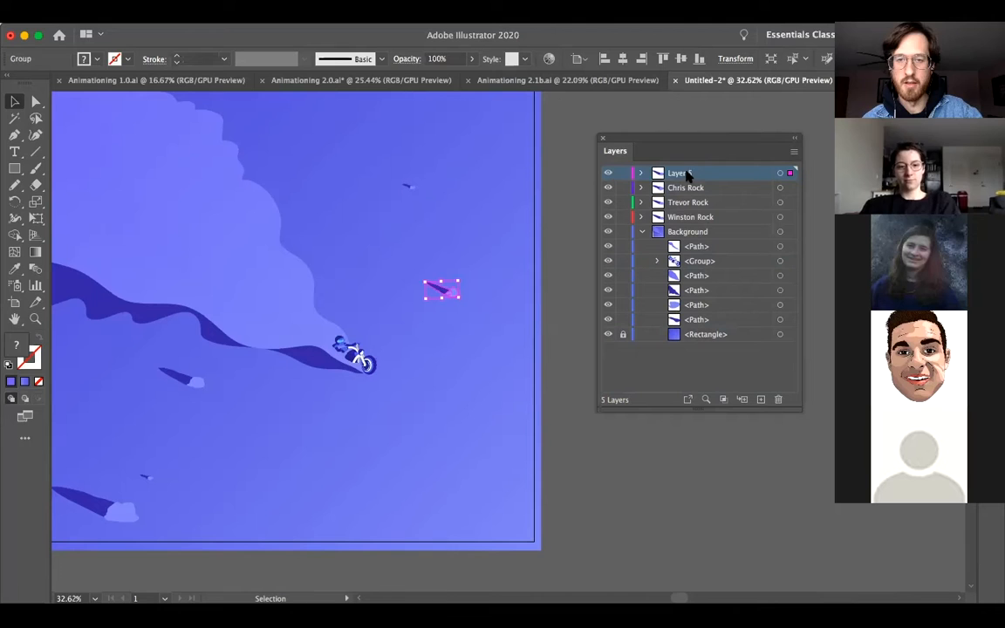
Rename the new topmost layer, holding the rock beside the motorcycle, as Beatrix Rock
{"action": "double_click", "coordinate": [684, 173]}
{"action": "type", "text": "Beatrix Roc"}
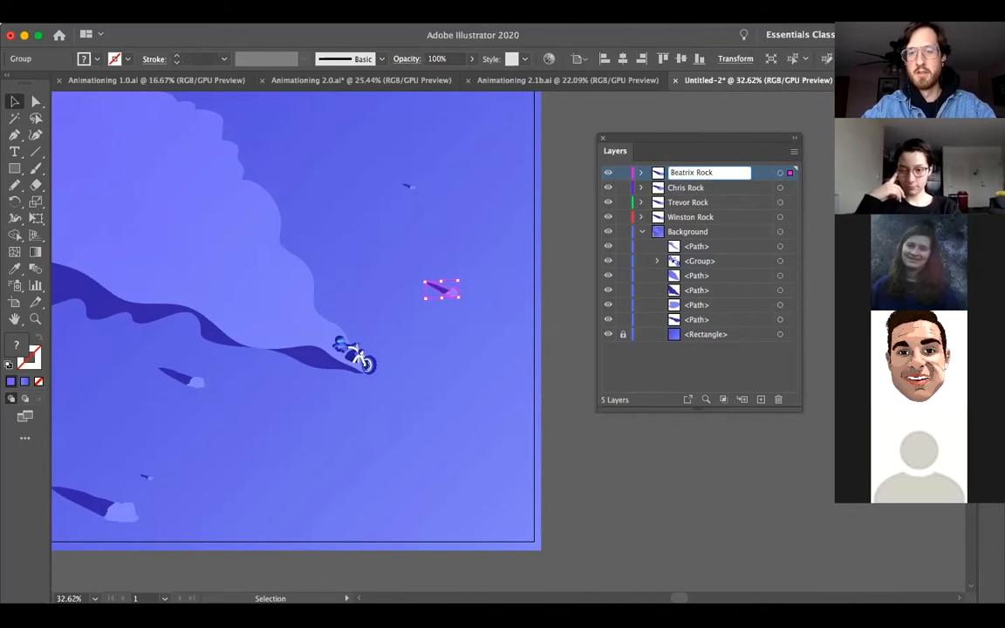
{"action": "type", "text": "k"}
{"action": "key", "text": "Return"}
Group the tiny rock above the Beatrix rock with its shadow and move the group into a new topmost layer
{"action": "left_click_drag", "start_coordinate": [402, 212], "coordinate": [433, 166]}
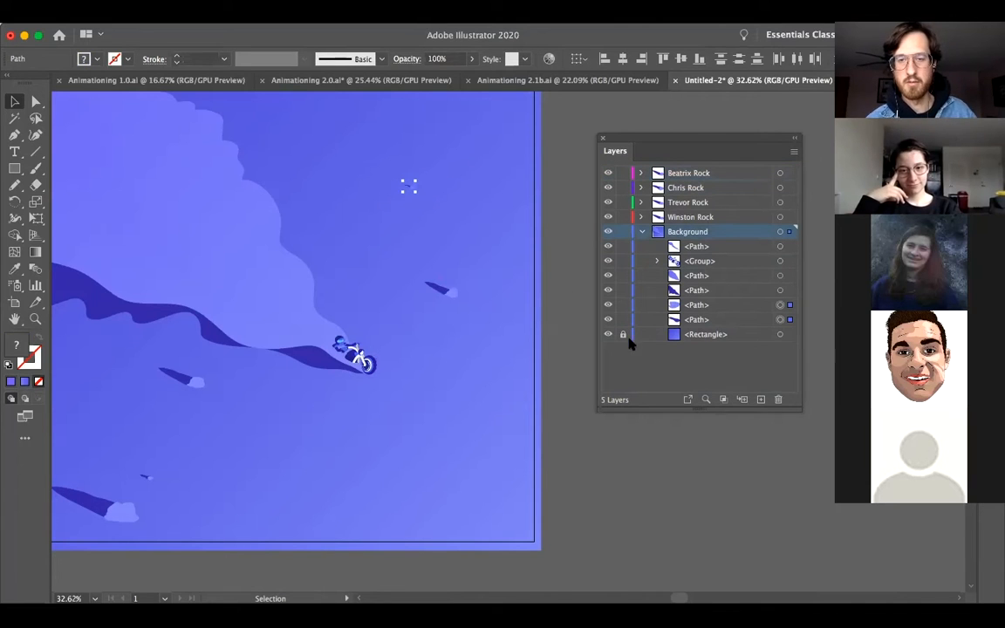
{"action": "key", "text": "super+g"}
{"action": "left_click", "coordinate": [689, 173]}
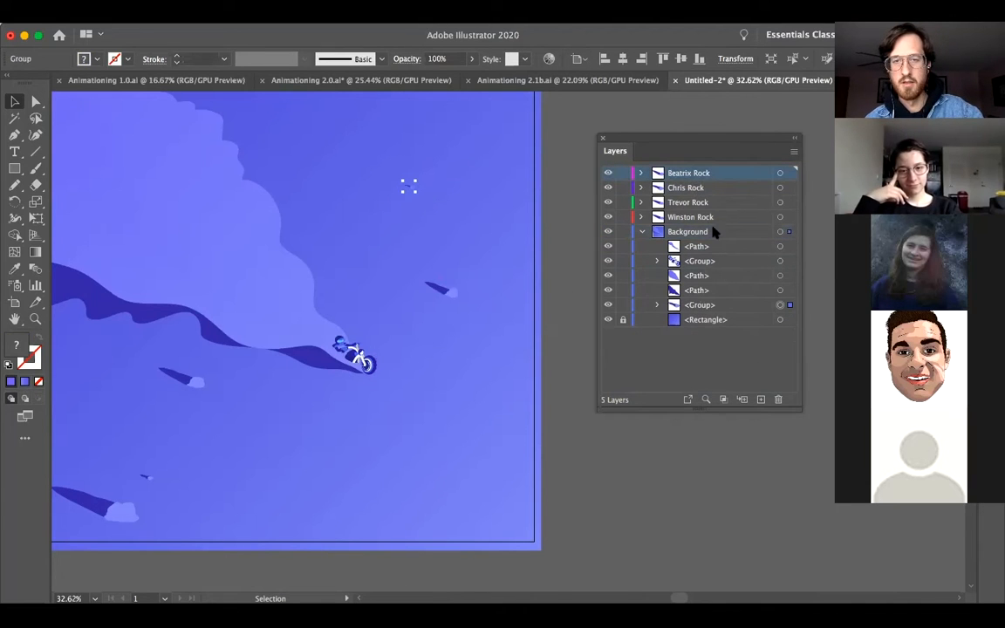
{"action": "left_click", "coordinate": [760, 400]}
{"action": "left_click_drag", "start_coordinate": [698, 319], "coordinate": [684, 174]}
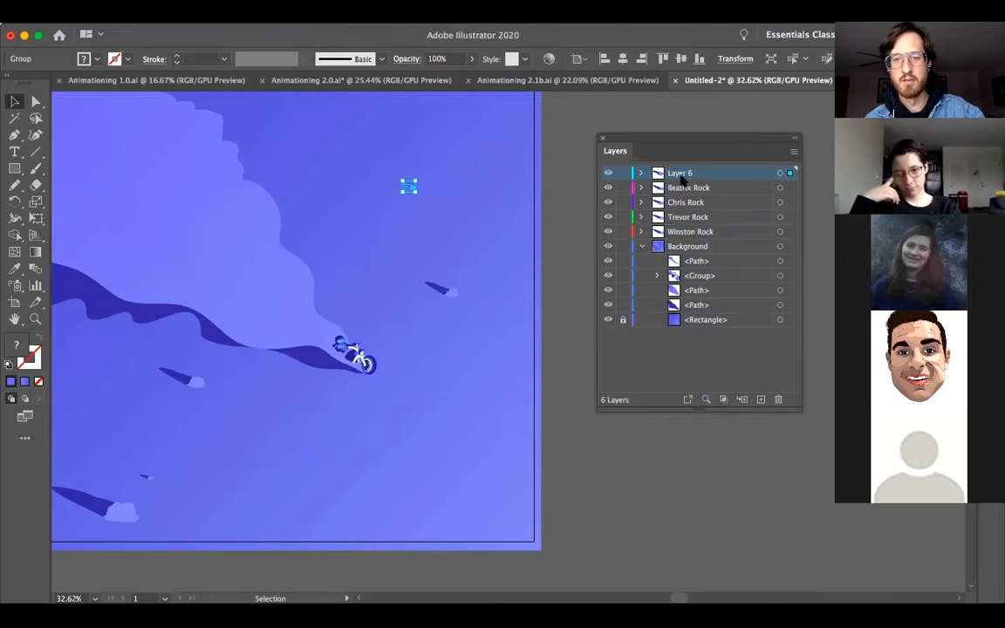
Rename the upper tiny rock's layer as Dwayne Rock, collapse the Background layer and deselect the artwork
{"action": "double_click", "coordinate": [681, 173]}
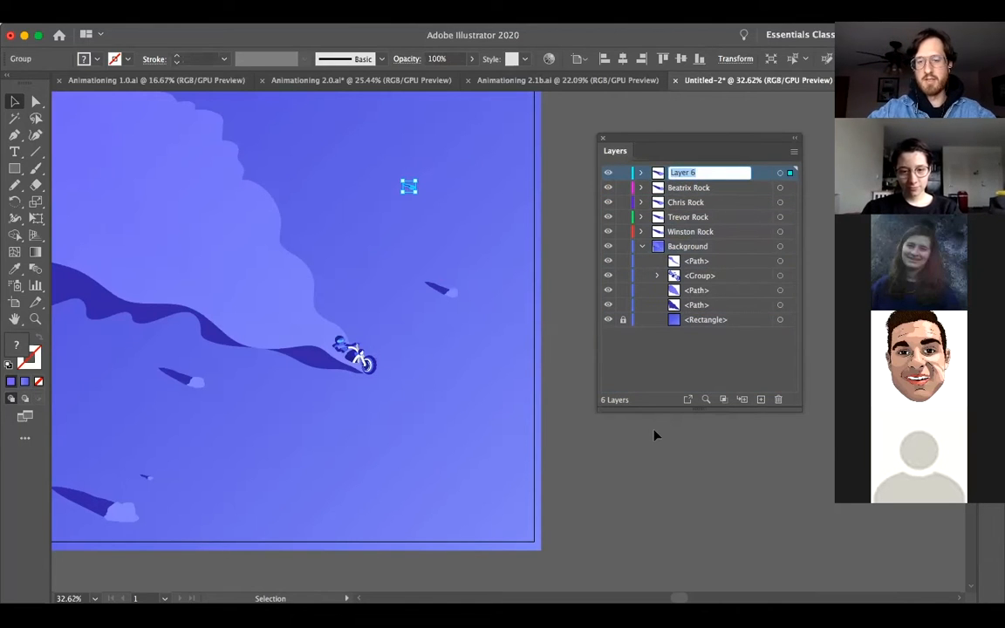
{"action": "key", "text": "Right"}
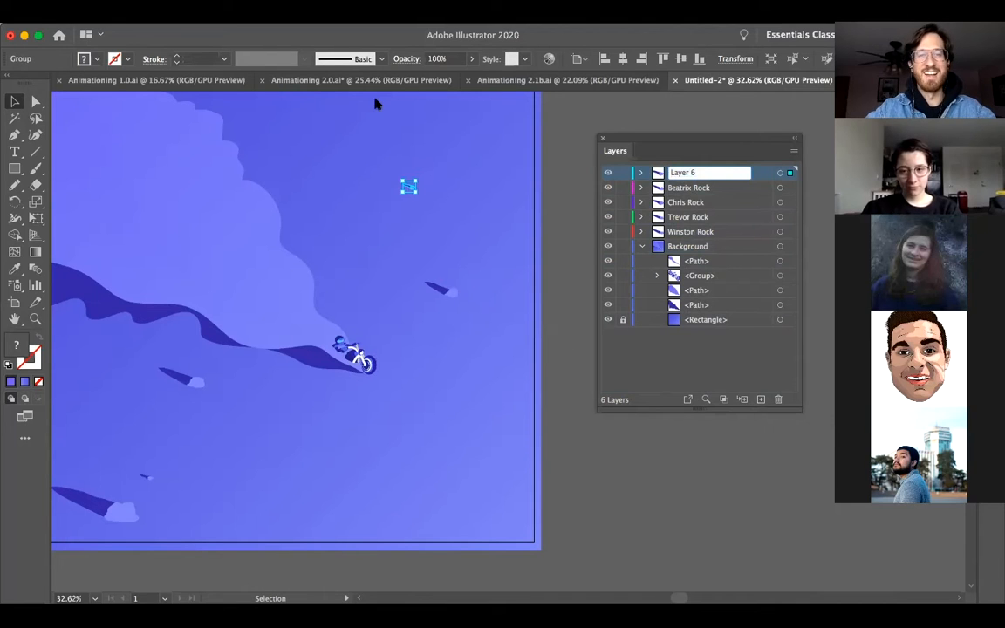
{"action": "left_click_drag", "start_coordinate": [698, 173], "coordinate": [655, 172]}
{"action": "type", "text": "D"}
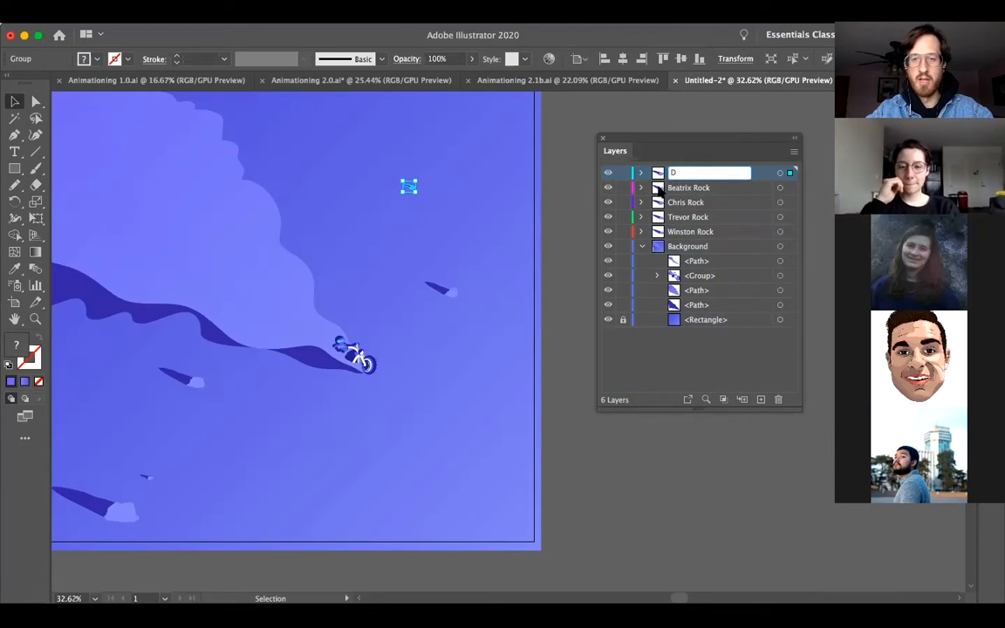
{"action": "type", "text": "wayne Rock"}
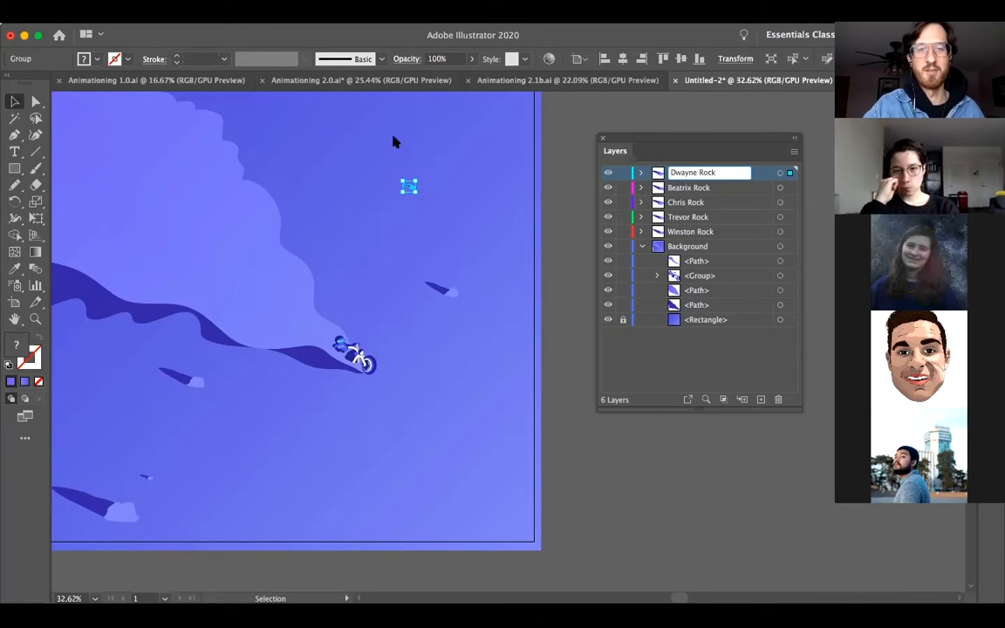
{"action": "key", "text": "Return"}
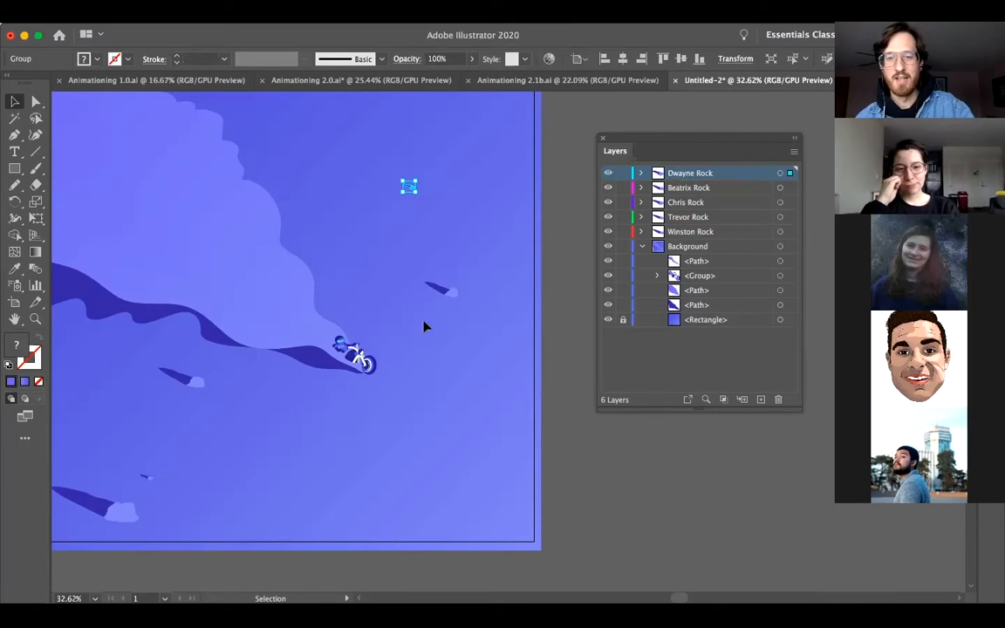
{"action": "left_click", "coordinate": [639, 247]}
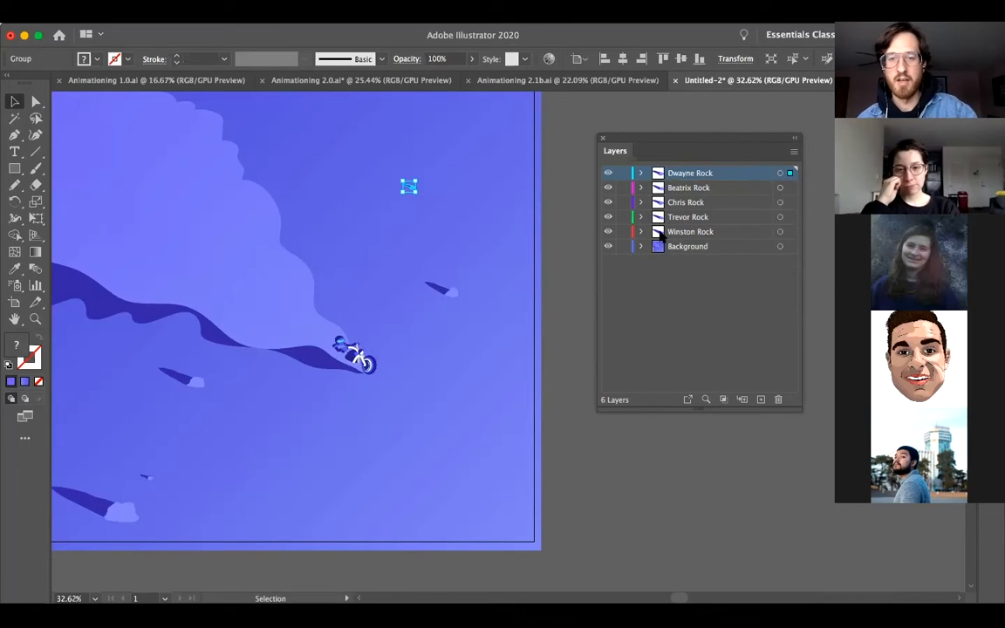
{"action": "left_click", "coordinate": [519, 364]}
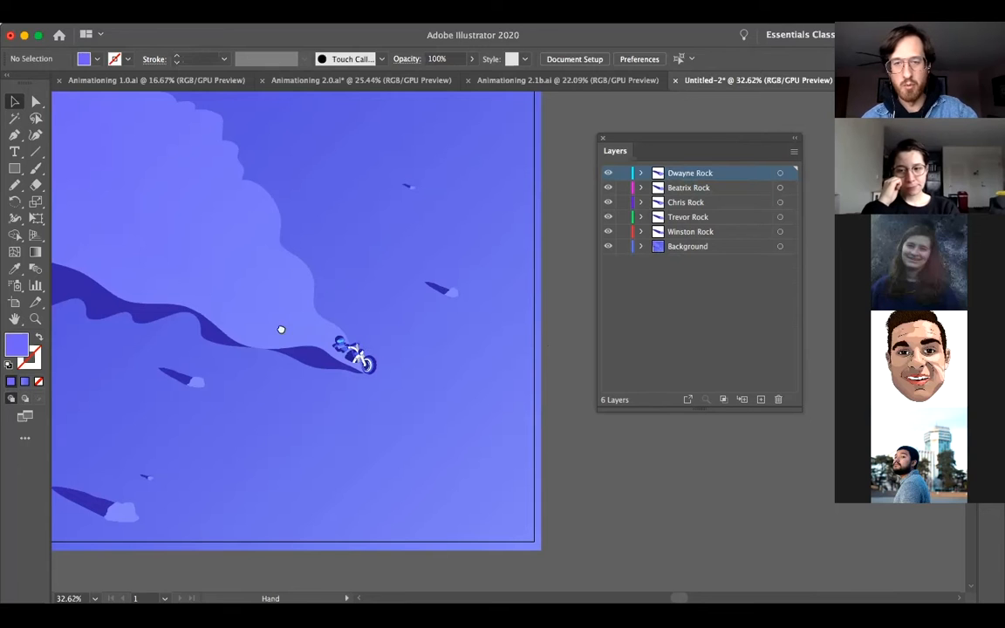
Move the dark dust cloud shadow path out of Background into a new layer directly above the Background layer
{"action": "scroll", "coordinate": [280, 330], "scroll_direction": "left", "scroll_amount": 5}
{"action": "scroll", "coordinate": [280, 329], "scroll_direction": "up", "scroll_amount": 1}
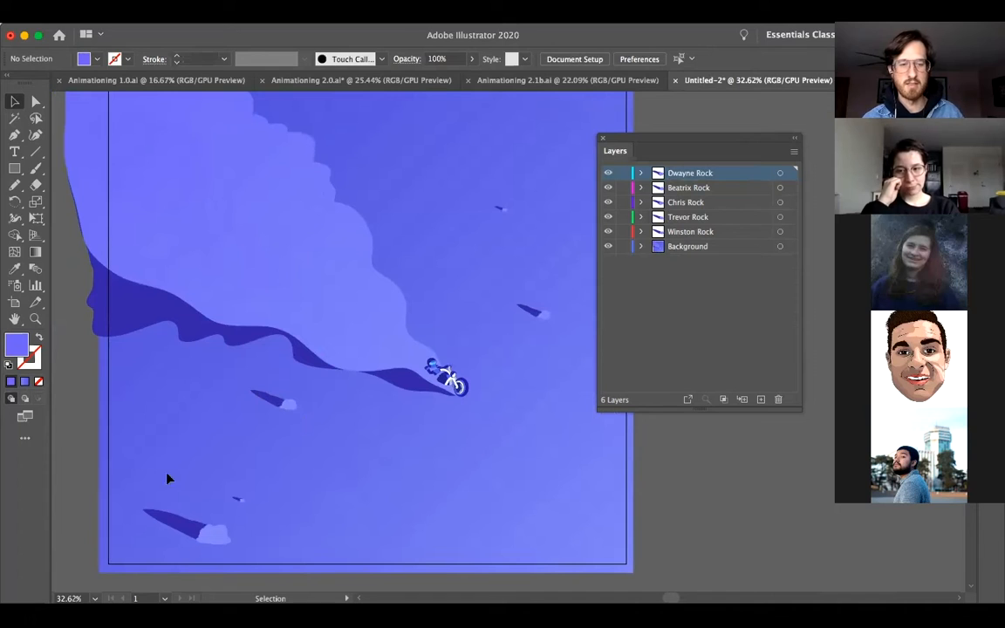
{"action": "left_click_drag", "start_coordinate": [205, 537], "coordinate": [222, 536]}
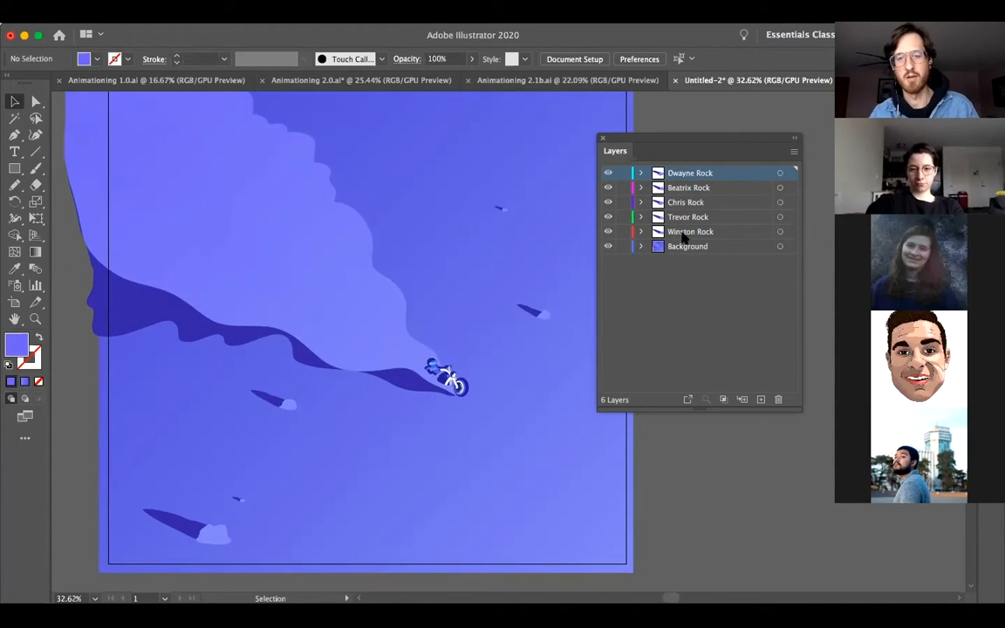
{"action": "left_click", "coordinate": [640, 247]}
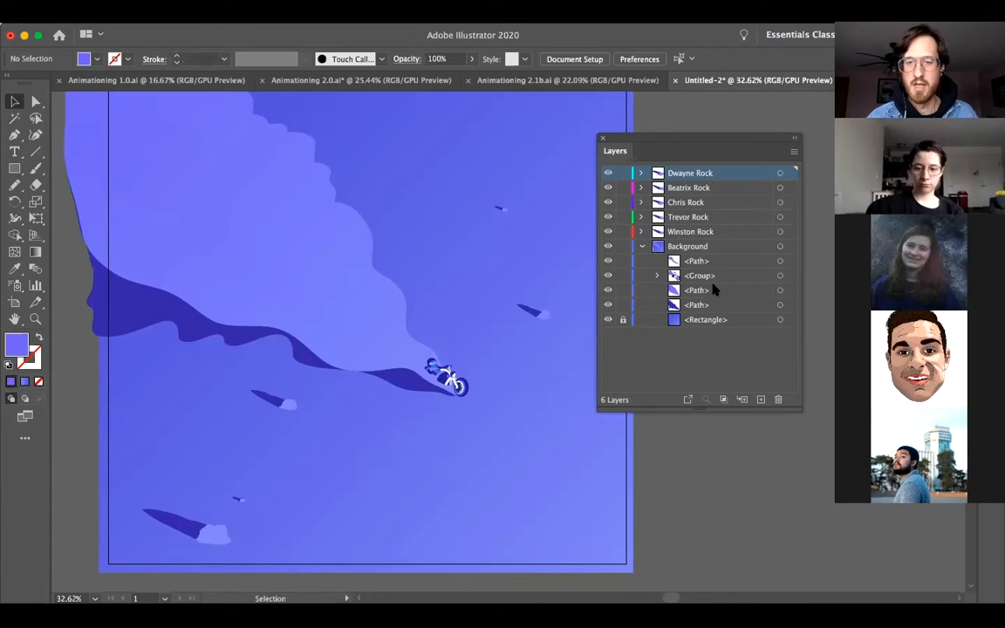
{"action": "left_click", "coordinate": [711, 304]}
{"action": "left_click", "coordinate": [248, 345]}
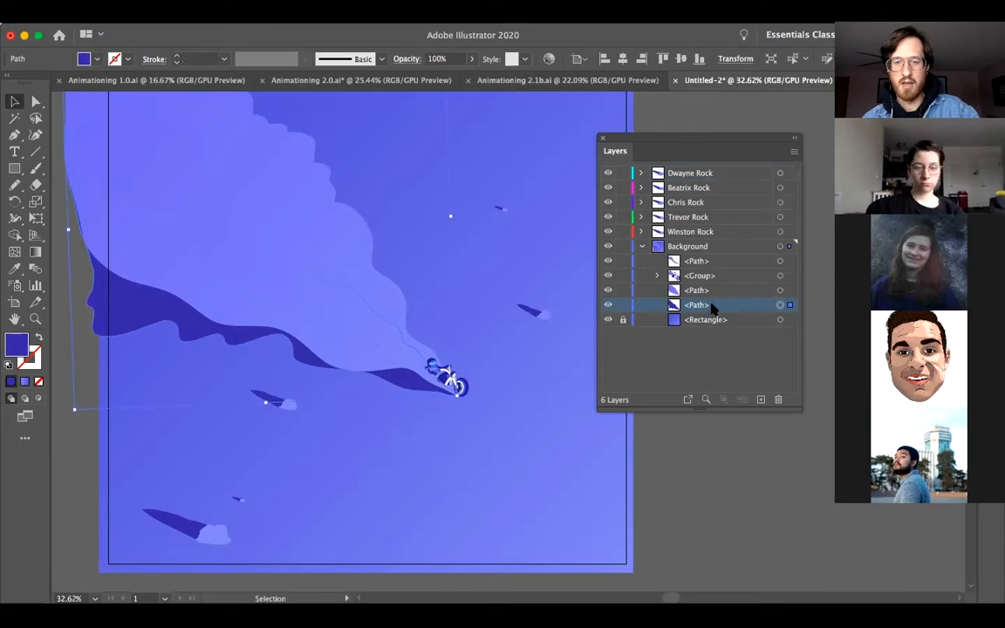
{"action": "left_click", "coordinate": [709, 177]}
{"action": "left_click", "coordinate": [712, 247]}
{"action": "left_click", "coordinate": [761, 398]}
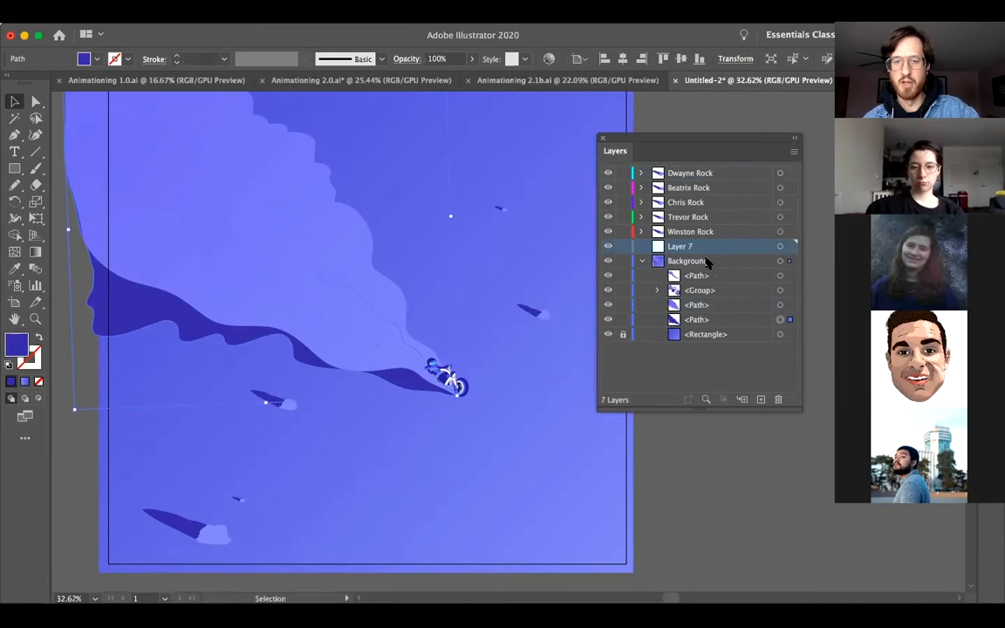
{"action": "double_click", "coordinate": [686, 246]}
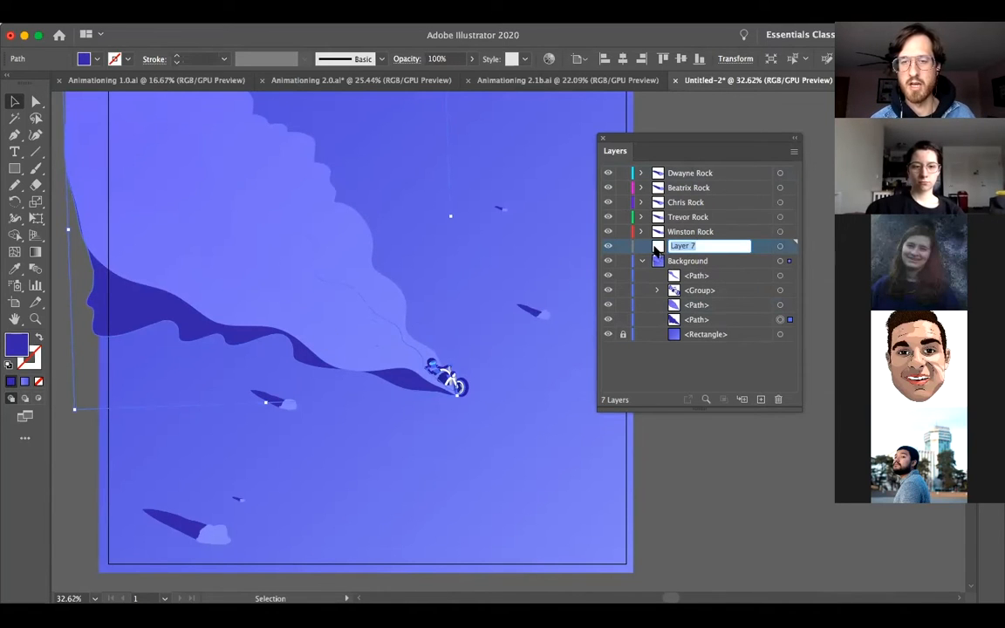
{"action": "left_click", "coordinate": [695, 319]}
{"action": "left_click_drag", "start_coordinate": [708, 278], "coordinate": [689, 250]}
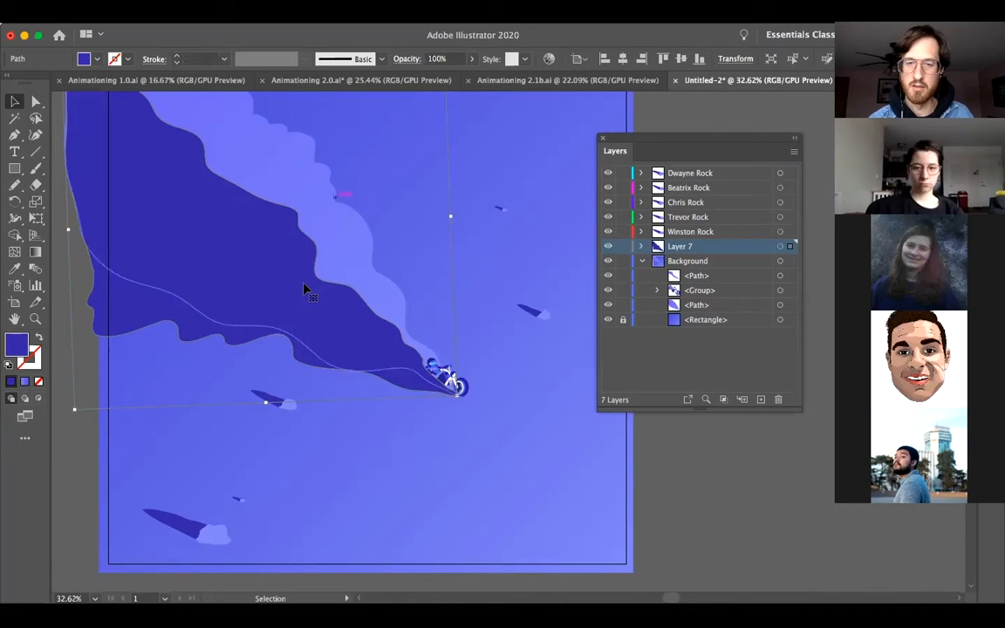
Rename the dark cloud shadow's layer as Dust Cloud Shadow
{"action": "double_click", "coordinate": [685, 247]}
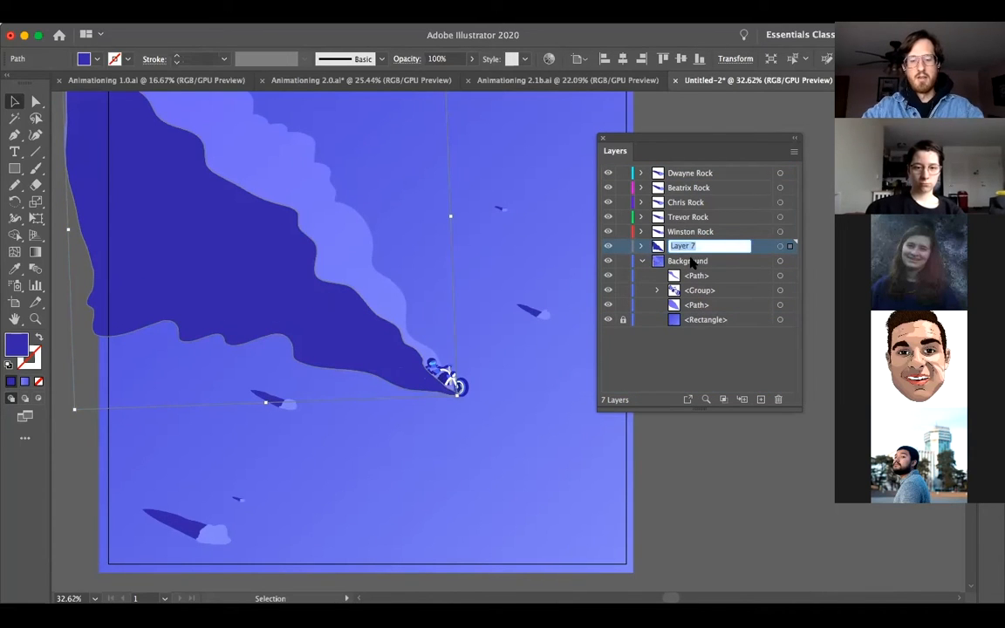
{"action": "type", "text": "Shad"}
{"action": "key", "text": "BackSpace"}
{"action": "key", "text": "BackSpace"}
{"action": "key", "text": "BackSpace"}
{"action": "key", "text": "BackSpace"}
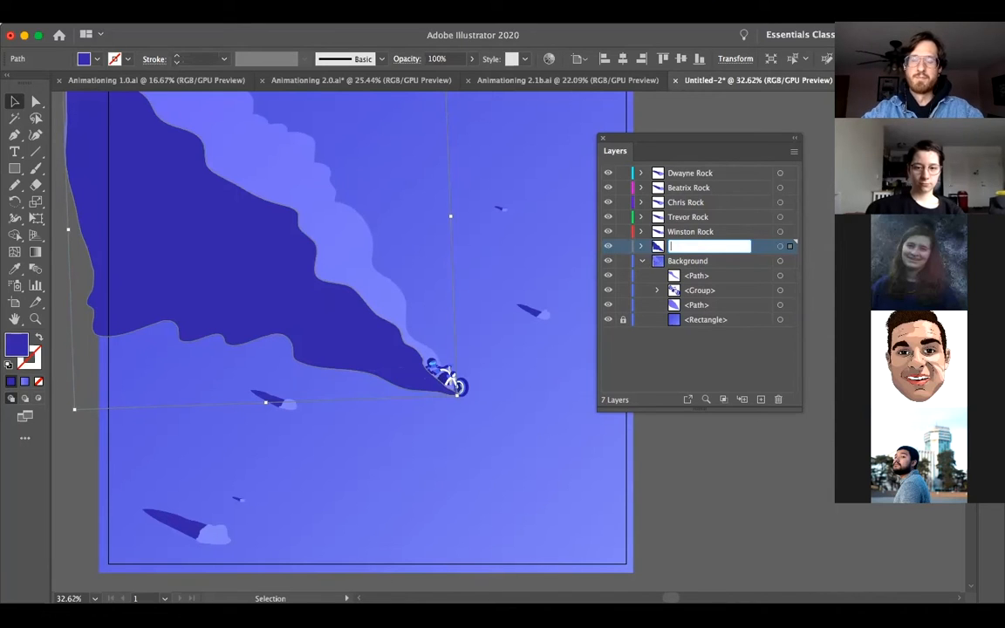
{"action": "type", "text": "Cloud Shadow"}
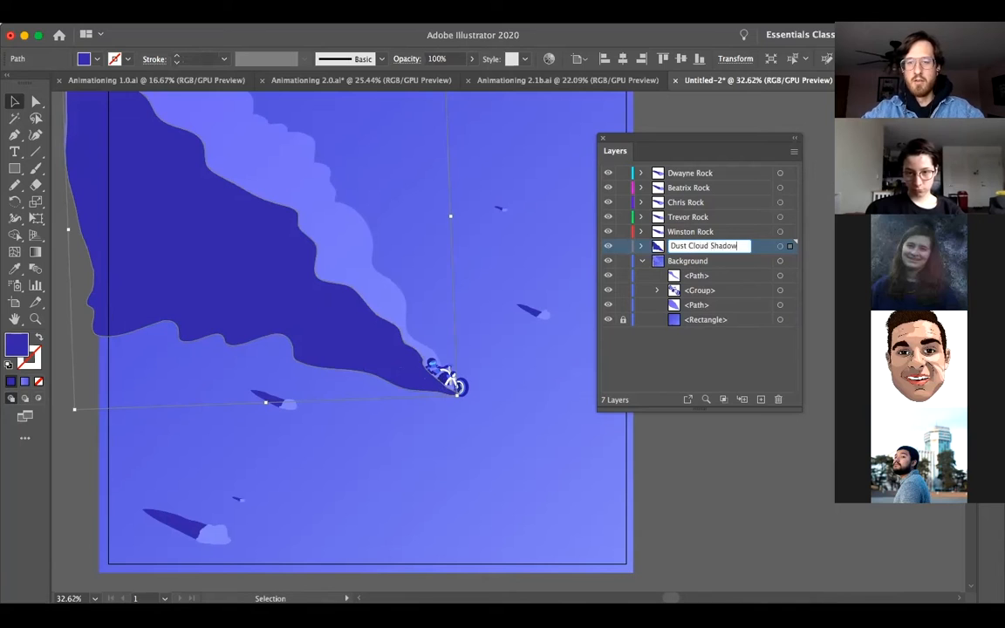
{"action": "key", "text": "Return"}
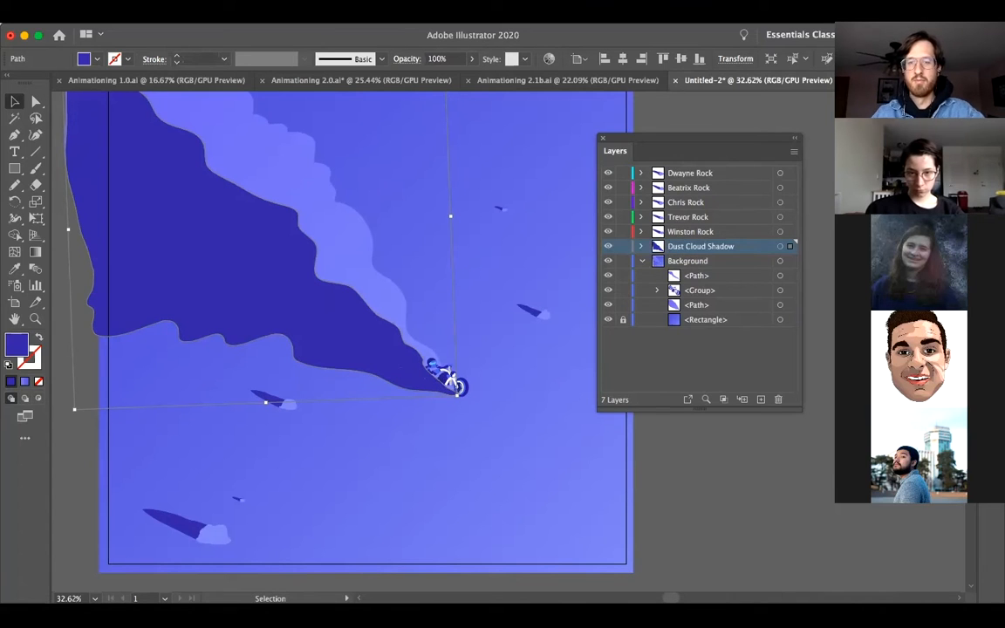
Change the cloud shadow layer's name to Dusty the Cloud Shadow
{"action": "double_click", "coordinate": [699, 248]}
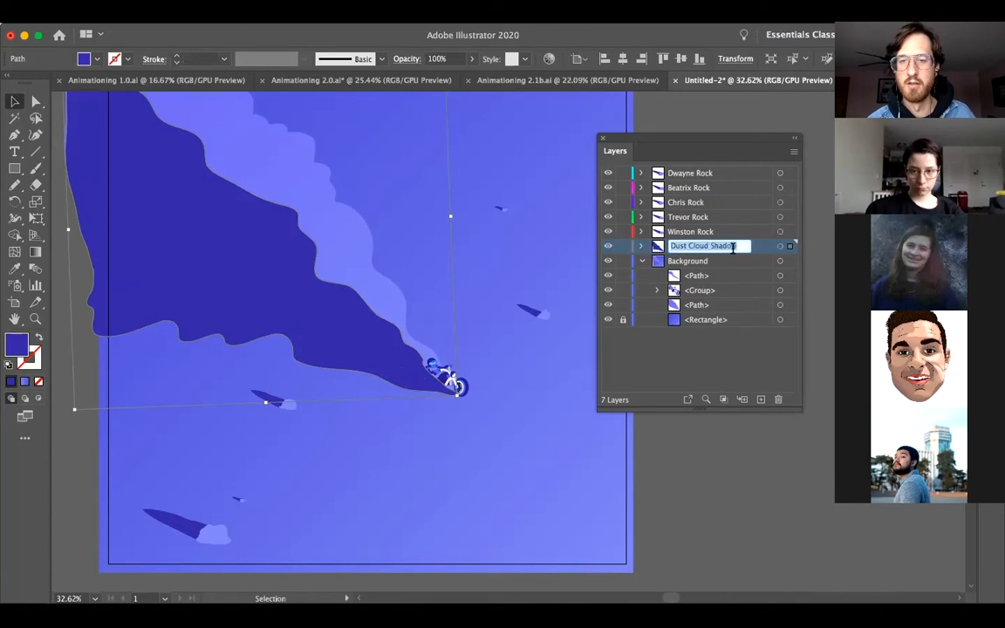
{"action": "left_click", "coordinate": [686, 246]}
{"action": "type", "text": "y"}
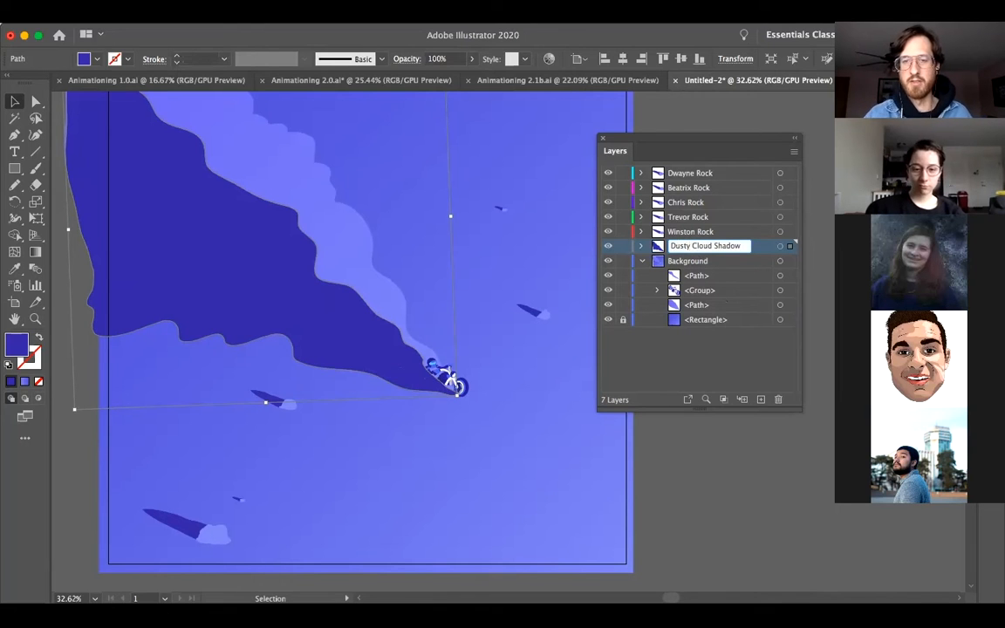
{"action": "type", "text": " the"}
{"action": "key", "text": "Return"}
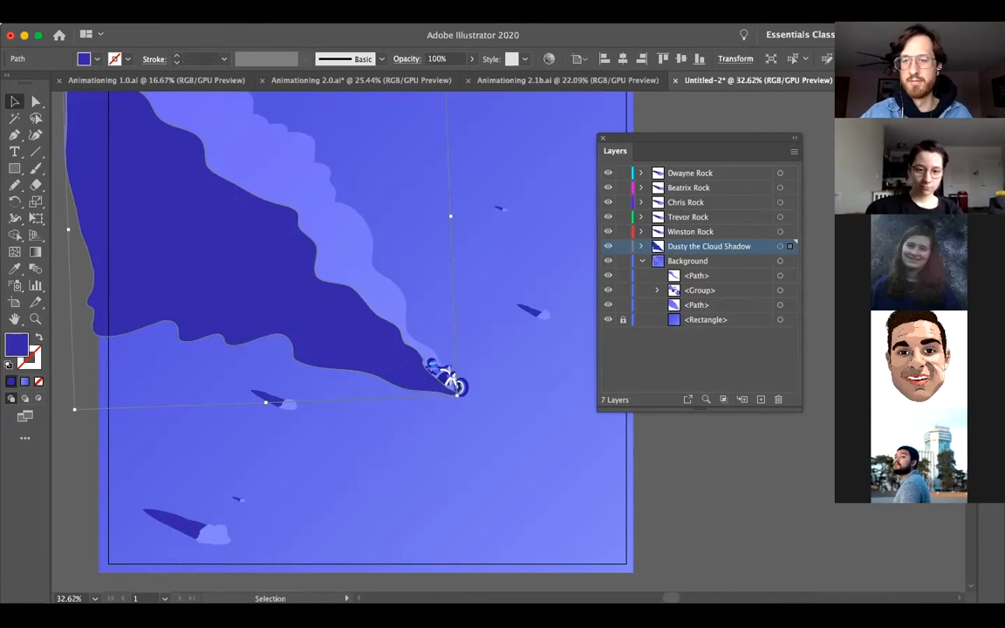
Move the large light dust cloud path out of Background into a new layer directly above Dusty the Cloud Shadow
{"action": "left_click", "coordinate": [392, 297]}
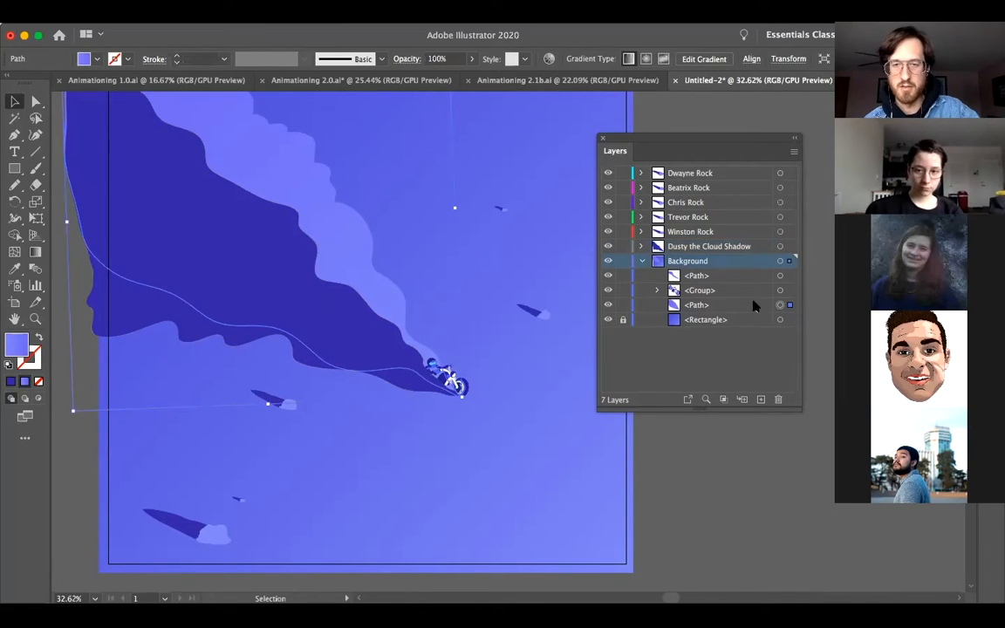
{"action": "left_click", "coordinate": [759, 400]}
{"action": "left_click_drag", "start_coordinate": [673, 266], "coordinate": [658, 239]}
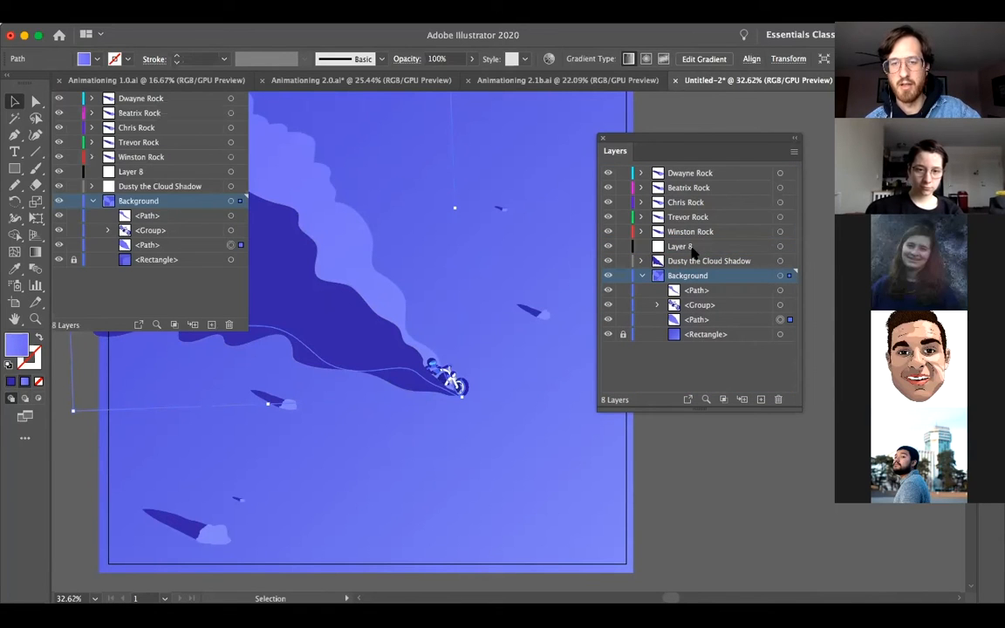
{"action": "left_click_drag", "start_coordinate": [701, 320], "coordinate": [689, 249]}
Rename the large light cloud's layer as CLoudy the Cloud
{"action": "double_click", "coordinate": [687, 248]}
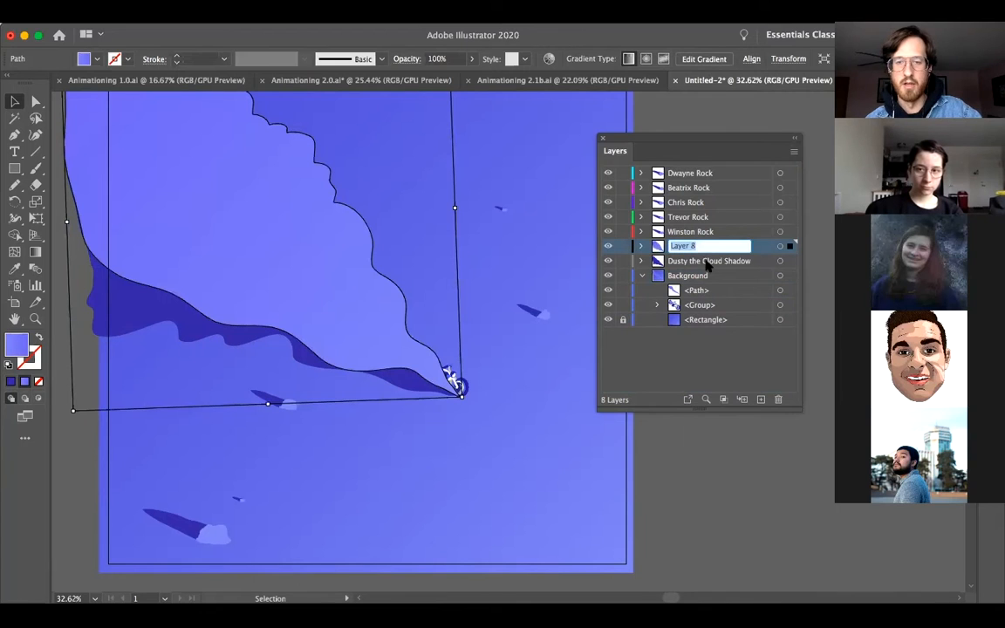
{"action": "type", "text": "CLoudy the Cloud"}
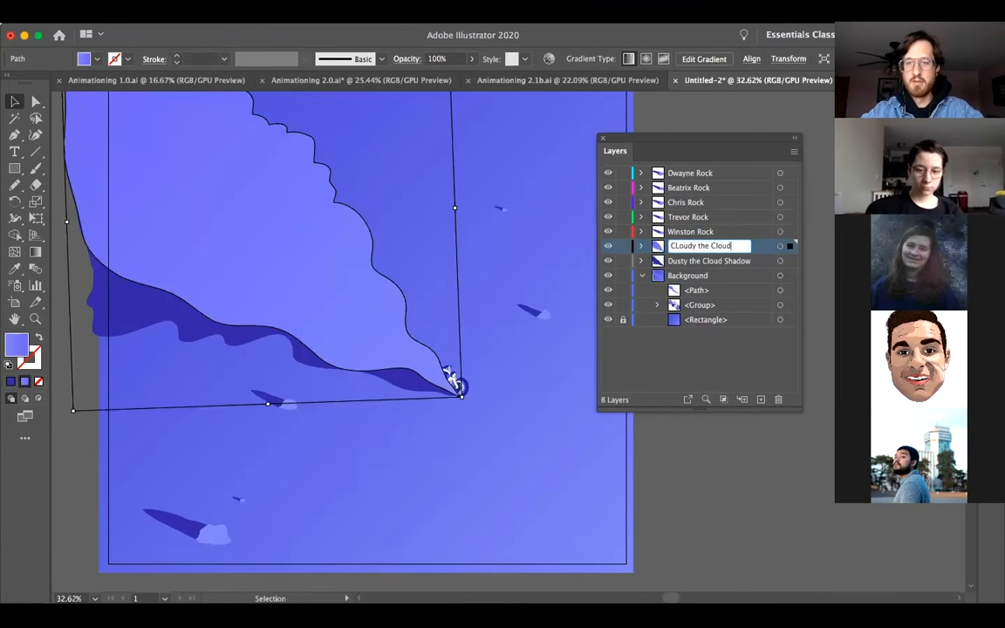
{"action": "key", "text": "Return"}
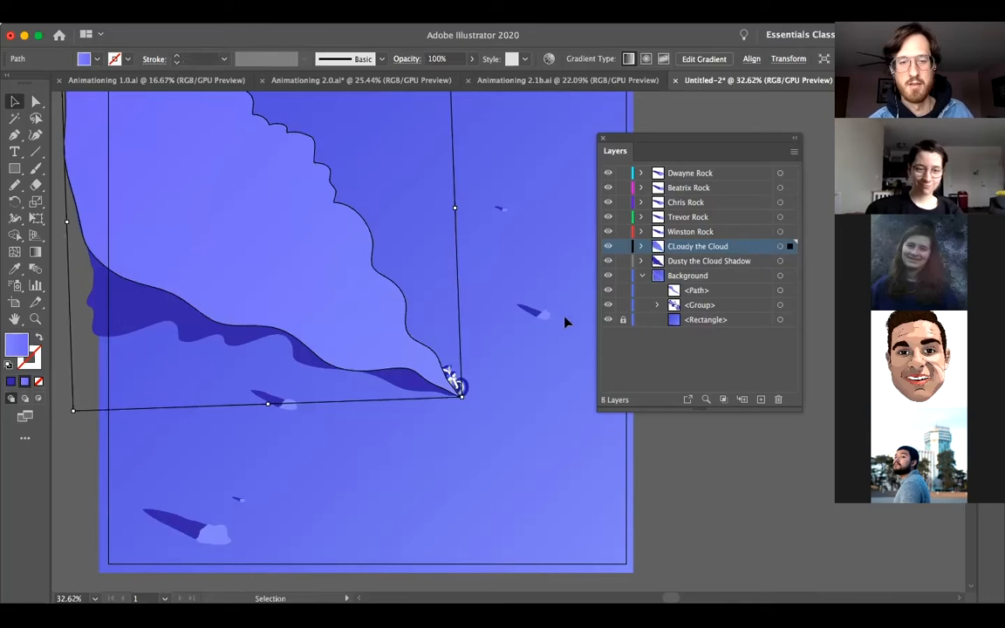
Correct the capitalisation of the large cloud's layer name to Cloudy the Cloud
{"action": "double_click", "coordinate": [679, 251]}
{"action": "left_click", "coordinate": [748, 343]}
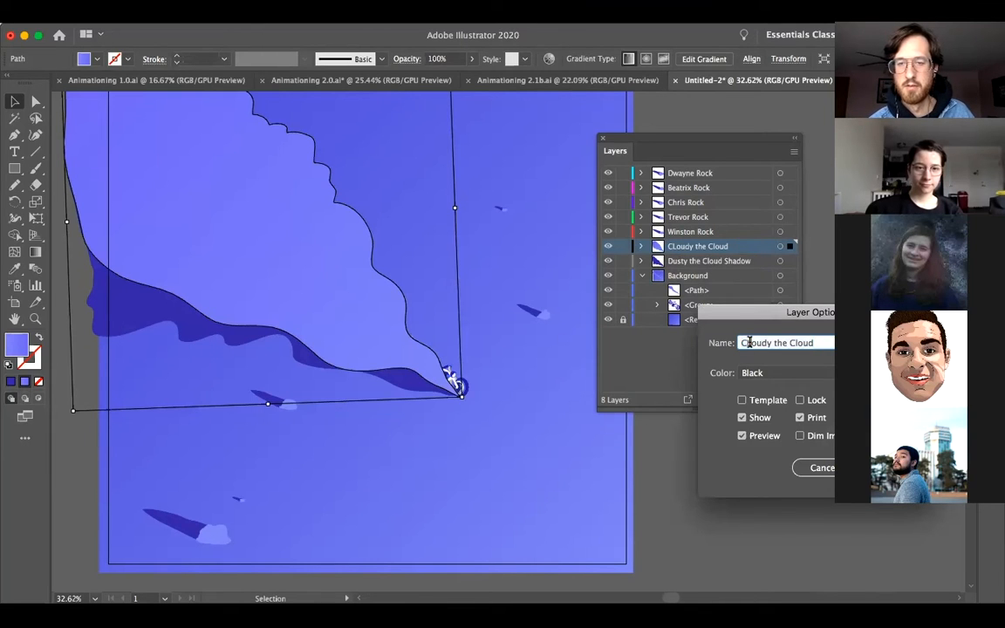
{"action": "key", "text": "BackSpace"}
{"action": "type", "text": "l"}
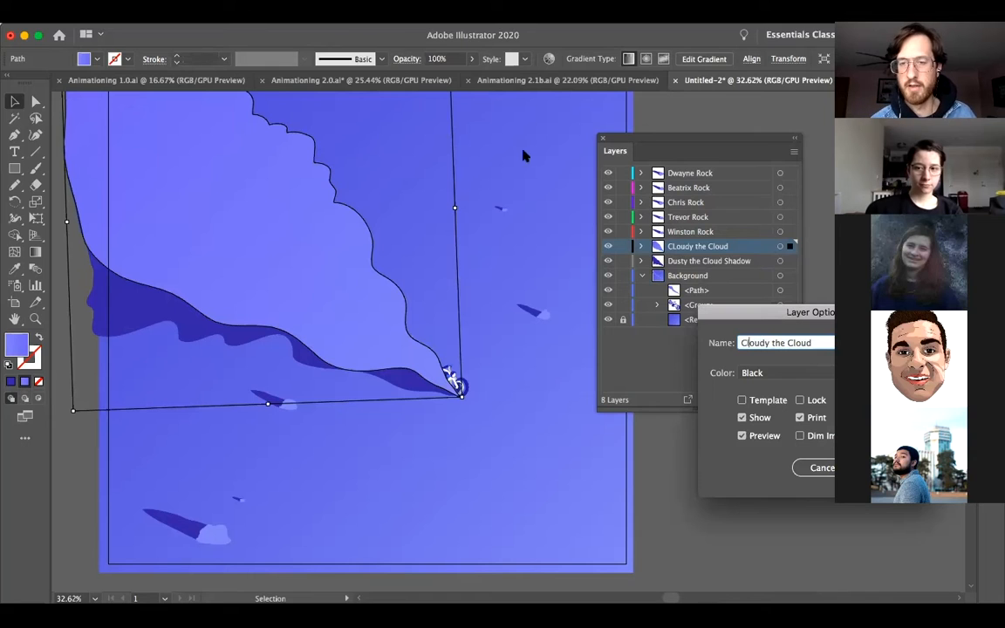
{"action": "left_click_drag", "start_coordinate": [757, 309], "coordinate": [559, 257]}
{"action": "left_click", "coordinate": [695, 420]}
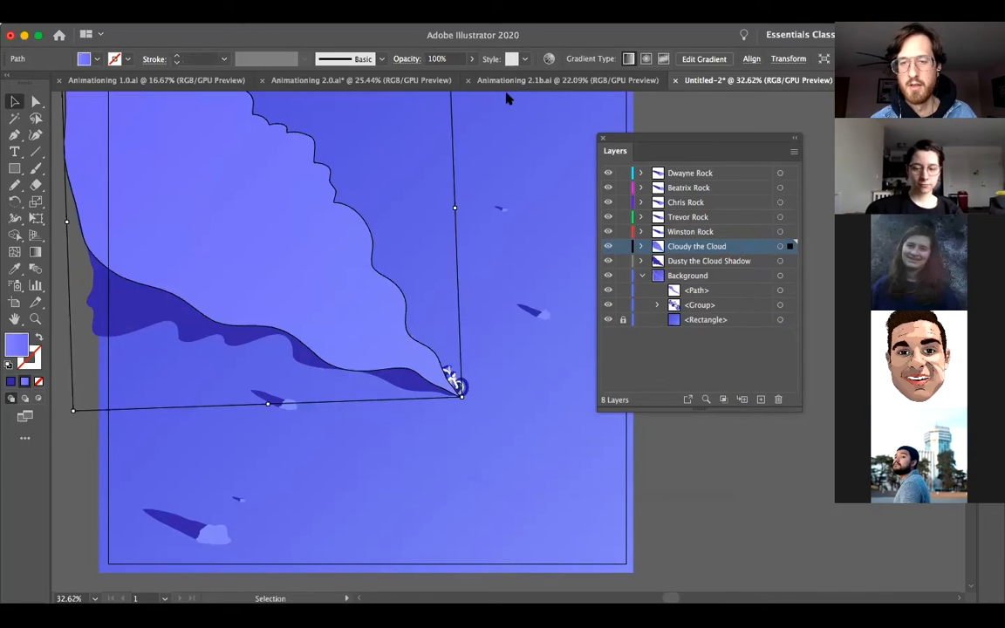
Move the smaller inner cloud path out of Background into a new layer directly above Cloudy the Cloud
{"action": "left_click", "coordinate": [695, 293]}
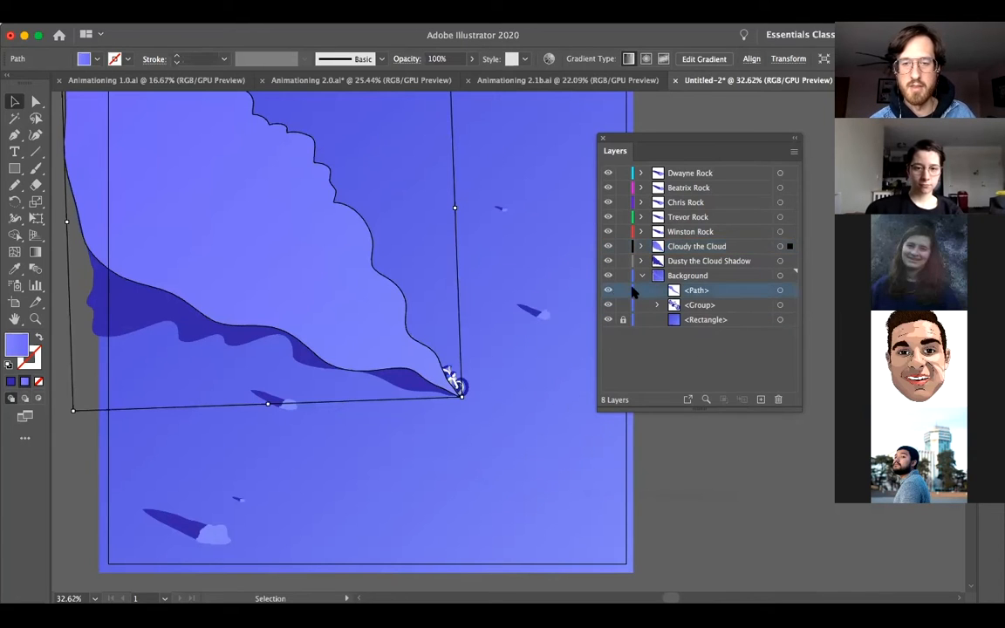
{"action": "left_click", "coordinate": [780, 293]}
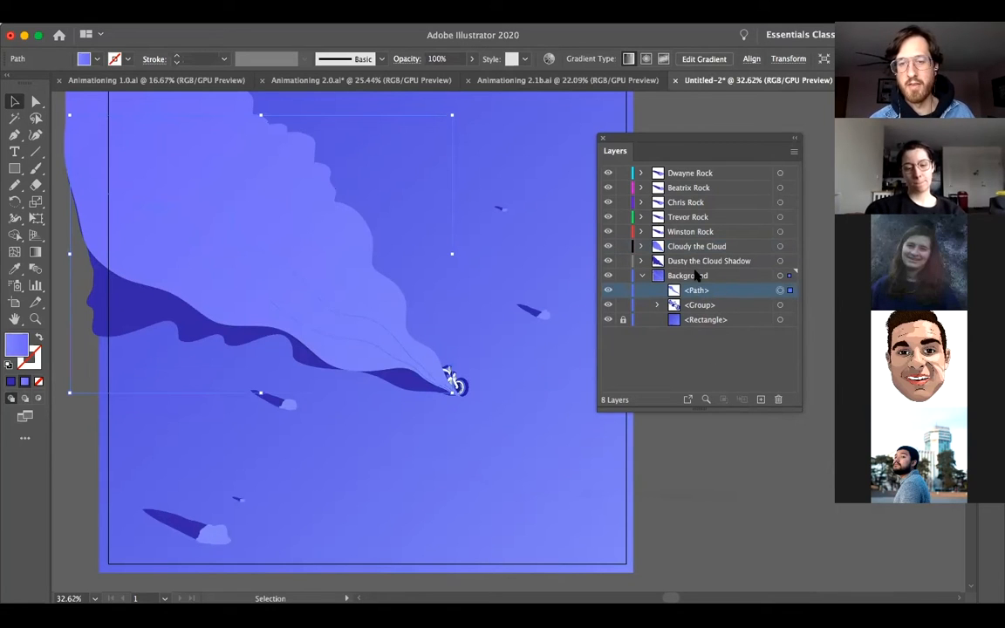
{"action": "left_click", "coordinate": [722, 247]}
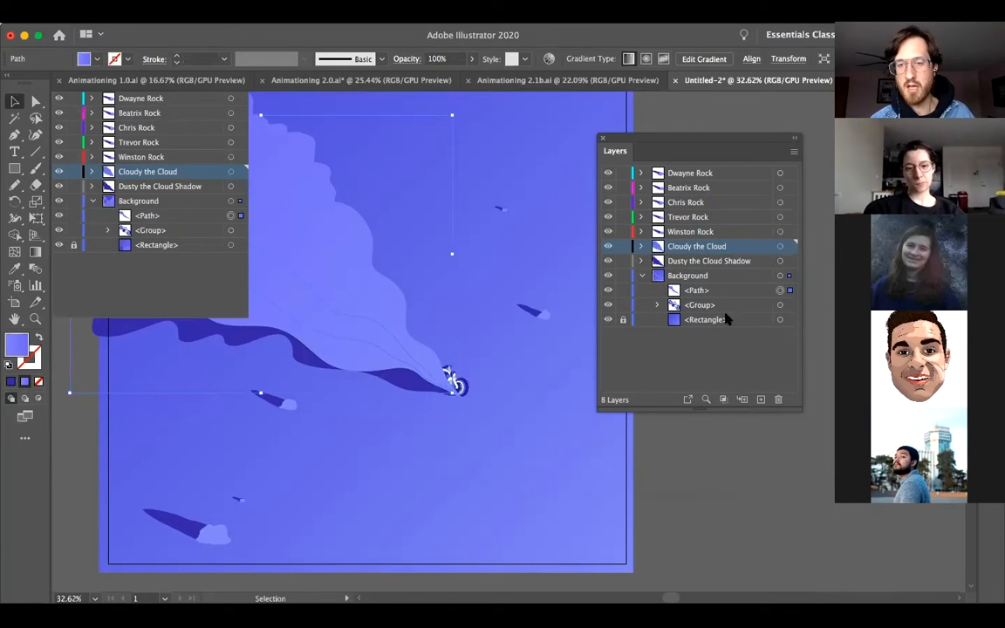
{"action": "key", "text": "super+l"}
{"action": "left_click_drag", "start_coordinate": [710, 310], "coordinate": [687, 249]}
Rename the smaller inner cloud's layer as Little Cloudy the Cloud
{"action": "double_click", "coordinate": [687, 247]}
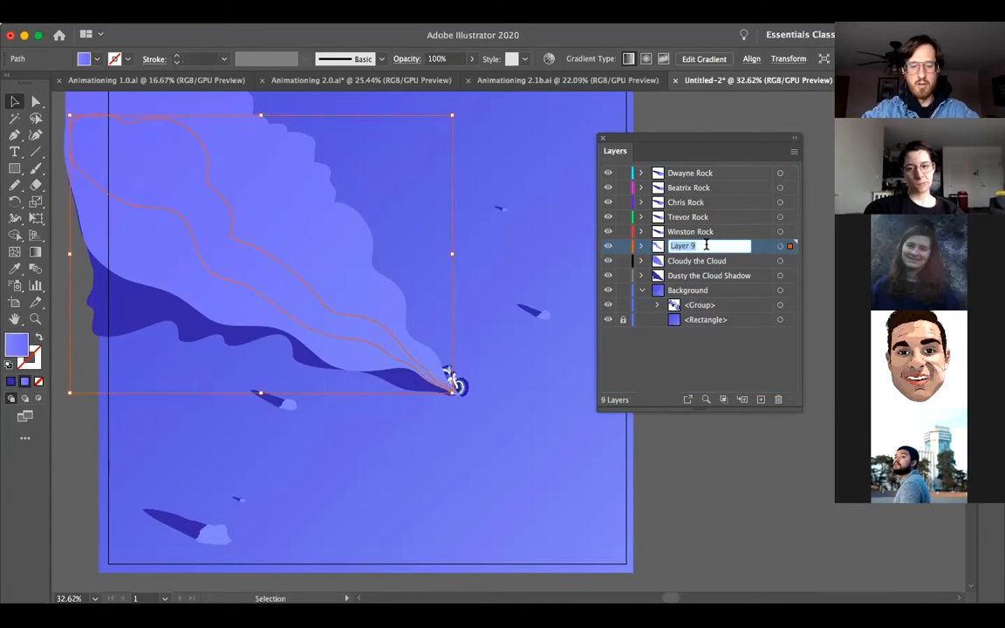
{"action": "type", "text": "Top"}
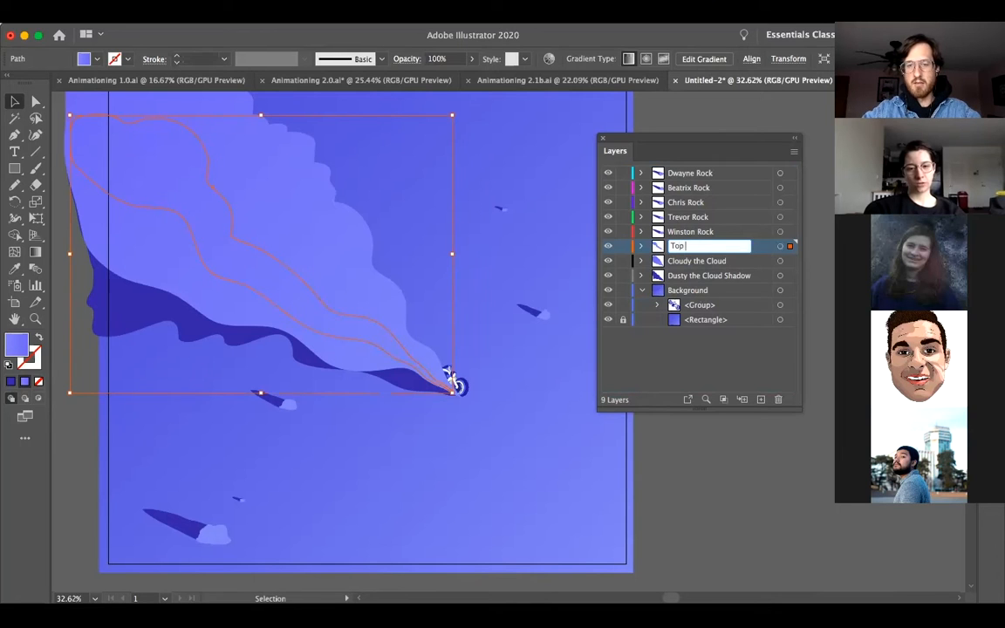
{"action": "type", "text": "C"}
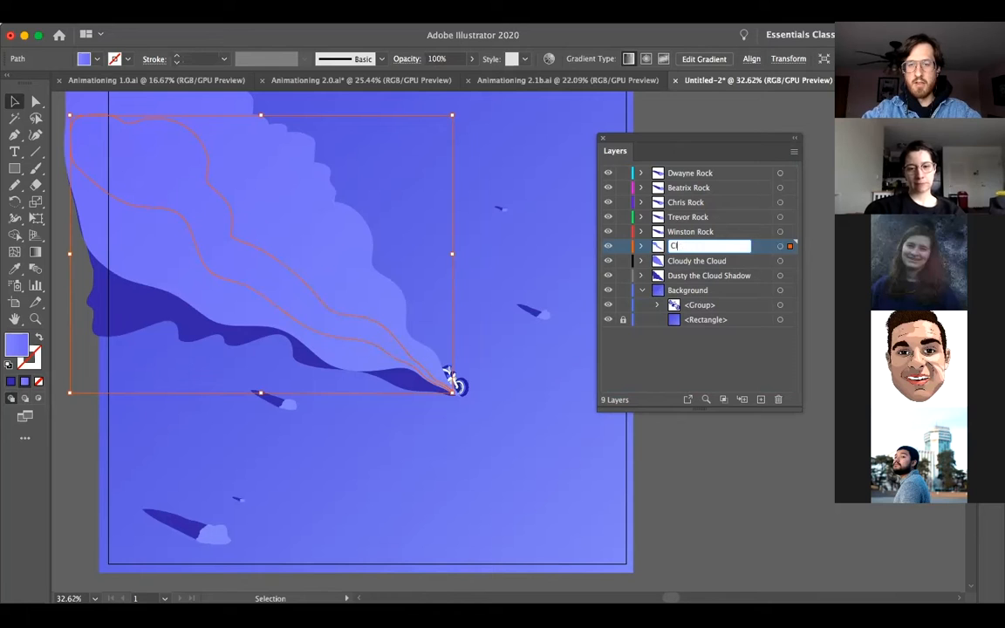
{"action": "key", "text": "BackSpace"}
{"action": "type", "text": "Little Clou"}
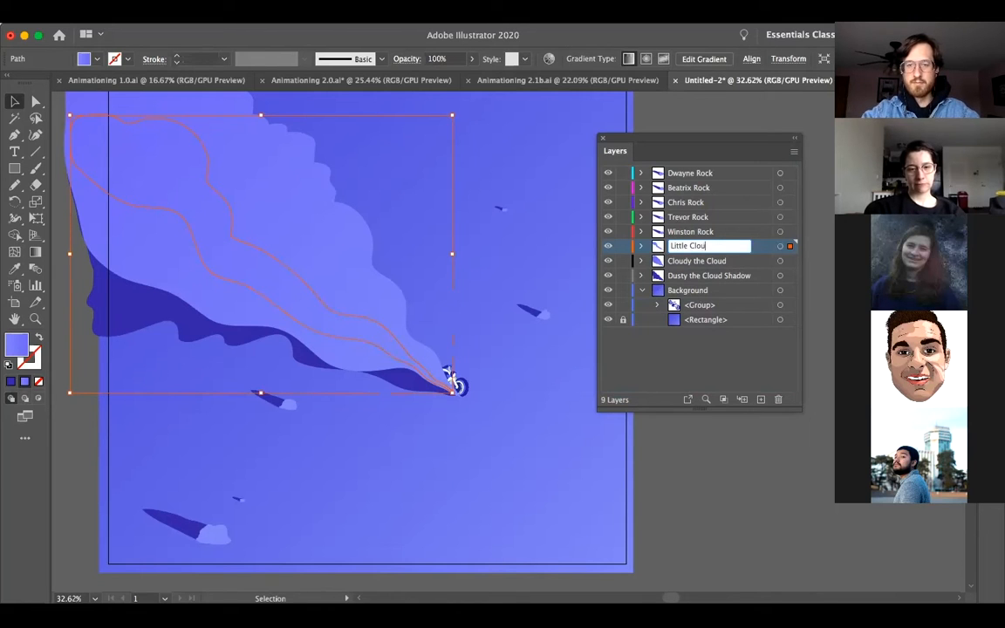
{"action": "type", "text": "dy the Cloud"}
{"action": "key", "text": "Return"}
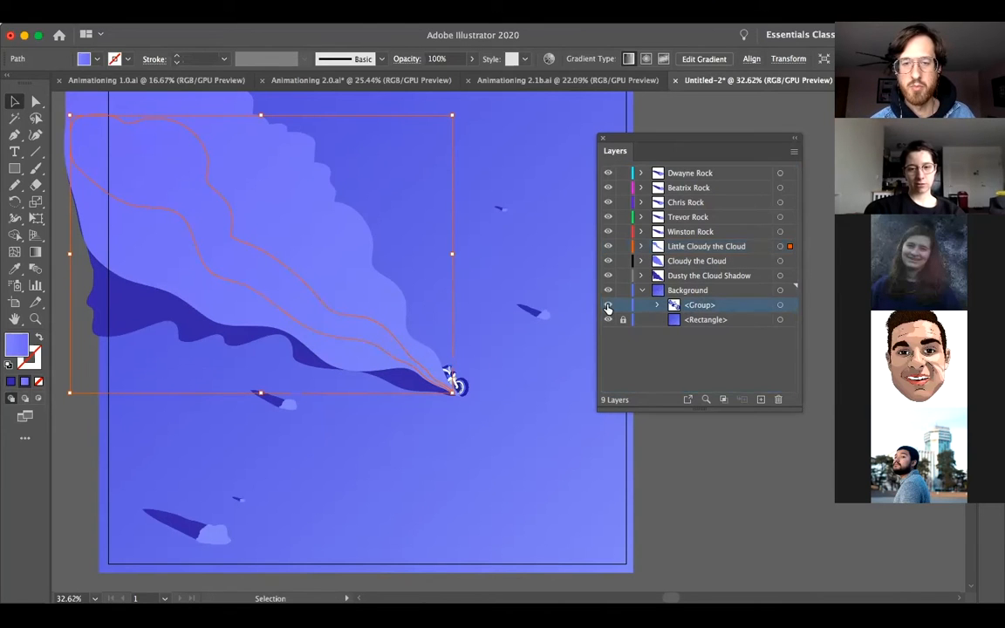
Unlock the rectangle in the Background layer
{"action": "left_click", "coordinate": [700, 305]}
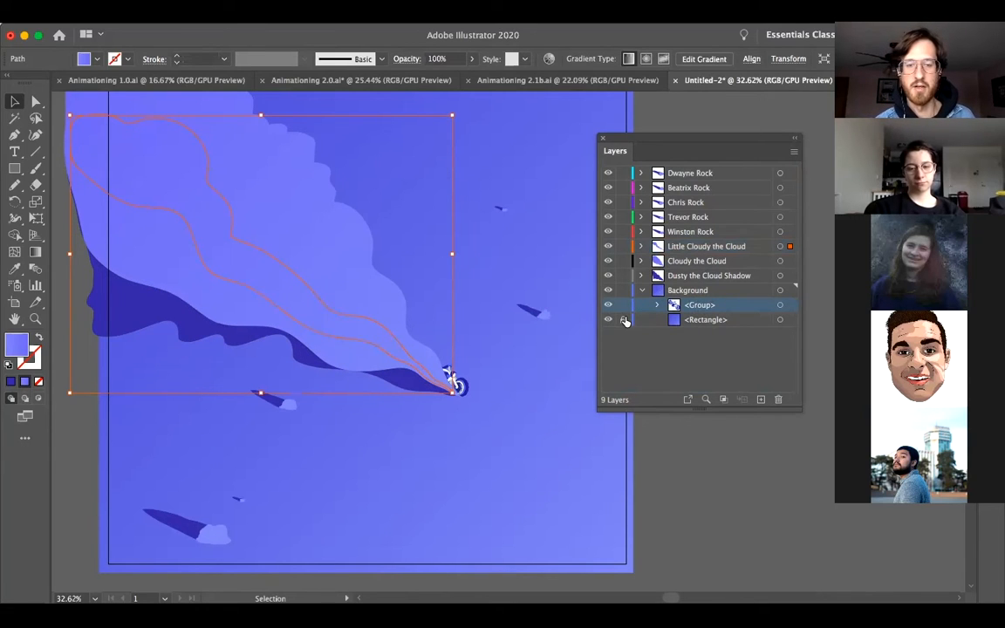
{"action": "left_click", "coordinate": [451, 392]}
{"action": "left_click", "coordinate": [684, 307]}
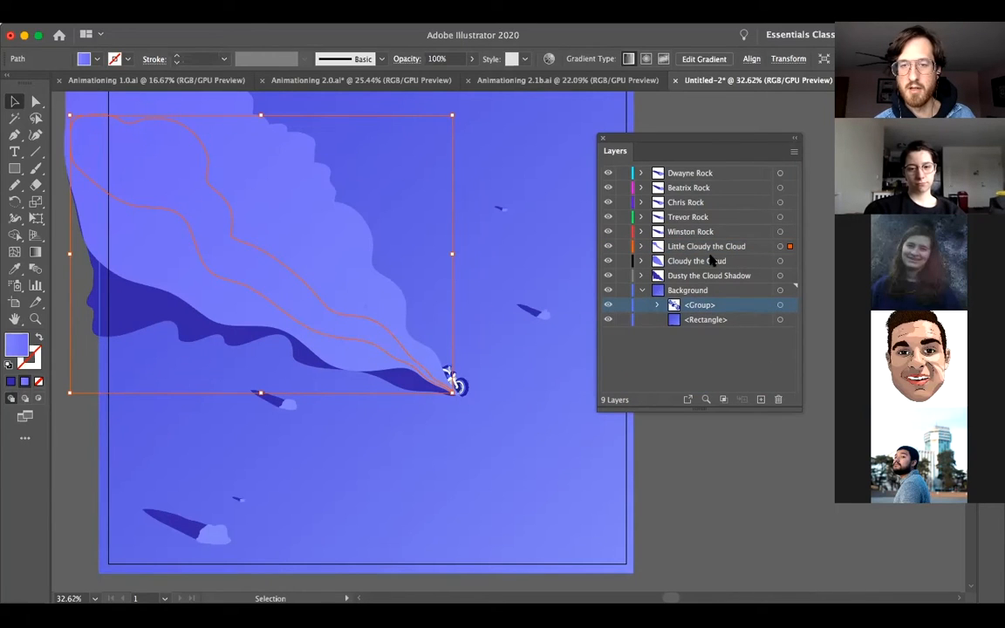
Create a layer named The Bike above all others, move the motorcycle group into it and deselect the artwork
{"action": "key", "text": "super+l"}
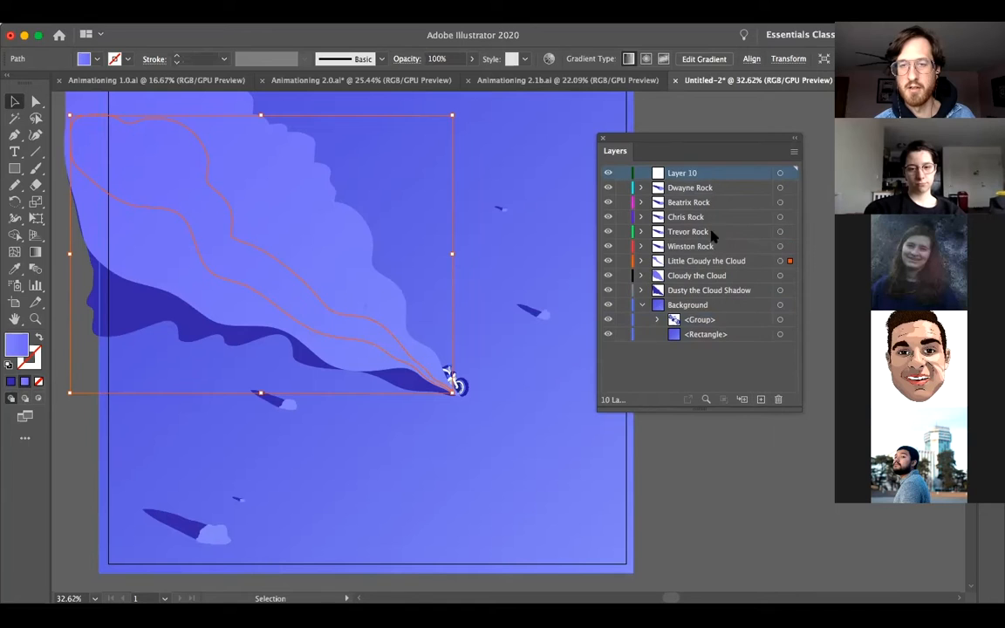
{"action": "double_click", "coordinate": [686, 173]}
{"action": "type", "text": "The Bike"}
{"action": "key", "text": "Return"}
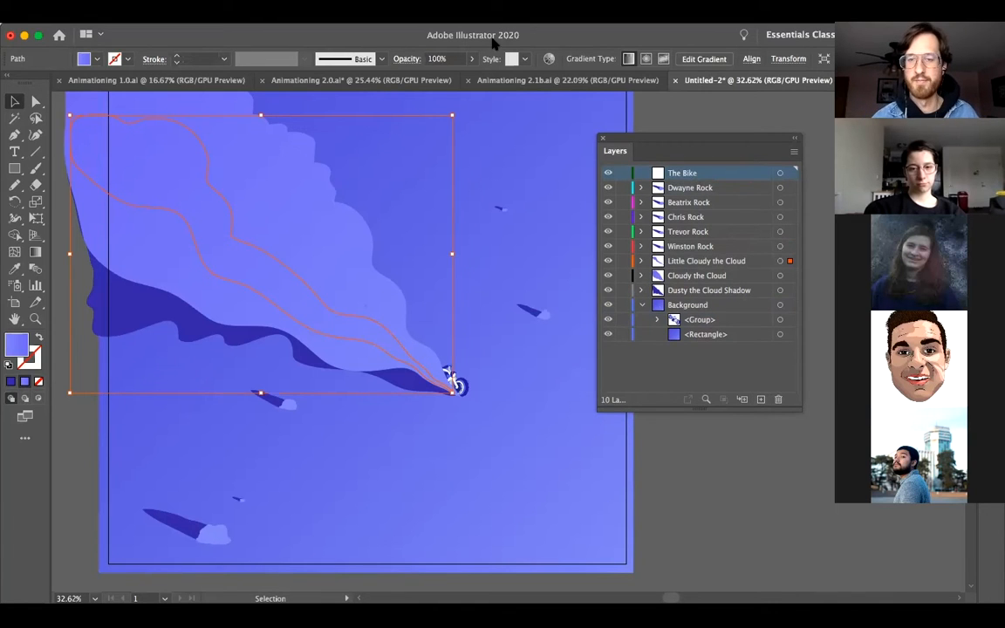
{"action": "left_click_drag", "start_coordinate": [688, 322], "coordinate": [684, 174]}
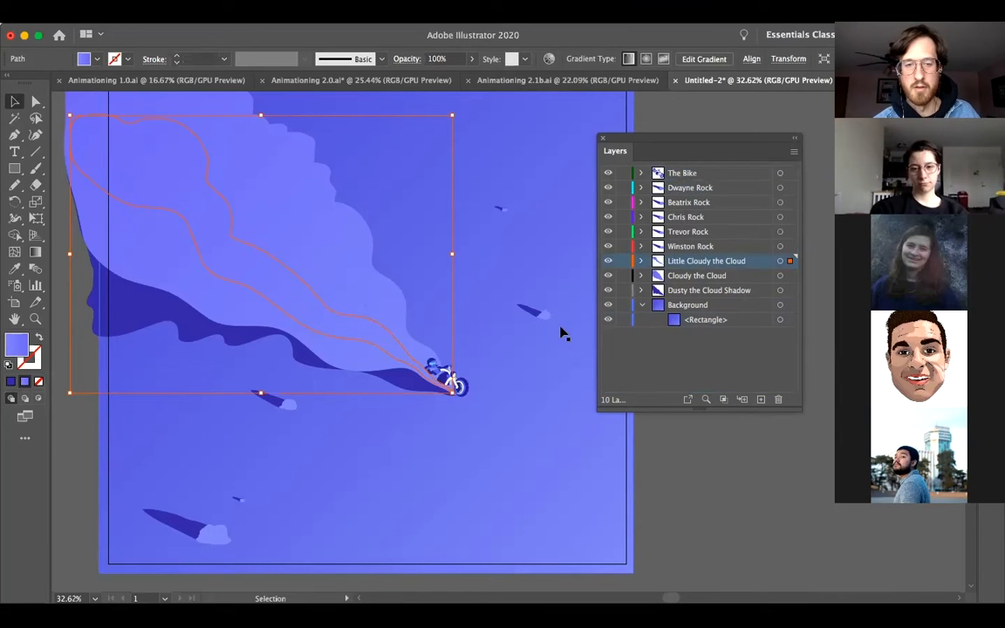
{"action": "left_click", "coordinate": [702, 442]}
Open the motorcycle and rider group in isolation mode
{"action": "key", "text": "z"}
{"action": "left_click_drag", "start_coordinate": [445, 375], "coordinate": [496, 372]}
{"action": "key", "text": "v"}
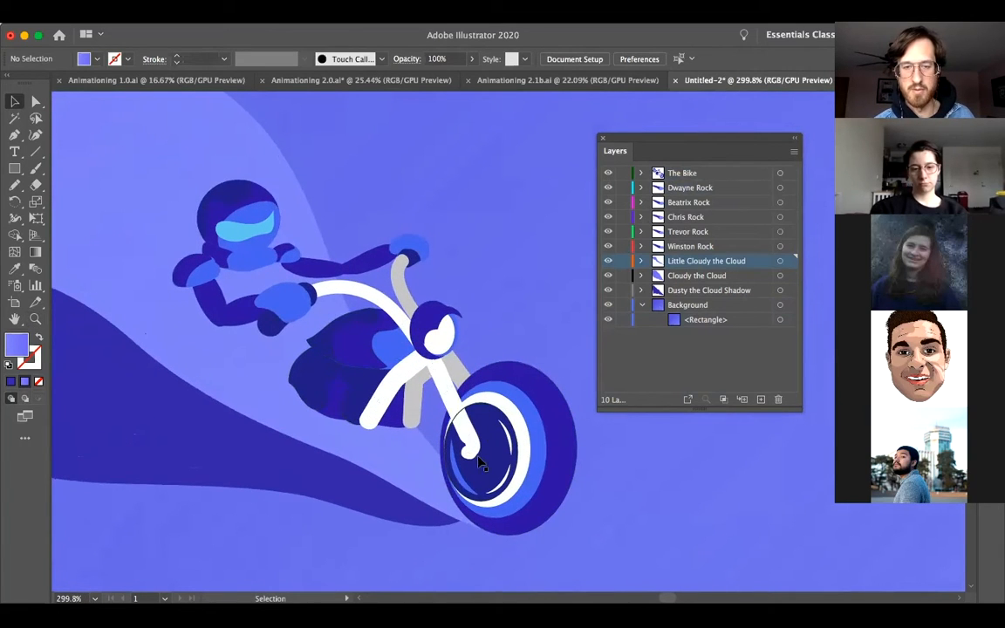
{"action": "left_click_drag", "start_coordinate": [550, 465], "coordinate": [475, 422]}
{"action": "left_click", "coordinate": [476, 418]}
{"action": "double_click", "coordinate": [485, 410]}
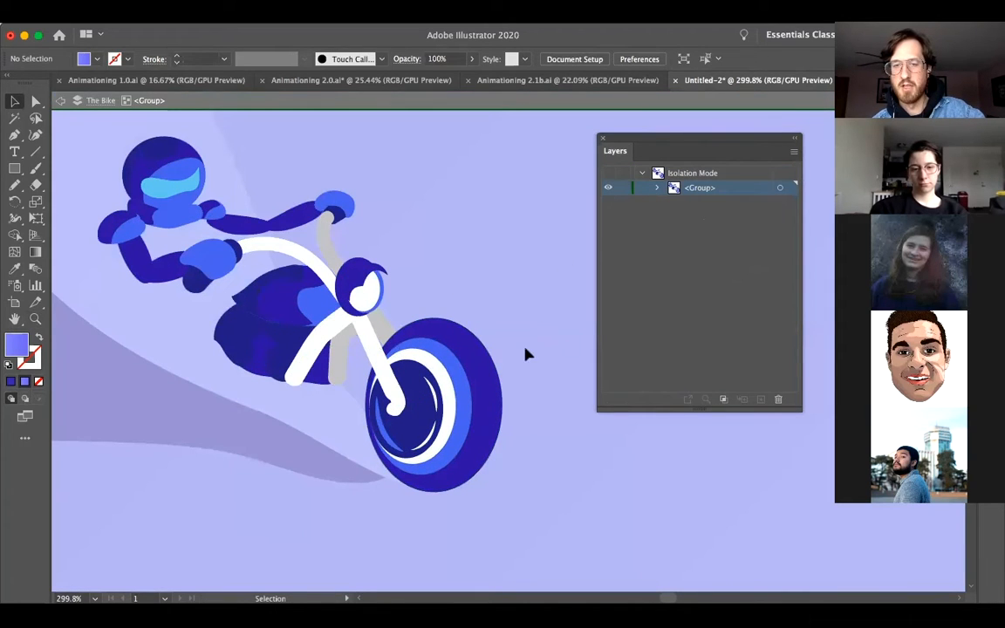
Try moving the outer tyre ellipse away from the wheel and rotating it, and undo these changes
{"action": "scroll", "coordinate": [455, 303], "scroll_direction": "right", "scroll_amount": 3}
{"action": "scroll", "coordinate": [456, 303], "scroll_direction": "down", "scroll_amount": 1}
{"action": "left_click", "coordinate": [430, 371]}
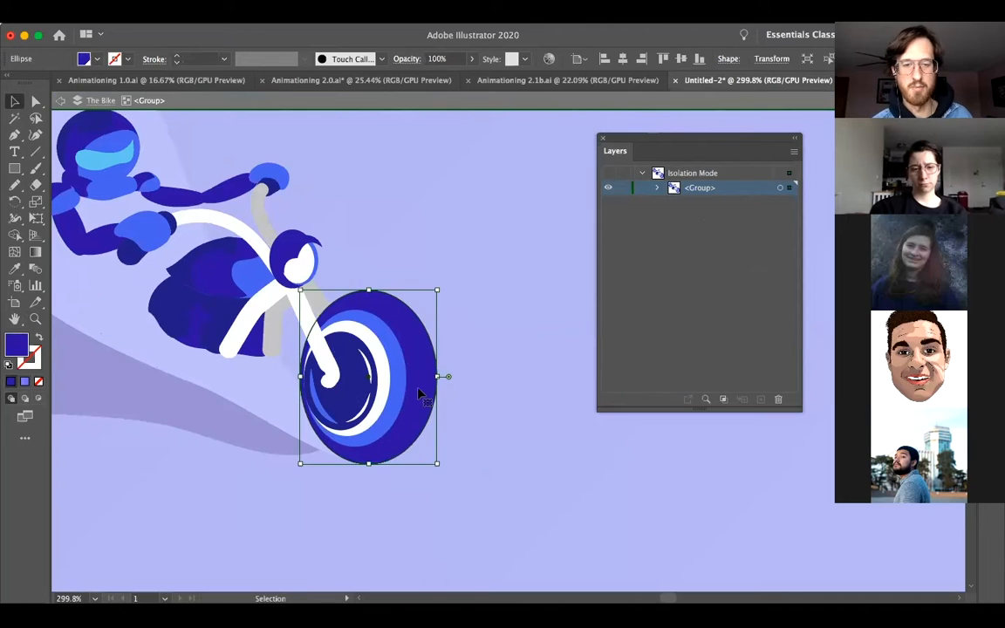
{"action": "left_click_drag", "start_coordinate": [419, 395], "coordinate": [540, 393]}
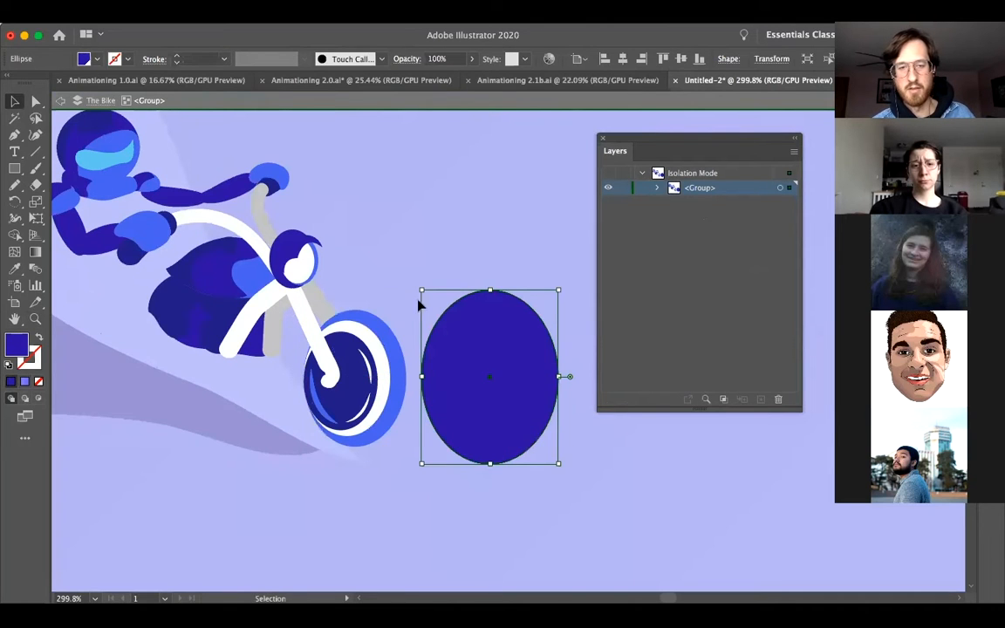
{"action": "left_click_drag", "start_coordinate": [422, 282], "coordinate": [523, 431]}
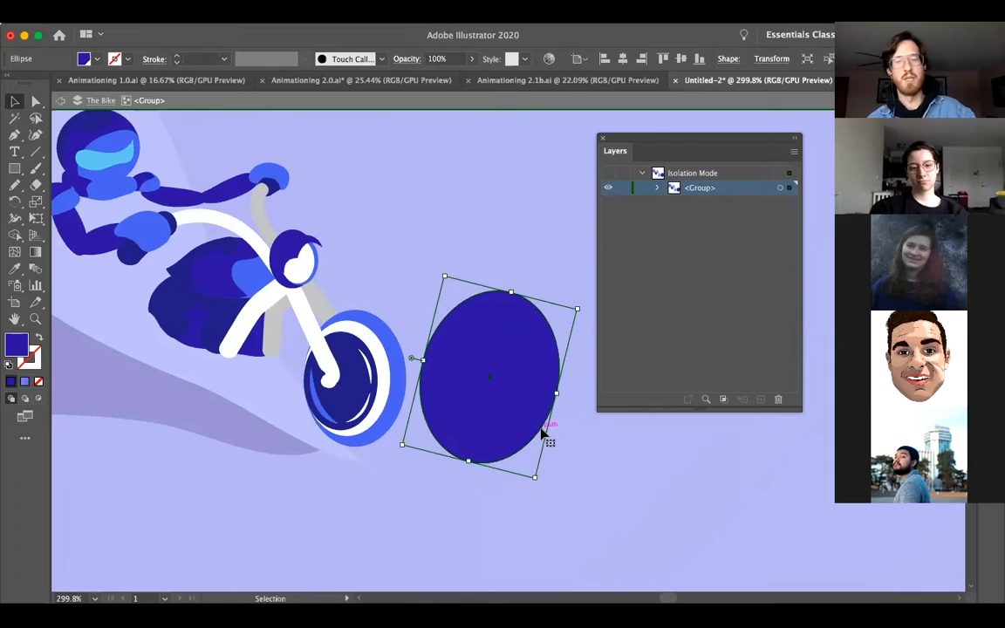
{"action": "key", "text": "super+z"}
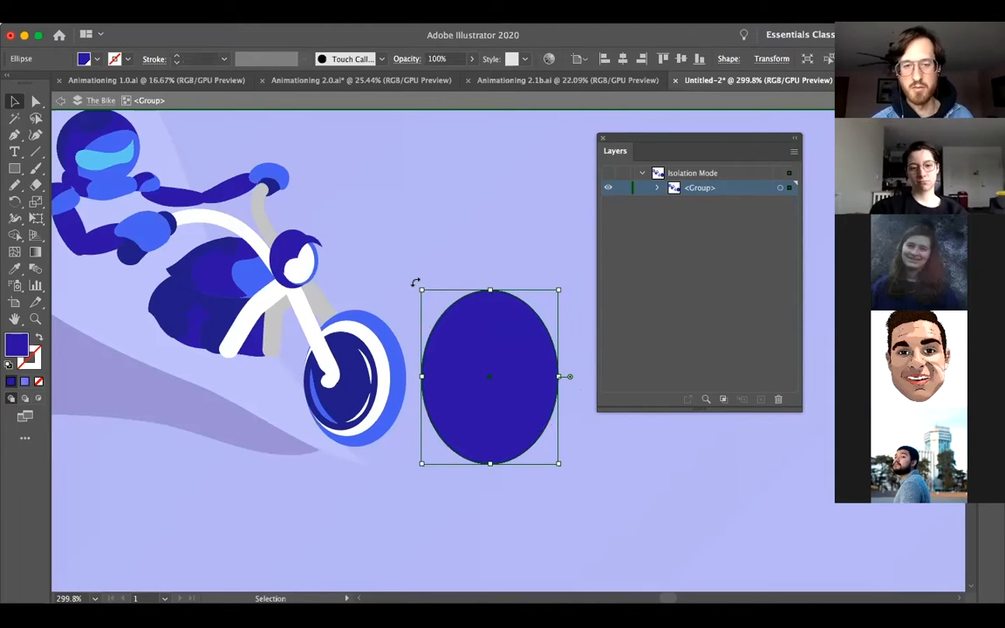
{"action": "left_click_drag", "start_coordinate": [432, 280], "coordinate": [523, 354]}
{"action": "key", "text": "super+z"}
{"action": "key", "text": "super+z"}
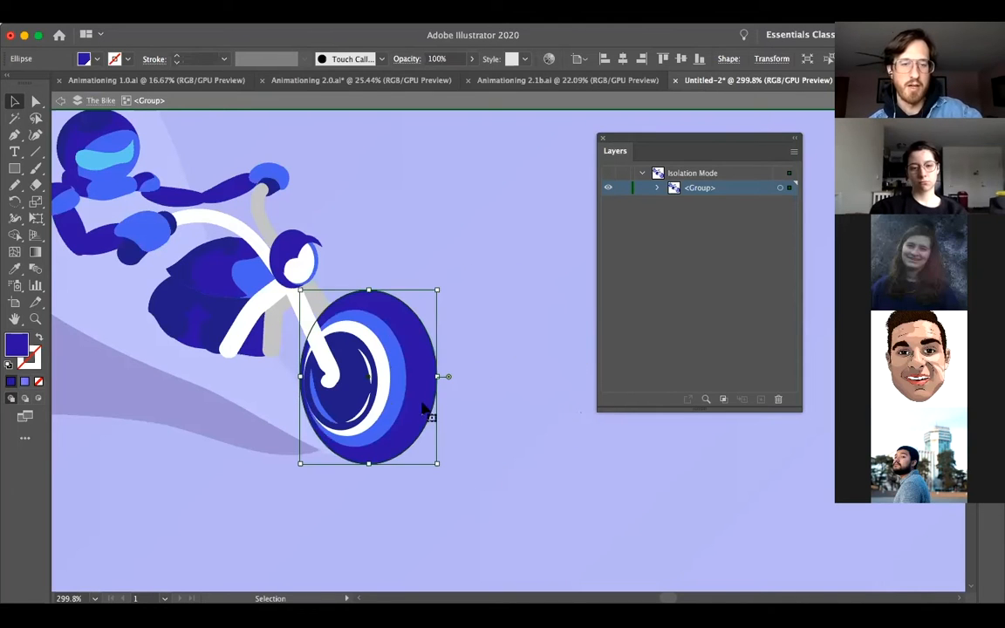
Delete the two white highlights and the blue highlight inside the front wheel's dark hub
{"action": "left_click", "coordinate": [347, 412]}
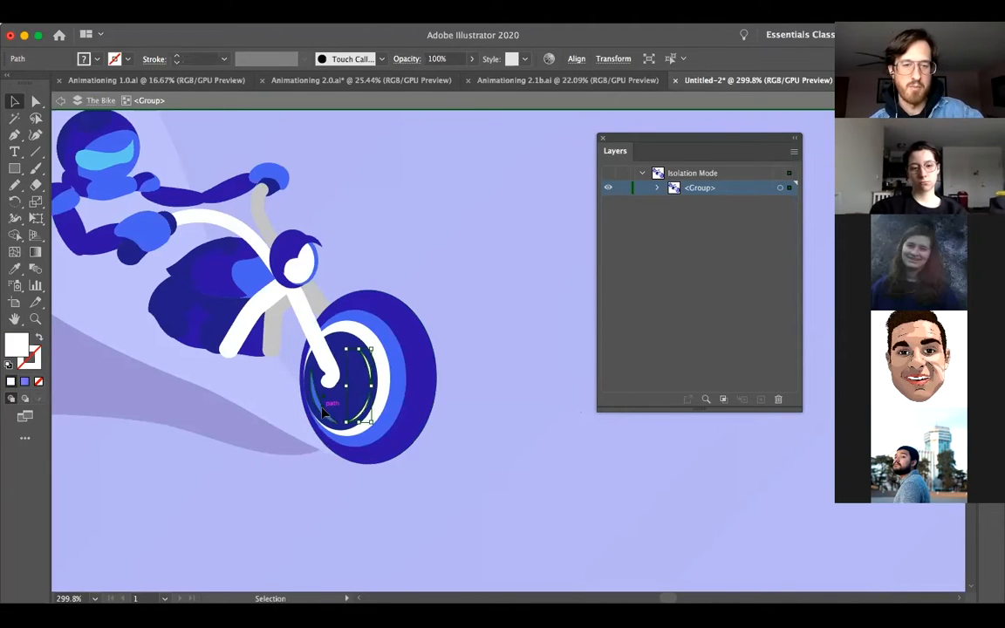
{"action": "key", "text": "z"}
{"action": "left_click_drag", "start_coordinate": [329, 425], "coordinate": [457, 377]}
{"action": "key", "text": "v"}
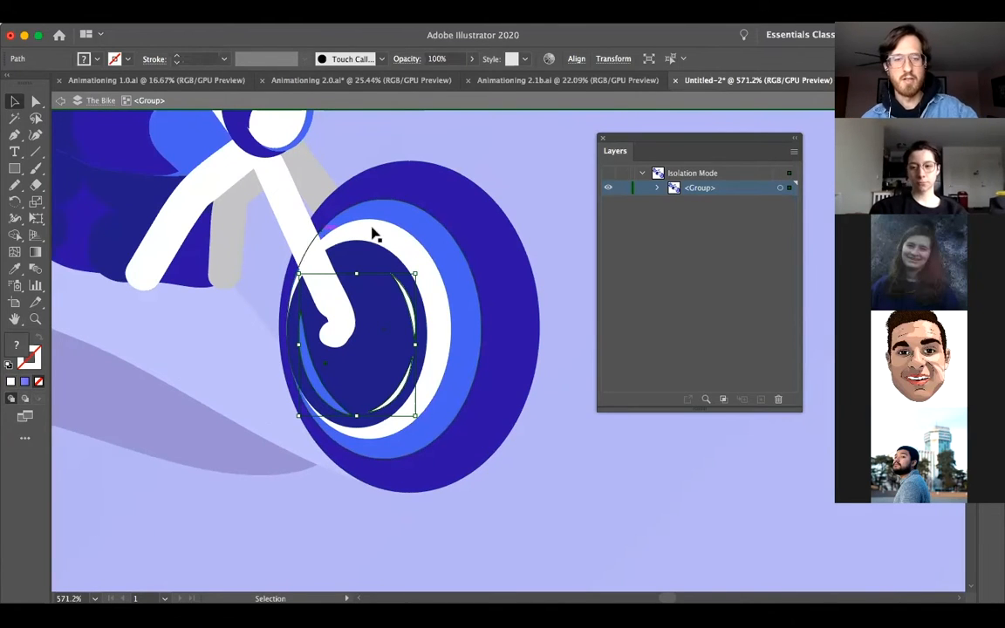
{"action": "left_click_drag", "start_coordinate": [297, 273], "coordinate": [289, 294]}
{"action": "left_click_drag", "start_coordinate": [297, 278], "coordinate": [262, 267]}
{"action": "mouse_move", "coordinate": [433, 367]}
{"action": "left_mouse_down"}
{"action": "mouse_move", "coordinate": [439, 352]}
{"action": "mouse_move", "coordinate": [423, 382]}
{"action": "left_mouse_up"}
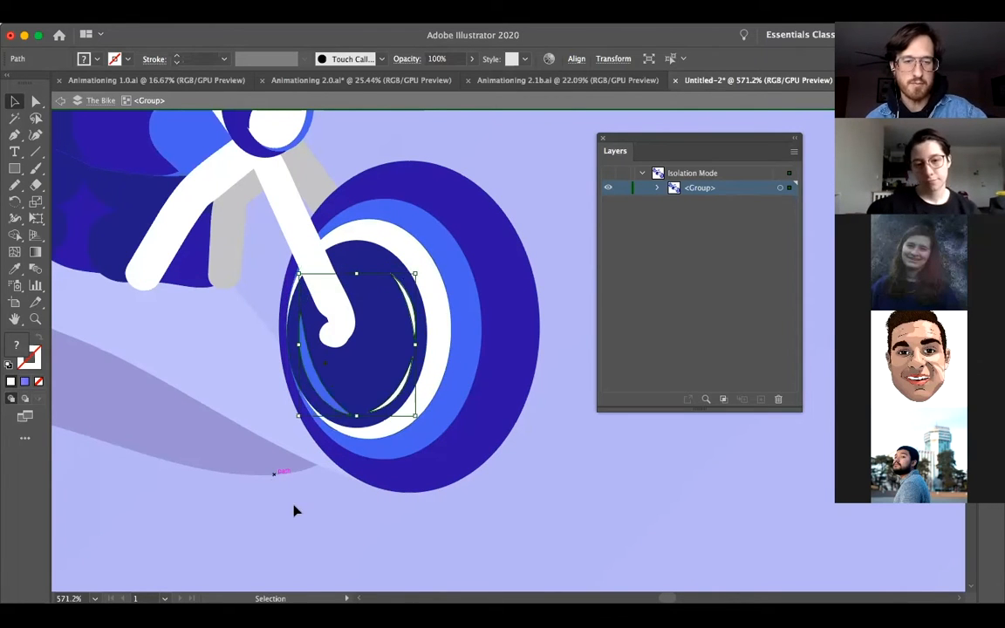
{"action": "left_click", "coordinate": [325, 402]}
{"action": "key", "text": "super+z"}
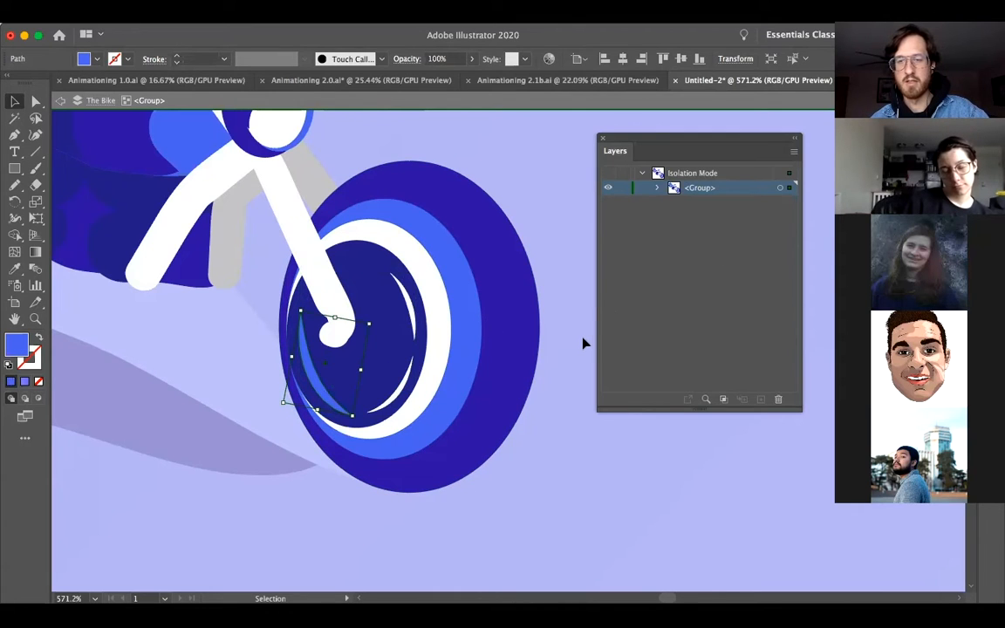
{"action": "left_click", "coordinate": [410, 312], "text": "shift"}
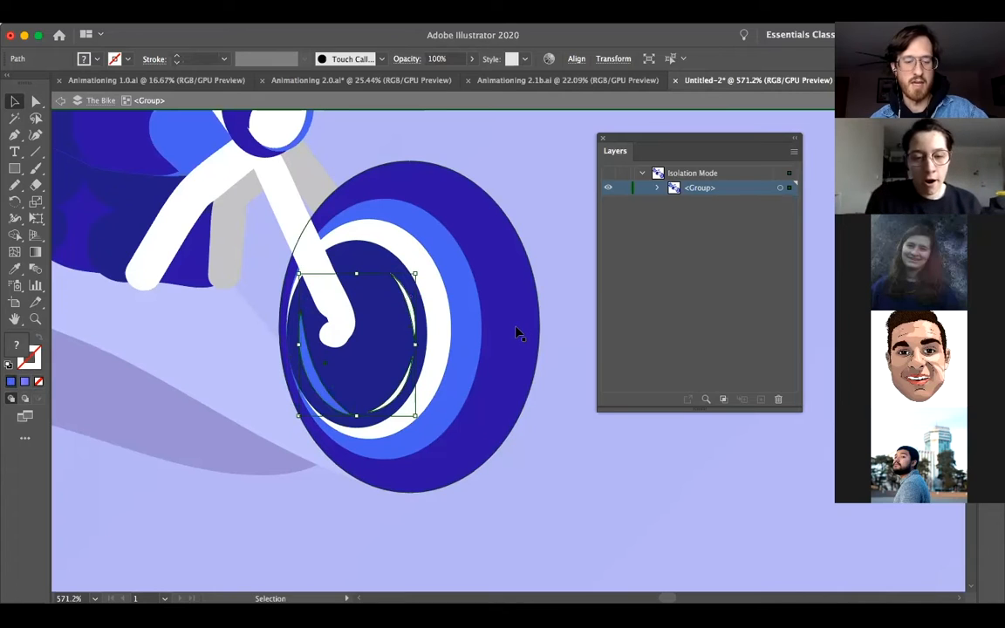
{"action": "key", "text": "a"}
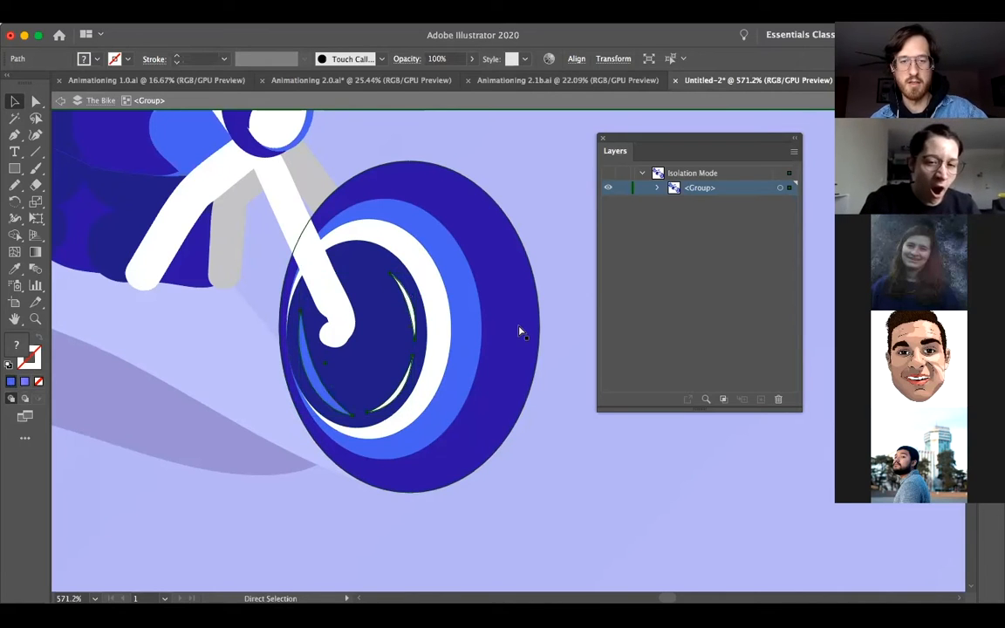
{"action": "left_click", "coordinate": [586, 272]}
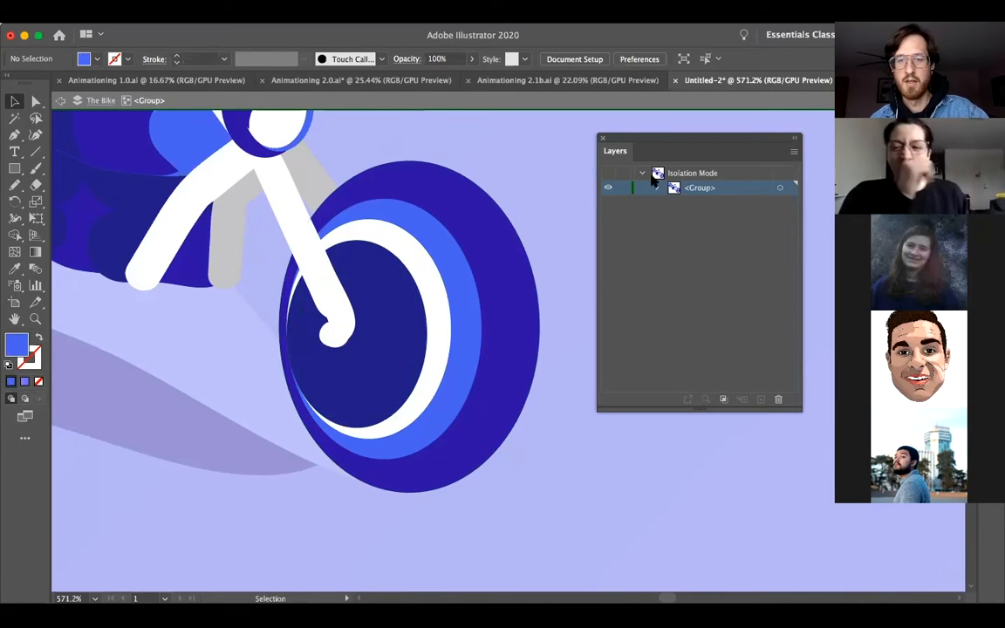
Leave isolation mode and create a layer named Spinny Blue above The Bike
{"action": "double_click", "coordinate": [568, 266]}
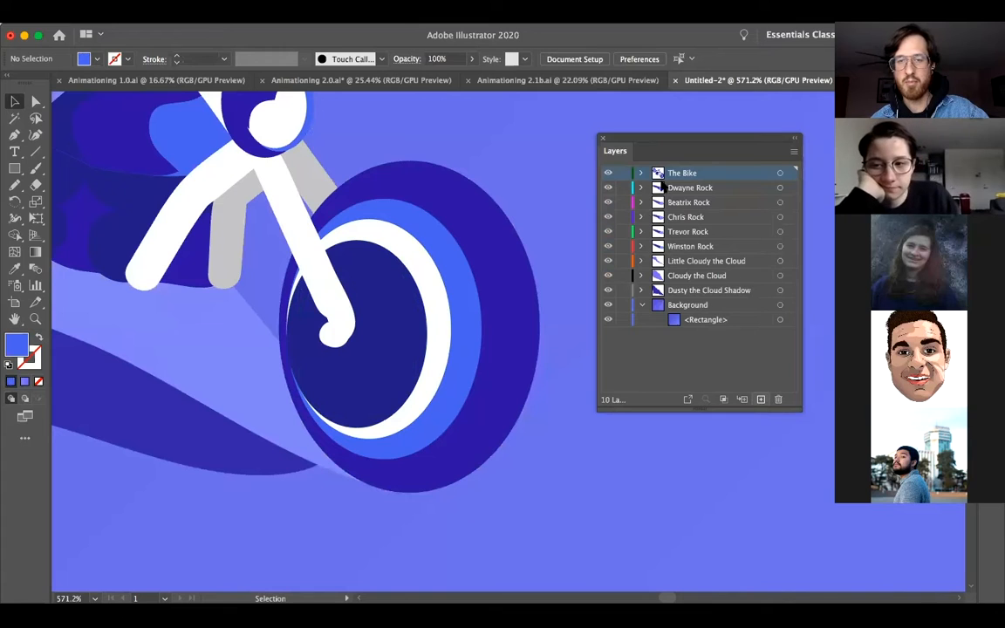
{"action": "left_click", "coordinate": [760, 400]}
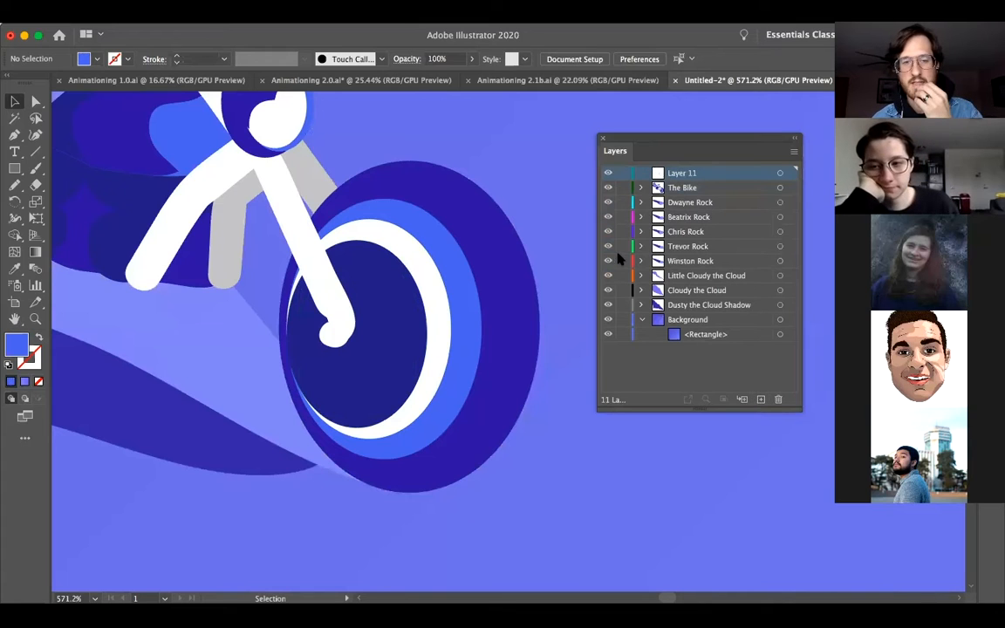
{"action": "double_click", "coordinate": [687, 174]}
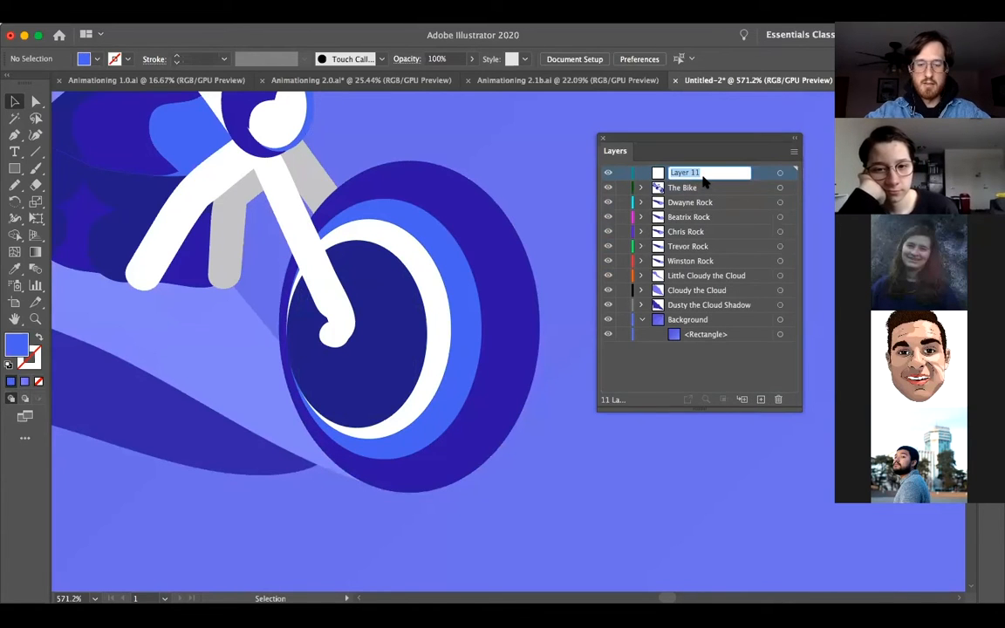
{"action": "type", "text": "Spinn"}
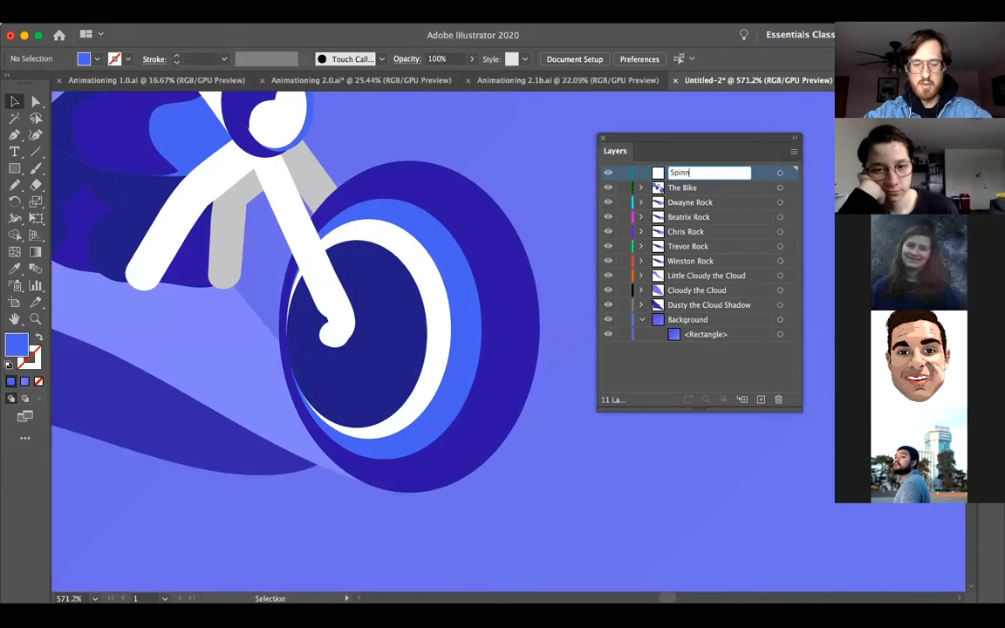
{"action": "type", "text": "y Blue"}
{"action": "key", "text": "Return"}
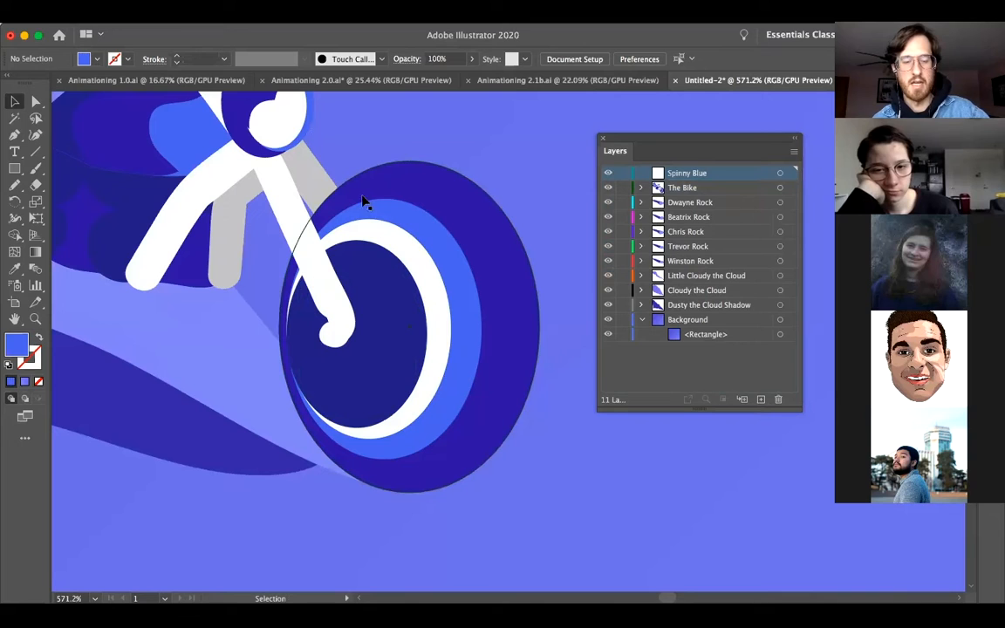
Paste the wheel highlights in place on the Spinny Blue layer, then cut the two white ones so only the blue remains there
{"action": "key", "text": "a"}
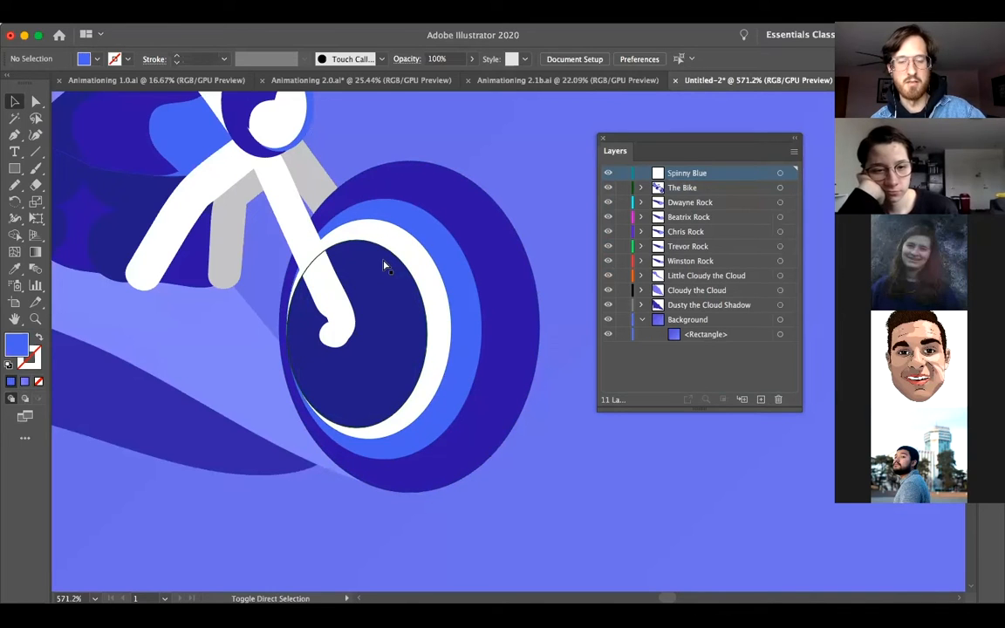
{"action": "key", "text": "v"}
{"action": "left_click", "coordinate": [386, 258]}
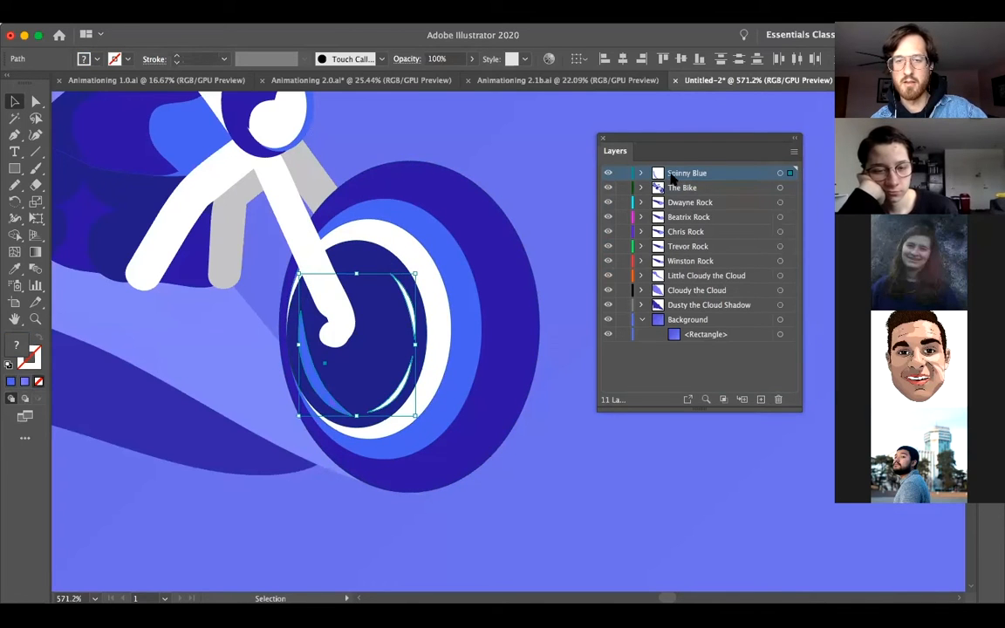
{"action": "left_click", "coordinate": [554, 498]}
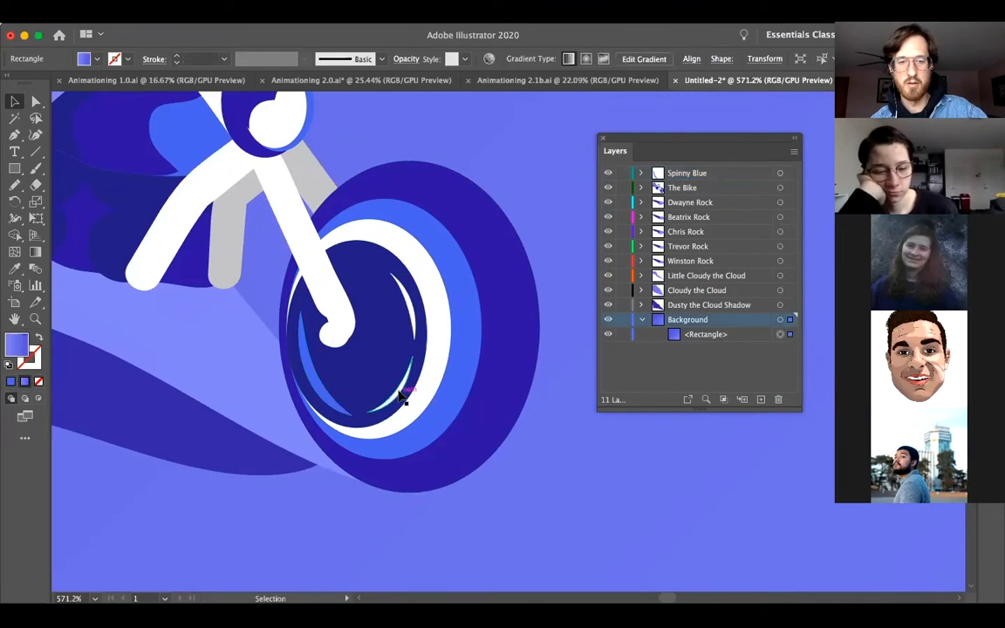
{"action": "left_click", "coordinate": [411, 388]}
{"action": "left_click", "coordinate": [422, 353], "text": "shift"}
{"action": "left_click", "coordinate": [561, 437]}
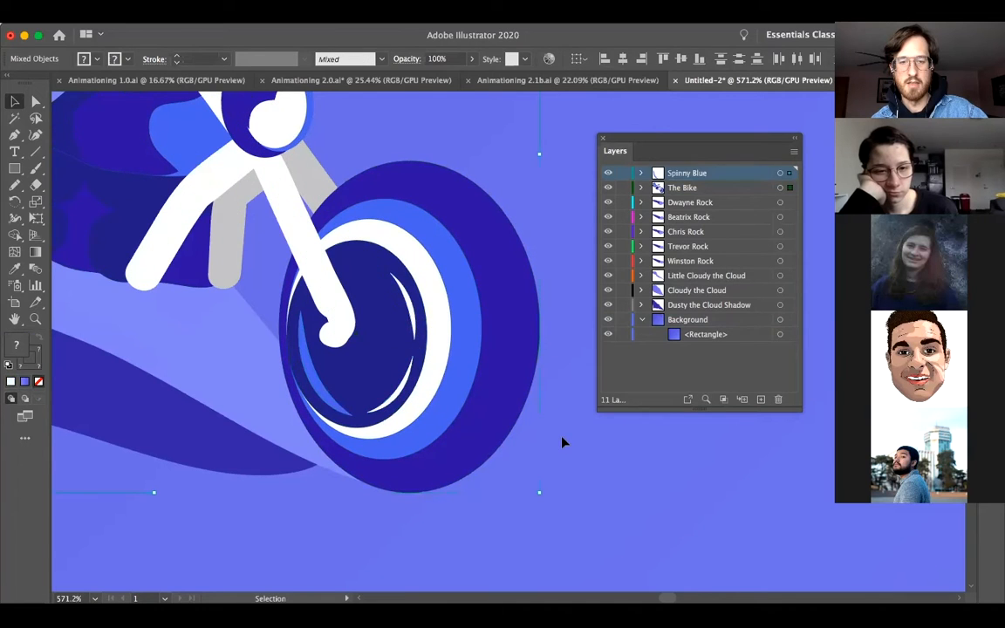
{"action": "left_click", "coordinate": [403, 391]}
{"action": "left_click", "coordinate": [414, 328]}
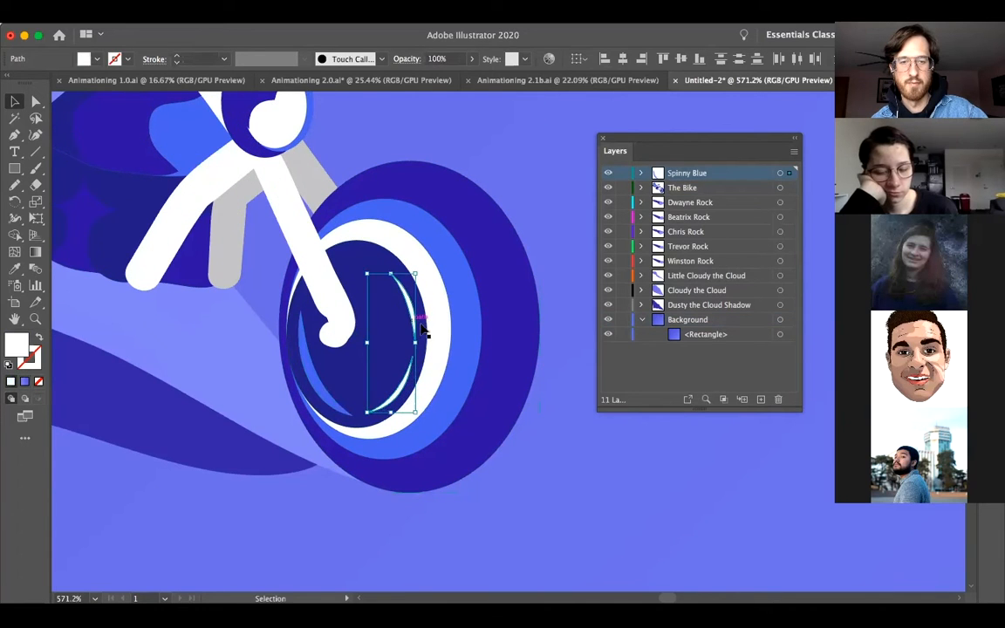
{"action": "key", "text": "super+shift+a"}
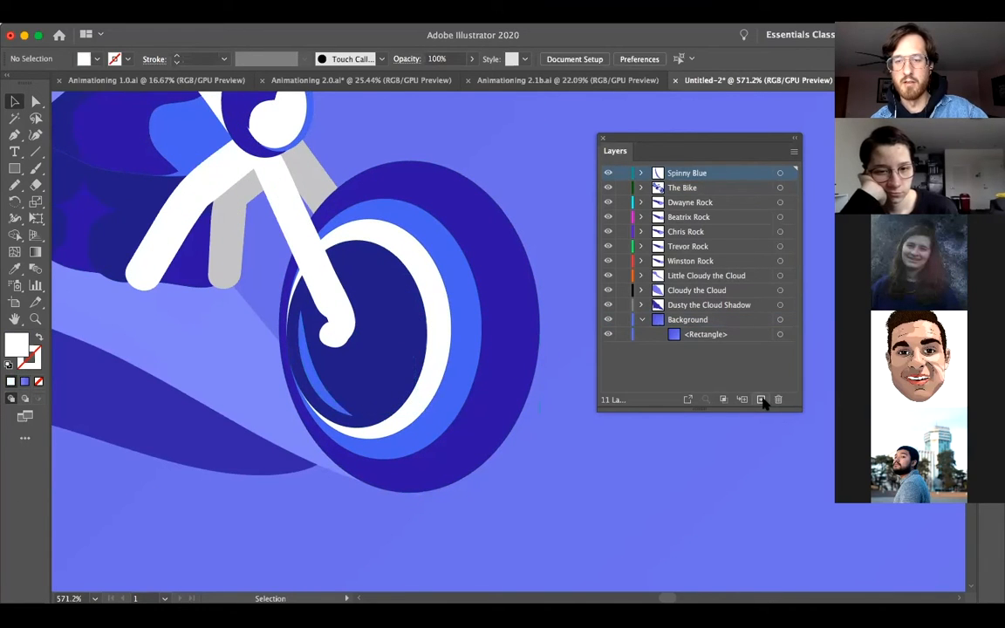
Create a layer named Spiny White Bottom above Spinny Blue
{"action": "left_click", "coordinate": [760, 400]}
{"action": "double_click", "coordinate": [684, 175]}
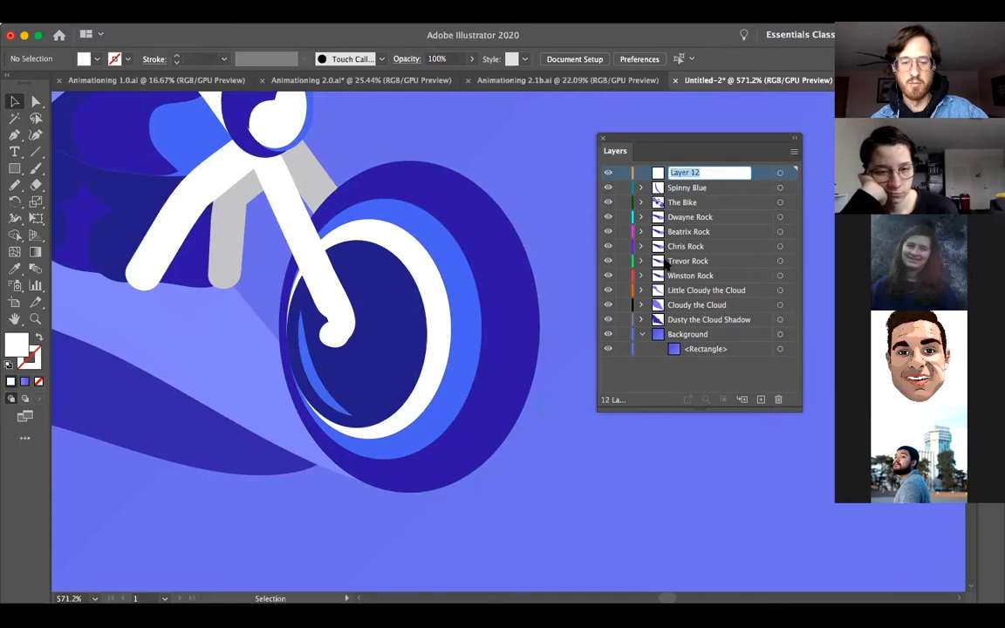
{"action": "type", "text": "Spiny white"}
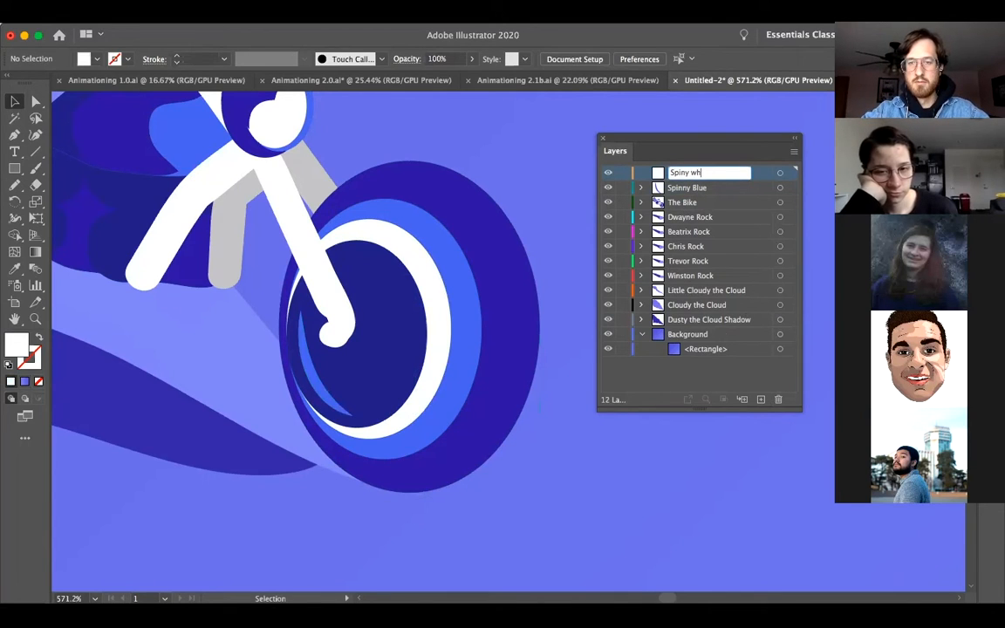
{"action": "key", "text": "BackSpace"}
{"action": "key", "text": "BackSpace"}
{"action": "type", "text": "White "}
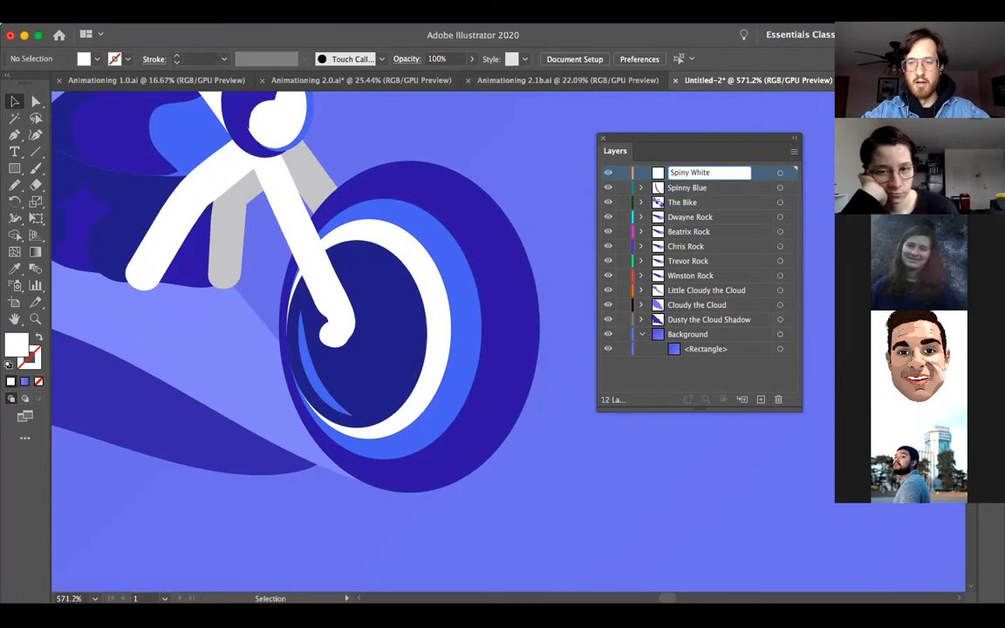
{"action": "type", "text": "Bottom"}
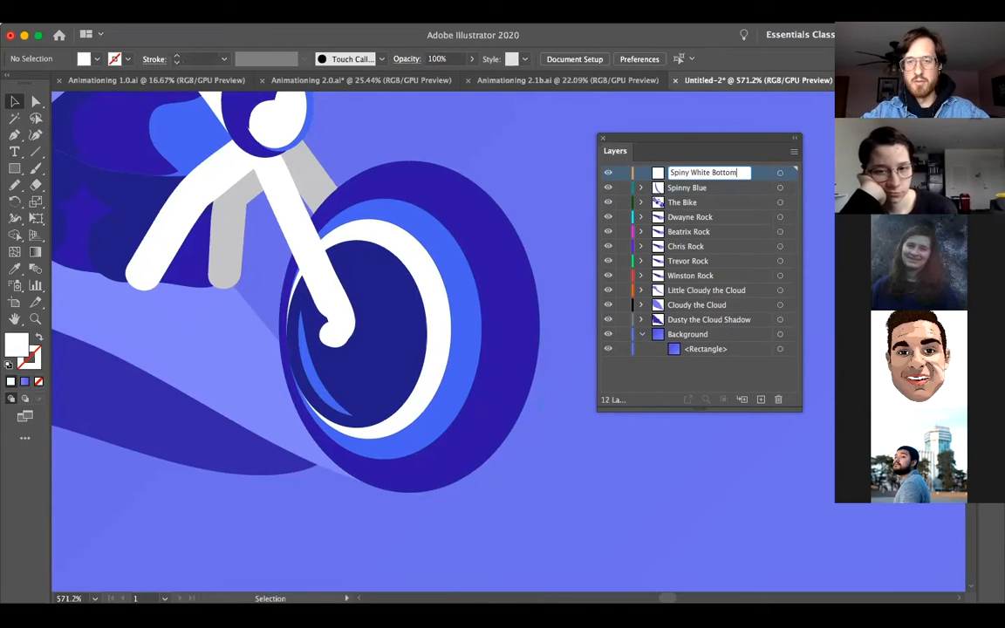
{"action": "key", "text": "Return"}
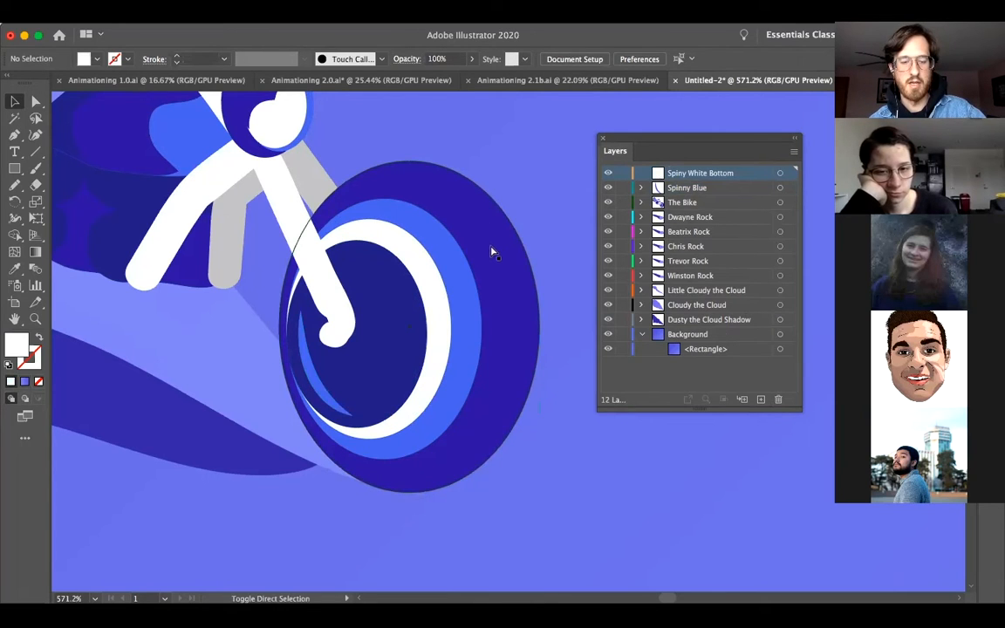
Paste the two white highlights in place on the Spiny White Bottom layer and cut the upper one
{"action": "key", "text": "super+f"}
{"action": "left_click", "coordinate": [536, 408]}
{"action": "left_click", "coordinate": [410, 307]}
{"action": "key", "text": "shift+super+a"}
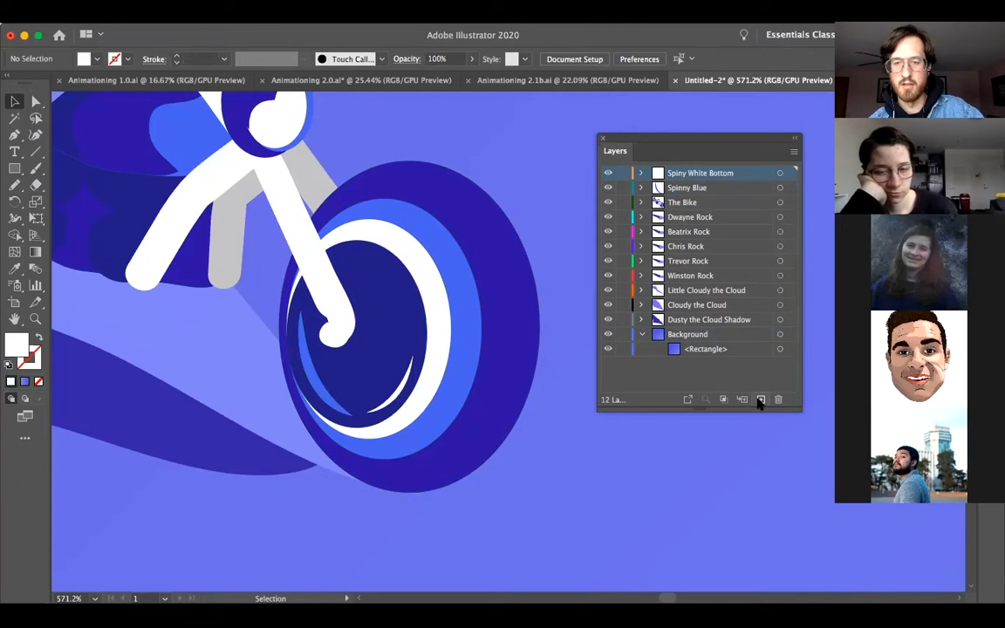
Create a layer named Spiny White Top above the others and paste the upper white highlight in place on it
{"action": "left_click", "coordinate": [760, 398]}
{"action": "double_click", "coordinate": [695, 173]}
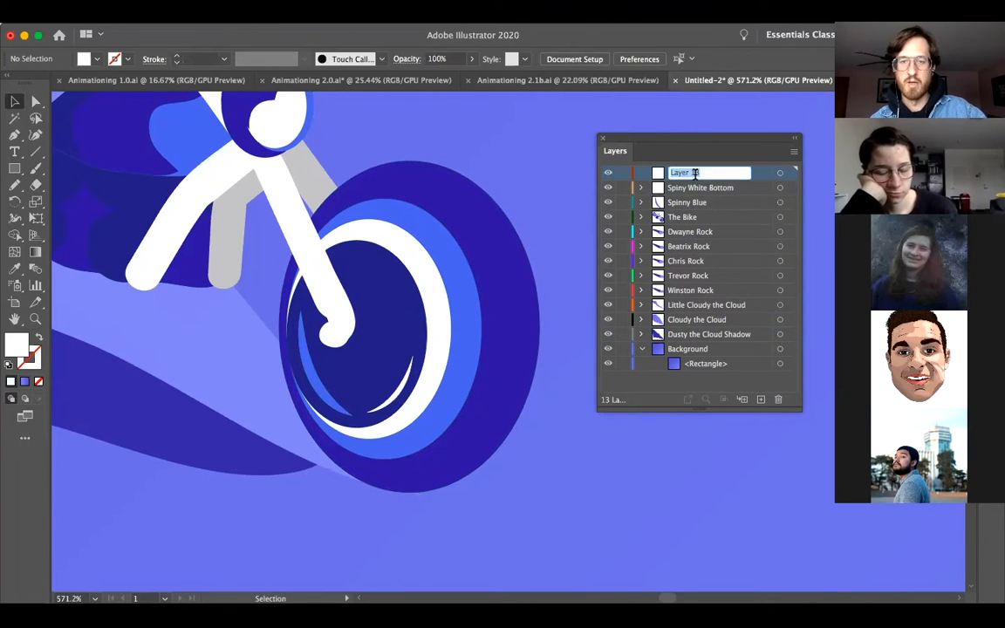
{"action": "type", "text": "Spiny White Top"}
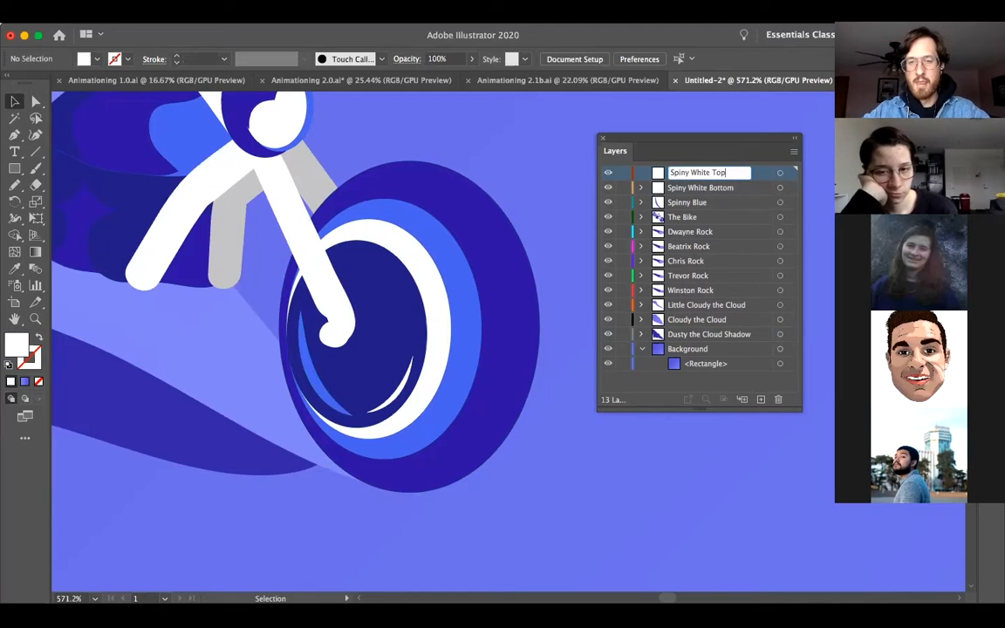
{"action": "key", "text": "Return"}
{"action": "key", "text": "super+f"}
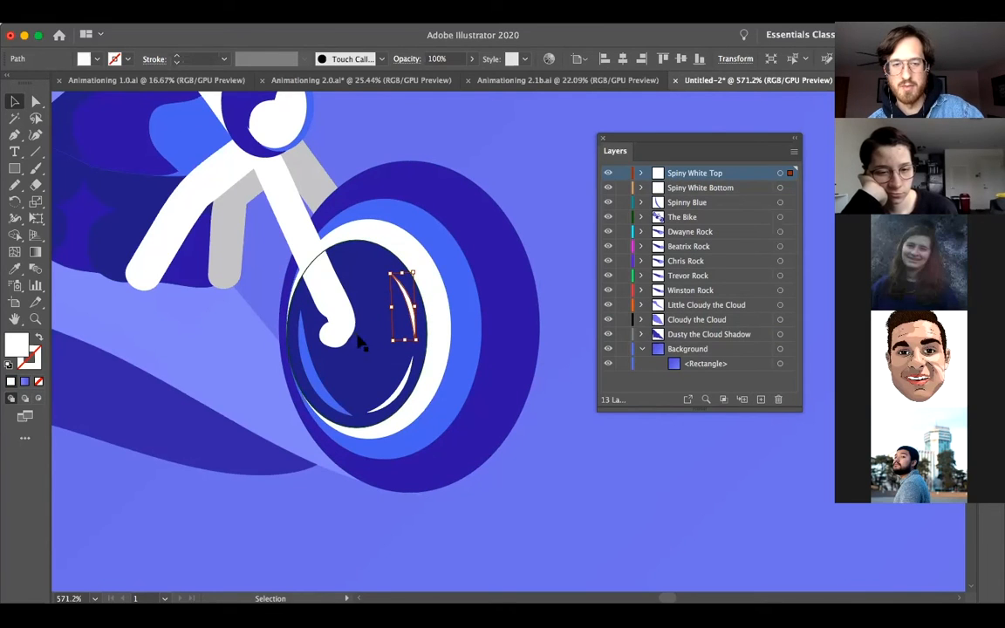
Examine the front wheel's highlights, the fork and the bike group to check which layer each belongs to and how they overlap
{"action": "left_click", "coordinate": [366, 340]}
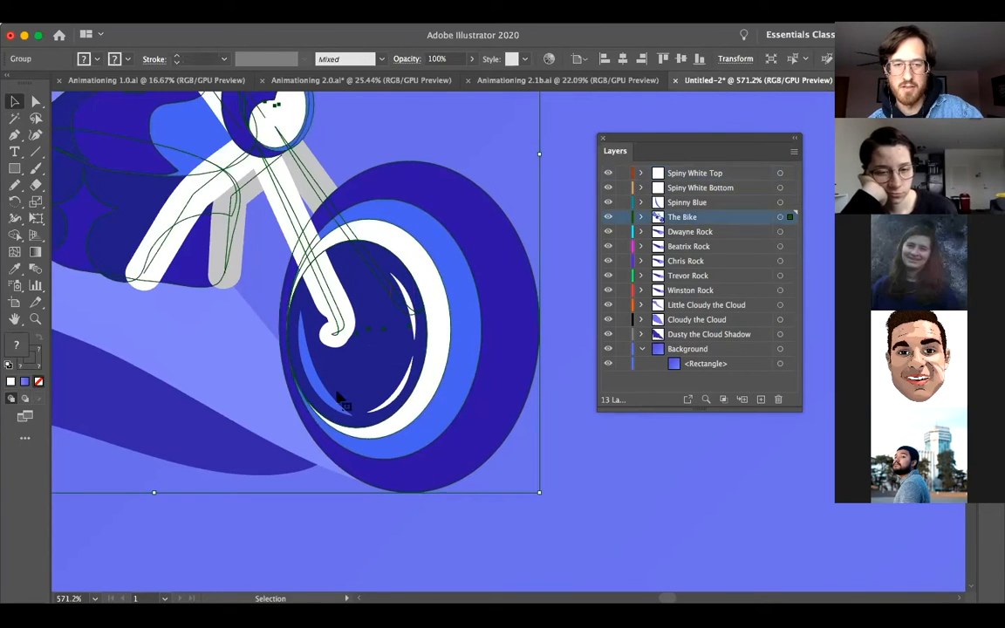
{"action": "left_click", "coordinate": [503, 511]}
{"action": "left_click", "coordinate": [403, 301]}
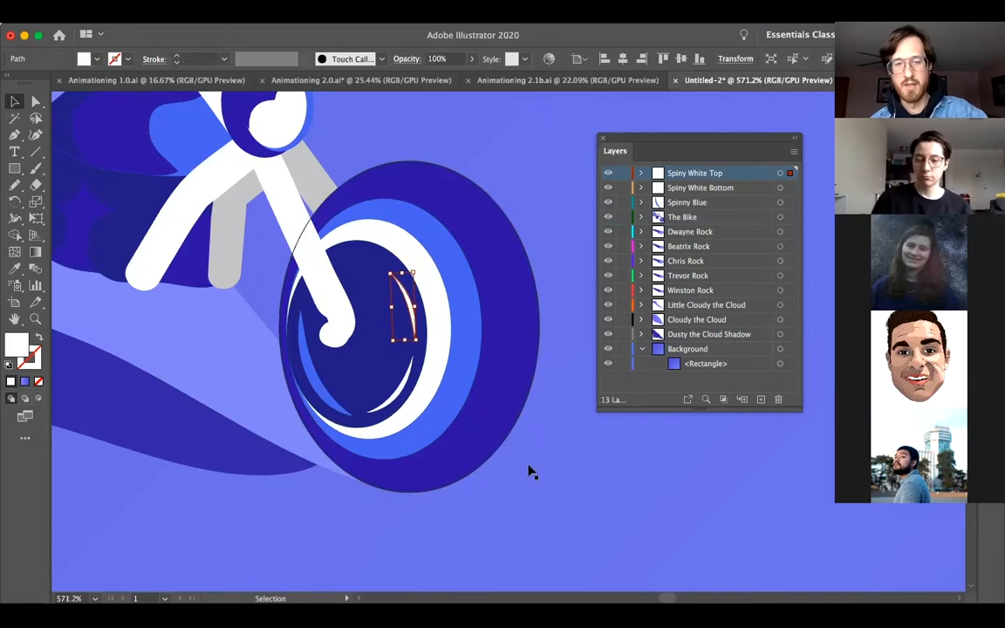
{"action": "left_click", "coordinate": [594, 285]}
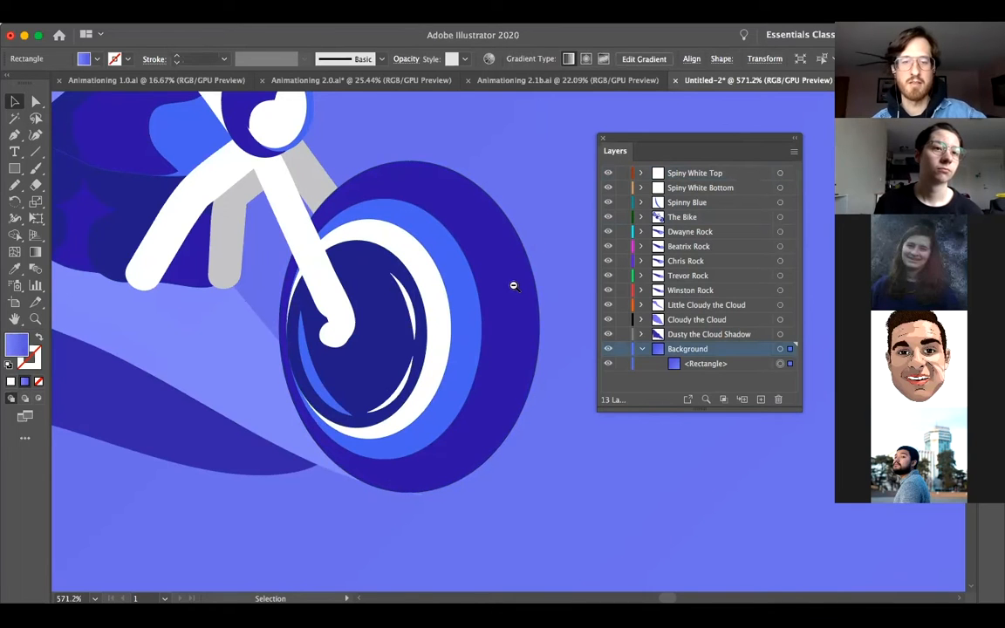
{"action": "scroll", "coordinate": [513, 286], "scroll_direction": "down", "scroll_amount": 6}
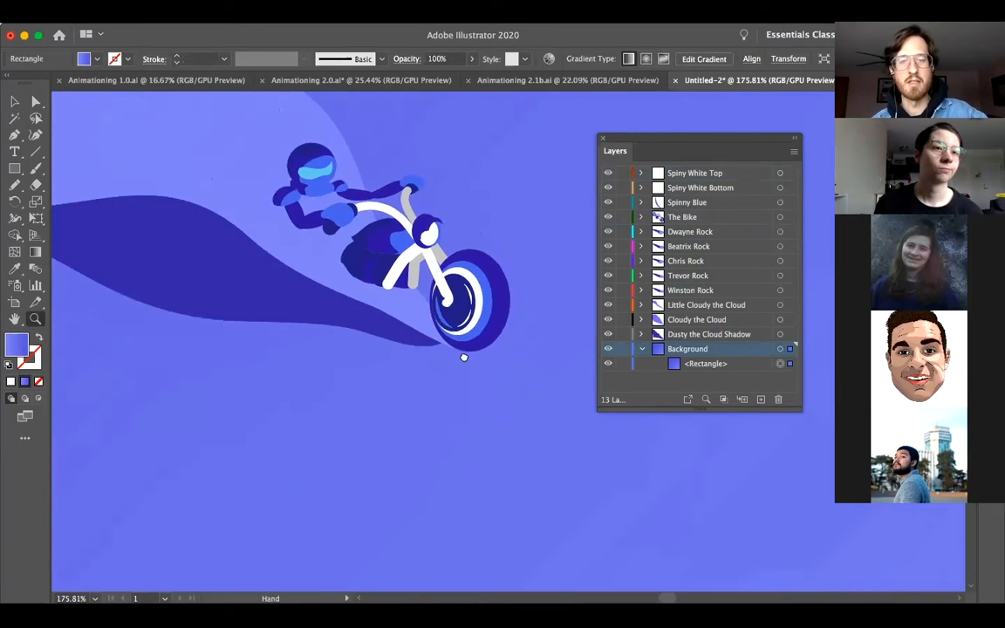
{"action": "scroll", "coordinate": [463, 357], "scroll_direction": "up", "scroll_amount": 3}
{"action": "scroll", "coordinate": [489, 310], "scroll_direction": "down", "scroll_amount": 3}
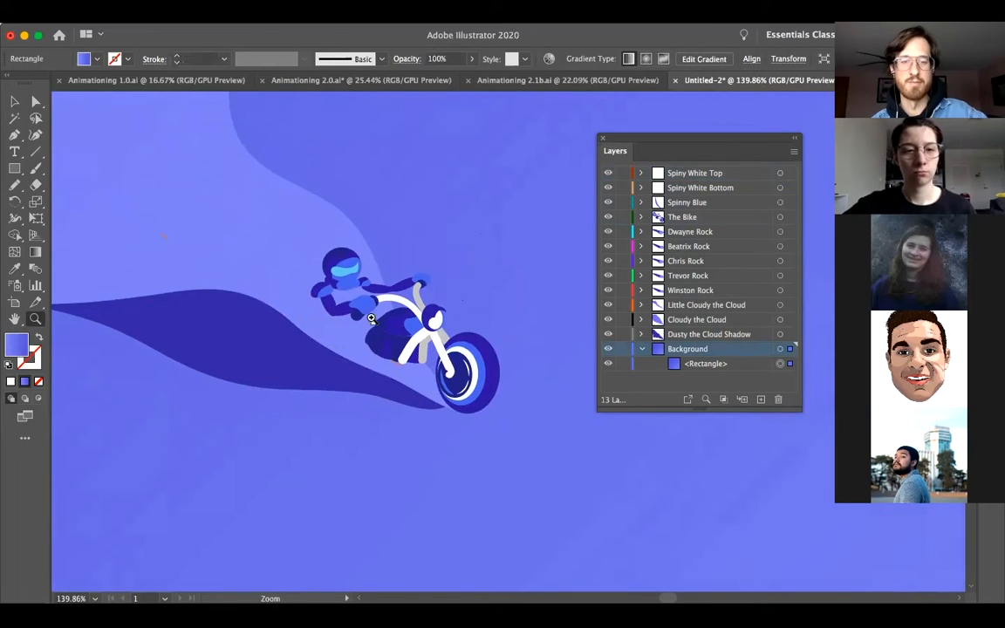
{"action": "left_click", "coordinate": [427, 340], "text": "super"}
{"action": "scroll", "coordinate": [428, 340], "scroll_direction": "up", "scroll_amount": 5}
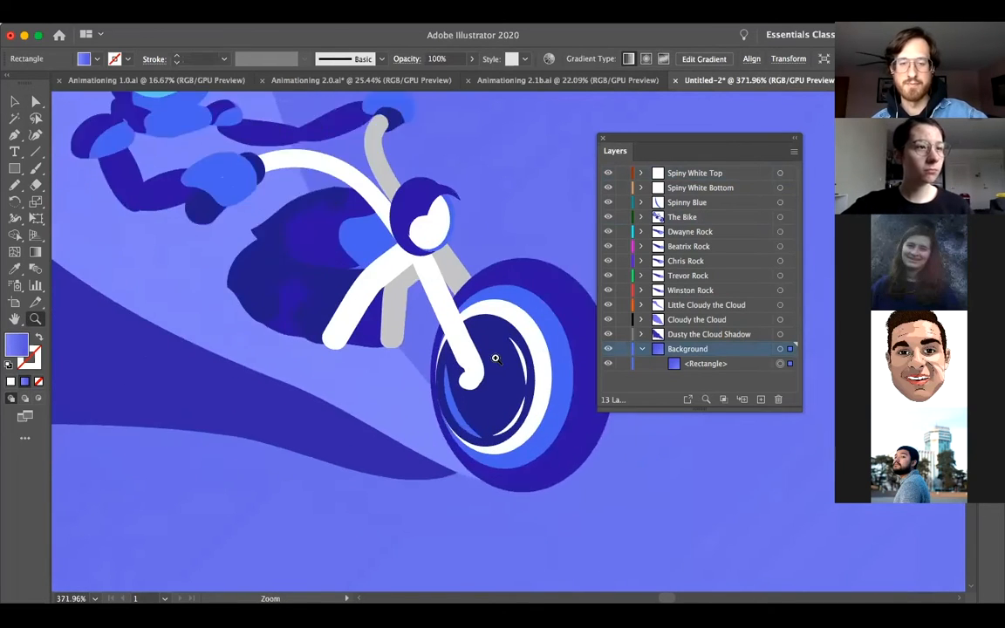
{"action": "left_click", "coordinate": [441, 328]}
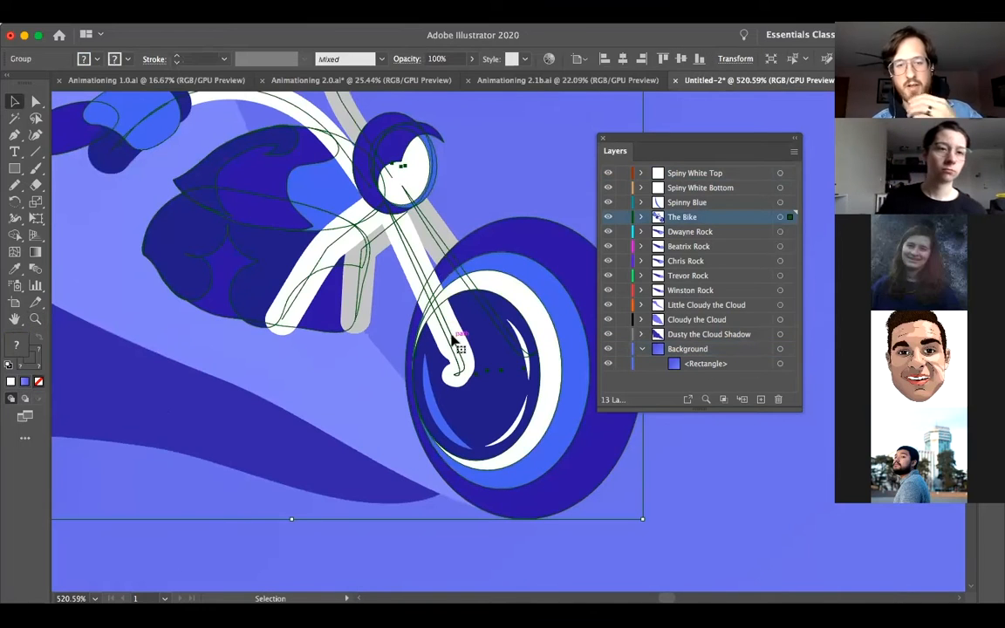
{"action": "left_click", "coordinate": [439, 425]}
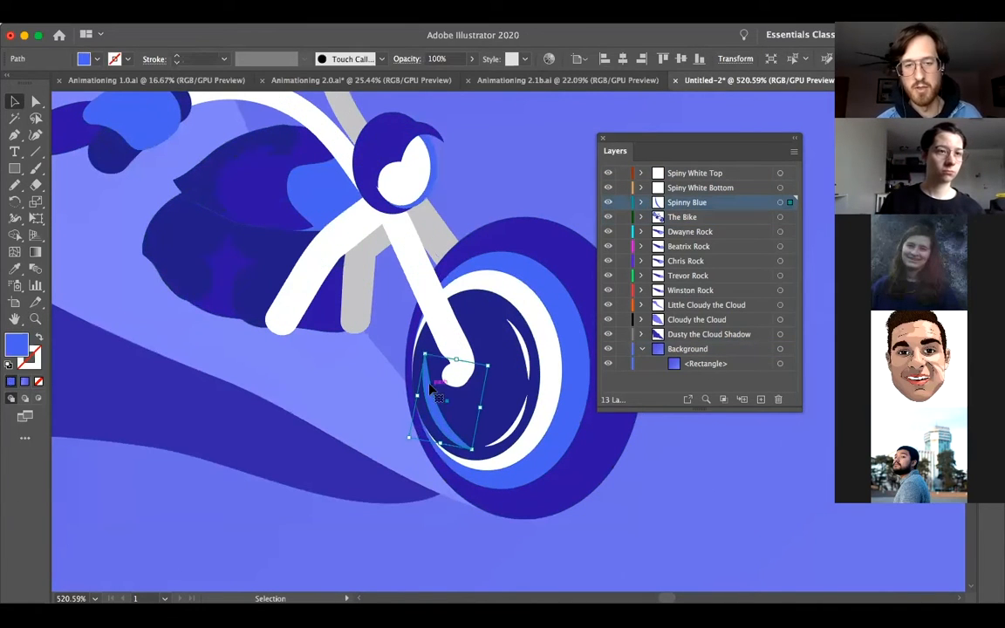
{"action": "left_click", "coordinate": [453, 339]}
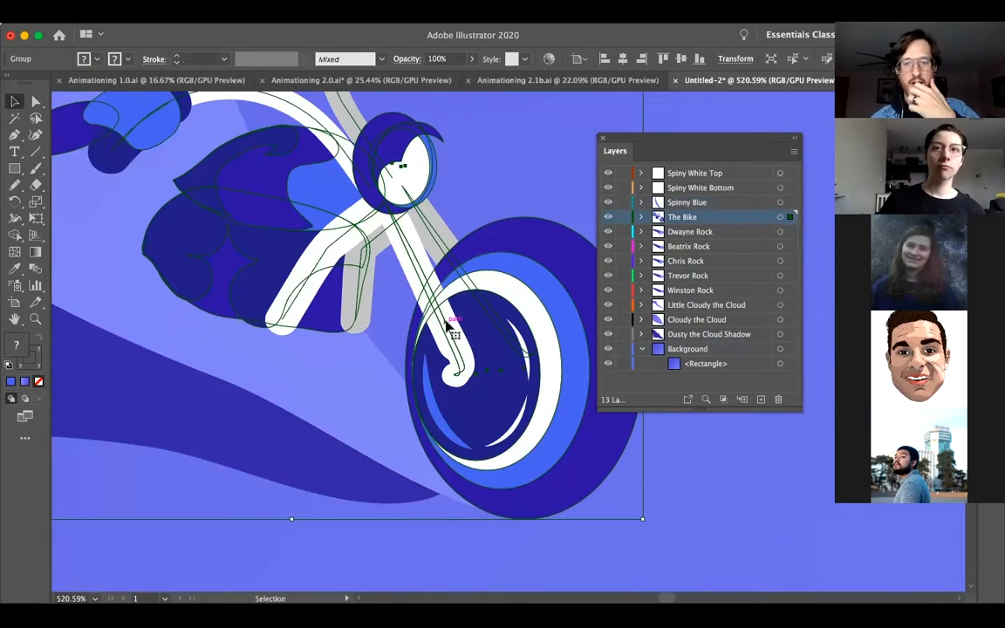
{"action": "left_click", "coordinate": [507, 541]}
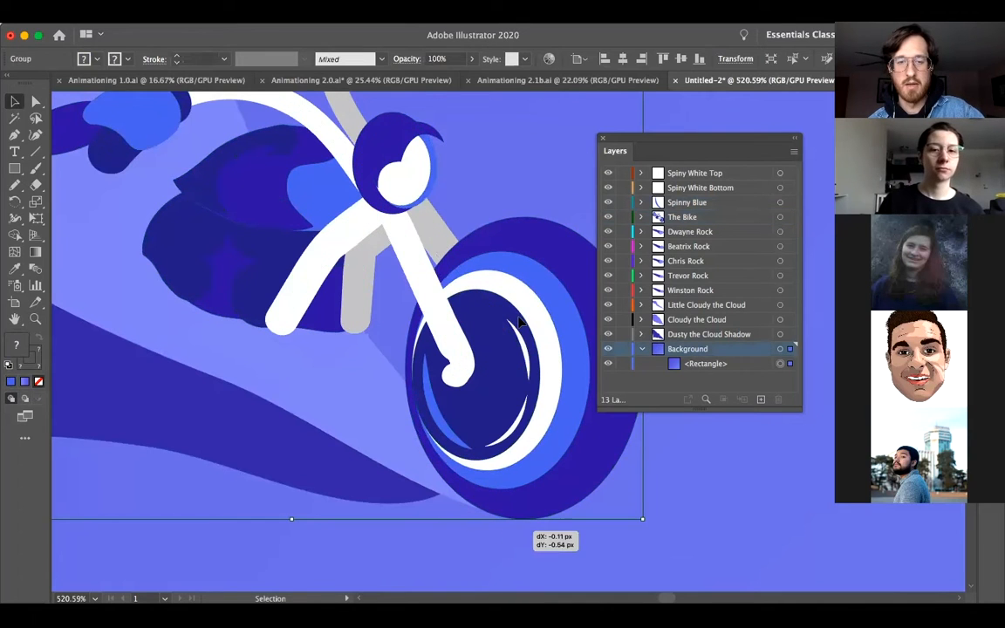
Isolate the motorcycle group, cut out the white front fork leg over the wheel hub and leave isolation mode
{"action": "scroll", "coordinate": [520, 322], "scroll_direction": "down", "scroll_amount": 5}
{"action": "left_click", "coordinate": [425, 356]}
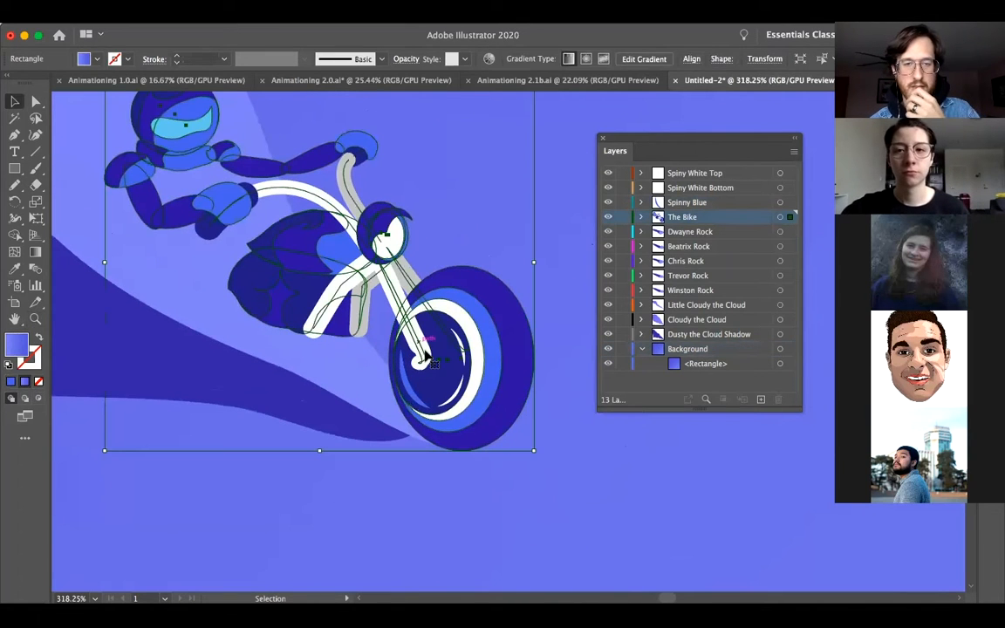
{"action": "double_click", "coordinate": [420, 333]}
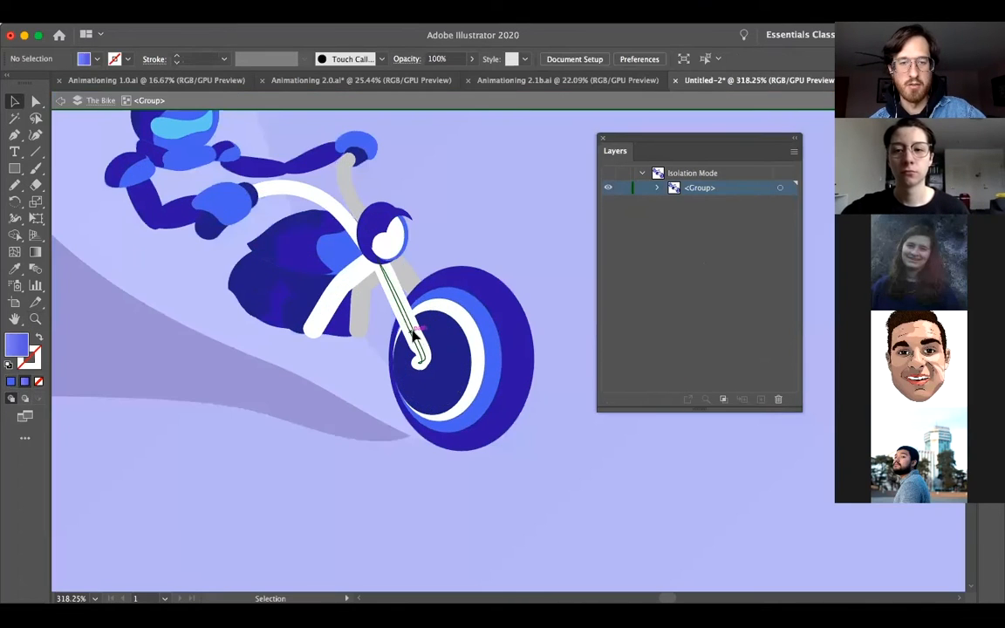
{"action": "left_click", "coordinate": [416, 334]}
{"action": "key", "text": "a"}
{"action": "left_click", "coordinate": [478, 324]}
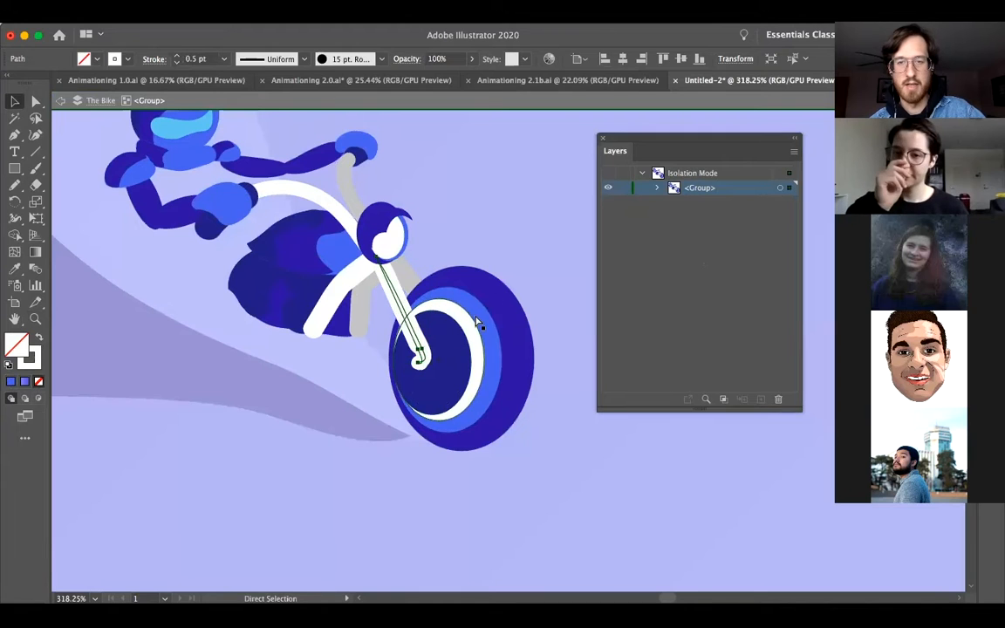
{"action": "key", "text": "v"}
{"action": "key", "text": "super+shift+a"}
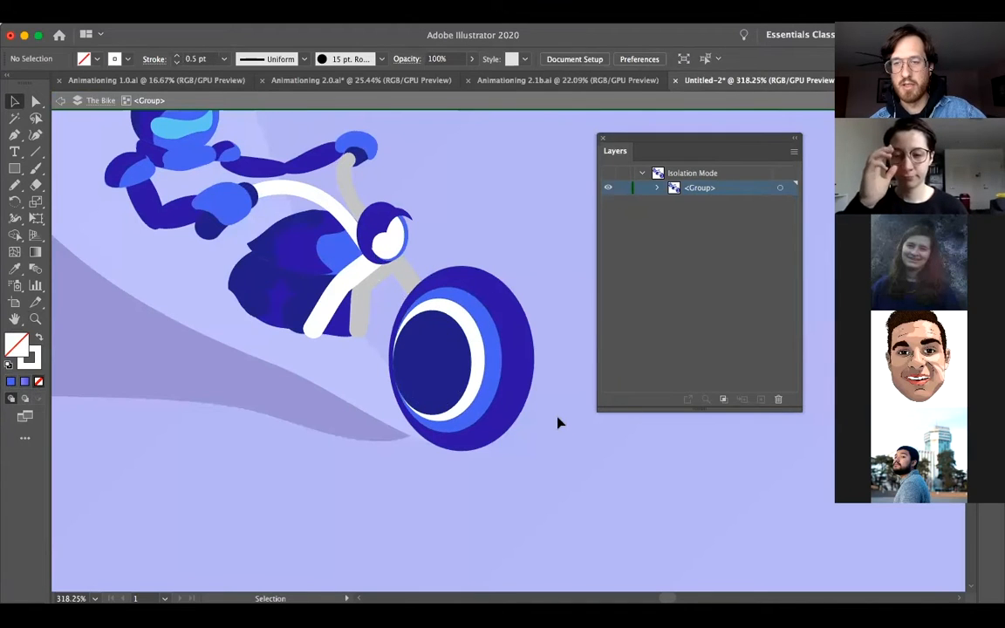
{"action": "double_click", "coordinate": [559, 423]}
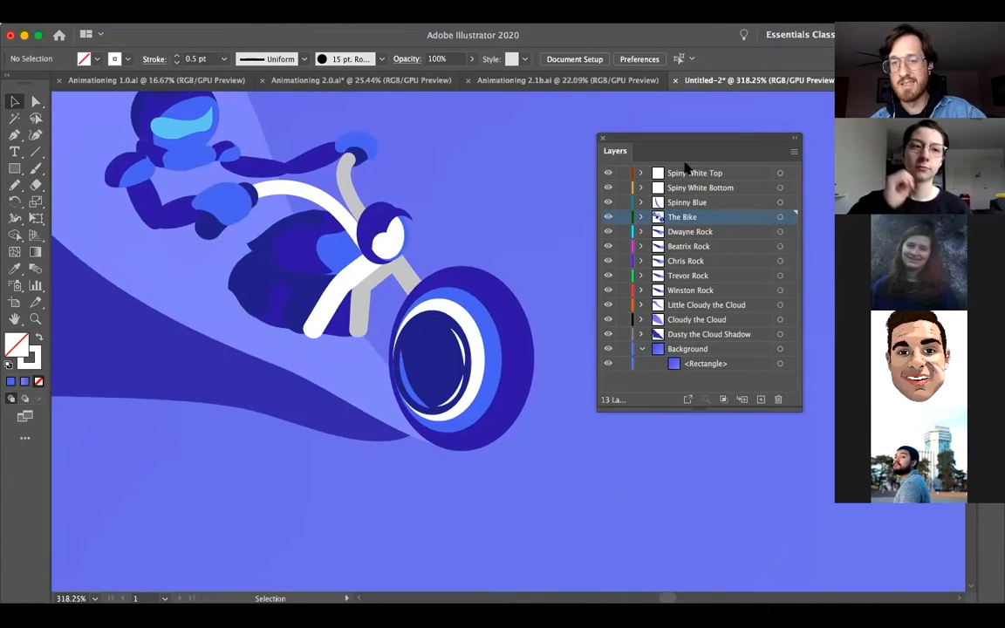
Create a layer named Wheel Bar Top above all others and paste the white front fork leg in place on it
{"action": "left_click", "coordinate": [689, 173]}
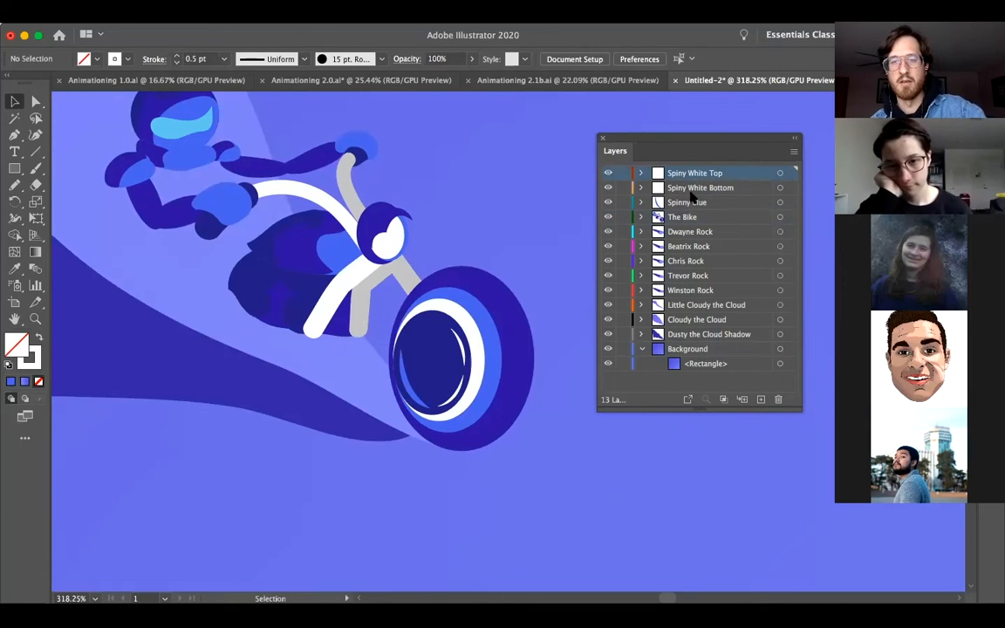
{"action": "left_click", "coordinate": [759, 399]}
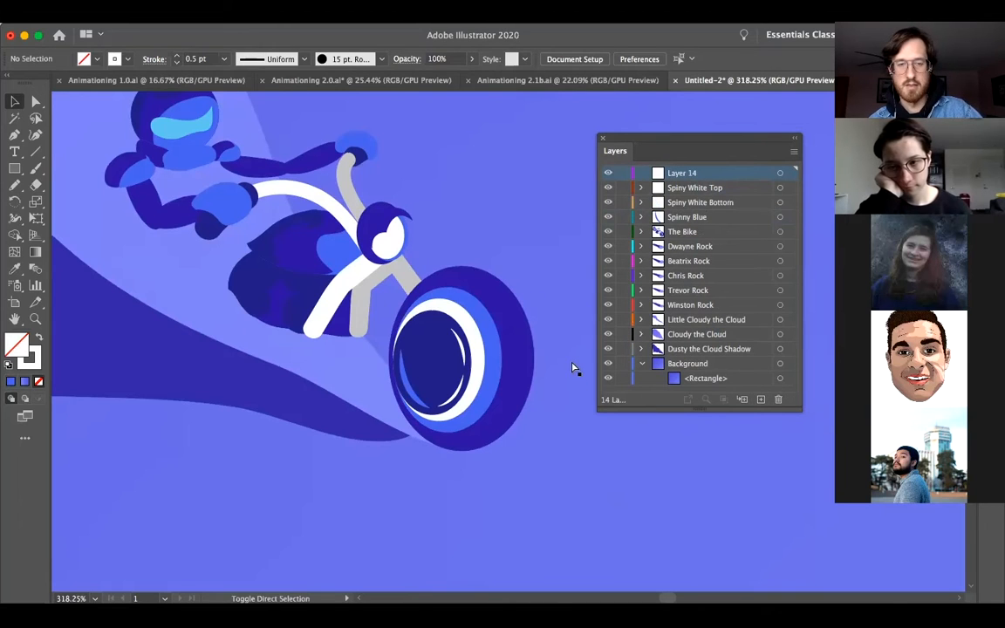
{"action": "key", "text": "super+f"}
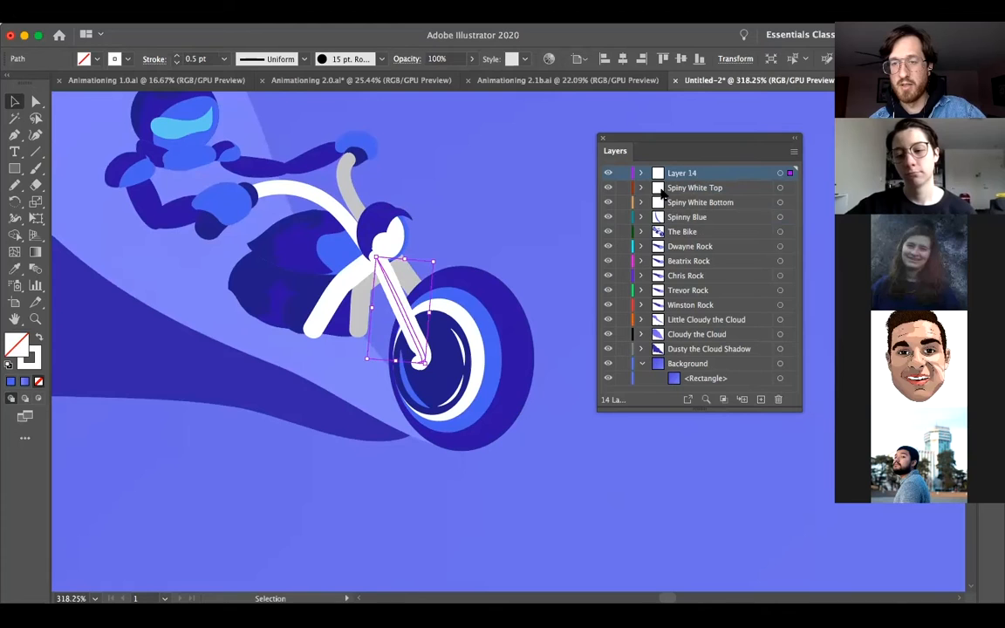
{"action": "double_click", "coordinate": [685, 174]}
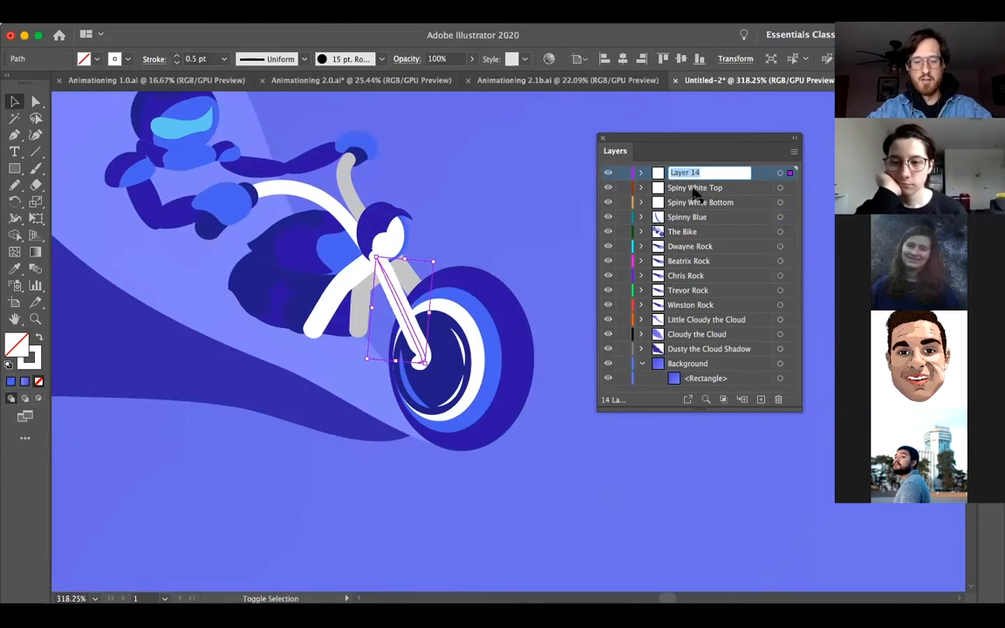
{"action": "type", "text": "Wheel"}
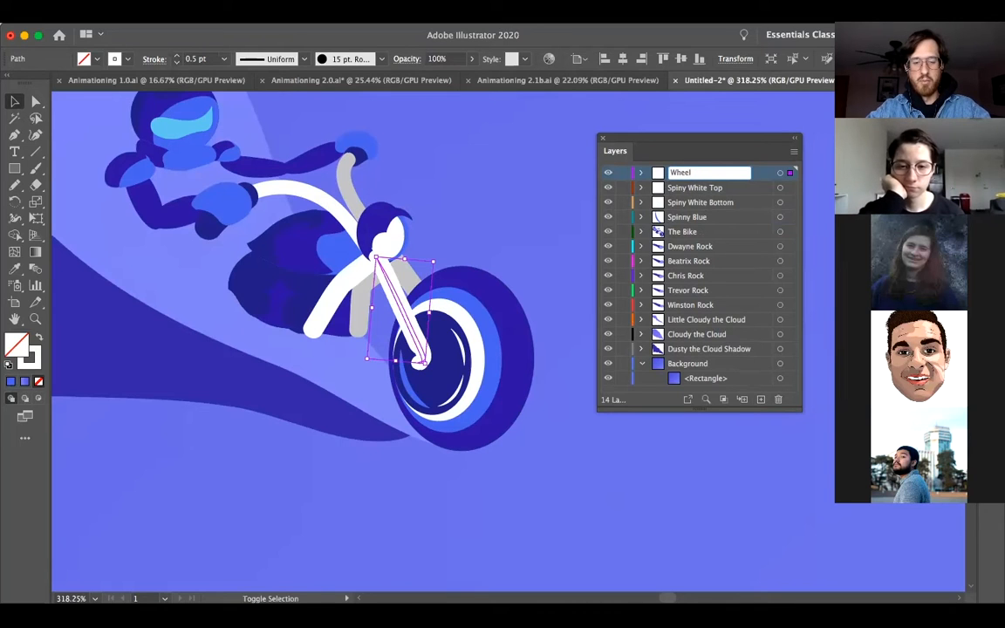
{"action": "type", "text": " Bar Top"}
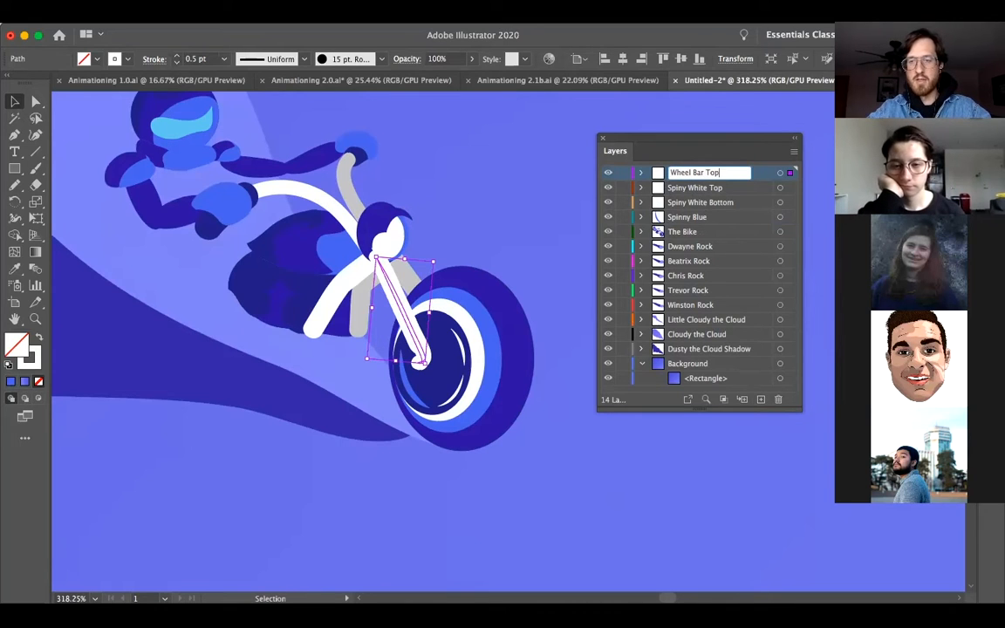
{"action": "key", "text": "Return"}
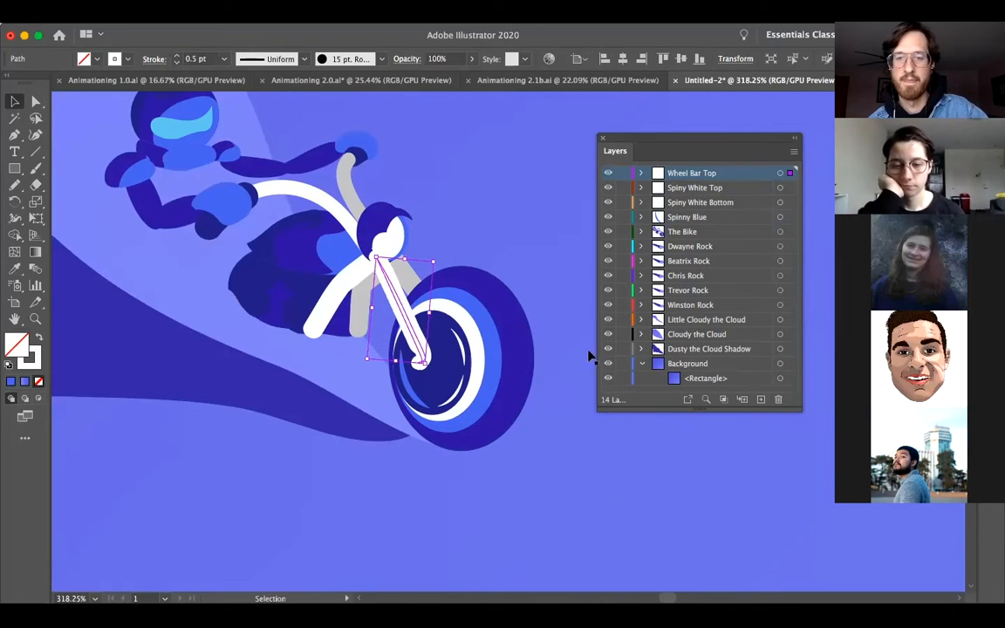
Isolate the motorcycle group, cut out the light grey rear fork leg behind the front wheel and leave isolation mode
{"action": "left_click", "coordinate": [686, 231]}
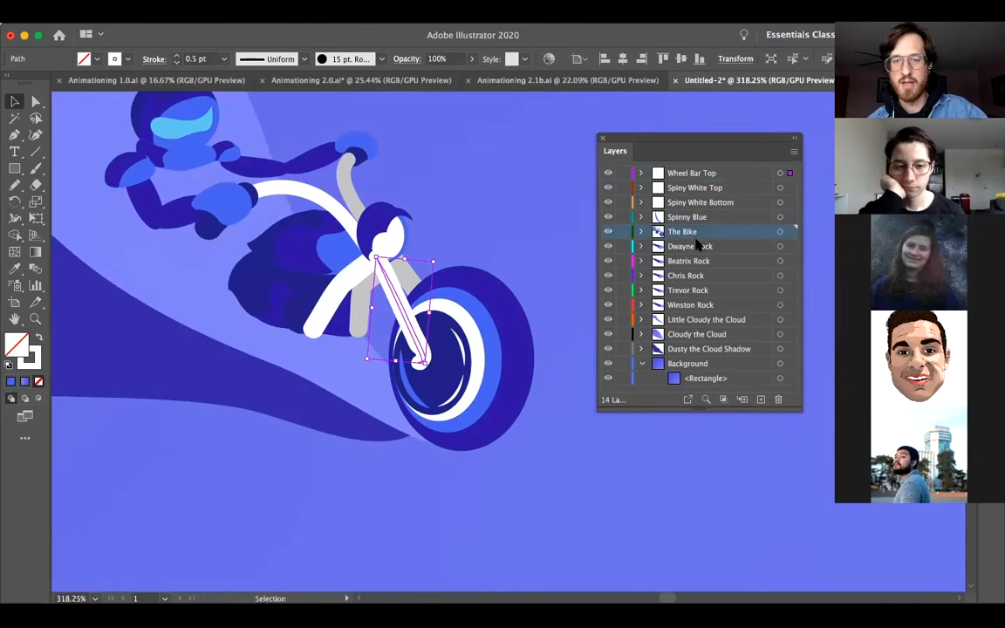
{"action": "double_click", "coordinate": [408, 281]}
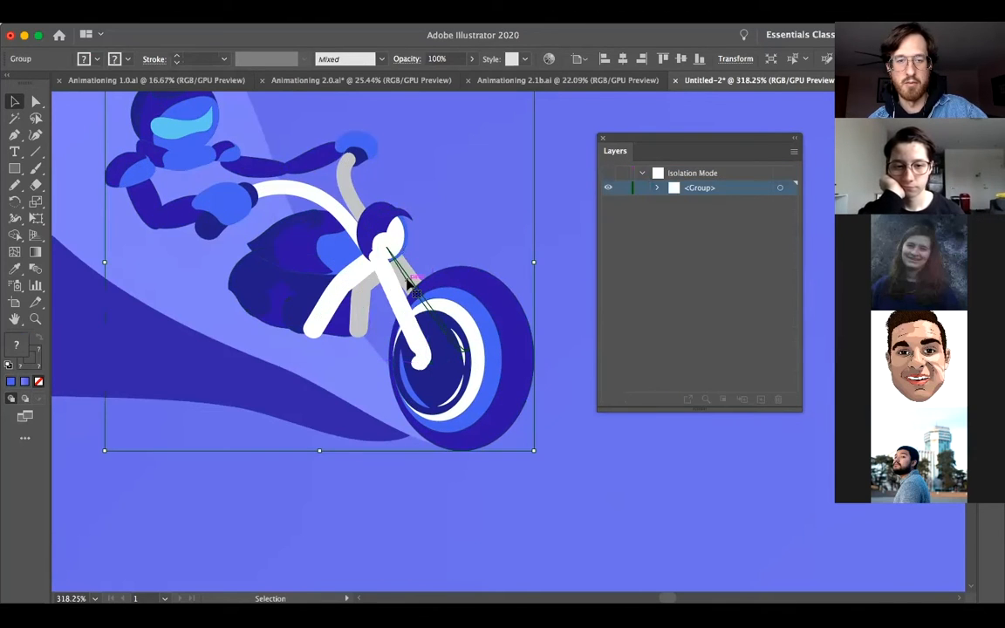
{"action": "left_click", "coordinate": [389, 286]}
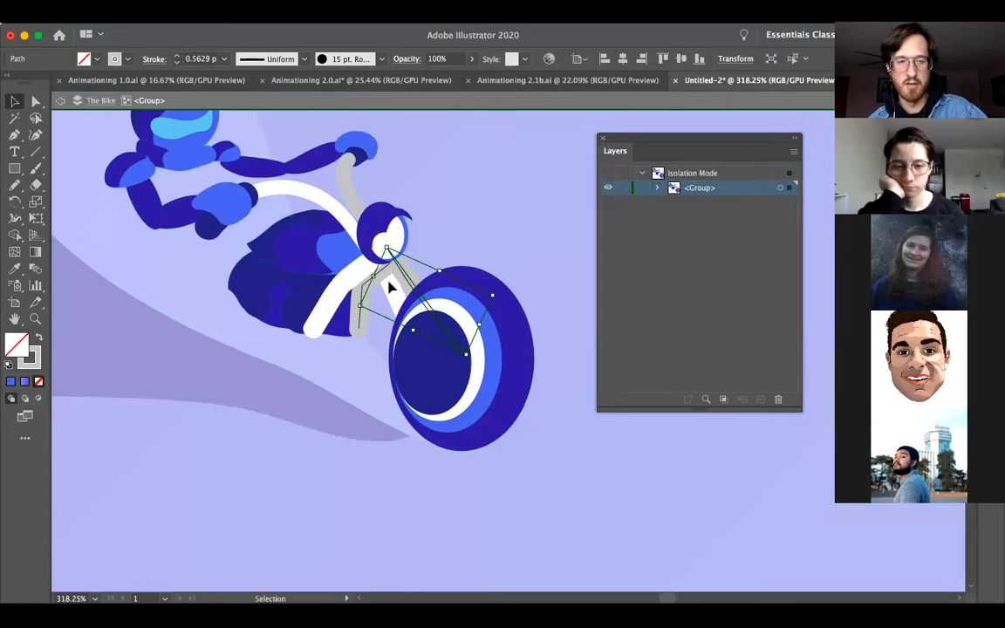
{"action": "key", "text": "a"}
{"action": "key", "text": "super+shift+a"}
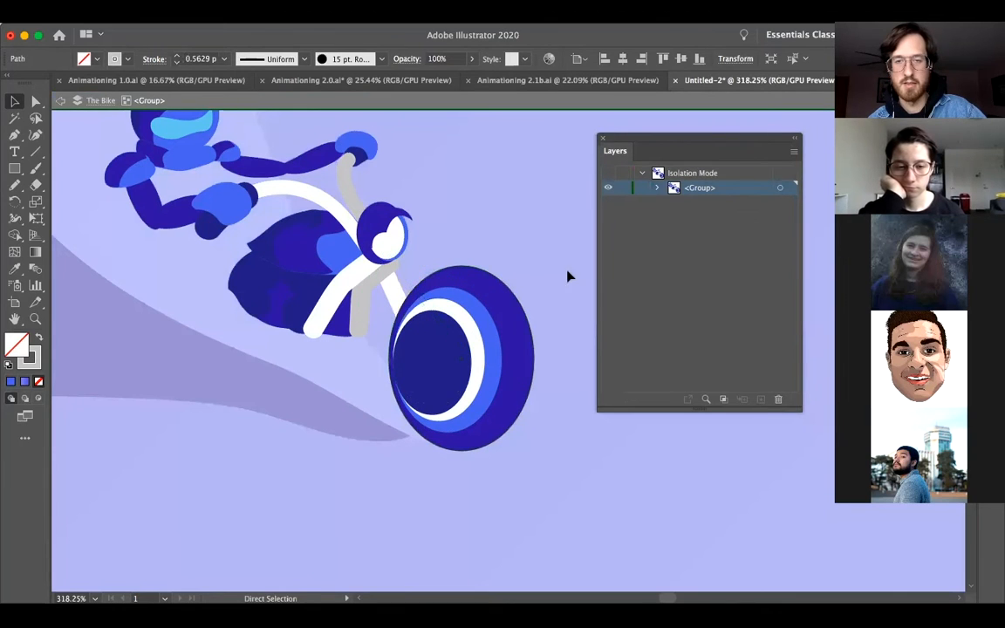
{"action": "key", "text": "v"}
{"action": "double_click", "coordinate": [579, 426]}
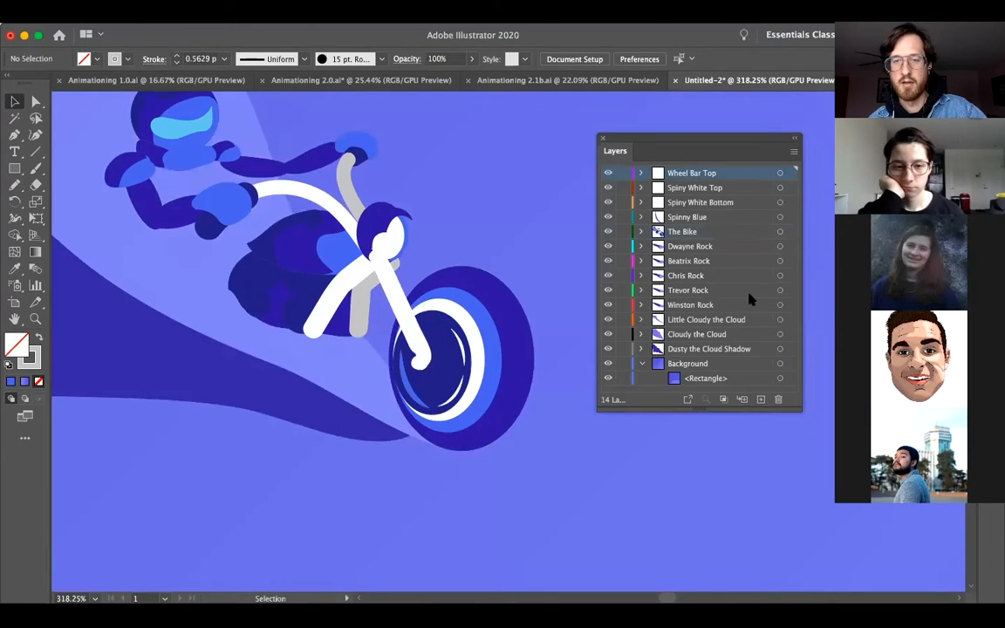
Create a layer named Wheel Bar Back directly below The Bike and paste the grey fork leg in place on it
{"action": "left_click", "coordinate": [683, 246]}
{"action": "left_click_drag", "start_coordinate": [654, 235], "coordinate": [761, 403]}
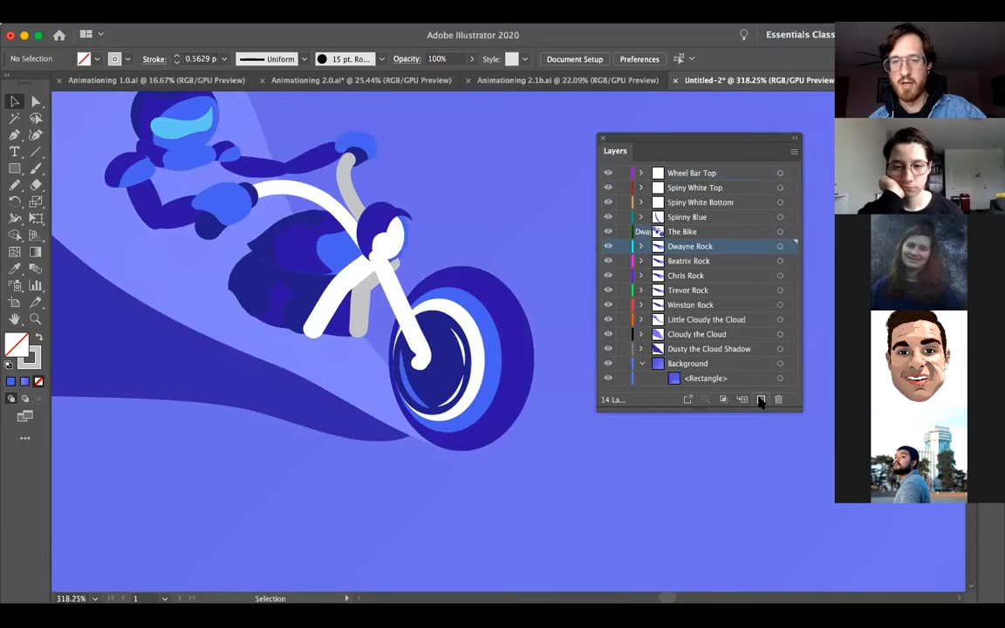
{"action": "left_click", "coordinate": [760, 399]}
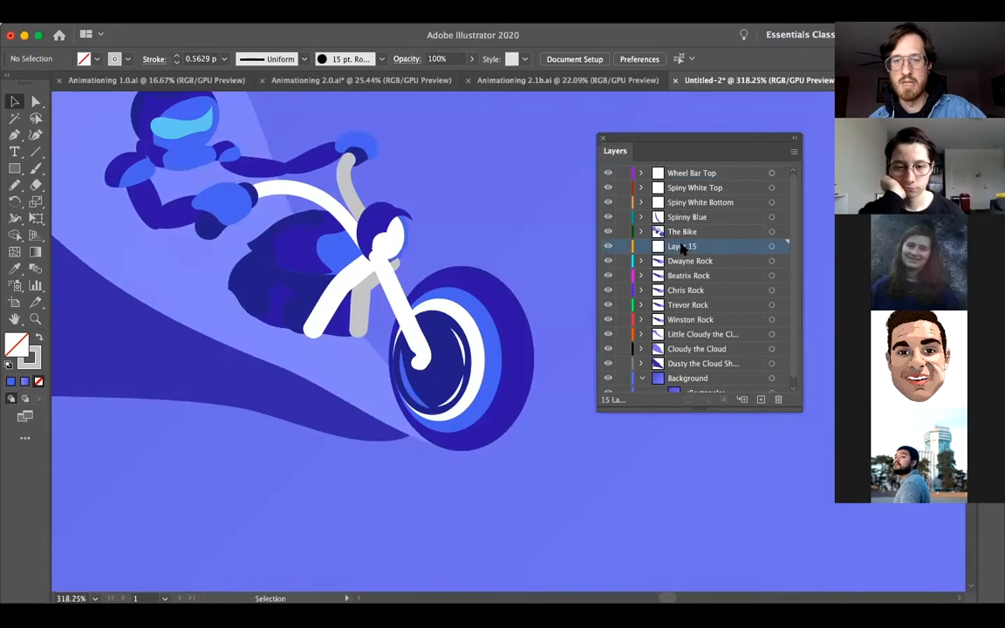
{"action": "double_click", "coordinate": [683, 247]}
{"action": "type", "text": "Wheel Ba"}
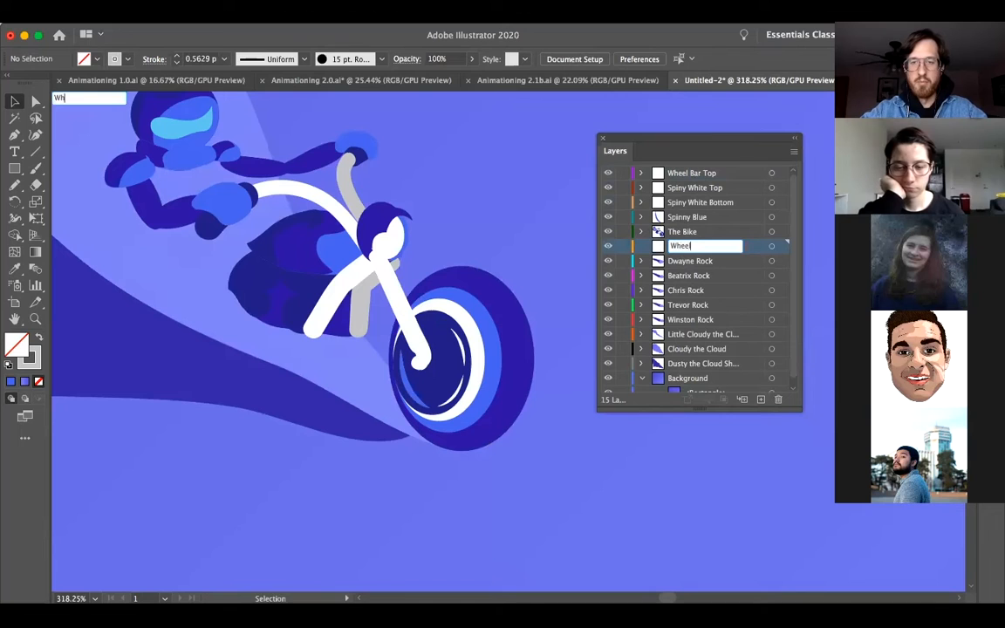
{"action": "type", "text": "bar"}
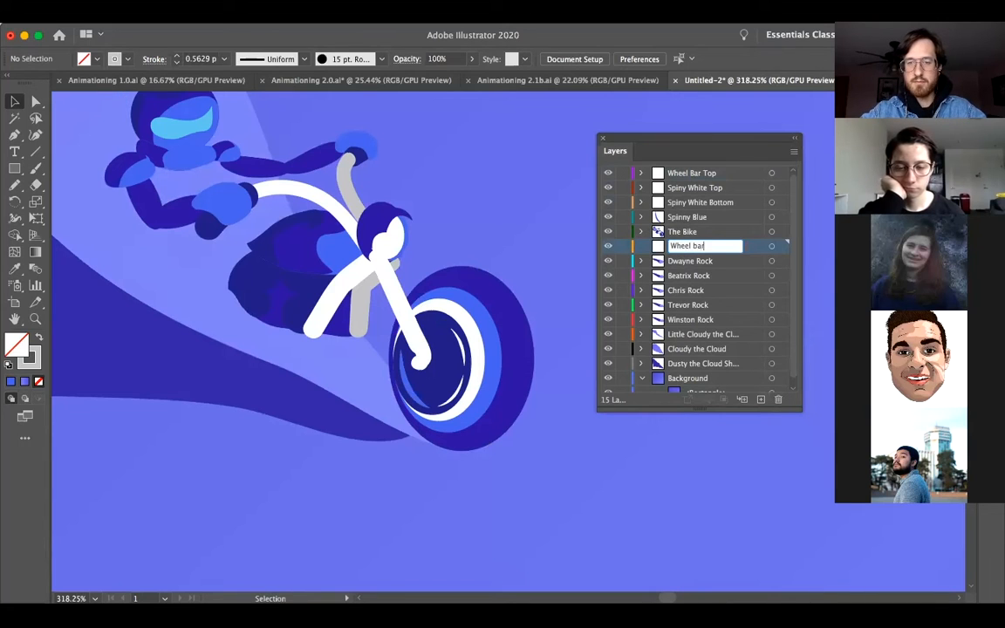
{"action": "type", "text": " Bac Br Bar Back"}
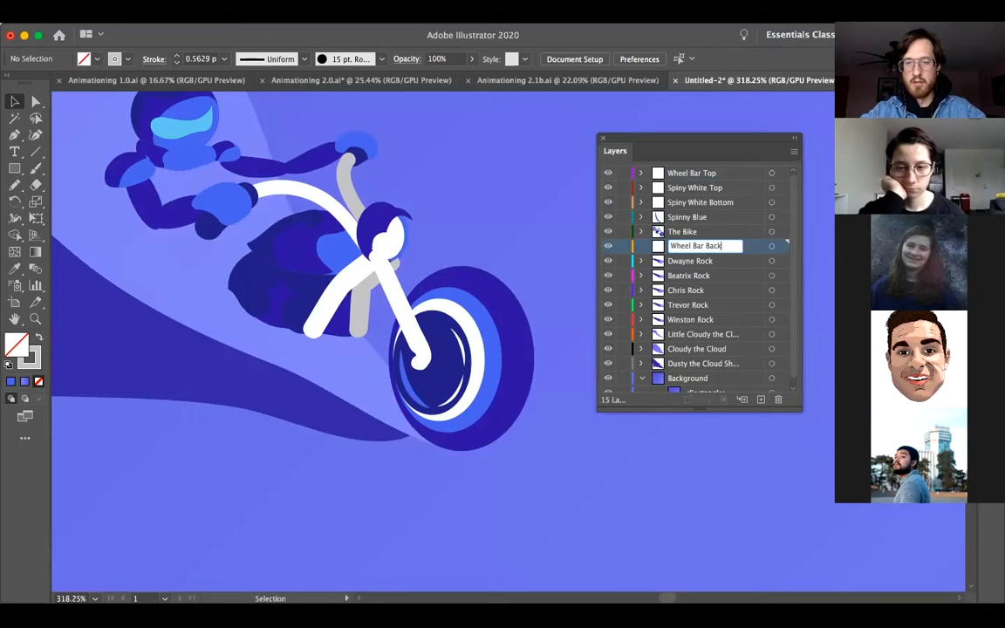
{"action": "key", "text": "Return"}
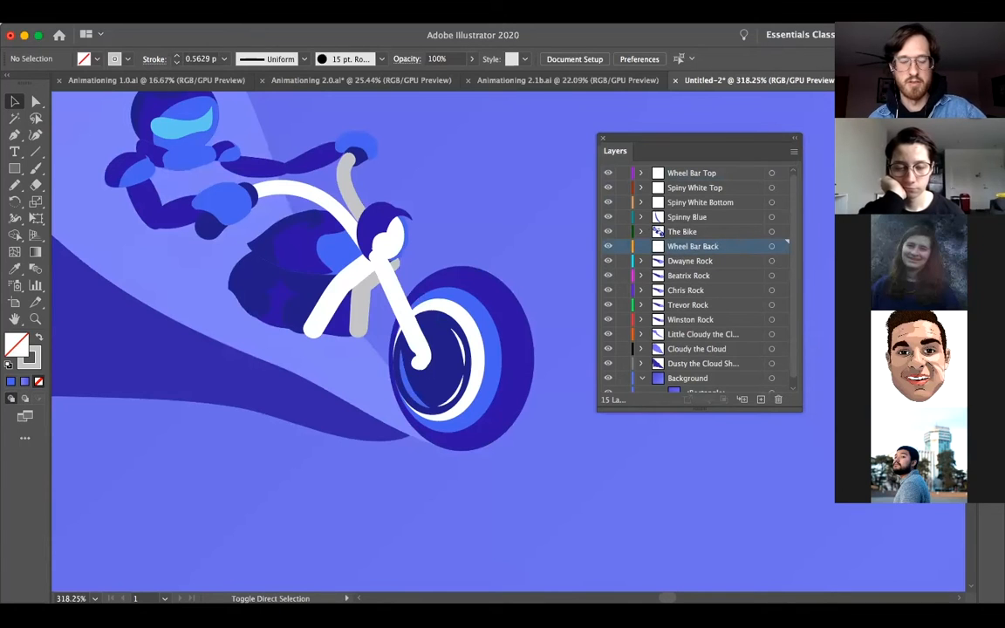
{"action": "left_click", "coordinate": [401, 288]}
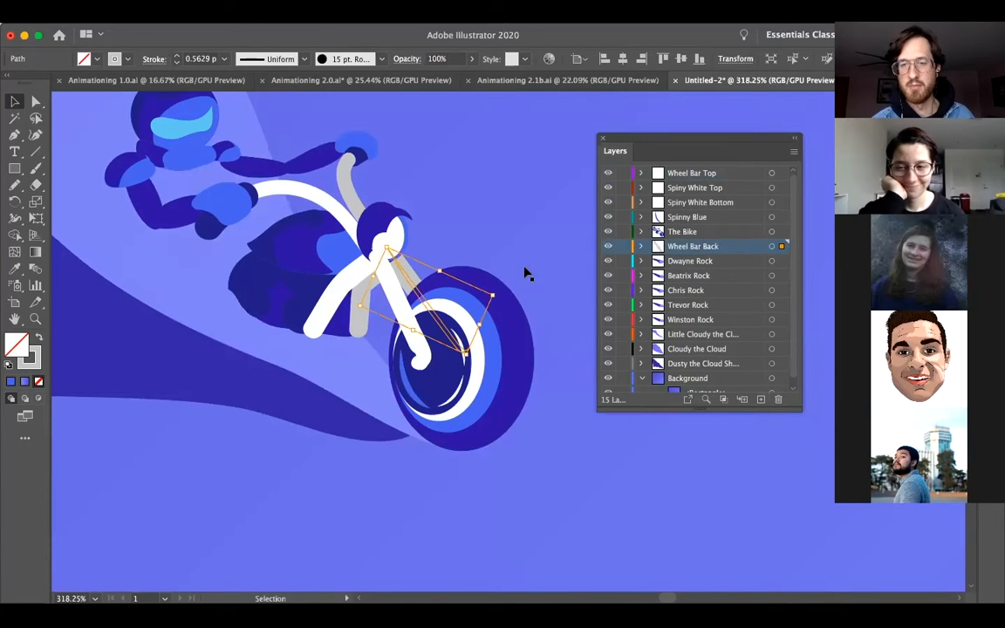
Correct the spelling of the two white highlight layers to Spinny White Bottom and Spinny White Top
{"action": "double_click", "coordinate": [683, 204]}
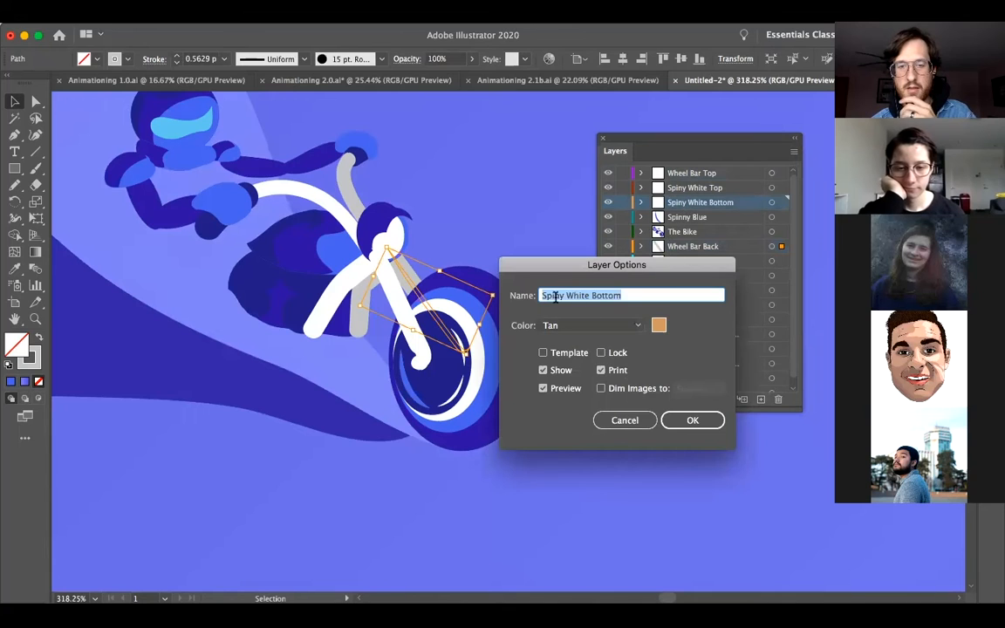
{"action": "left_click", "coordinate": [555, 296]}
{"action": "type", "text": "n"}
{"action": "left_click", "coordinate": [689, 421]}
{"action": "double_click", "coordinate": [682, 189]}
{"action": "left_click", "coordinate": [679, 187]}
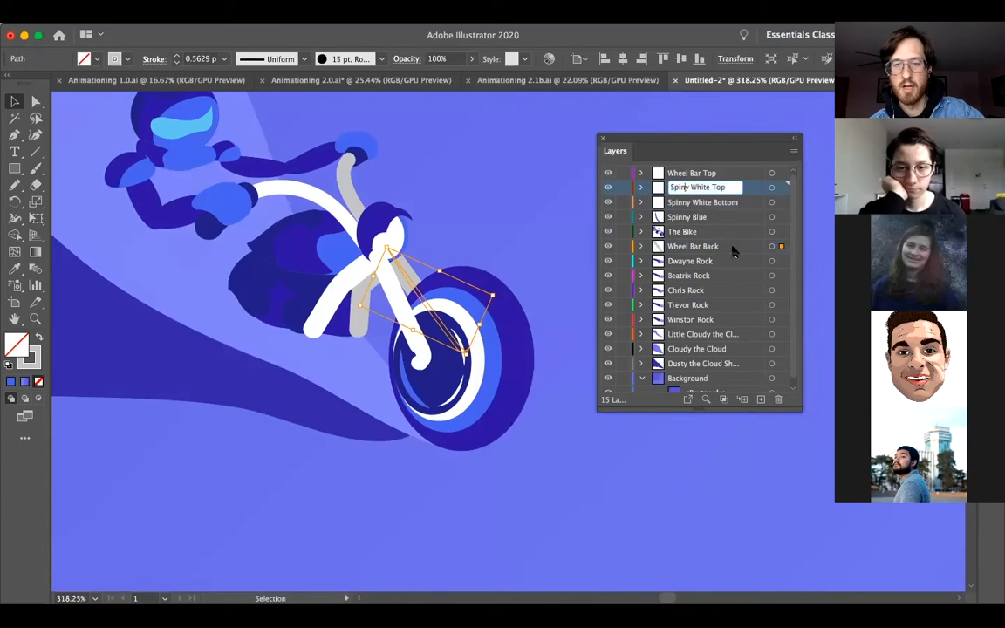
{"action": "type", "text": "n"}
{"action": "key", "text": "Return"}
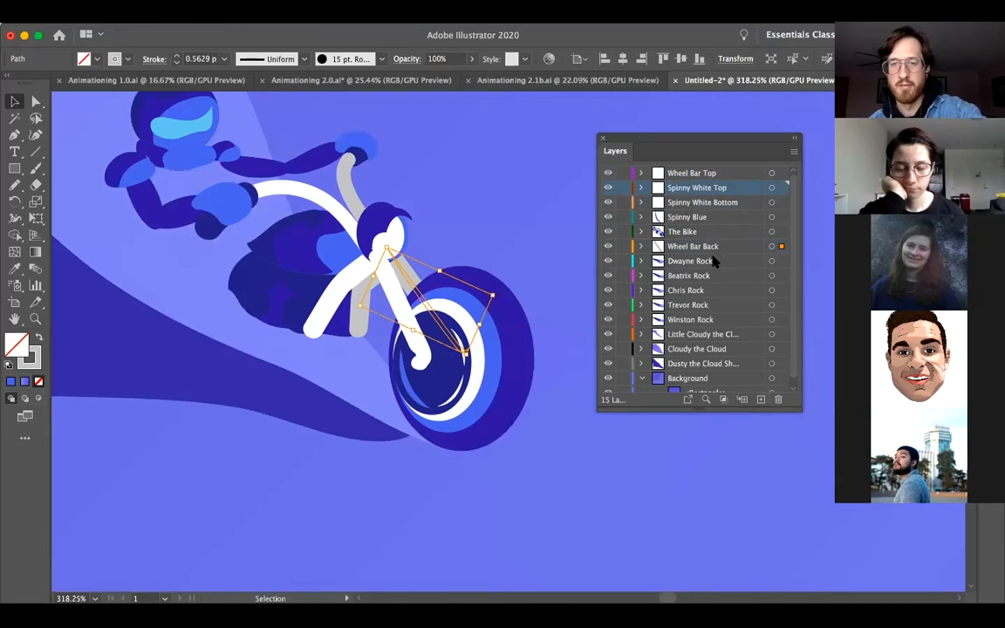
Isolate the motorcycle group and select the headlight's white ellipse together with its surrounding shapes
{"action": "left_click", "coordinate": [537, 442]}
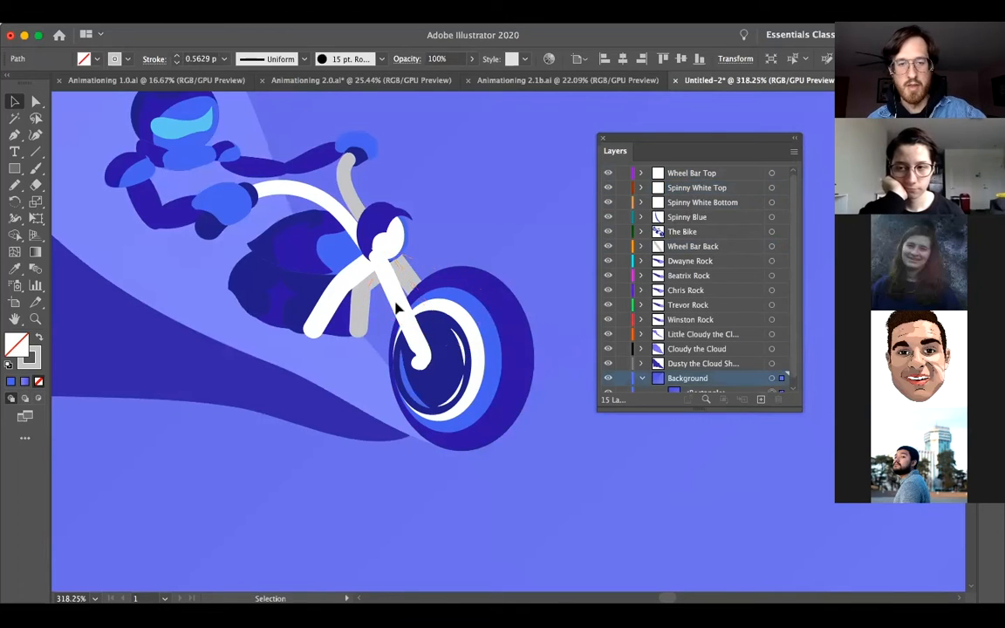
{"action": "scroll", "coordinate": [390, 236], "scroll_direction": "left", "scroll_amount": 3}
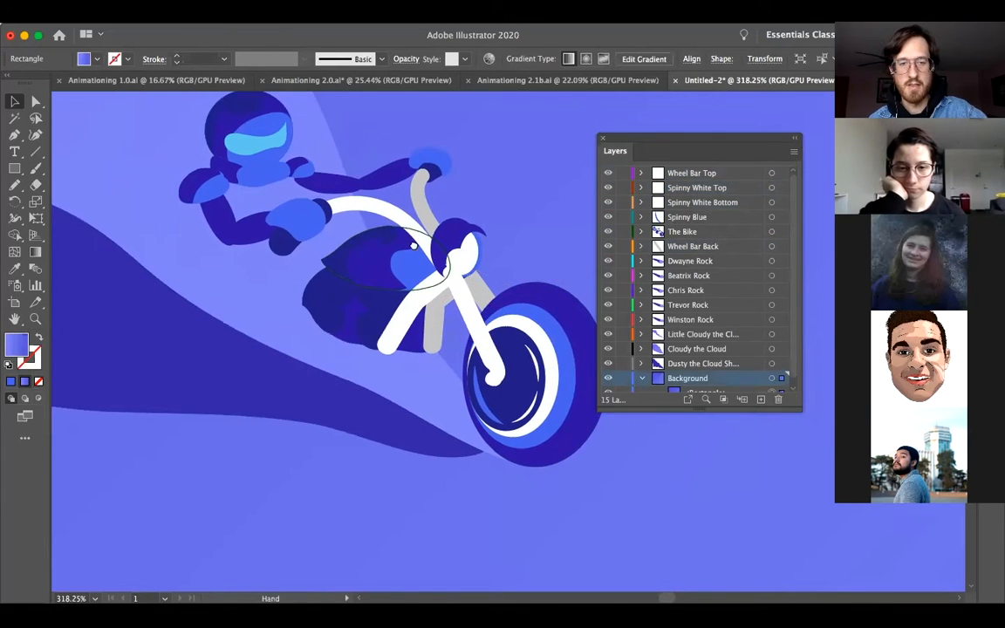
{"action": "left_click", "coordinate": [479, 262]}
{"action": "double_click", "coordinate": [479, 261]}
{"action": "left_click", "coordinate": [476, 260]}
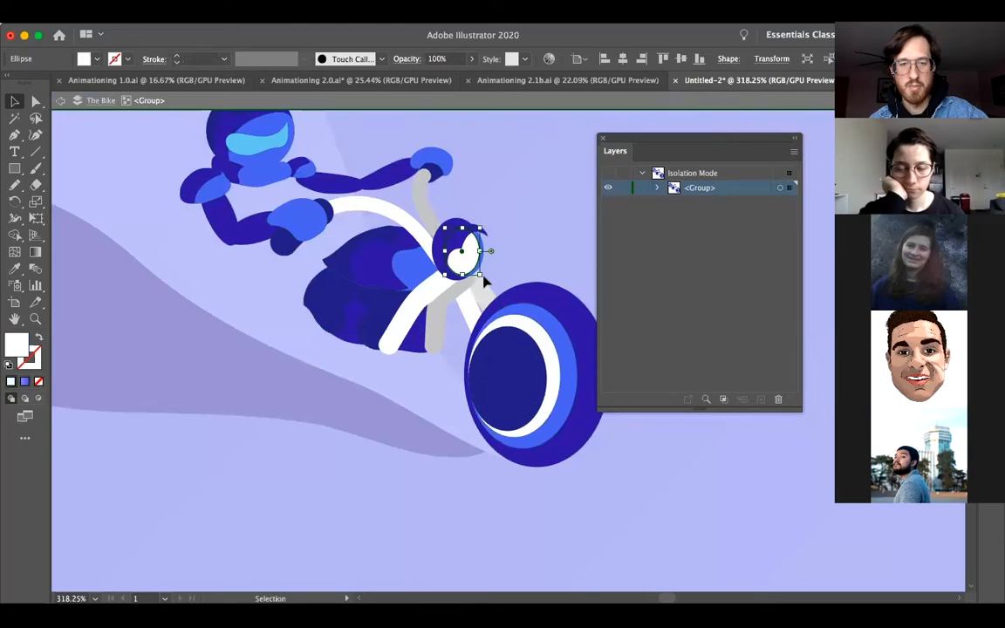
{"action": "scroll", "coordinate": [479, 249], "scroll_direction": "up", "scroll_amount": 5}
{"action": "left_click", "coordinate": [491, 264], "text": "shift"}
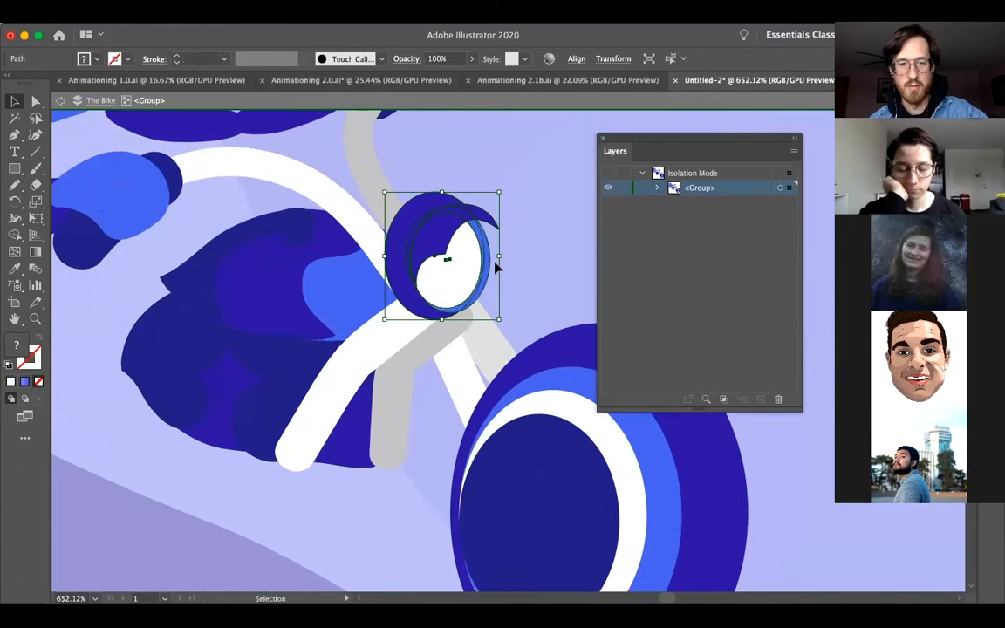
Try moving the headlight's dark blue visor away from the lamp, and undo the move
{"action": "scroll", "coordinate": [441, 263], "scroll_direction": "right", "scroll_amount": 3}
{"action": "scroll", "coordinate": [441, 262], "scroll_direction": "up", "scroll_amount": 2}
{"action": "left_click", "coordinate": [471, 287]}
{"action": "left_click_drag", "start_coordinate": [374, 262], "coordinate": [506, 224]}
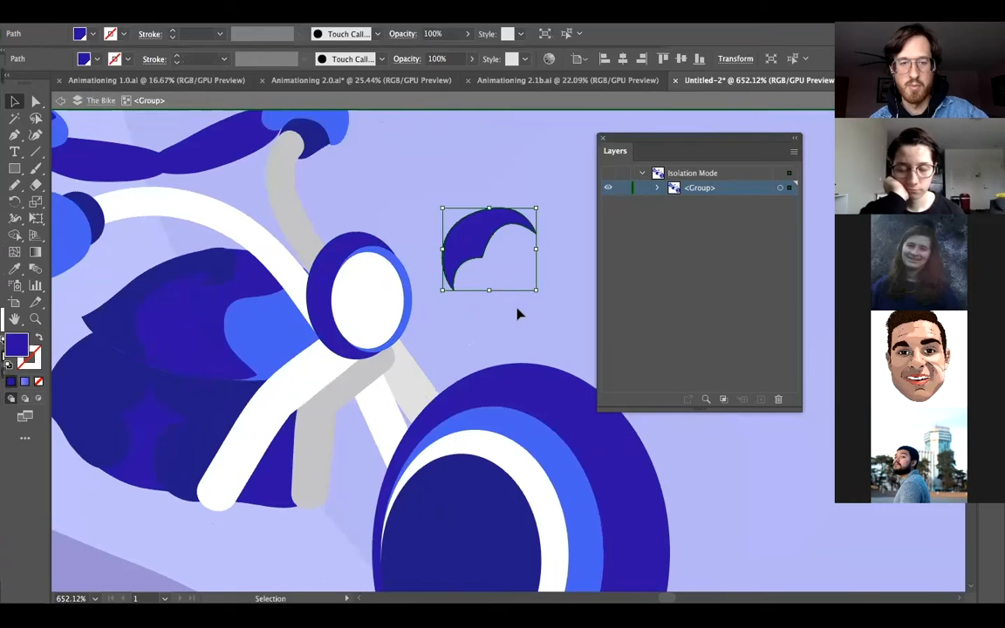
{"action": "key", "text": "super+z"}
{"action": "key", "text": "super+z"}
Select all of the headlight's shapes, cut them from the motorcycle group and leave isolation mode
{"action": "left_click", "coordinate": [497, 281]}
{"action": "key", "text": "z"}
{"action": "left_click_drag", "start_coordinate": [502, 274], "coordinate": [446, 307]}
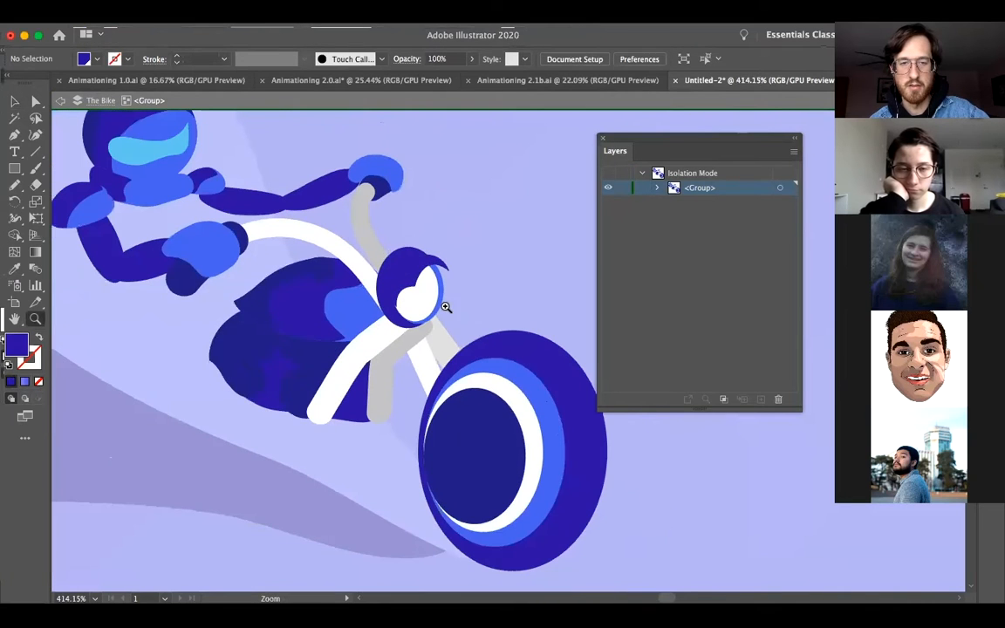
{"action": "key", "text": "v"}
{"action": "left_click", "coordinate": [419, 281]}
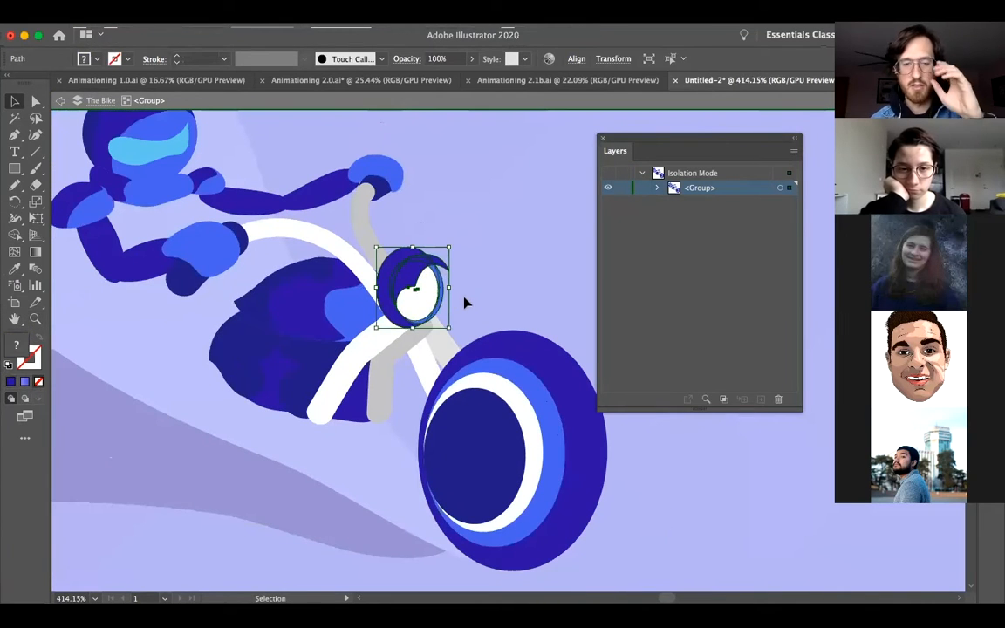
{"action": "key", "text": "super+x"}
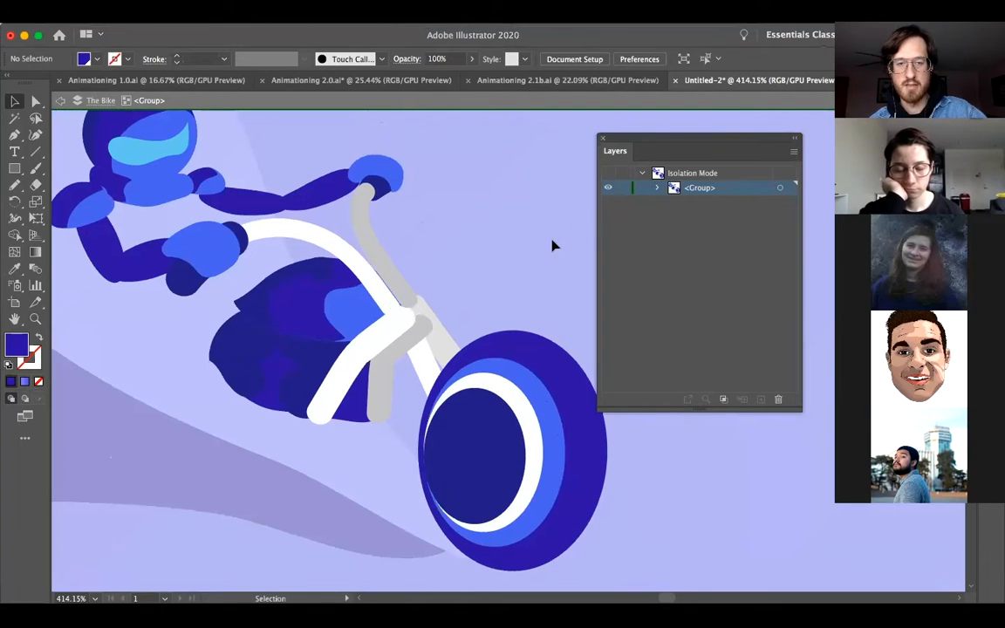
{"action": "double_click", "coordinate": [506, 296]}
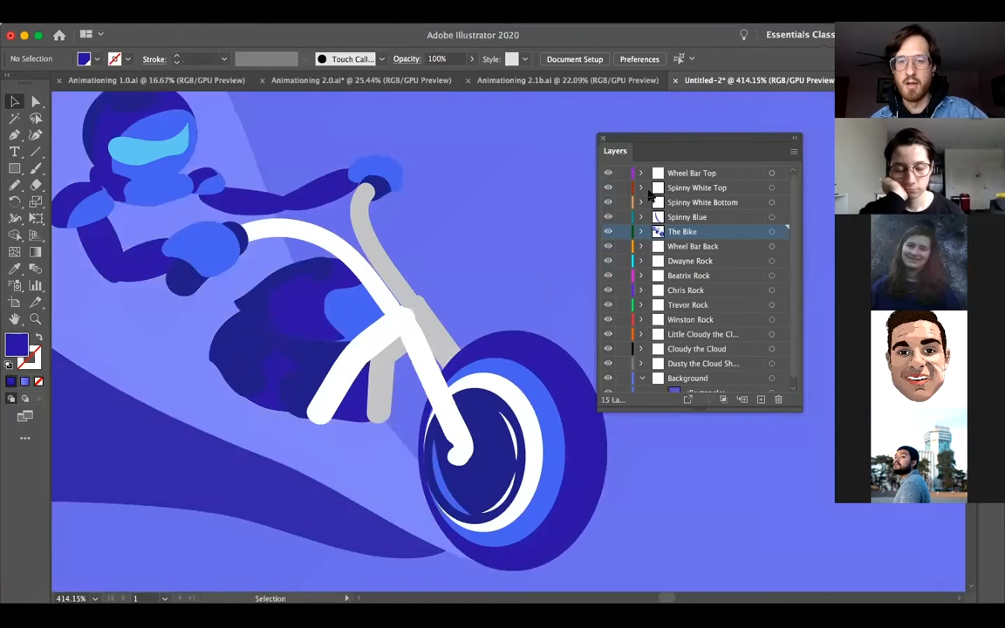
Create a new layer at the top of the stack, paste the headlight shapes in place and name the layer Head Light
{"action": "left_click", "coordinate": [760, 399]}
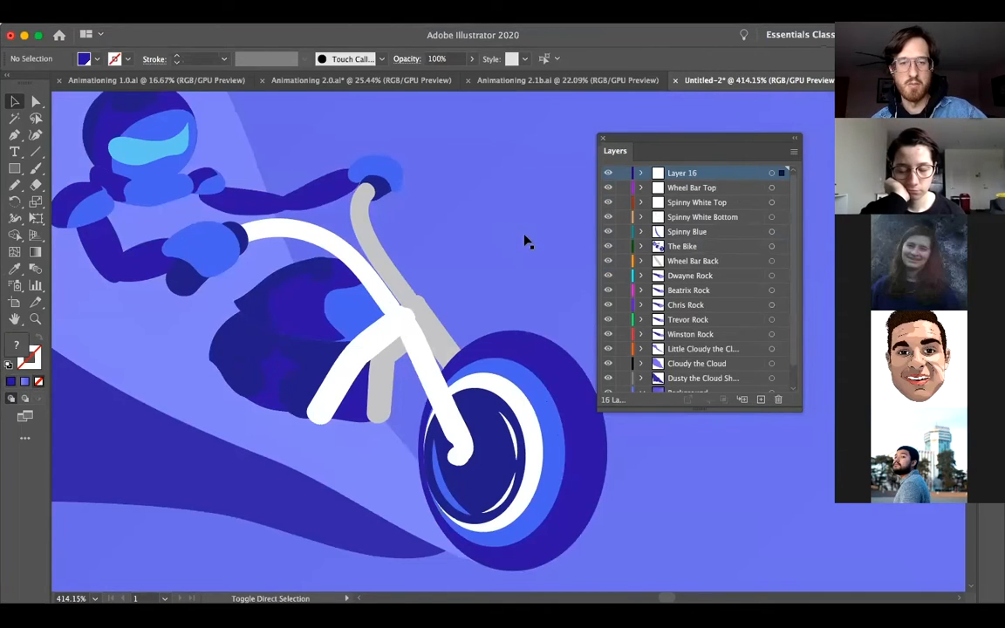
{"action": "key", "text": "super+f"}
{"action": "double_click", "coordinate": [686, 177]}
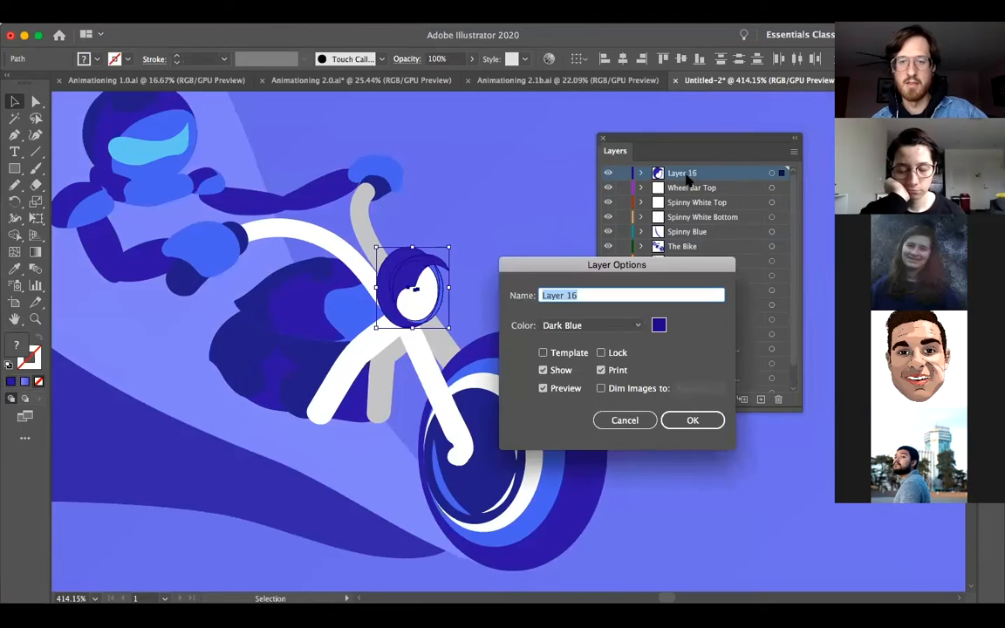
{"action": "type", "text": "Light"}
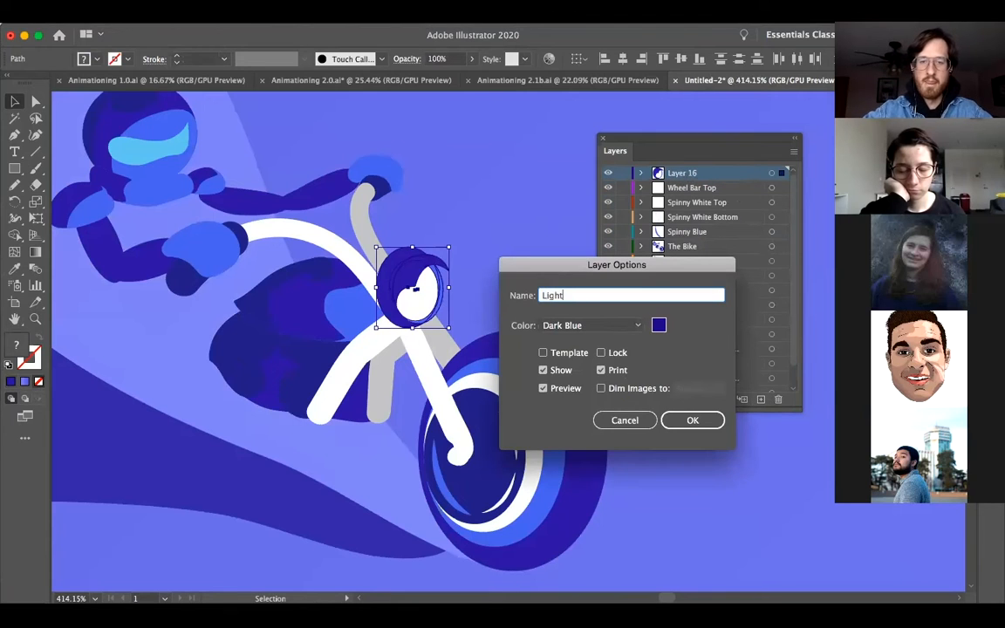
{"action": "type", "text": "Head-"}
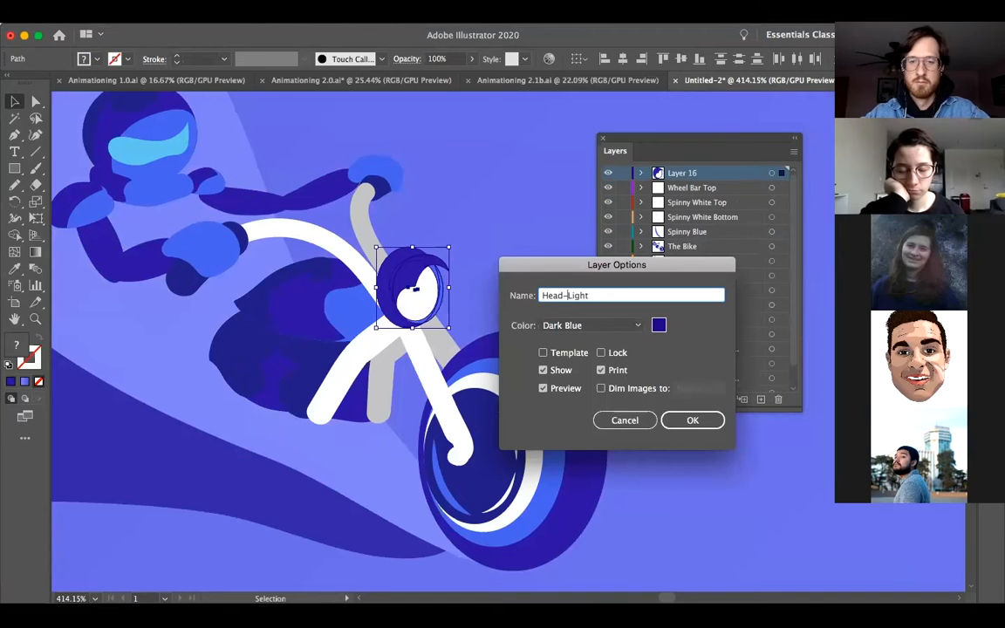
{"action": "left_click", "coordinate": [685, 420]}
Isolate the motorcycle group, cut the dark blue lower body shapes with the white and grey struts, and leave isolation mode
{"action": "key", "text": "z"}
{"action": "left_click_drag", "start_coordinate": [520, 307], "coordinate": [373, 314]}
{"action": "key", "text": "v"}
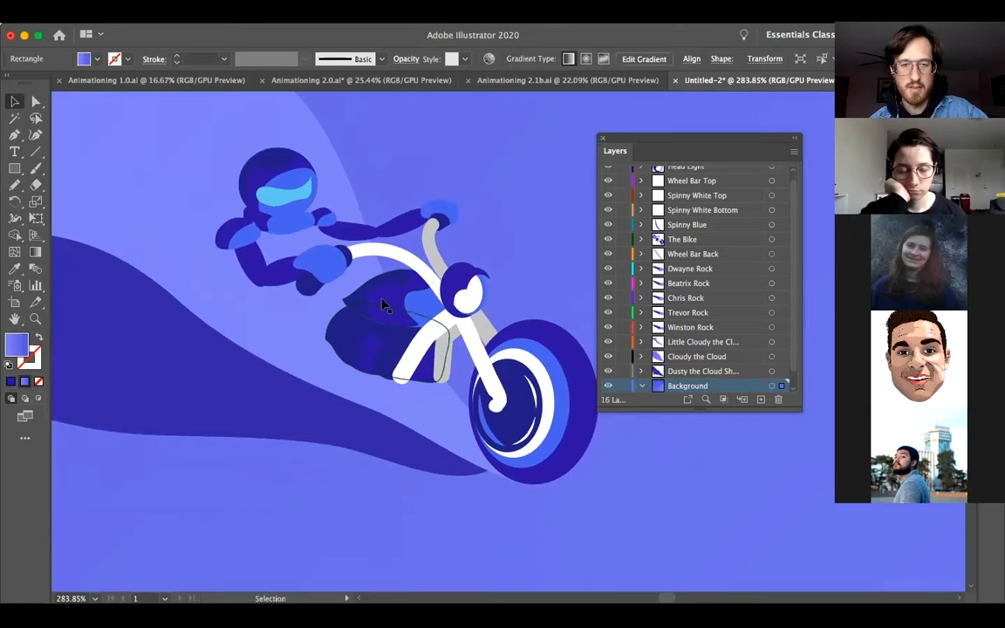
{"action": "left_click", "coordinate": [379, 350]}
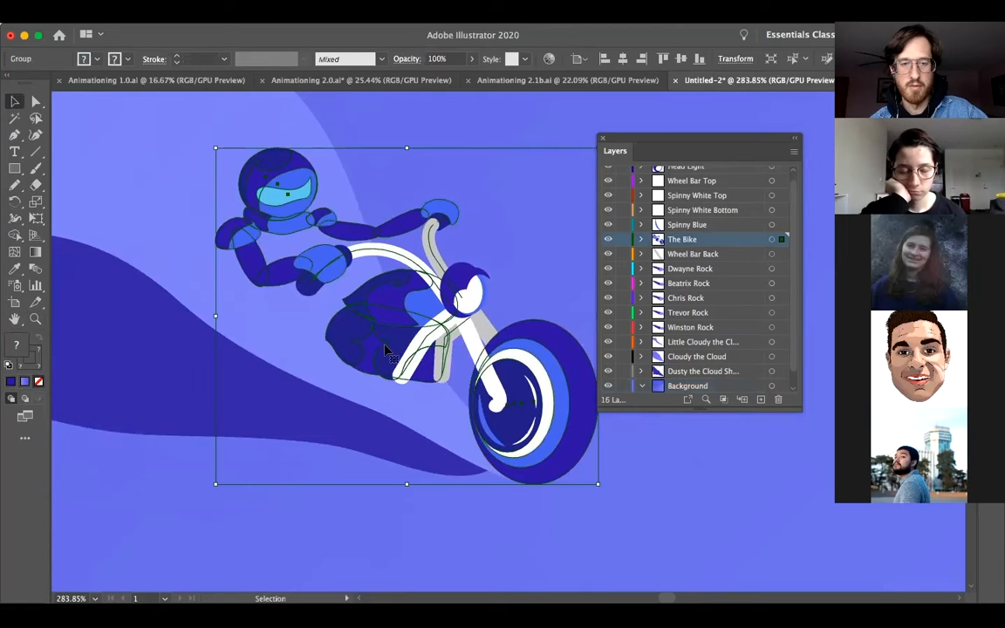
{"action": "double_click", "coordinate": [379, 353]}
{"action": "left_click", "coordinate": [377, 357]}
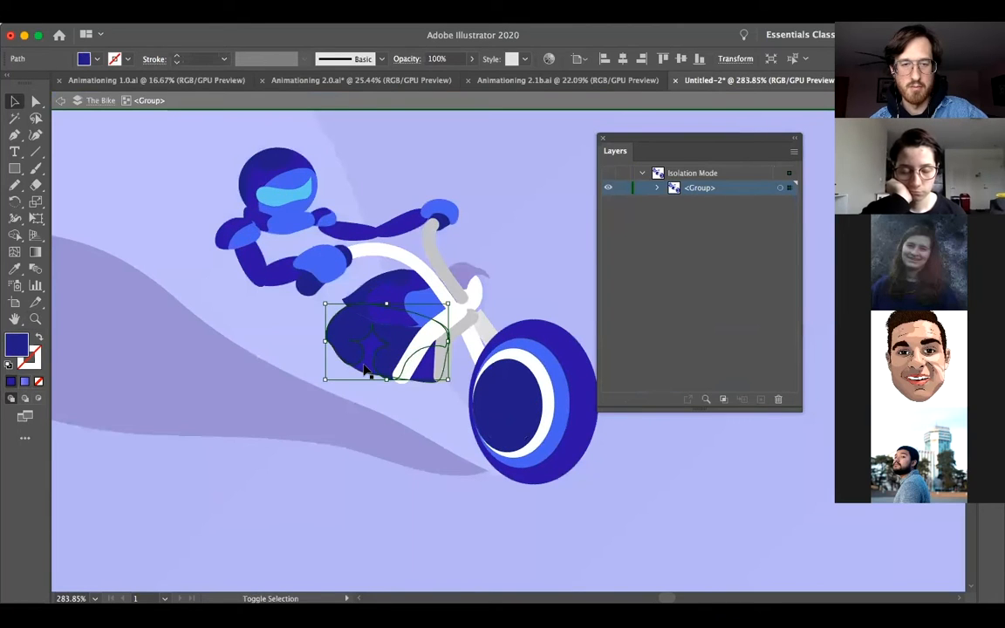
{"action": "left_click", "coordinate": [422, 342], "text": "shift"}
{"action": "left_click", "coordinate": [440, 368], "text": "shift"}
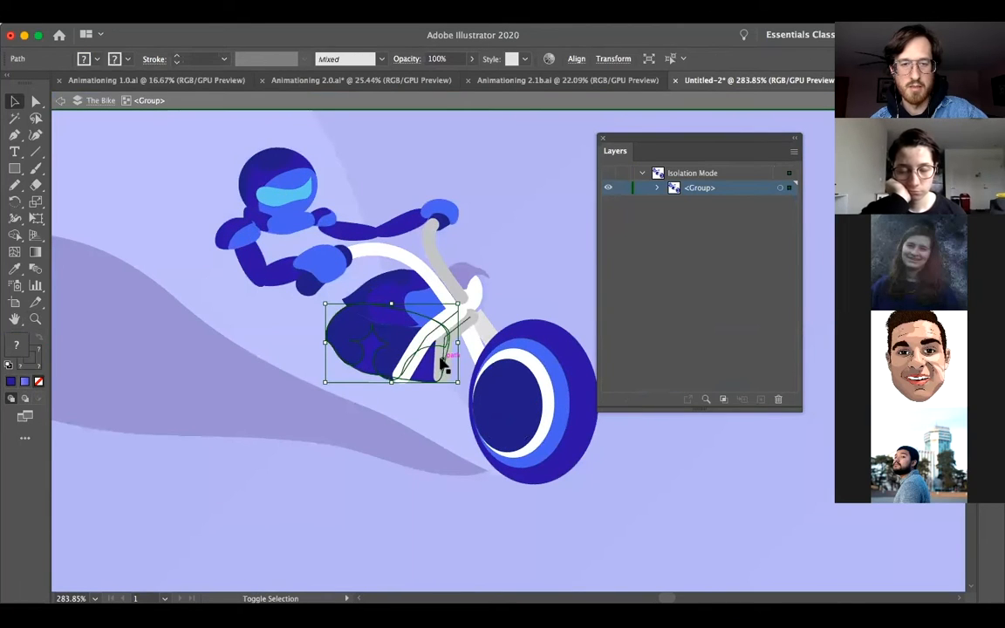
{"action": "left_click", "coordinate": [451, 332], "text": "shift"}
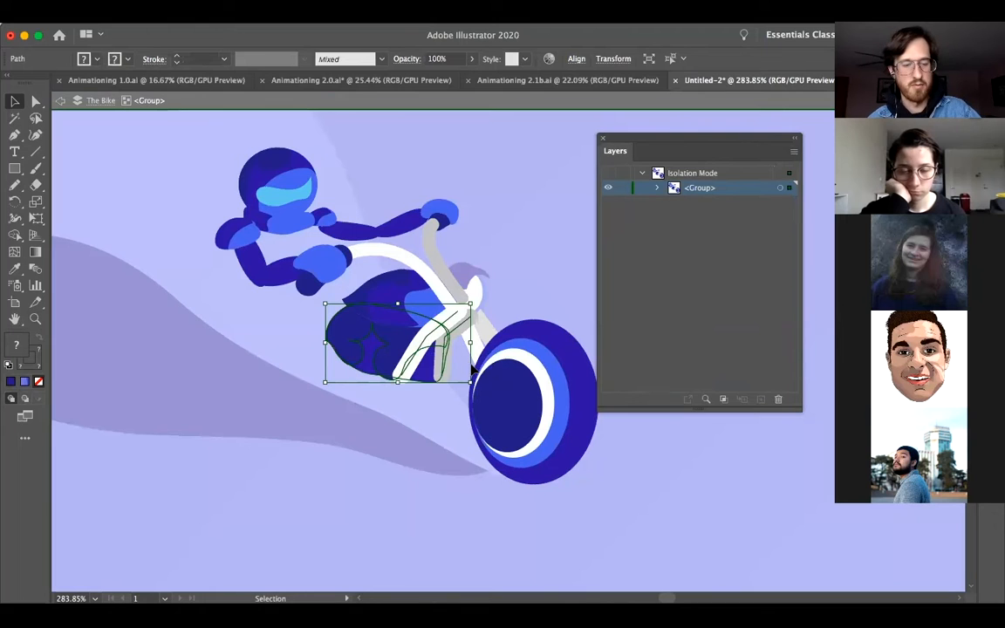
{"action": "key", "text": "Delete"}
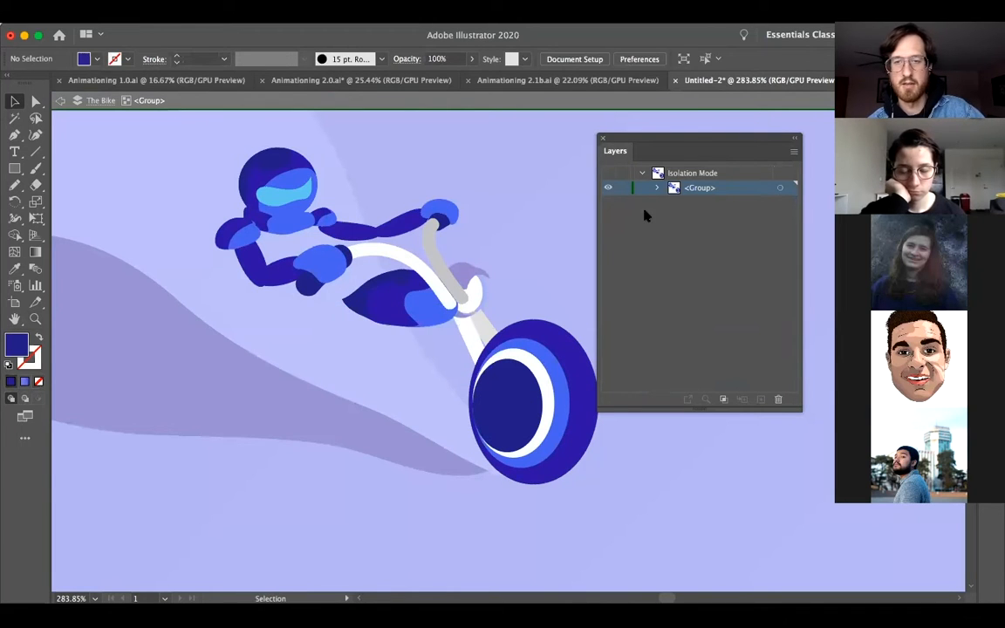
{"action": "double_click", "coordinate": [532, 251]}
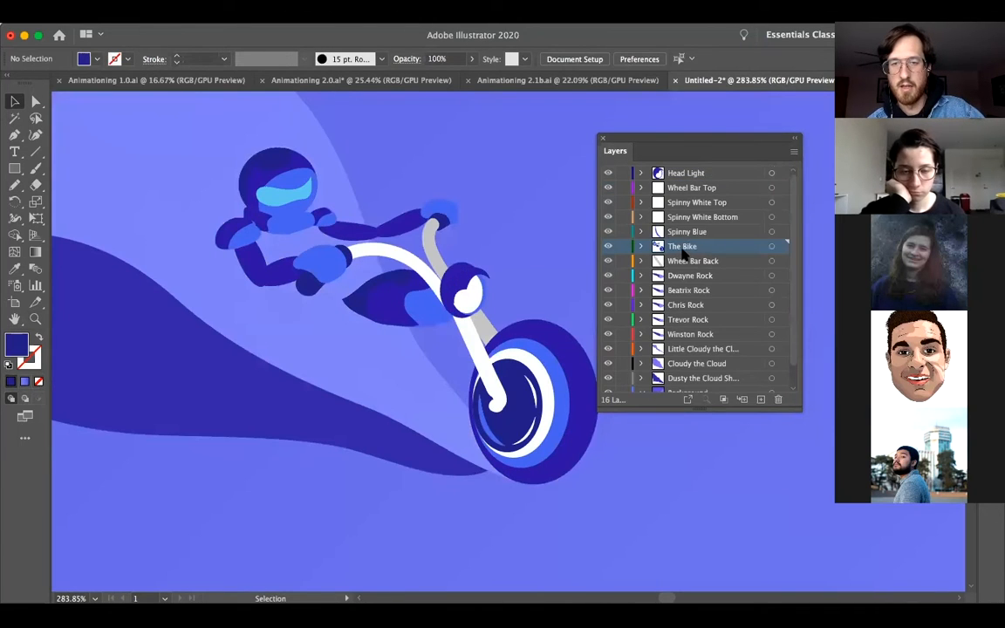
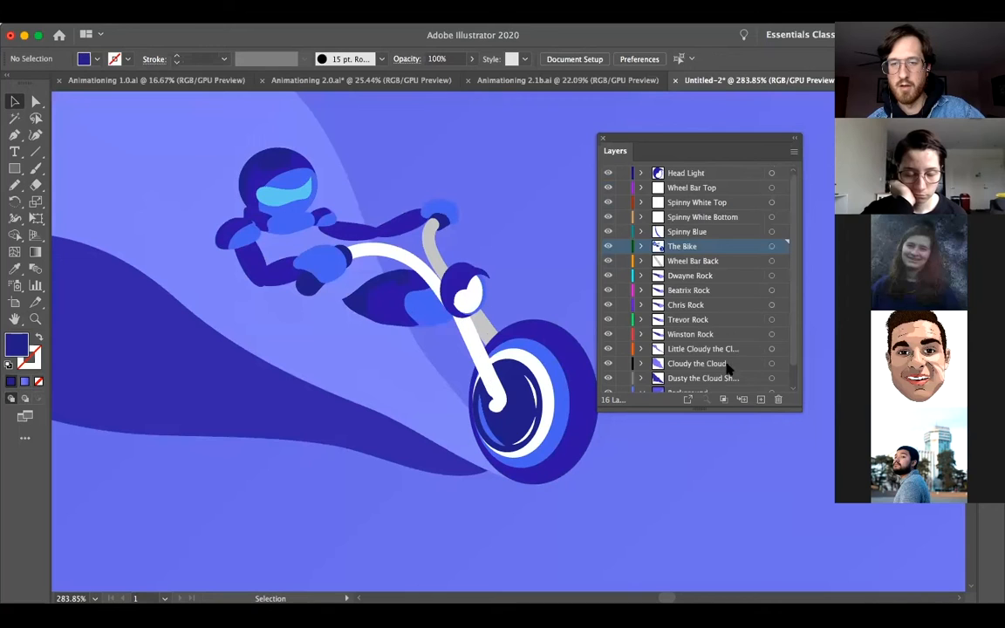
Add a new layer above The Bike, paste the lower body shapes and struts in place, and name it Chasi
{"action": "key", "text": "super+l"}
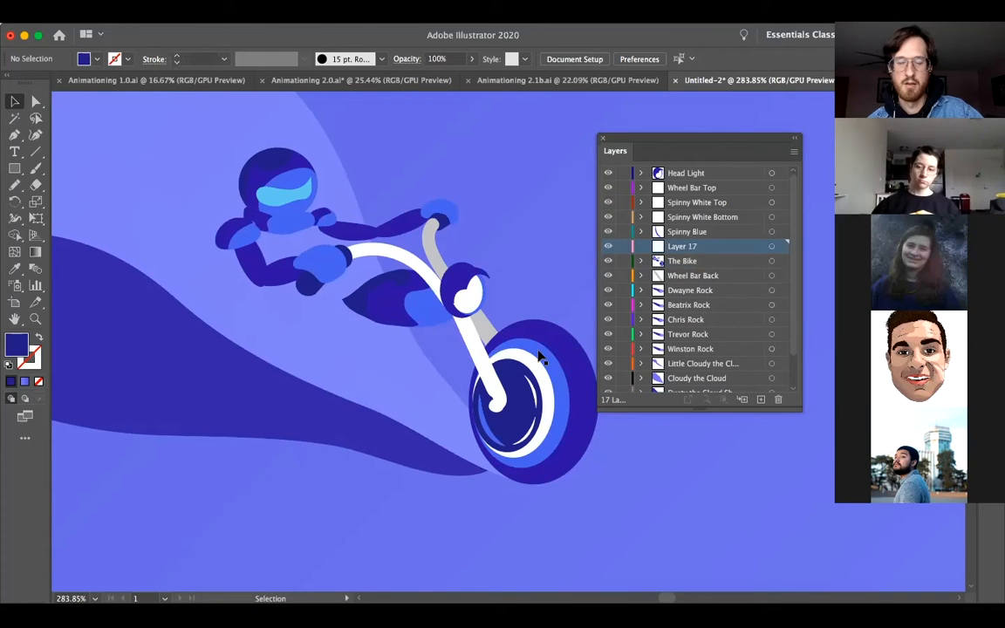
{"action": "key", "text": "super+f"}
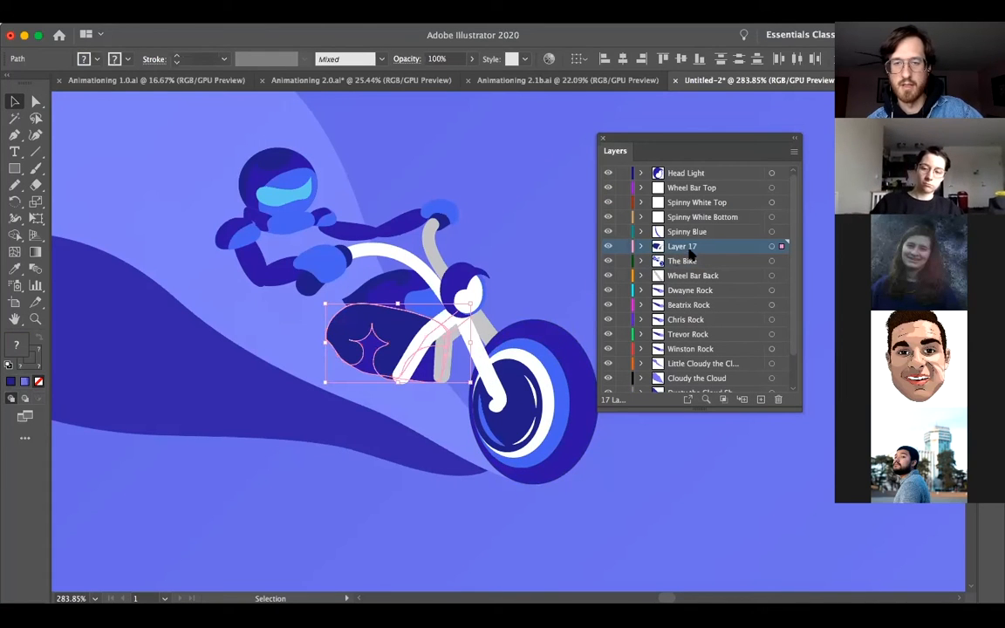
{"action": "double_click", "coordinate": [679, 246]}
{"action": "type", "text": "Chas"}
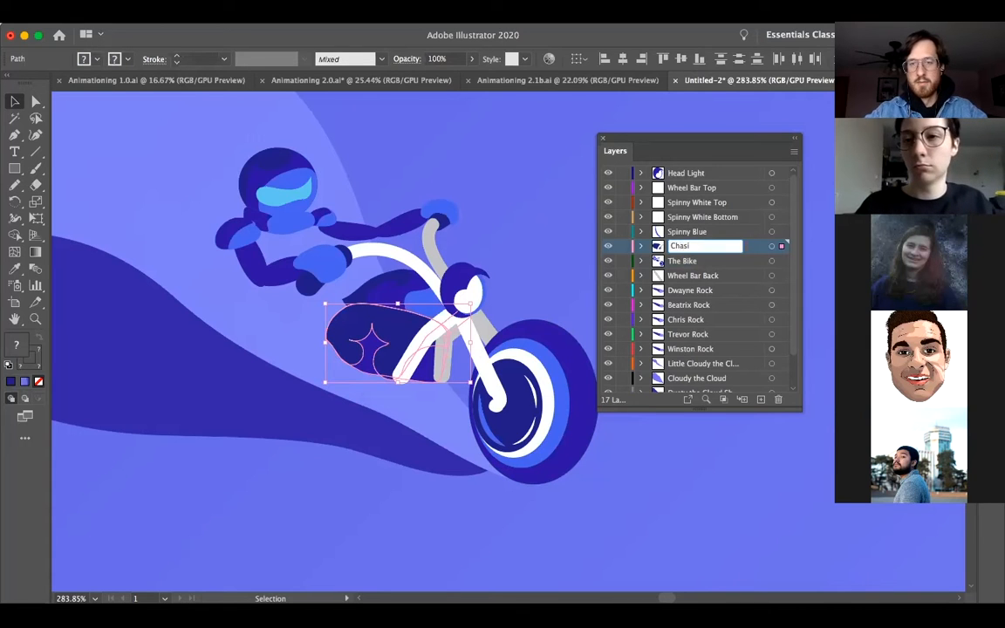
{"action": "type", "text": "i"}
{"action": "key", "text": "Return"}
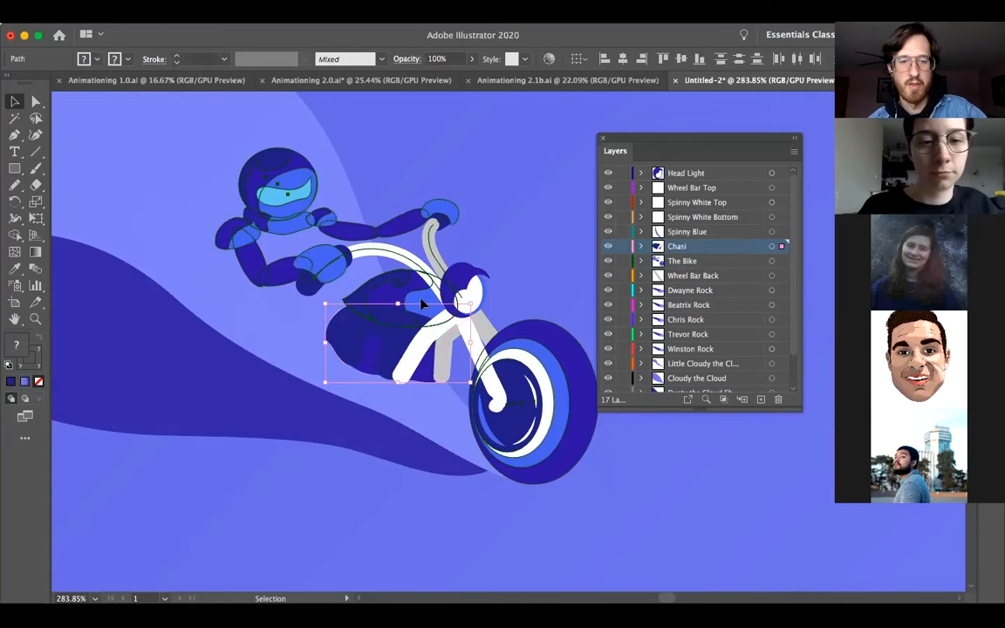
Isolate the motorcycle group again, cut the blue fuel tank shapes above the lower body, and leave isolation mode
{"action": "left_click", "coordinate": [377, 267]}
{"action": "double_click", "coordinate": [420, 303]}
{"action": "left_click", "coordinate": [379, 293]}
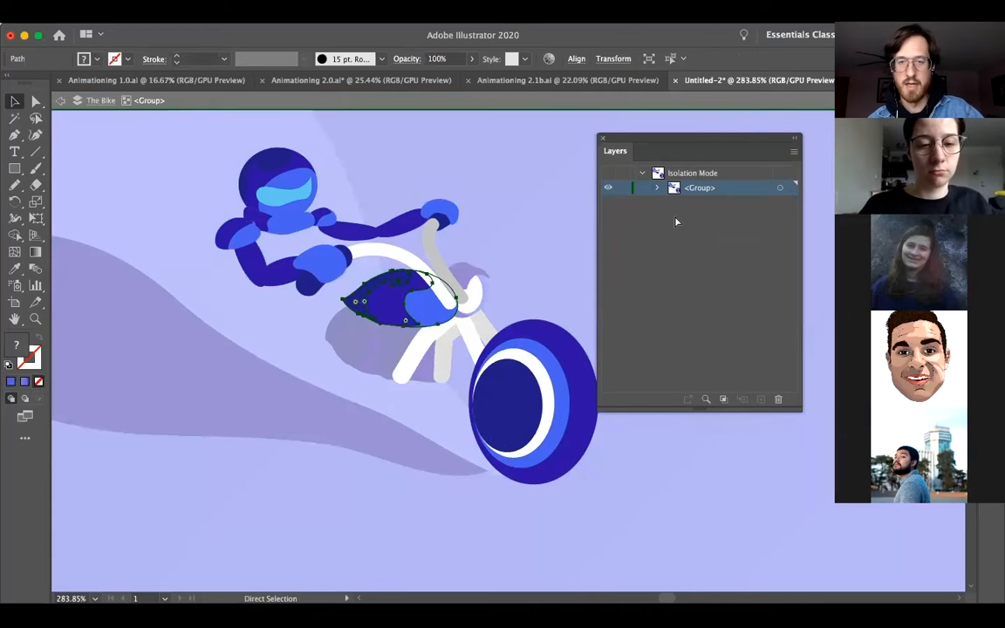
{"action": "left_click", "coordinate": [511, 287]}
{"action": "double_click", "coordinate": [518, 280]}
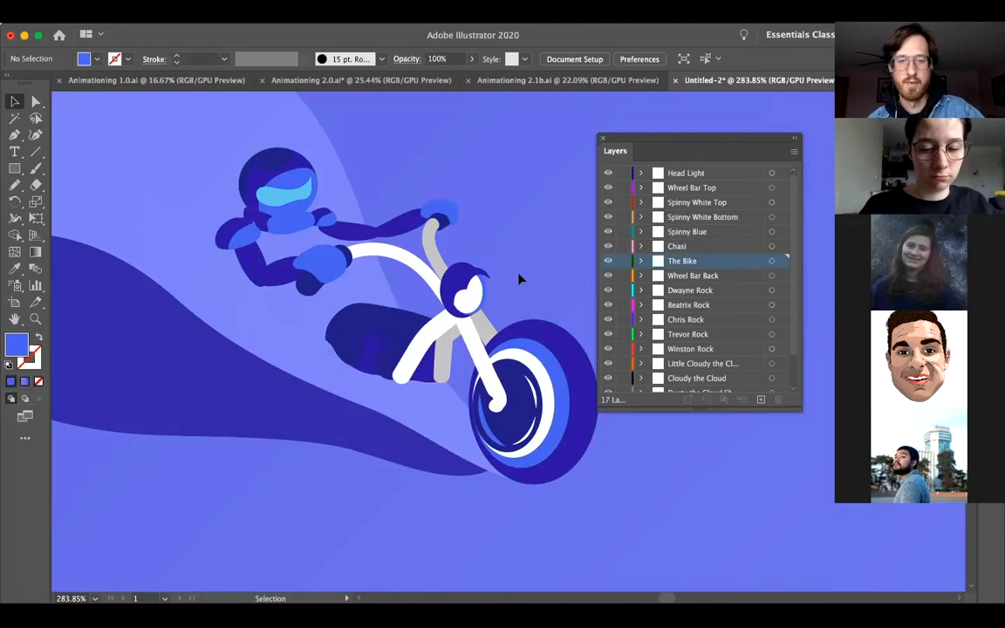
Create a layer named Chasi Top directly above Chasi and paste the fuel tank shapes in place on it
{"action": "left_click", "coordinate": [761, 398]}
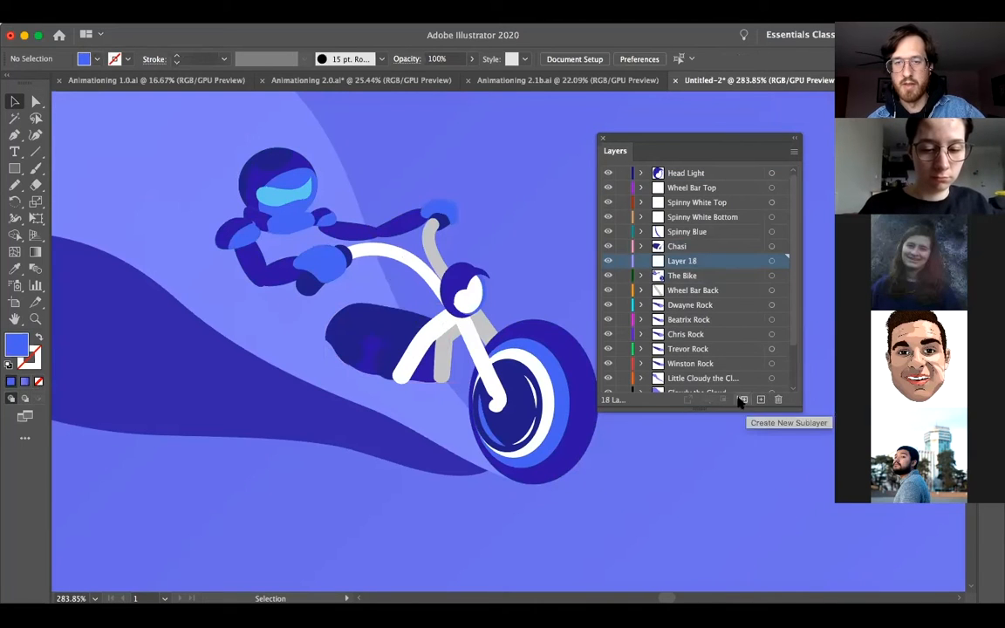
{"action": "left_click_drag", "start_coordinate": [672, 263], "coordinate": [670, 248]}
{"action": "double_click", "coordinate": [691, 247]}
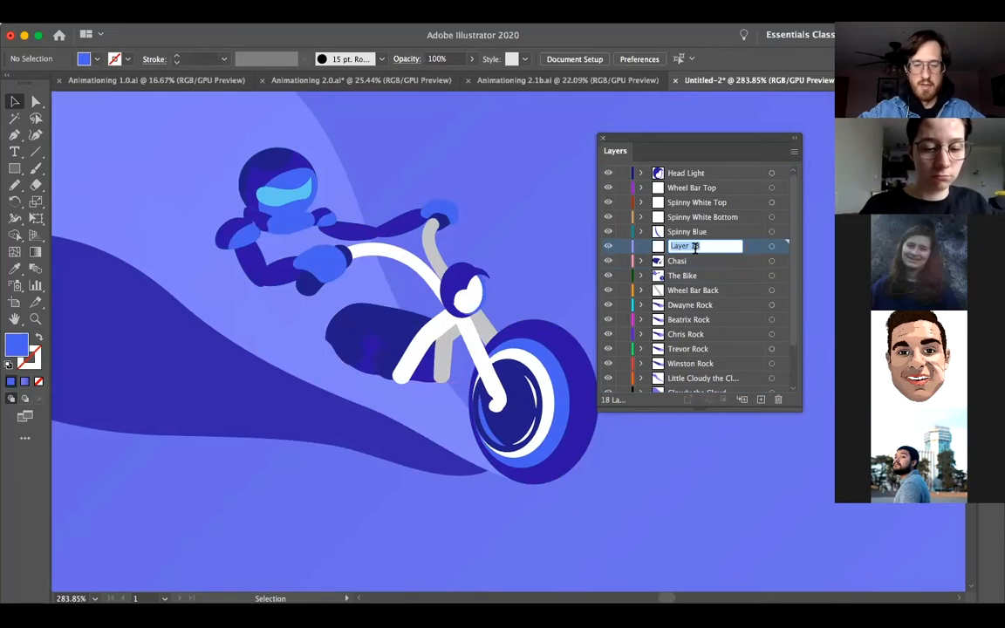
{"action": "type", "text": "Chas"}
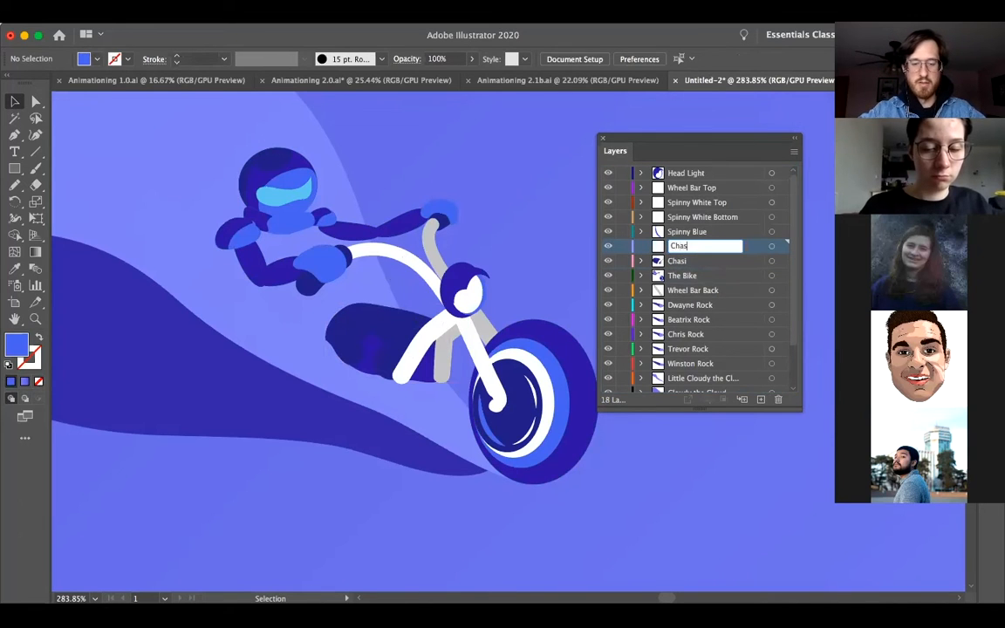
{"action": "type", "text": "i Top"}
{"action": "key", "text": "Return"}
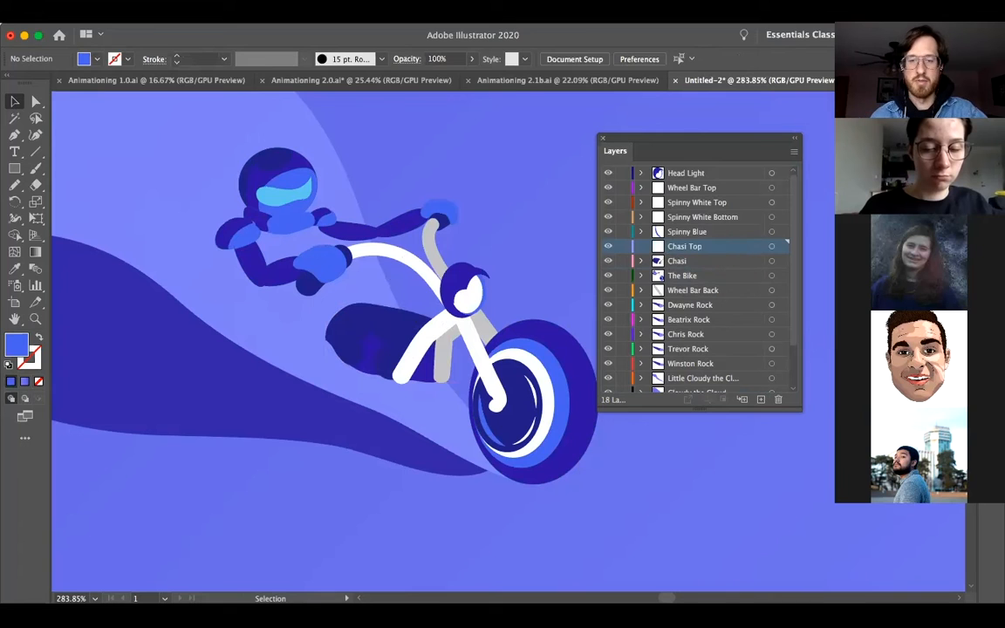
{"action": "left_click", "coordinate": [771, 246]}
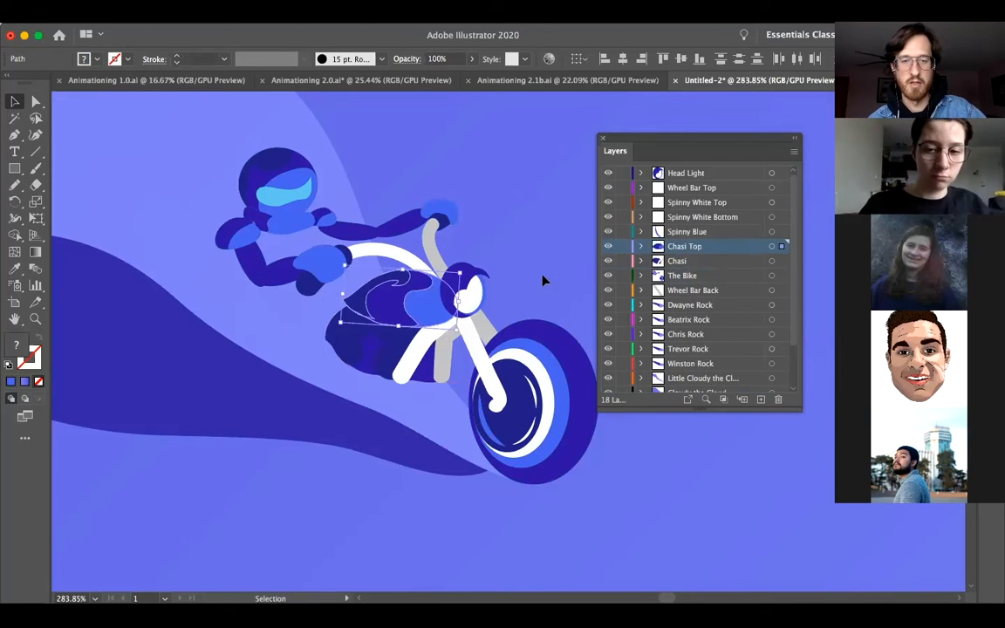
{"action": "left_click", "coordinate": [543, 279]}
Select the white strut over the lower body and cut it from the Chasi layer
{"action": "left_click", "coordinate": [428, 342]}
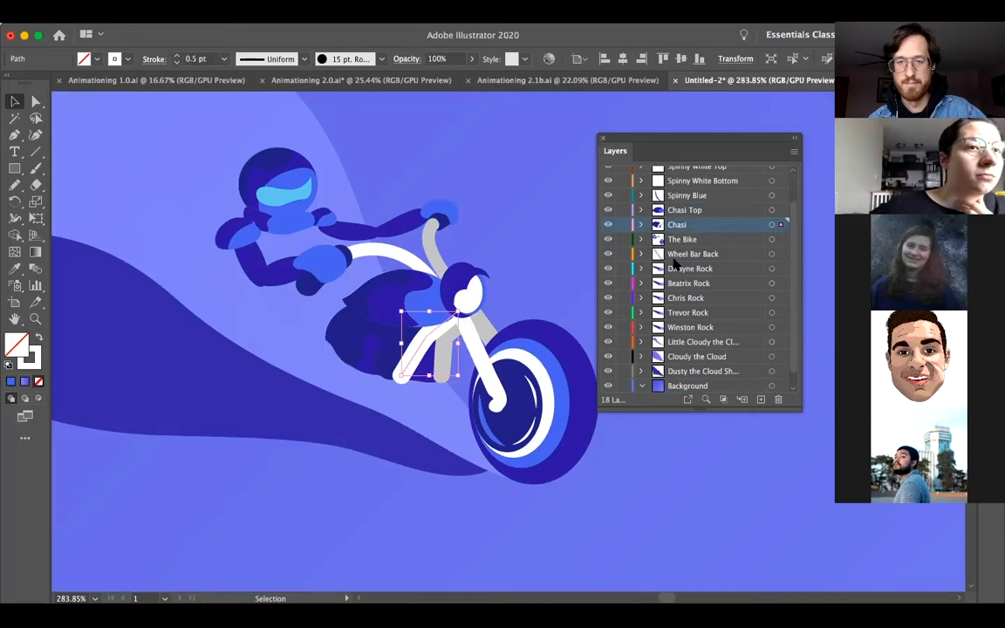
{"action": "key", "text": "a"}
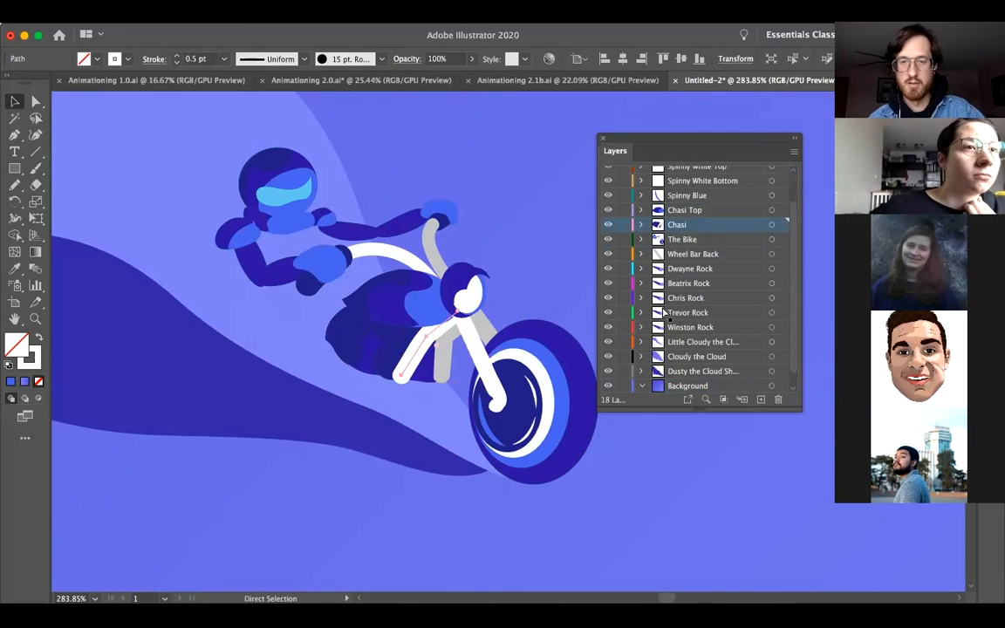
{"action": "key", "text": "v"}
{"action": "key", "text": "ctrl+shift+a"}
Create a layer named Chasi Bar Top above Chasi Top and paste the white strut in place on it
{"action": "left_click", "coordinate": [760, 399]}
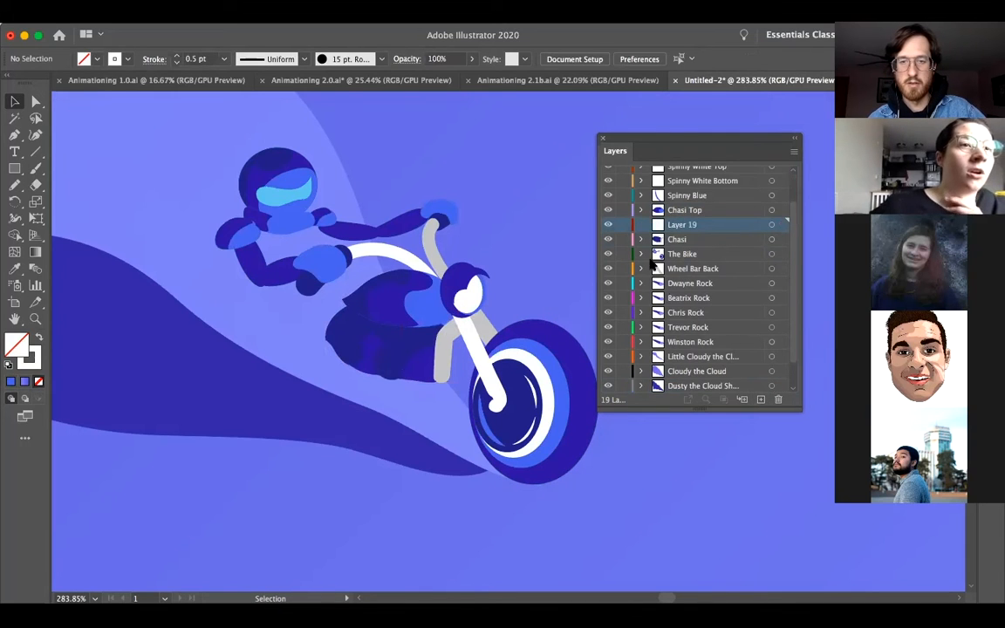
{"action": "mouse_move", "coordinate": [687, 226]}
{"action": "left_mouse_down"}
{"action": "mouse_move", "coordinate": [683, 198]}
{"action": "mouse_move", "coordinate": [687, 216]}
{"action": "left_mouse_up"}
{"action": "double_click", "coordinate": [685, 211]}
{"action": "type", "text": "Chasi Bar To"}
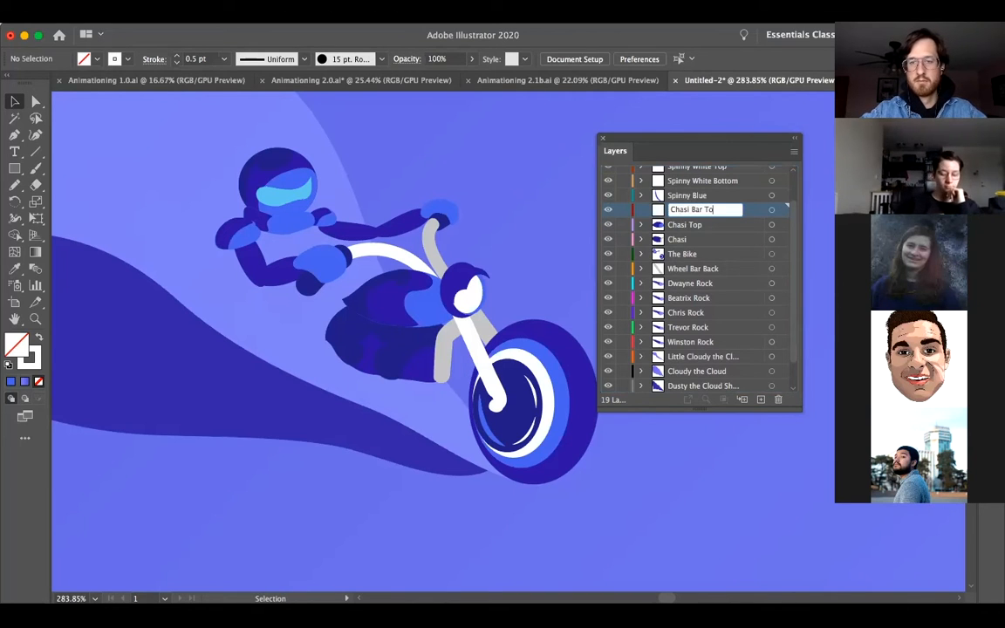
{"action": "type", "text": "p"}
{"action": "key", "text": "Return"}
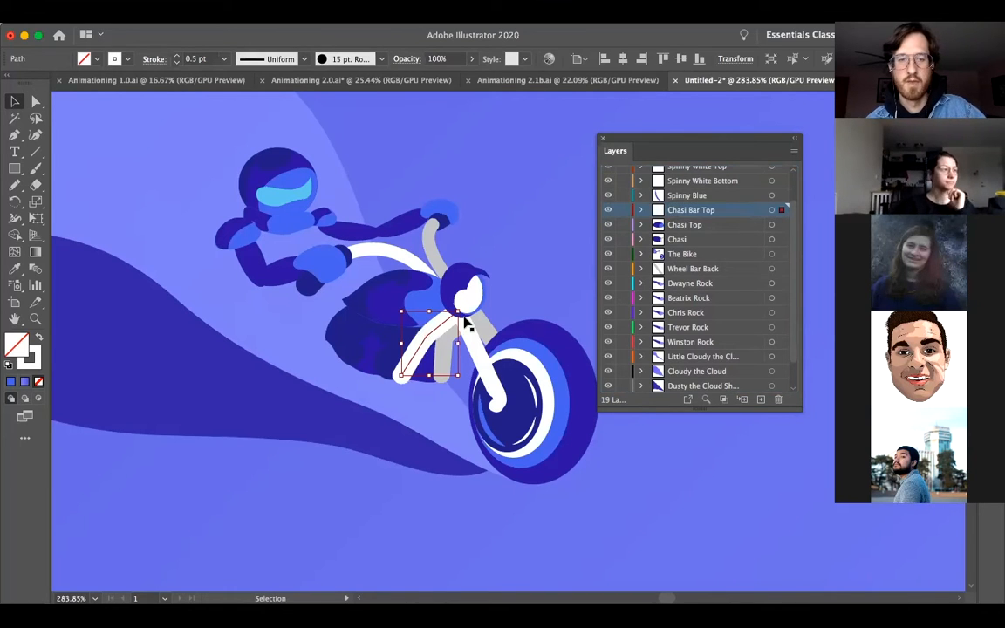
{"action": "left_click", "coordinate": [513, 247]}
Isolate the motorcycle group on The Bike layer for editing around the handlebars
{"action": "key", "text": "z"}
{"action": "left_click_drag", "start_coordinate": [536, 244], "coordinate": [480, 262]}
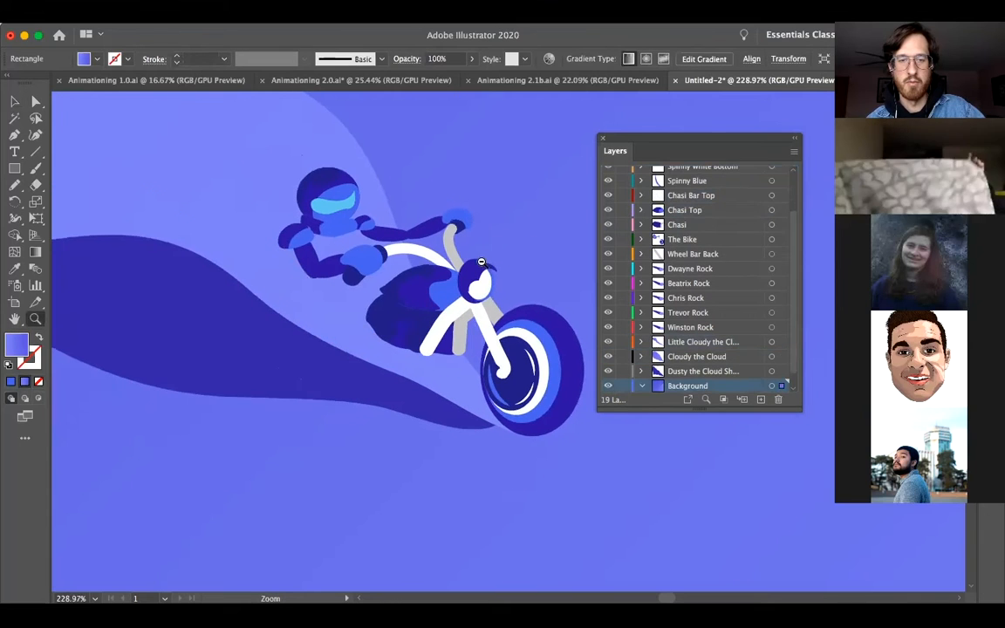
{"action": "scroll", "coordinate": [505, 264], "scroll_direction": "up", "scroll_amount": 2}
{"action": "key", "text": "v"}
{"action": "left_click", "coordinate": [404, 285]}
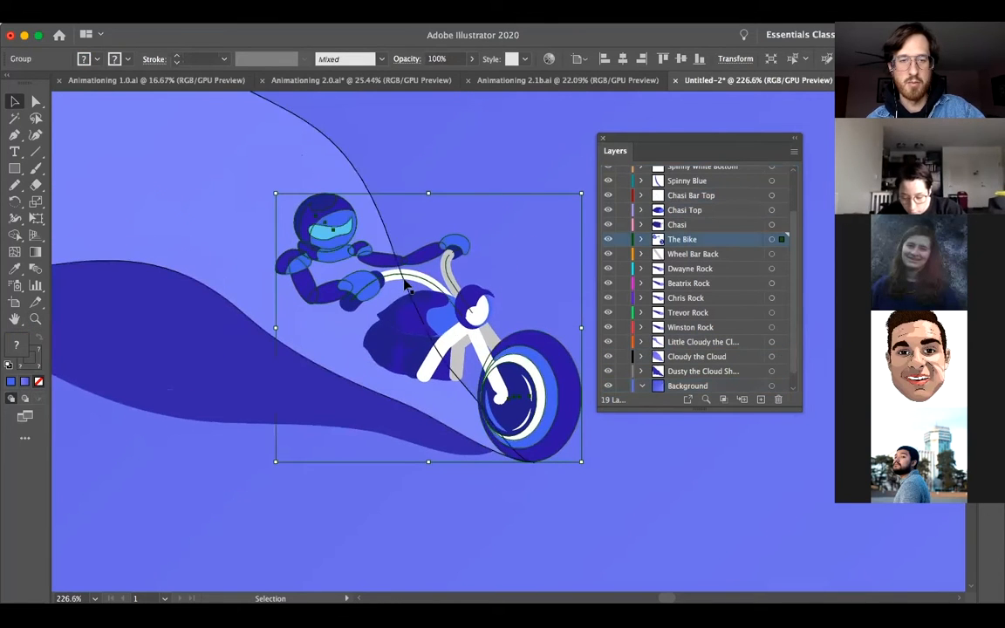
{"action": "left_click", "coordinate": [403, 262]}
{"action": "scroll", "coordinate": [428, 332], "scroll_direction": "up", "scroll_amount": 2}
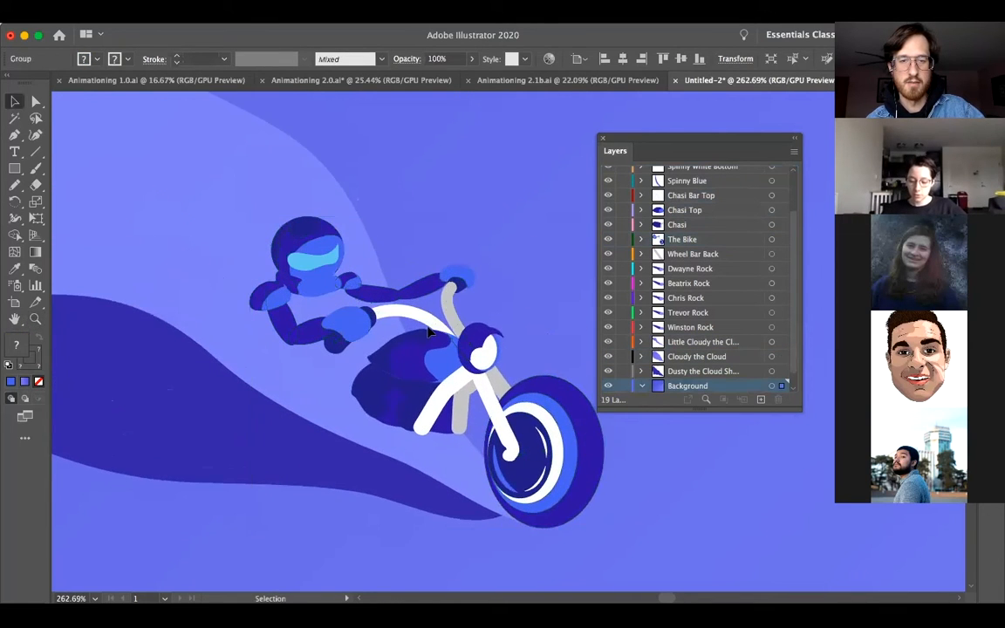
{"action": "scroll", "coordinate": [428, 332], "scroll_direction": "up", "scroll_amount": 3}
{"action": "left_click", "coordinate": [447, 319]}
{"action": "double_click", "coordinate": [431, 316]}
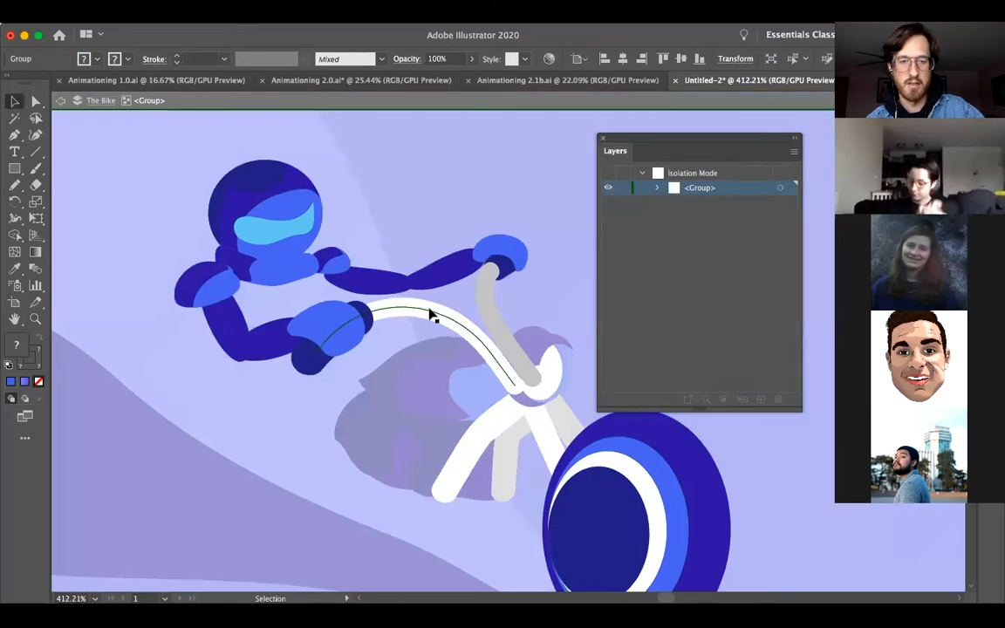
Select the white and grey handlebars together with both of the rider's gloves and cut them from the group
{"action": "left_click", "coordinate": [432, 316]}
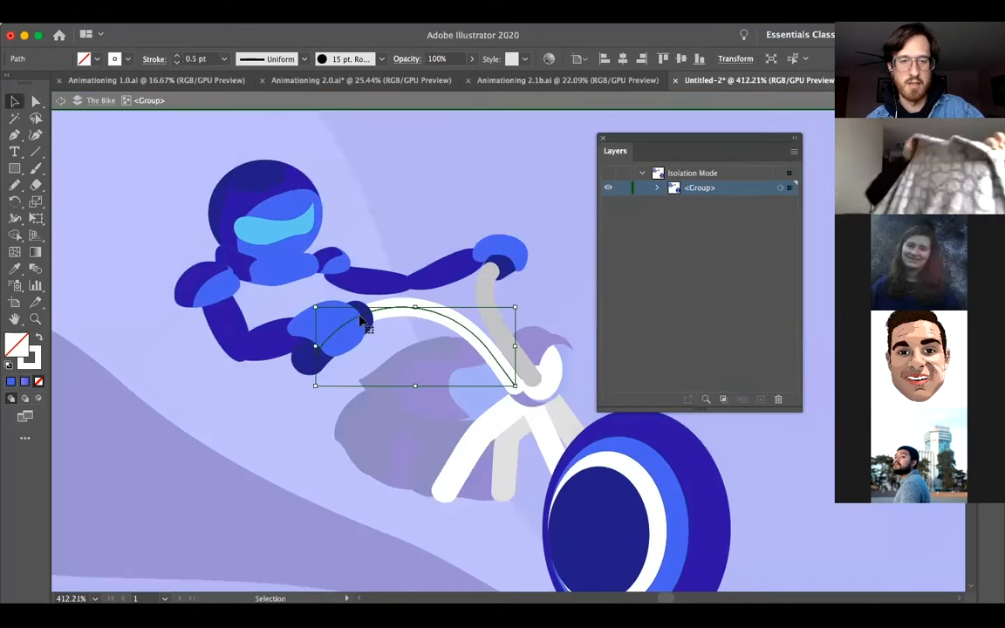
{"action": "left_click", "coordinate": [307, 368], "text": "shift"}
{"action": "left_click", "coordinate": [485, 287], "text": "shift"}
{"action": "left_click", "coordinate": [506, 253], "text": "shift"}
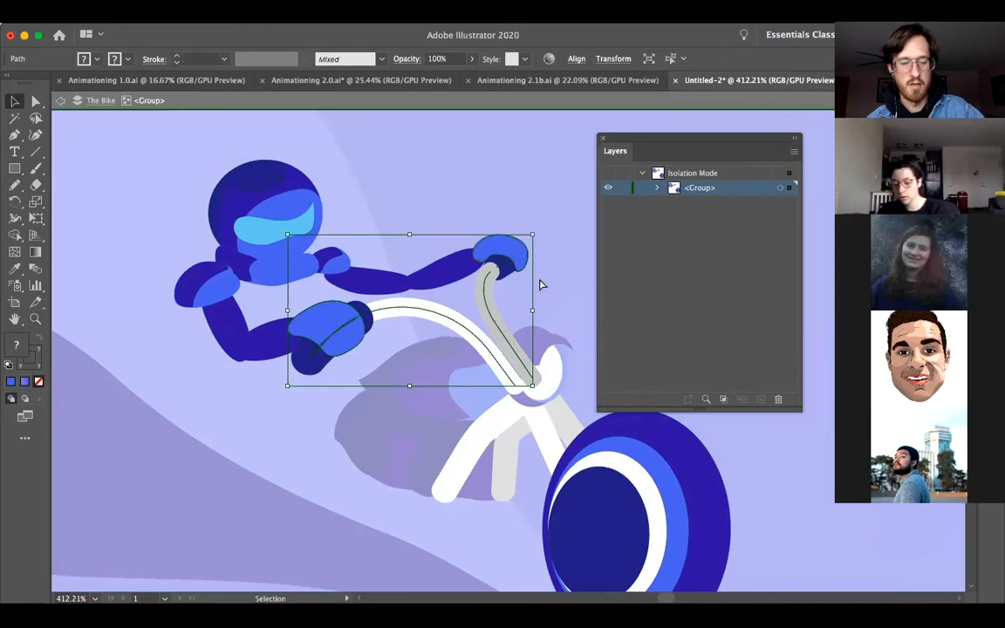
{"action": "key", "text": "Delete"}
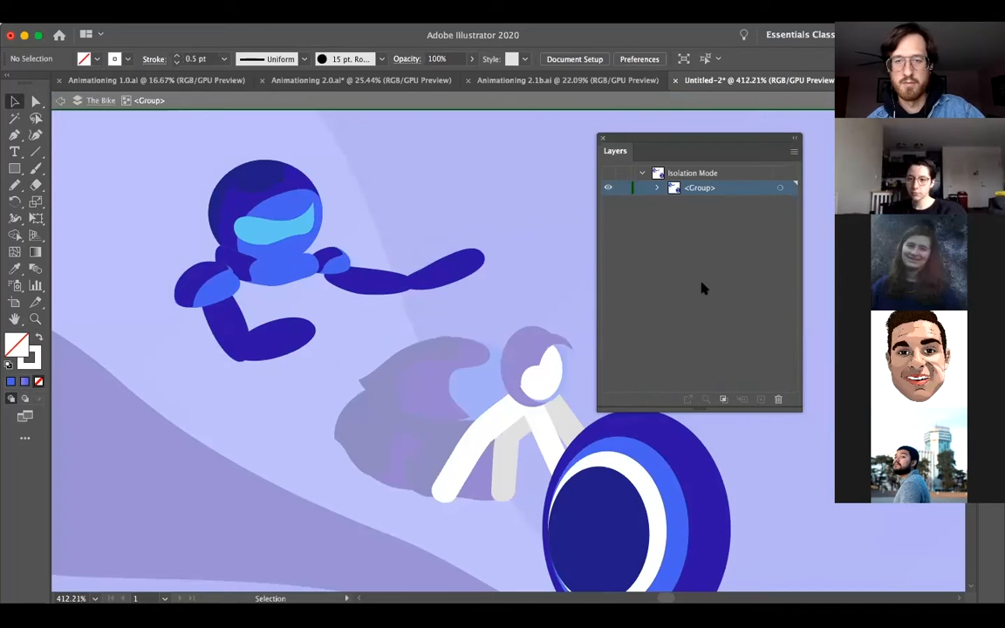
Create a layer named Handle Bars directly below Head Light and paste the cut handlebars and gloves in place on it
{"action": "double_click", "coordinate": [544, 286]}
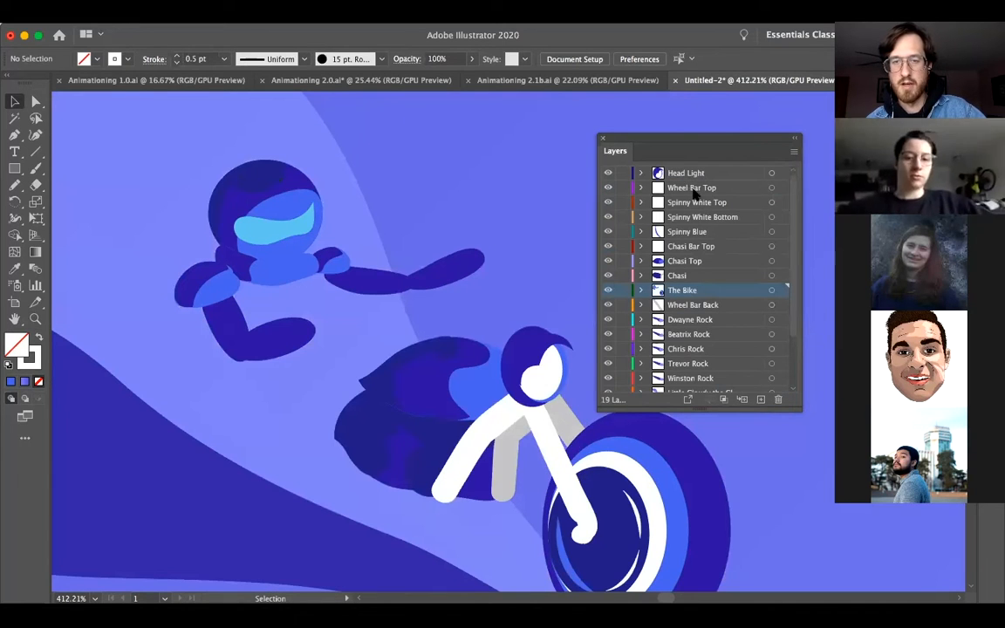
{"action": "left_click", "coordinate": [716, 174]}
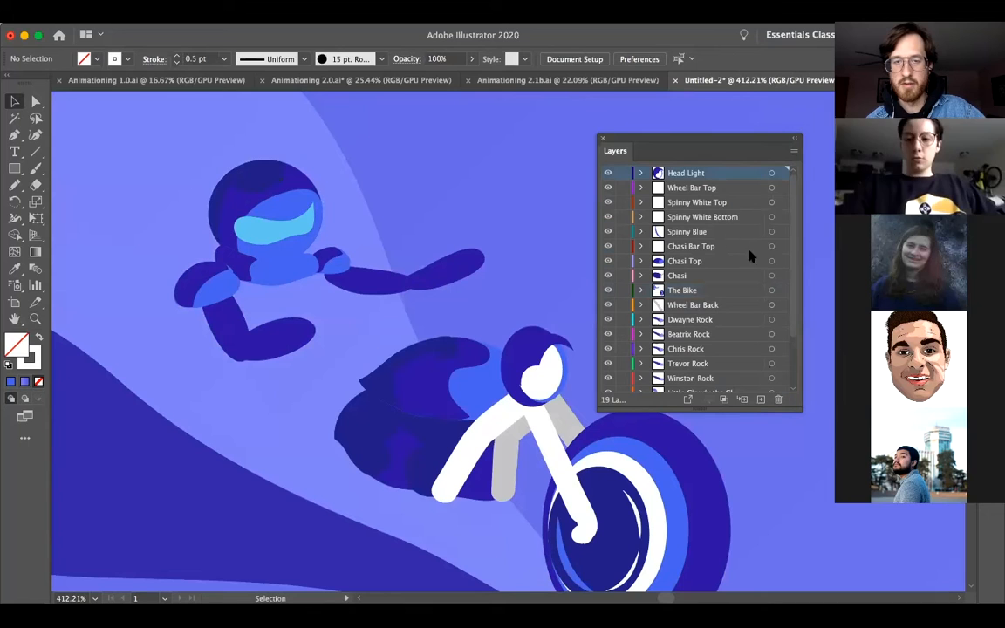
{"action": "left_click", "coordinate": [673, 188]}
{"action": "left_click", "coordinate": [762, 398]}
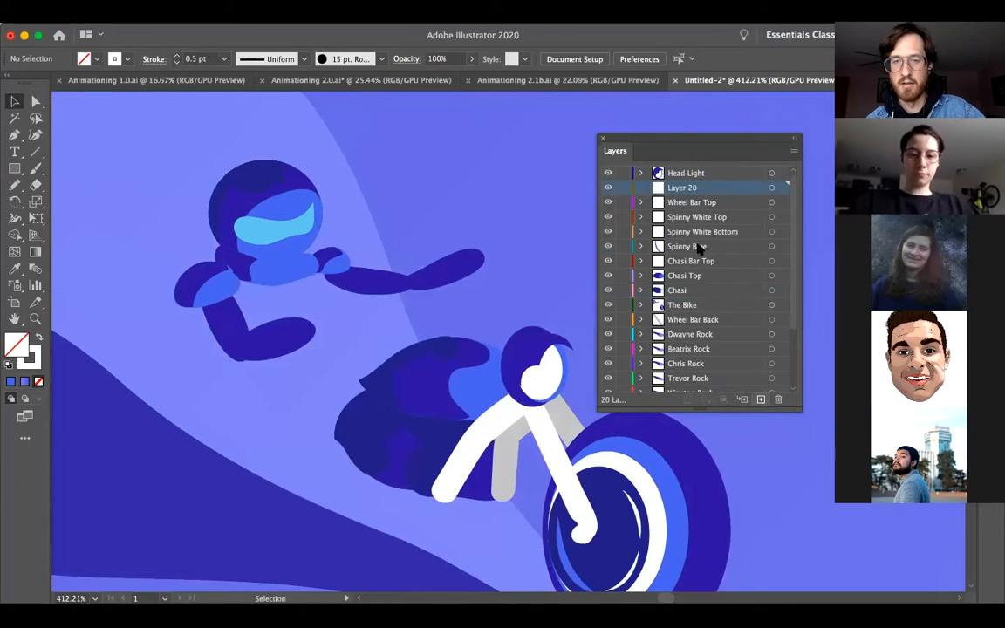
{"action": "double_click", "coordinate": [685, 188]}
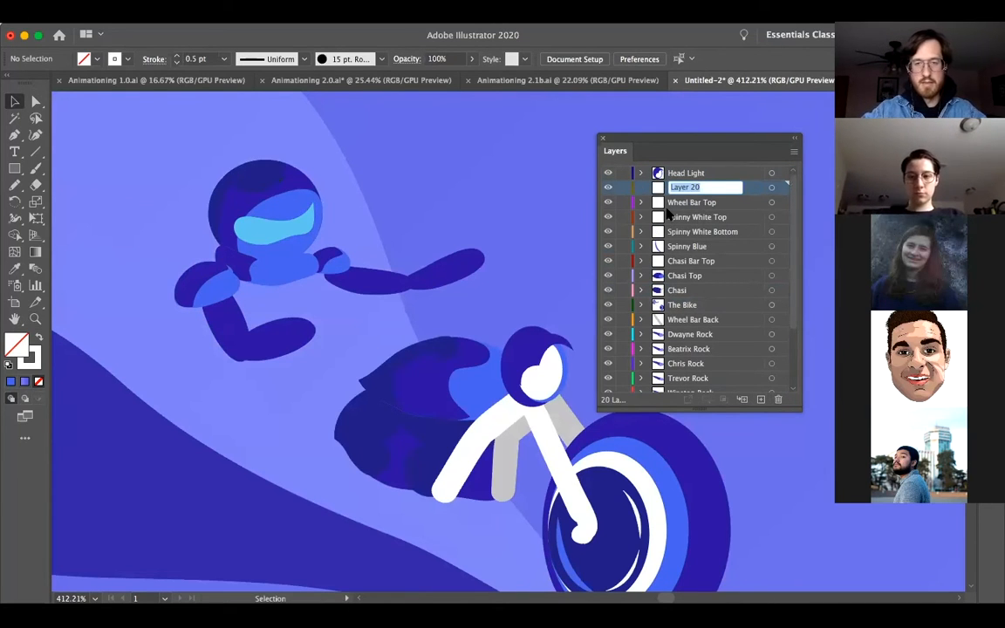
{"action": "type", "text": "Handle Bars"}
{"action": "key", "text": "Return"}
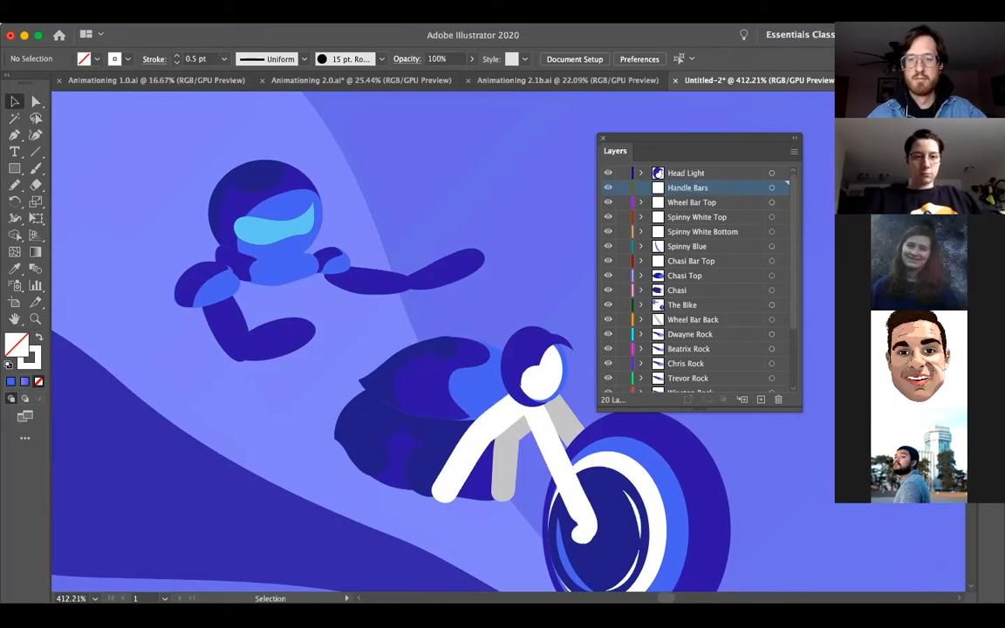
{"action": "key", "text": "ctrl+f"}
{"action": "left_click", "coordinate": [463, 179]}
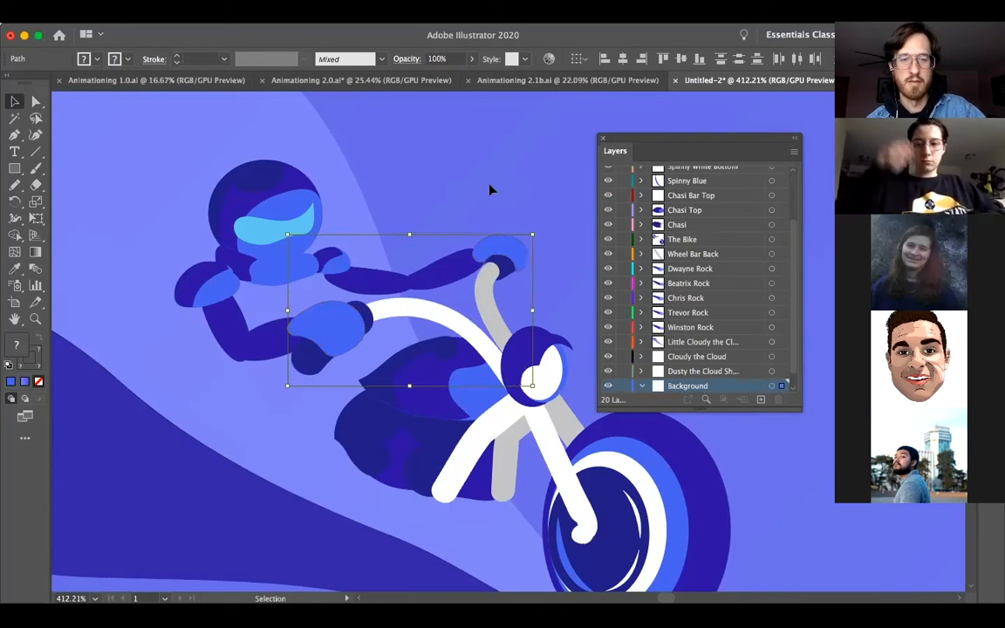
Isolate the motorcycle group, remove the upper and lower segments of both rider's arms from it, and make Handle Bars the active layer
{"action": "key", "text": "z"}
{"action": "left_click_drag", "start_coordinate": [475, 184], "coordinate": [439, 260]}
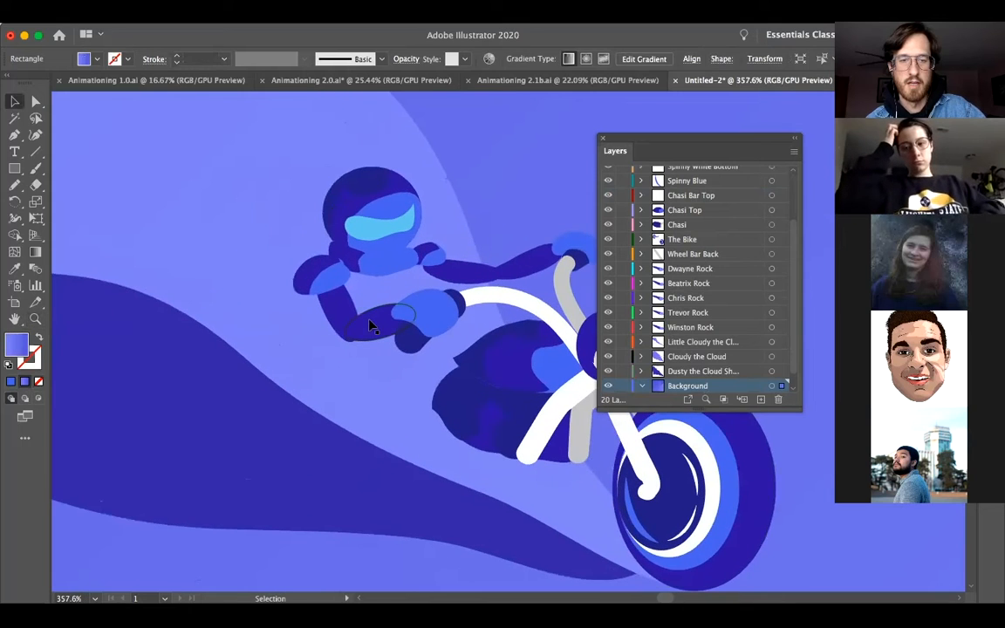
{"action": "key", "text": "v"}
{"action": "left_click", "coordinate": [332, 286]}
{"action": "double_click", "coordinate": [335, 286]}
{"action": "left_click_drag", "start_coordinate": [314, 341], "coordinate": [501, 262]}
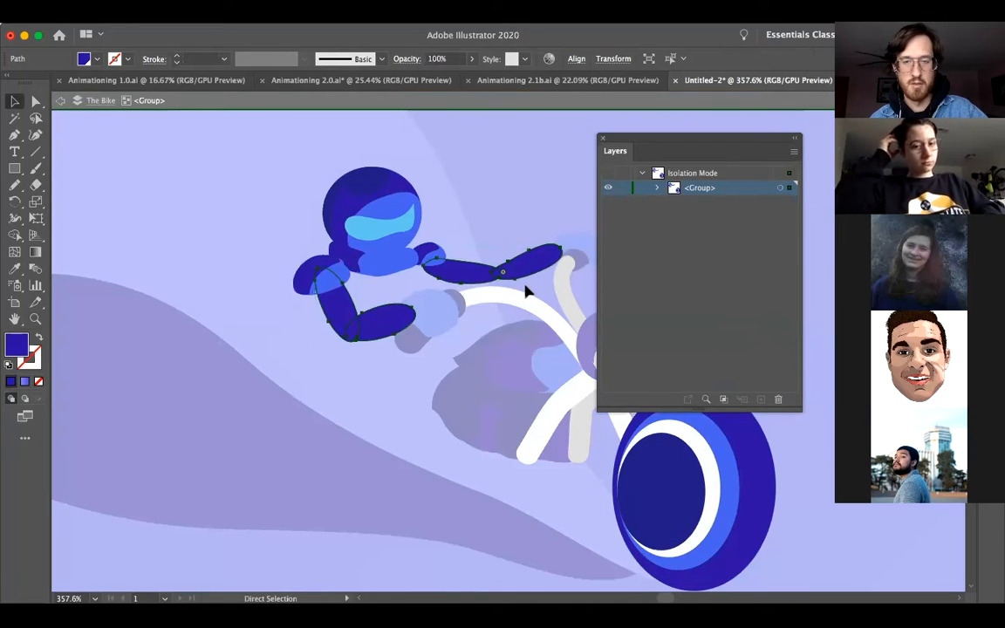
{"action": "key", "text": "Delete"}
{"action": "double_click", "coordinate": [529, 225]}
{"action": "left_click", "coordinate": [684, 188]}
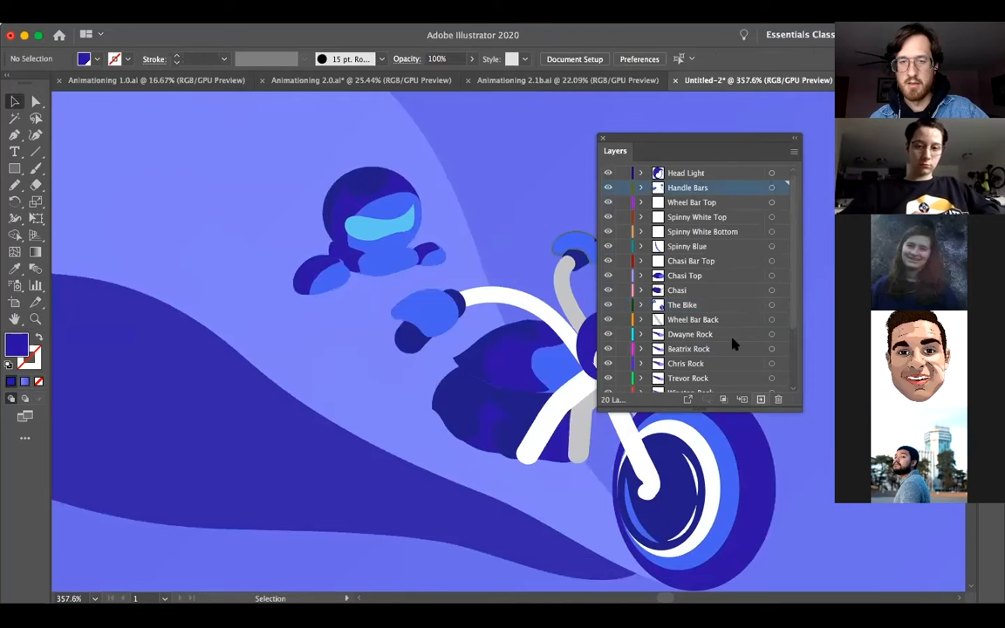
Create a layer named Arms directly above Wheel Bar Top and paste the cut arm shapes in place on it
{"action": "left_click", "coordinate": [681, 197]}
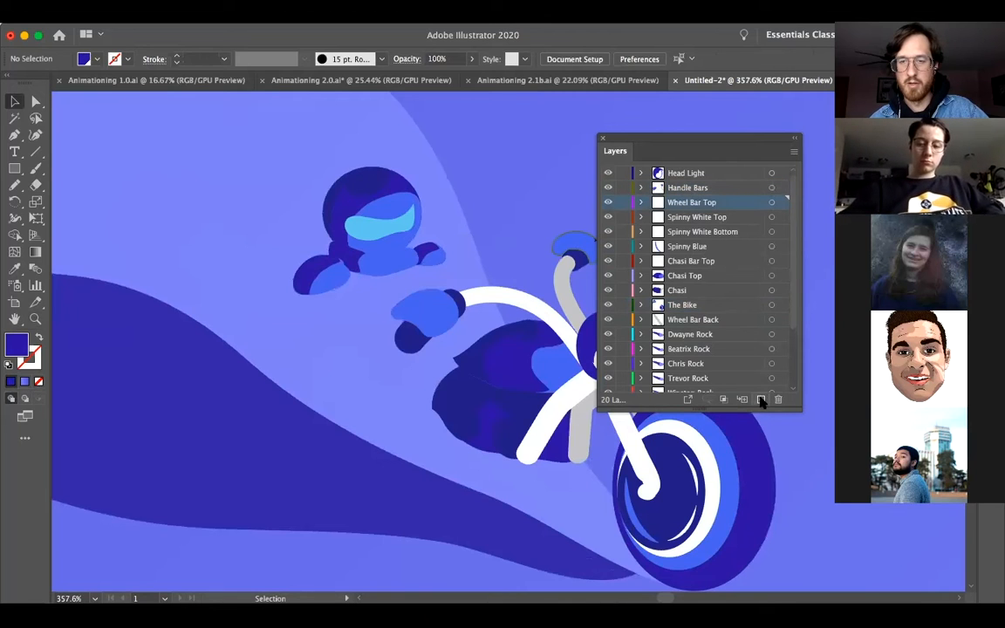
{"action": "key", "text": "super+l"}
{"action": "double_click", "coordinate": [683, 201]}
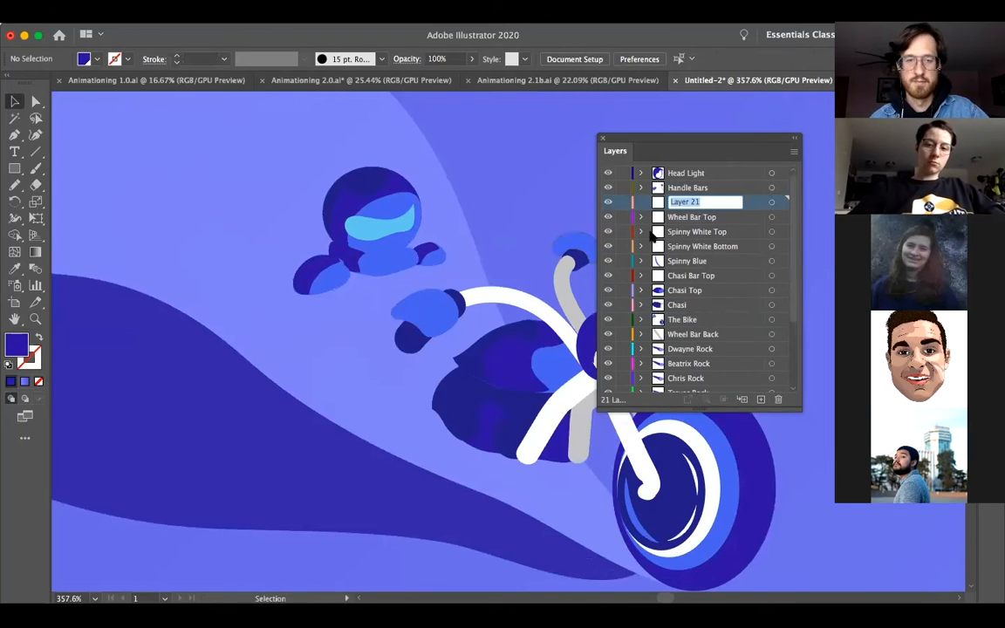
{"action": "type", "text": "Arms"}
{"action": "key", "text": "Return"}
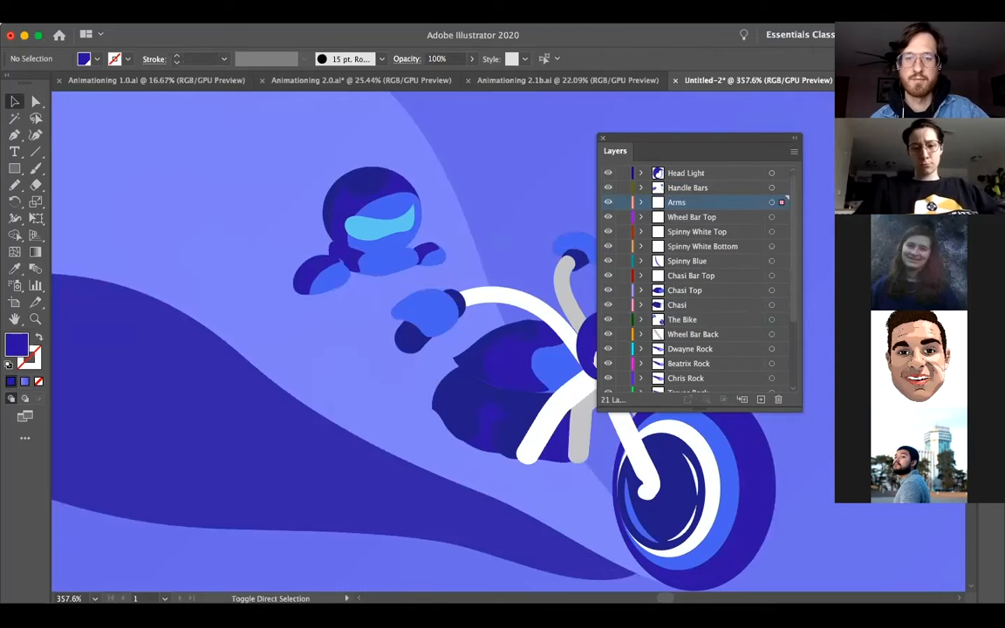
{"action": "key", "text": "super+f"}
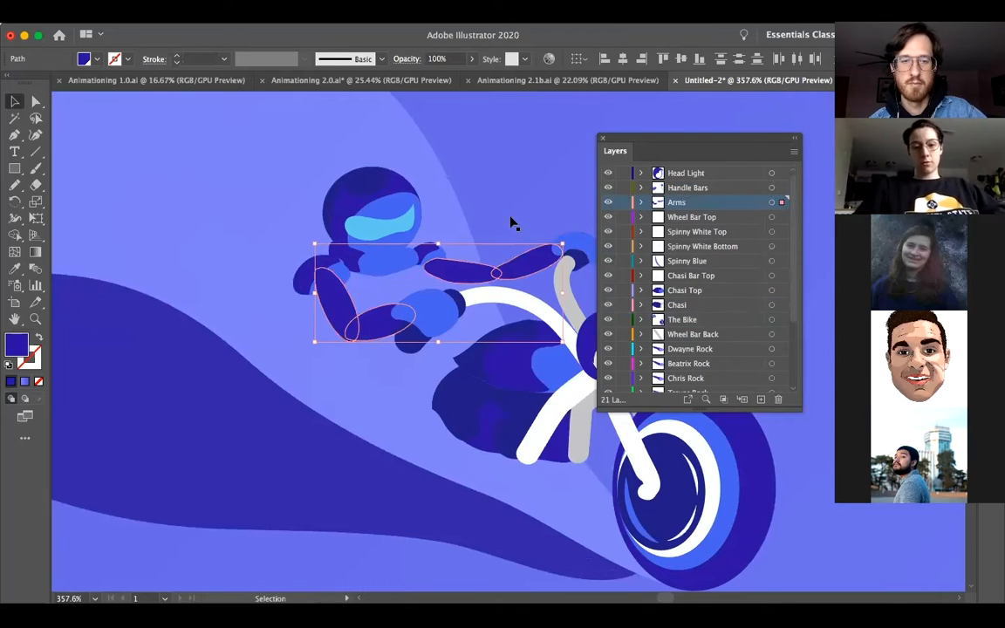
Isolate the group on The Bike layer and cut the rider's helmet, shoulder and body shapes out of it
{"action": "left_click", "coordinate": [349, 272]}
{"action": "double_click", "coordinate": [348, 271]}
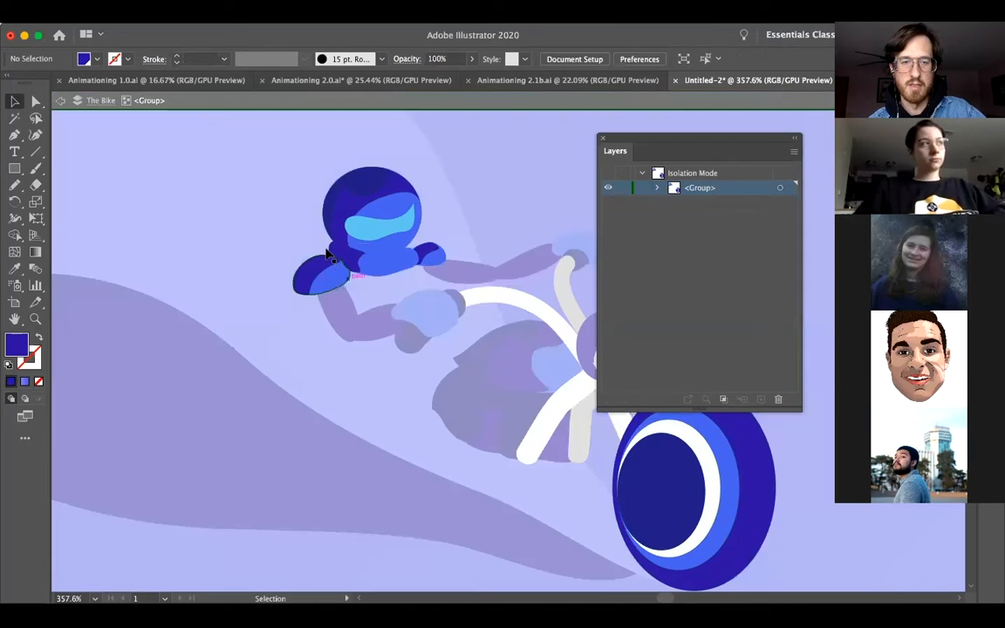
{"action": "left_click", "coordinate": [437, 266]}
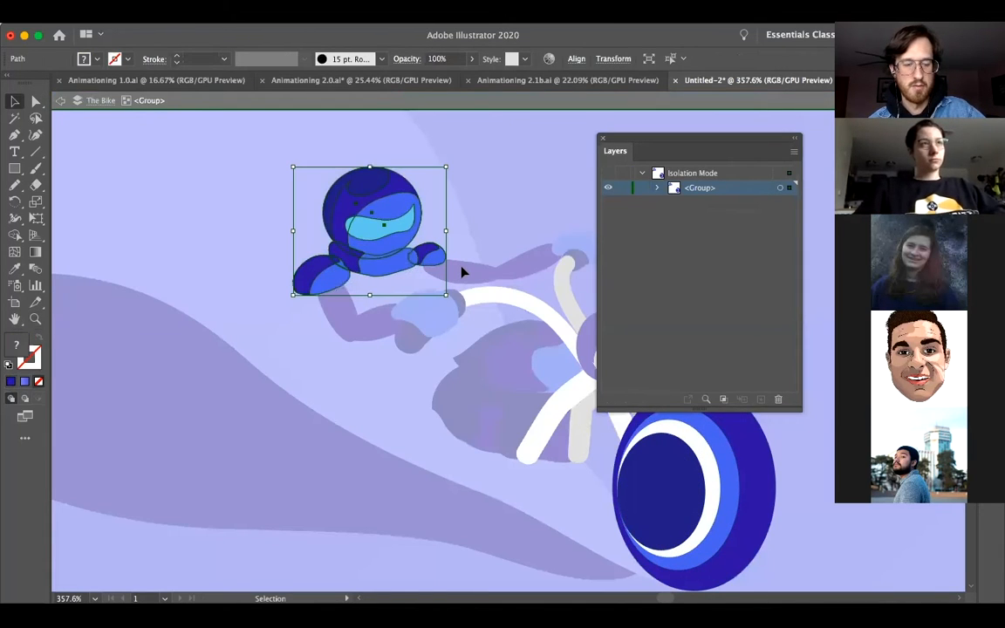
{"action": "key", "text": "Delete"}
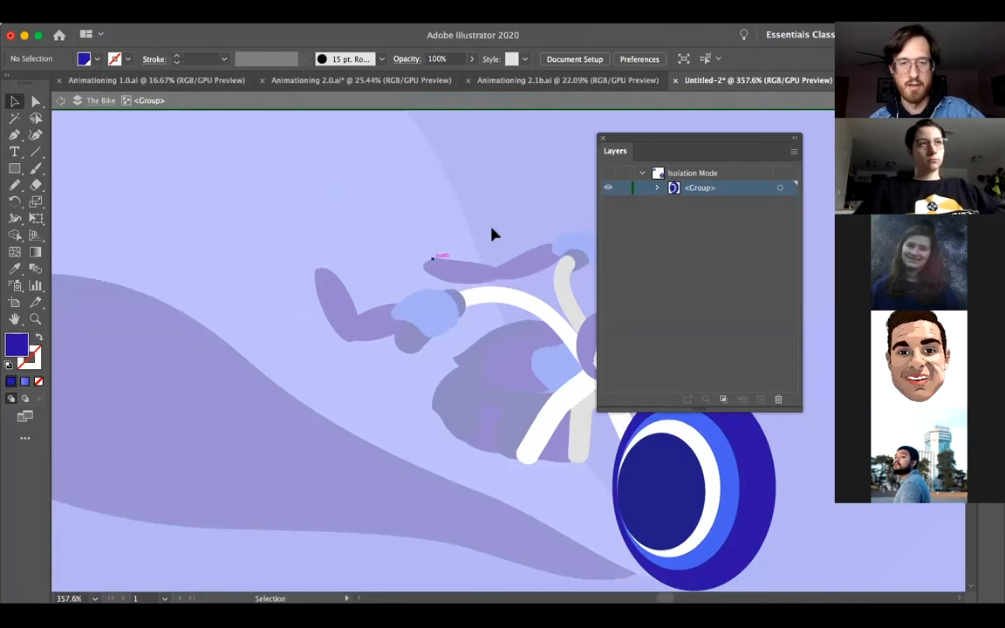
{"action": "key", "text": "Escape"}
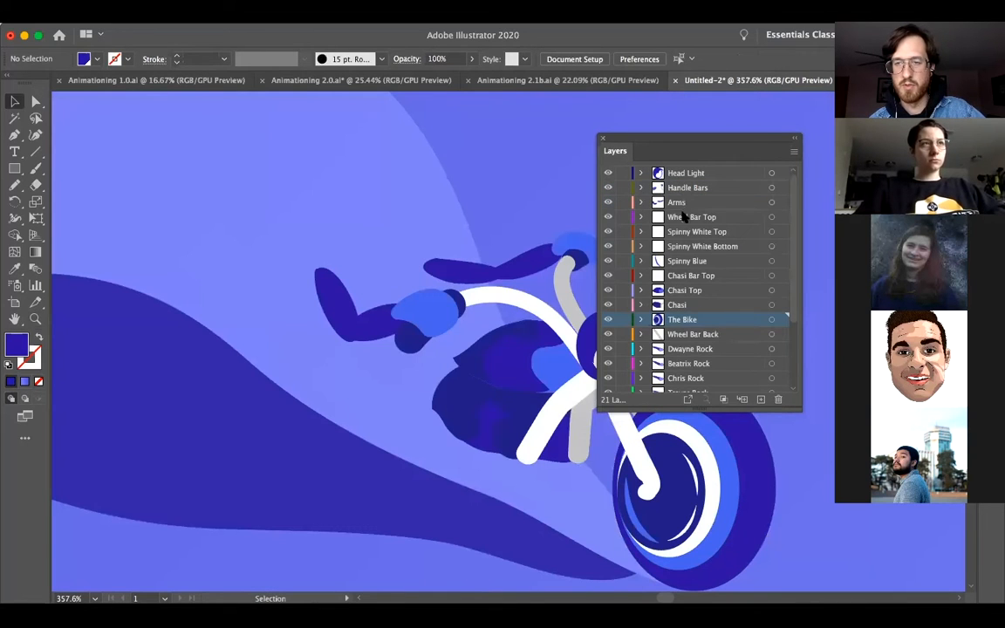
Create a layer named Head & Body directly above Arms and paste the cut rider shapes in place on it
{"action": "left_click", "coordinate": [697, 188]}
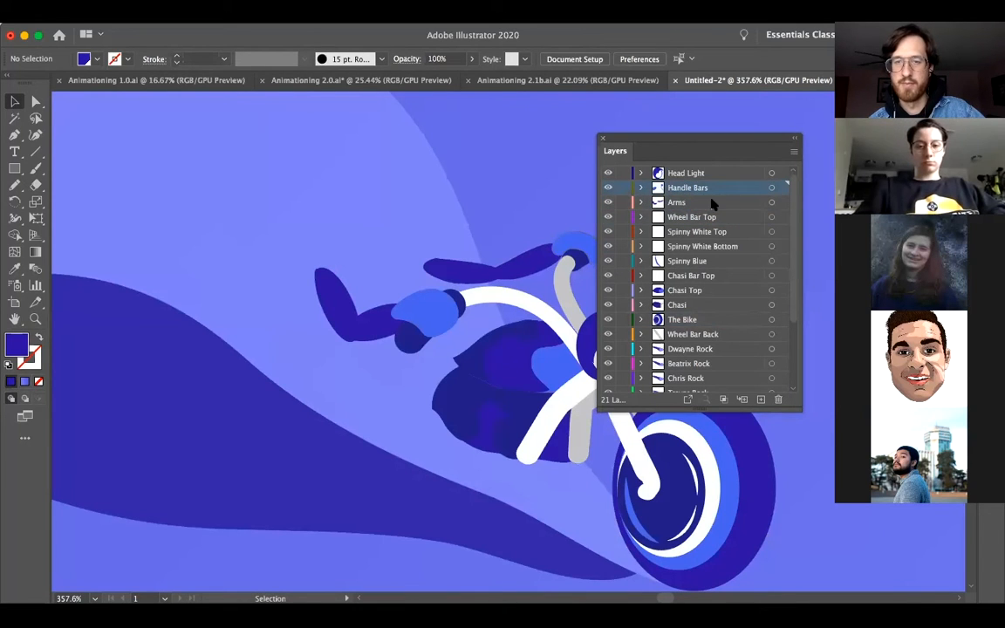
{"action": "left_click", "coordinate": [689, 202]}
{"action": "left_click", "coordinate": [761, 398]}
{"action": "double_click", "coordinate": [684, 204]}
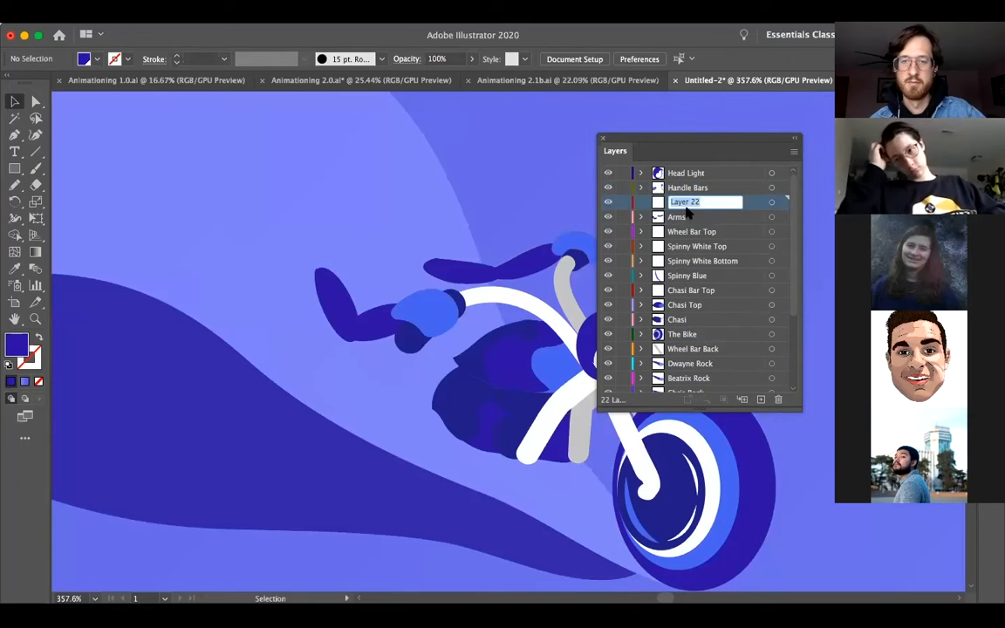
{"action": "type", "text": "Head & Body"}
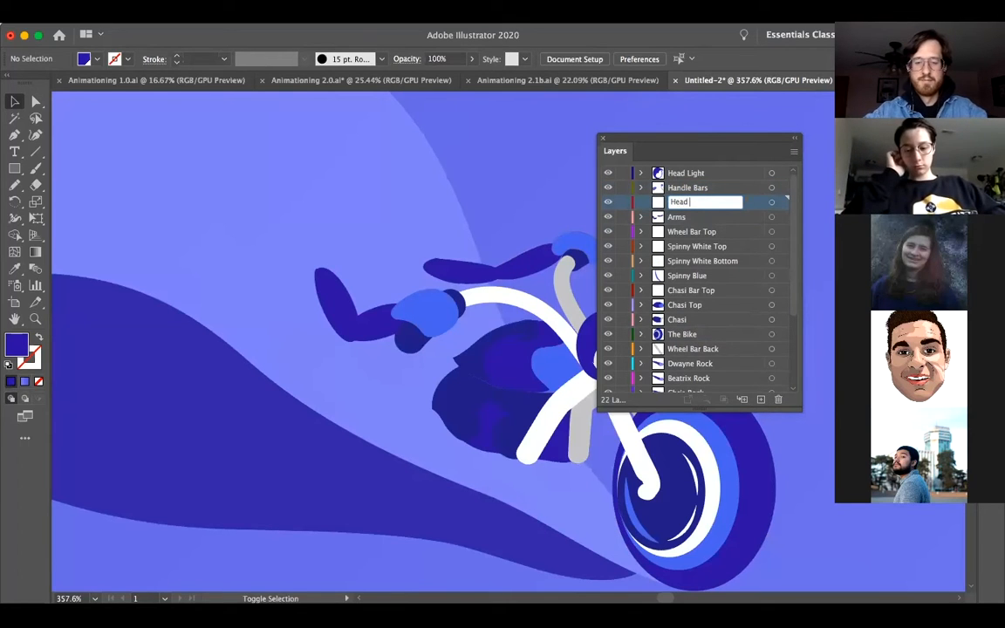
{"action": "key", "text": "Return"}
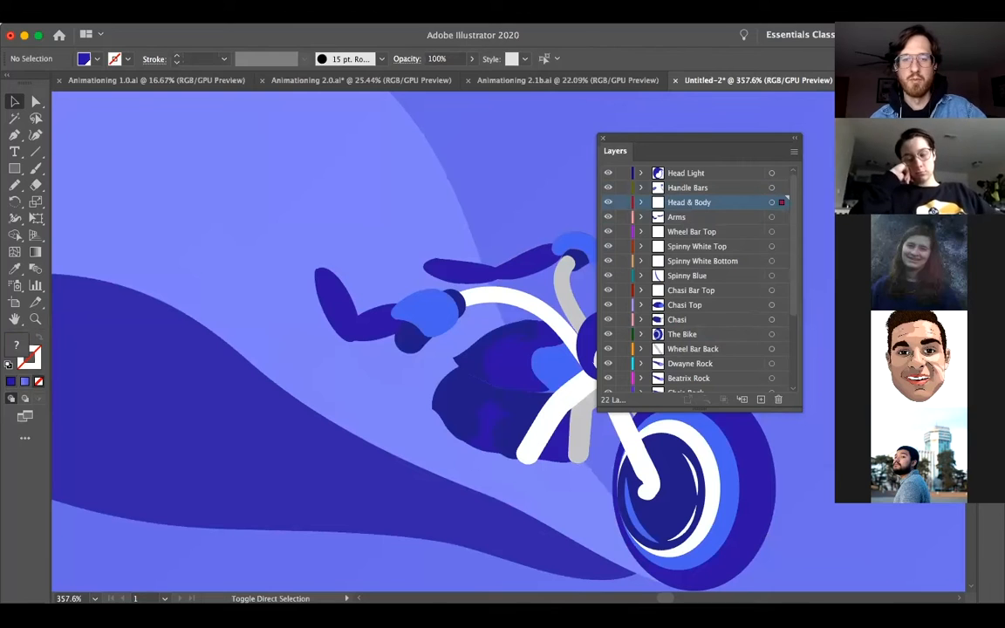
{"action": "key", "text": "ctrl+f"}
Select the front wheel group and rename its layer The Bike Wheel
{"action": "left_click", "coordinate": [508, 315]}
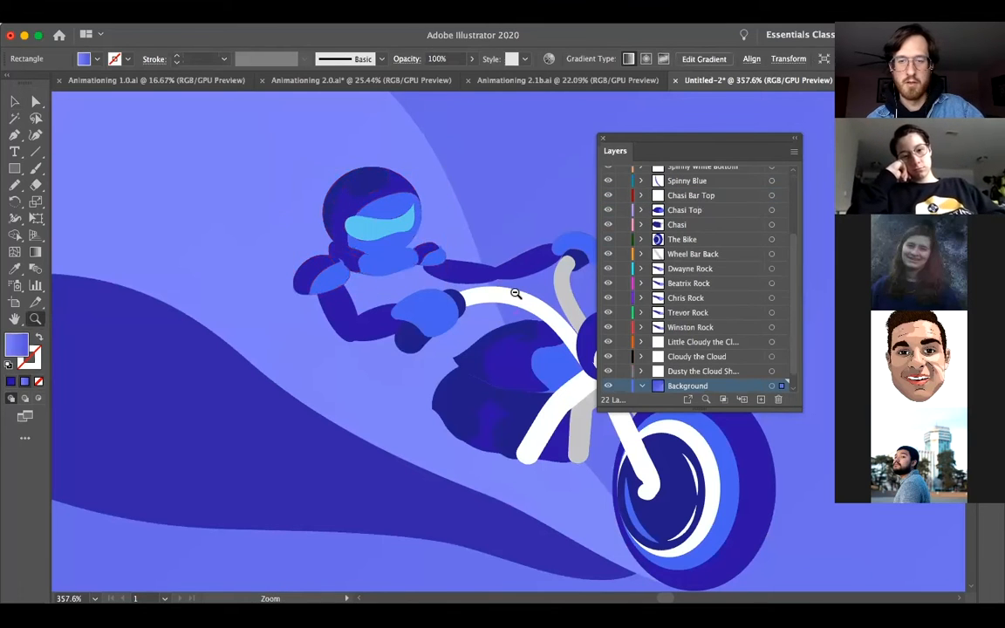
{"action": "scroll", "coordinate": [514, 291], "scroll_direction": "down", "scroll_amount": 3}
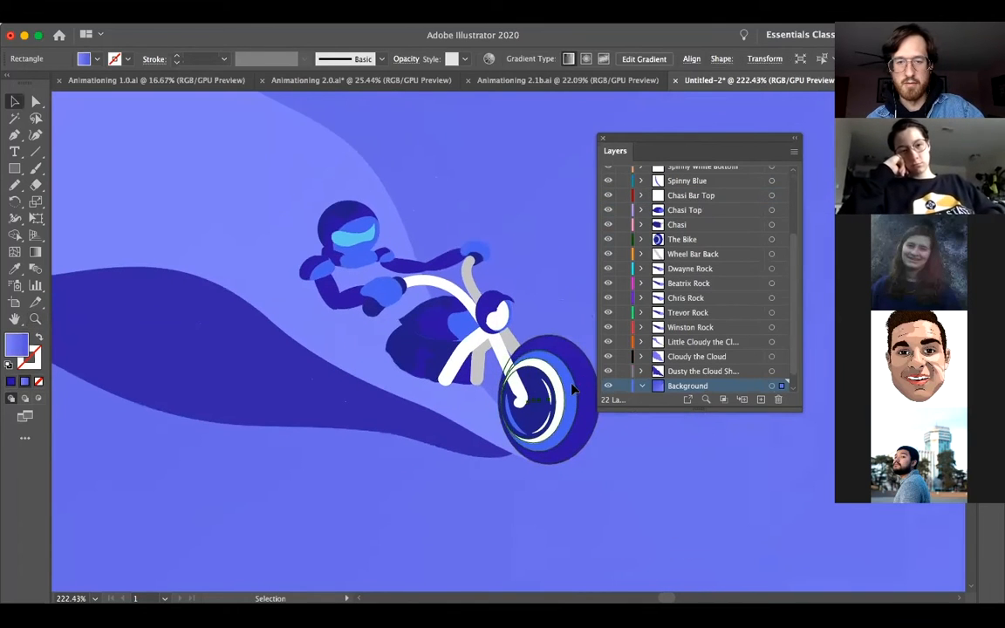
{"action": "left_click", "coordinate": [562, 397]}
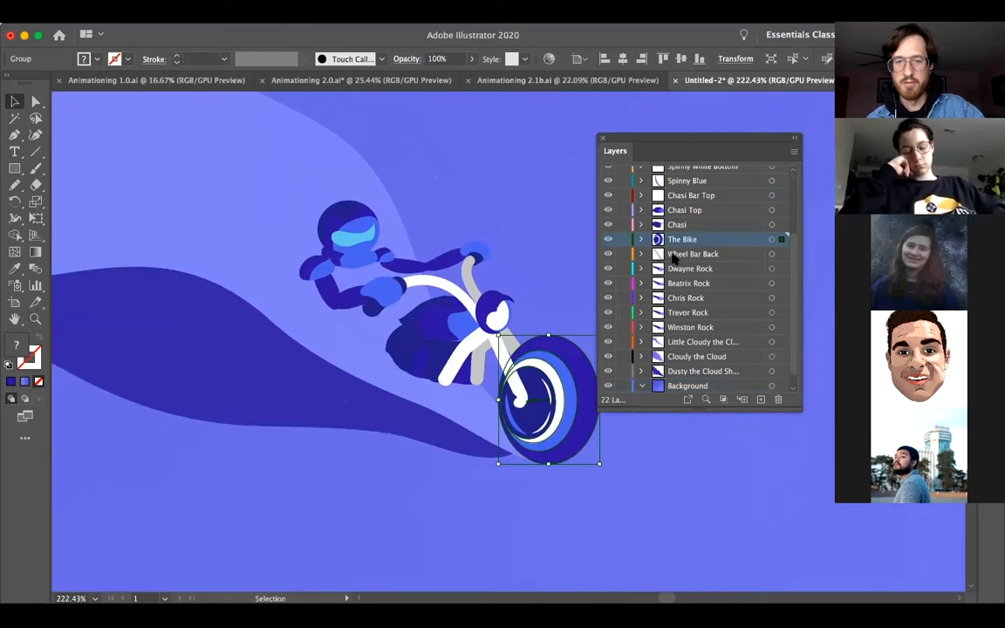
{"action": "double_click", "coordinate": [695, 241]}
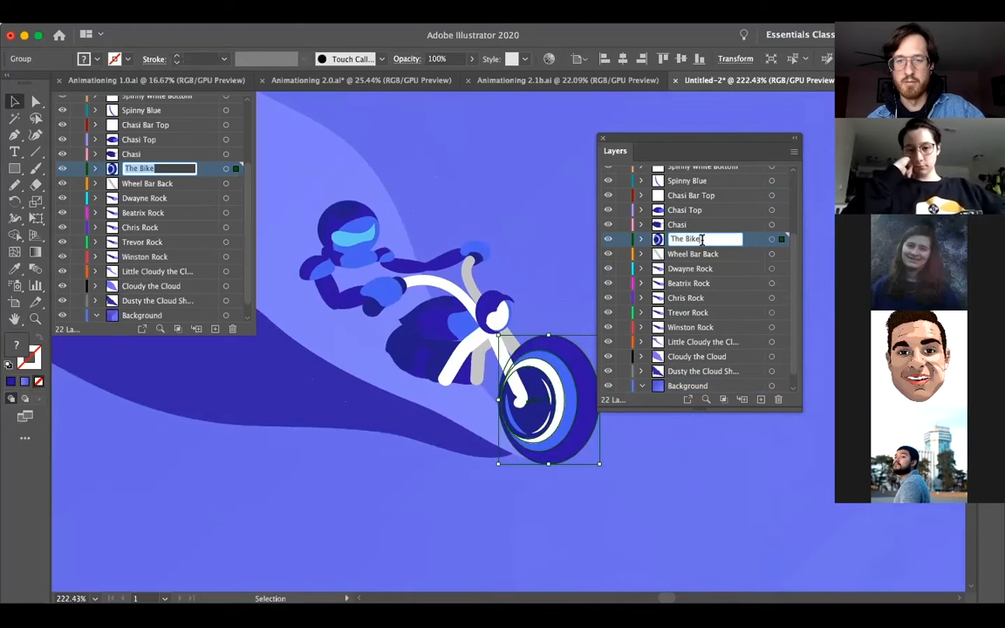
{"action": "type", "text": "Wheel"}
{"action": "key", "text": "Return"}
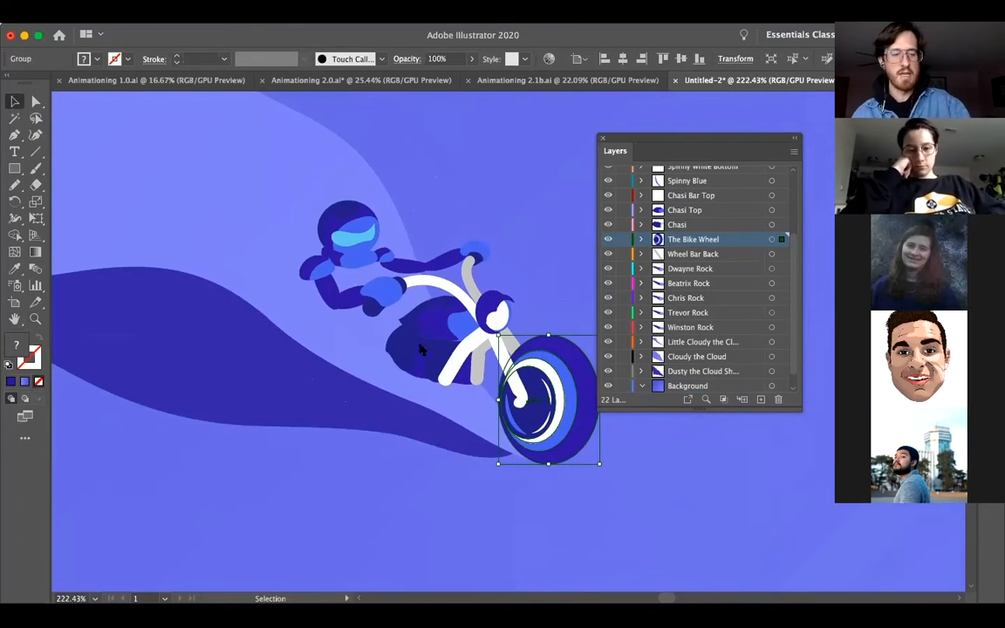
Review the whole artboard and the full layer list, with the Background layer's contents collapsed
{"action": "key", "text": "z"}
{"action": "left_click_drag", "start_coordinate": [508, 311], "coordinate": [348, 384]}
{"action": "left_click_drag", "start_coordinate": [474, 332], "coordinate": [385, 353]}
{"action": "key", "text": "v"}
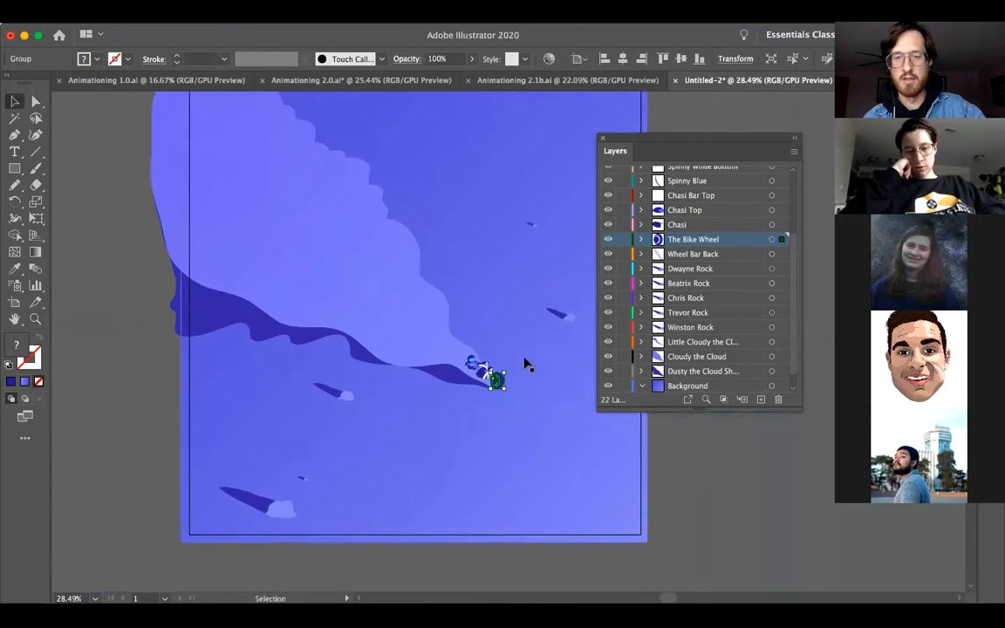
{"action": "scroll", "coordinate": [447, 342], "scroll_direction": "up", "scroll_amount": 2}
{"action": "left_click_drag", "start_coordinate": [700, 412], "coordinate": [718, 535]}
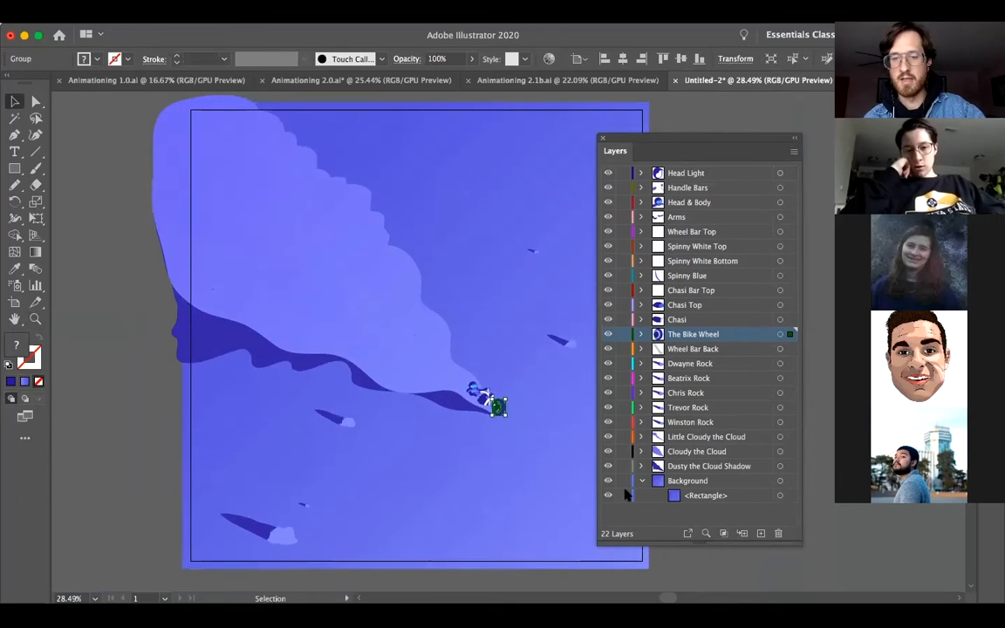
{"action": "left_click", "coordinate": [641, 481]}
{"action": "left_click", "coordinate": [697, 502]}
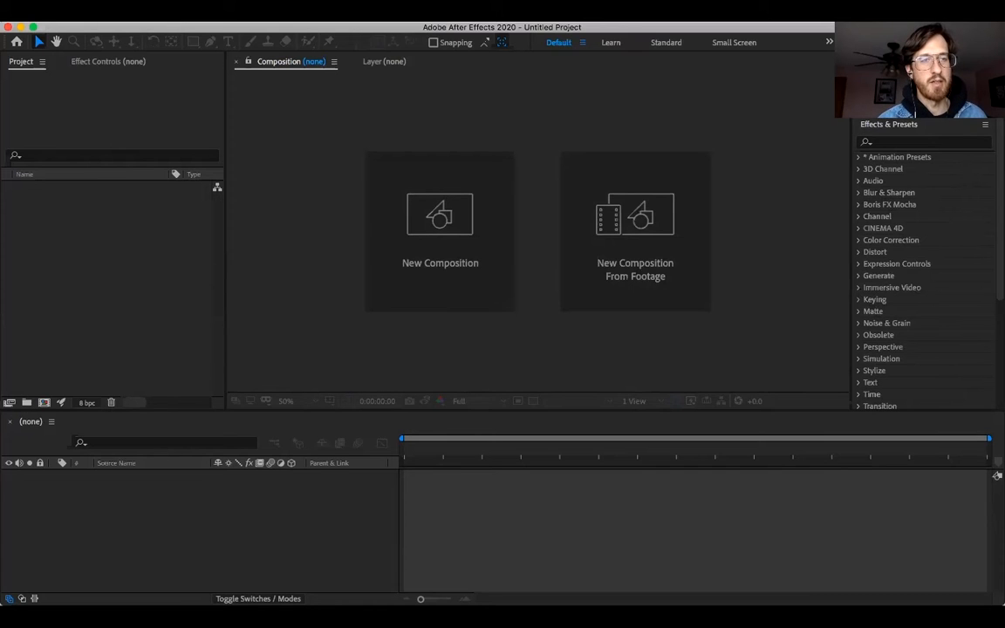
Switch to After Effects and import Animation Test Motor Moon Bike.ai as Composition - Retain Layer Sizes
{"action": "left_click", "coordinate": [122, 15]}
{"action": "mouse_move", "coordinate": [140, 195]}
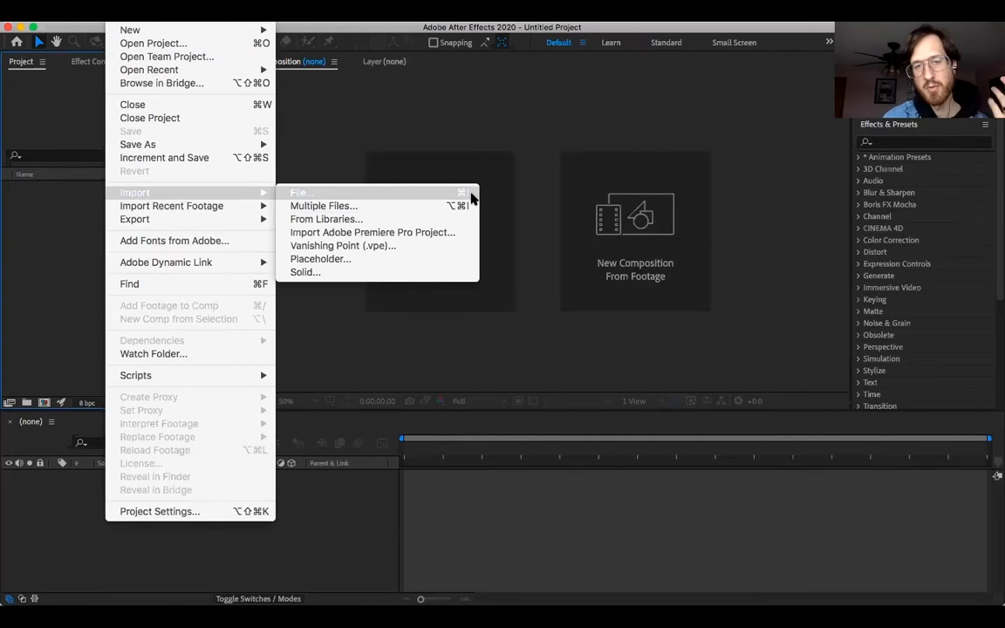
{"action": "left_click", "coordinate": [416, 193]}
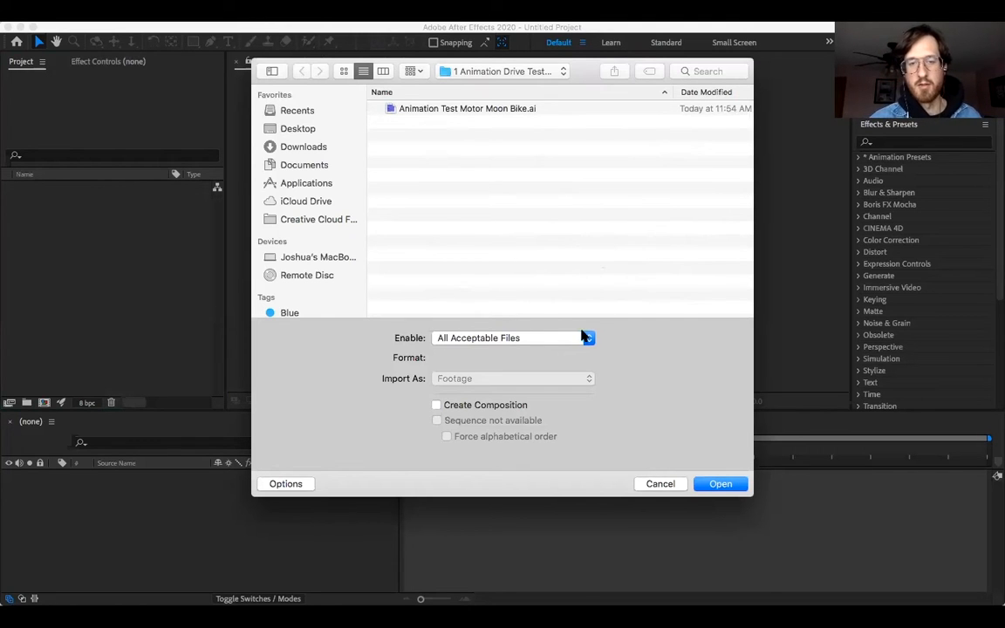
{"action": "left_click", "coordinate": [424, 110]}
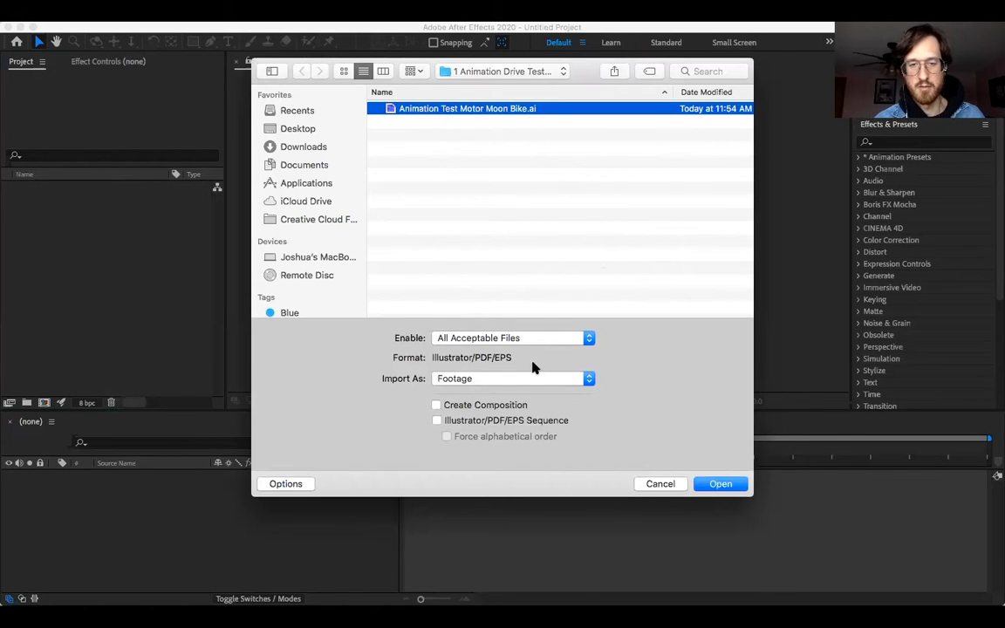
{"action": "left_click", "coordinate": [494, 380]}
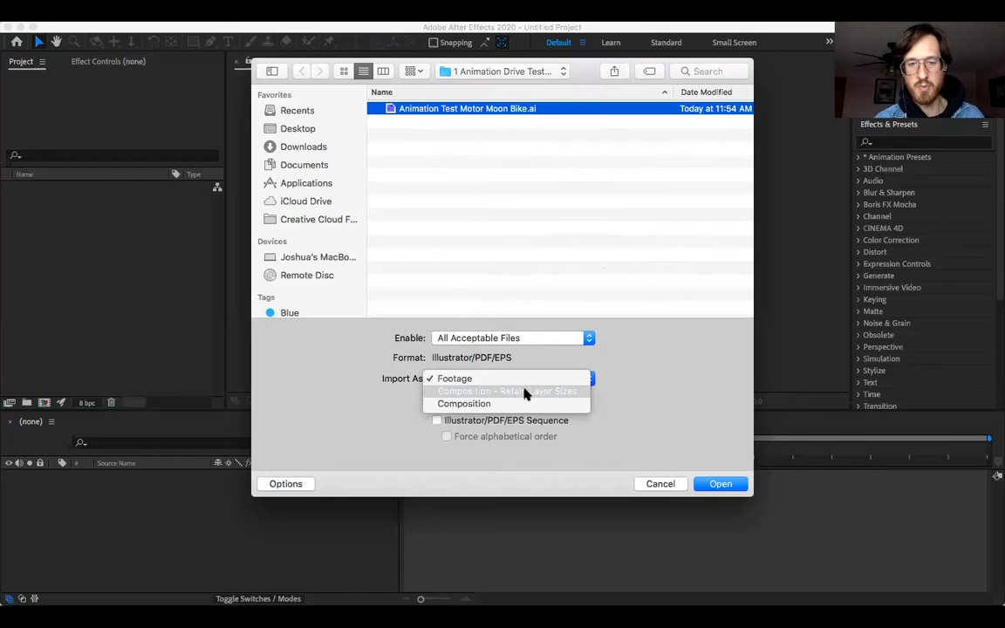
{"action": "left_click", "coordinate": [520, 392]}
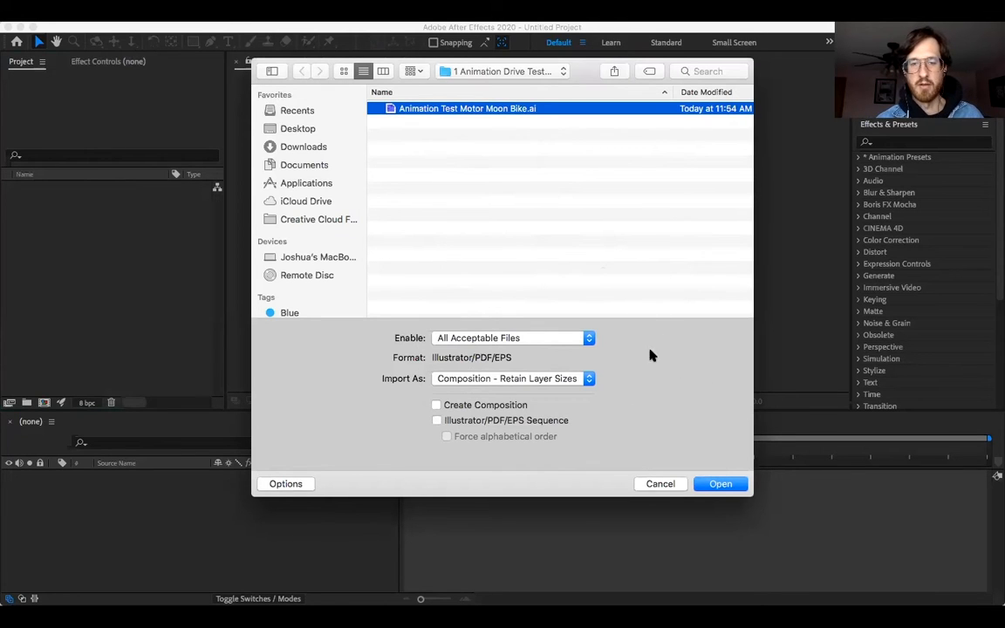
{"action": "left_click", "coordinate": [713, 482]}
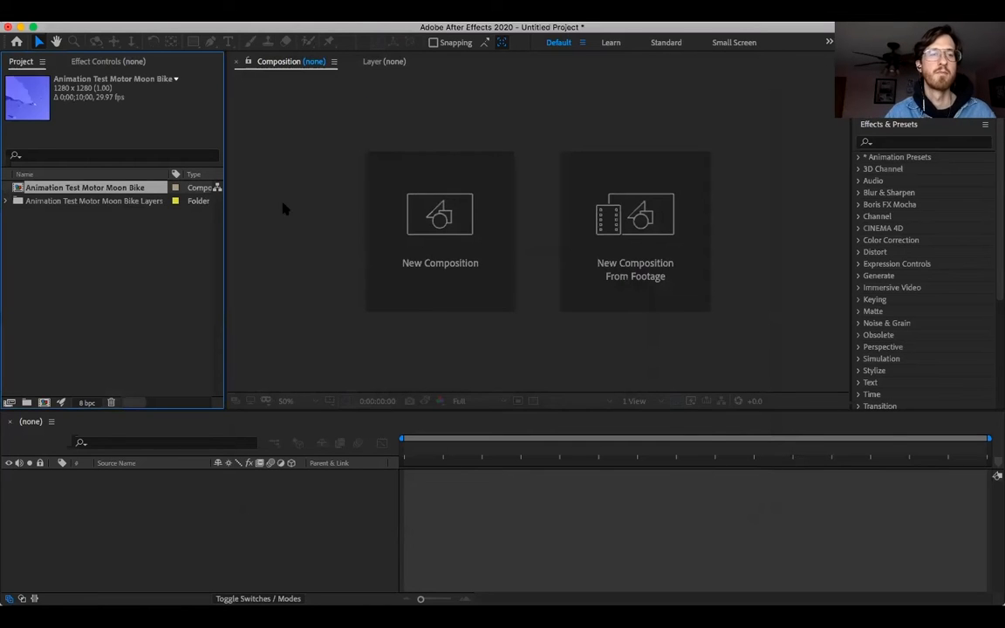
Check the imported layers folder and nest the Animation Test Motor Moon Bike composition in a new composition on the timeline
{"action": "left_click", "coordinate": [6, 201]}
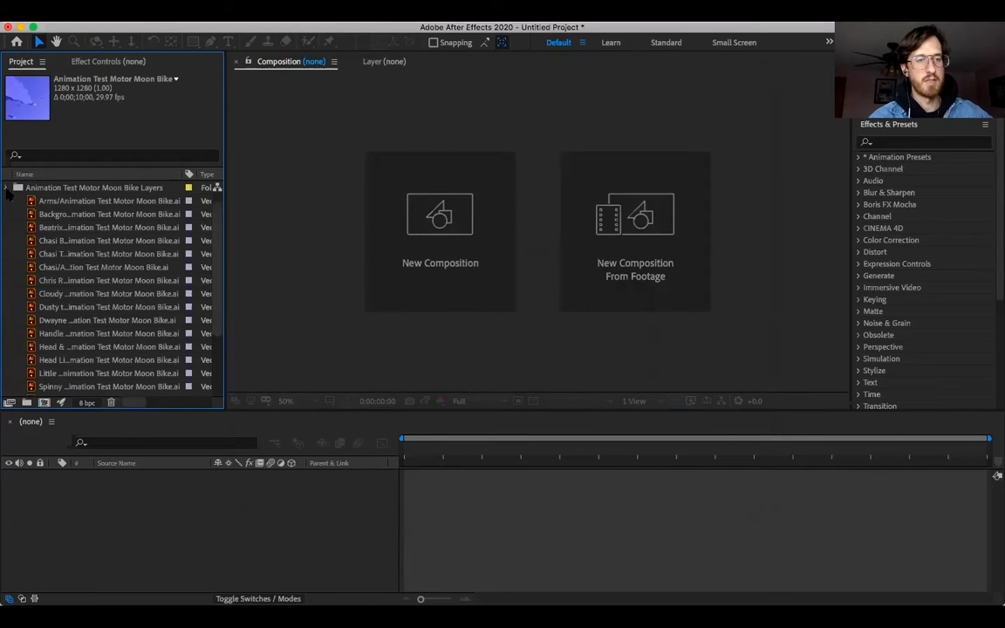
{"action": "left_click", "coordinate": [6, 189]}
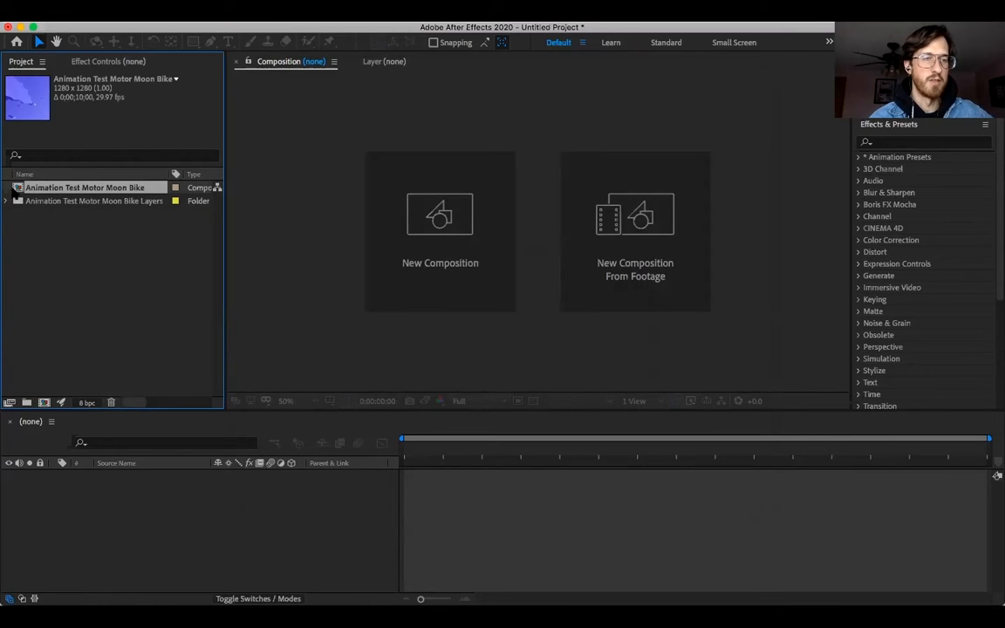
{"action": "left_click_drag", "start_coordinate": [40, 188], "coordinate": [138, 501]}
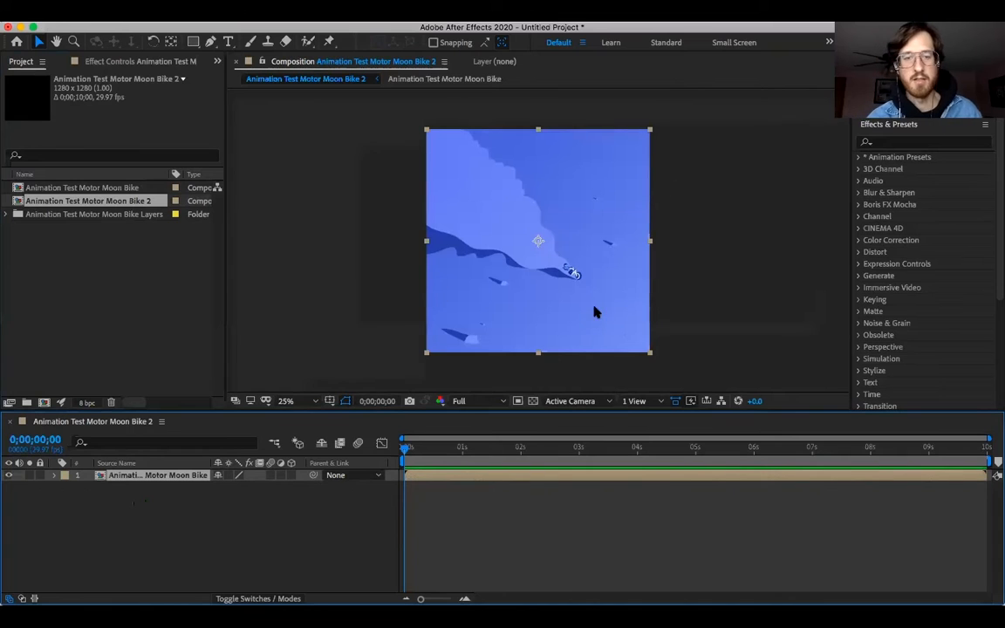
Review the new composition's size, frame rate and duration in its Composition Settings
{"action": "left_click", "coordinate": [188, 12]}
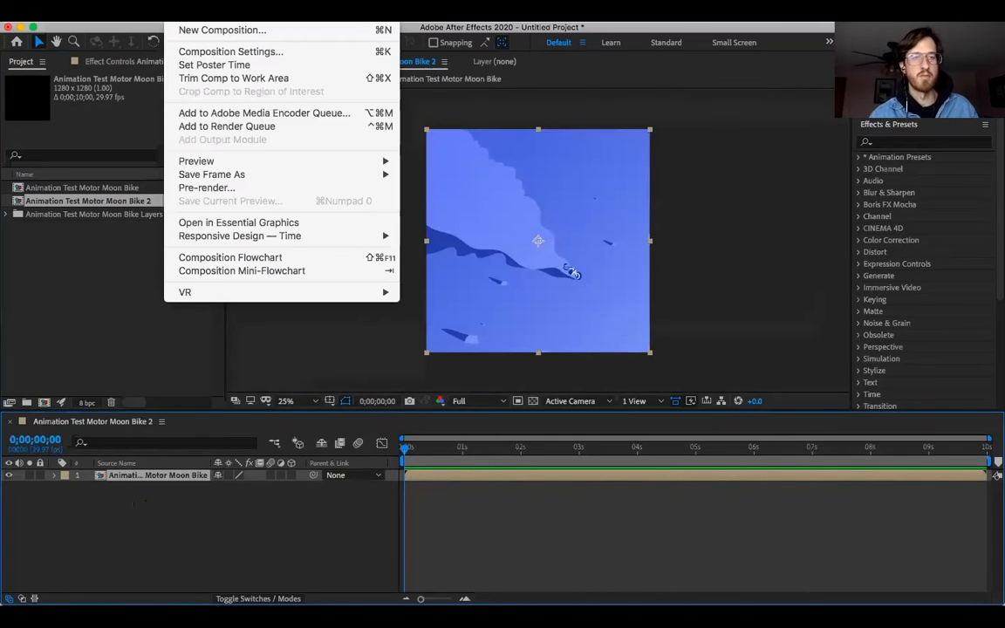
{"action": "left_click", "coordinate": [289, 52]}
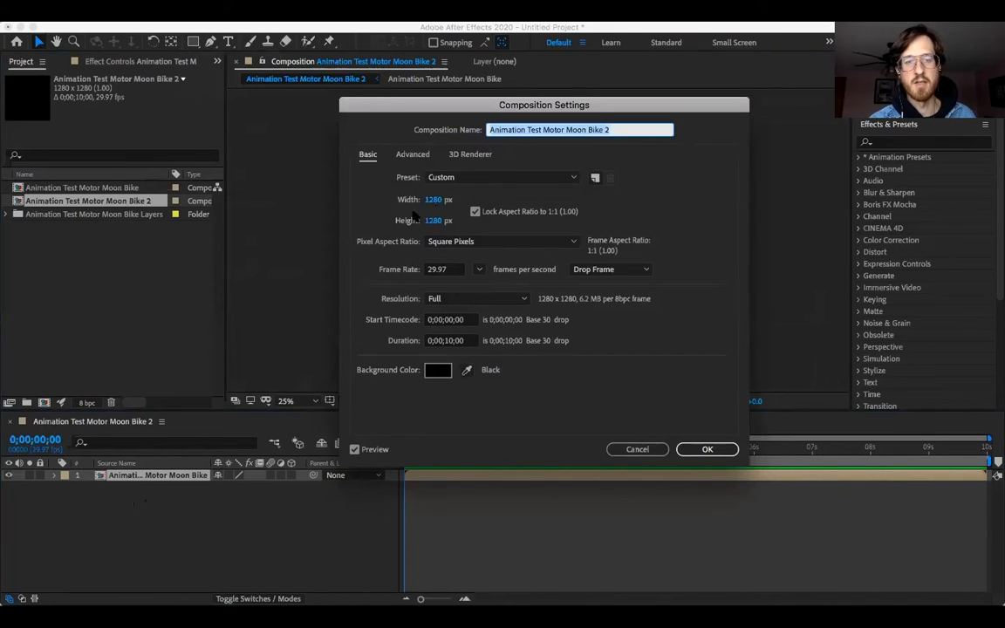
{"action": "left_click", "coordinate": [708, 450]}
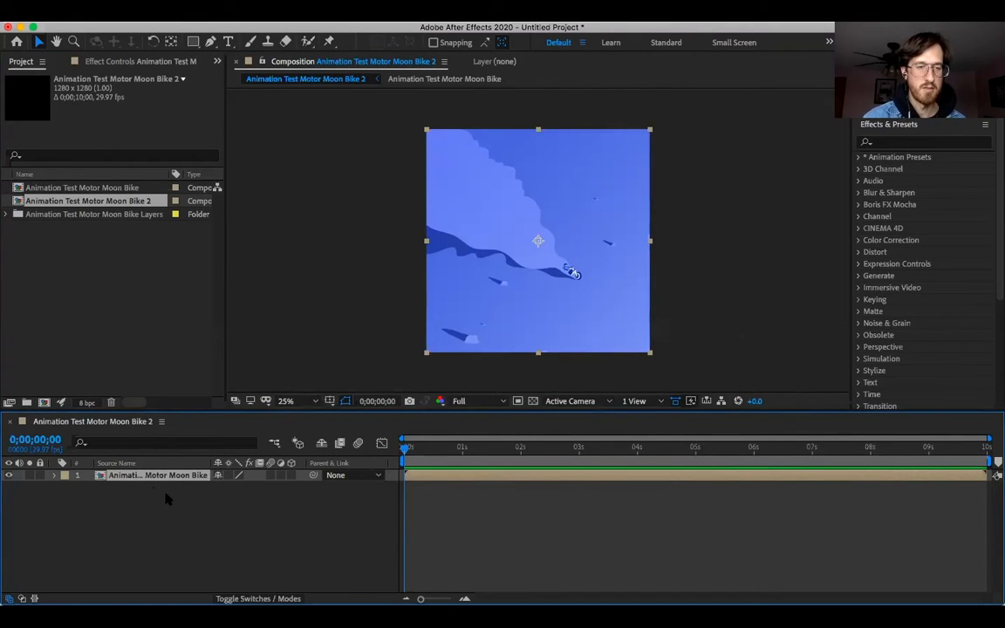
Open the nested Animation Test Motor Moon Bike composition, enlarge its timeline area and select the Head Light layer
{"action": "double_click", "coordinate": [113, 476]}
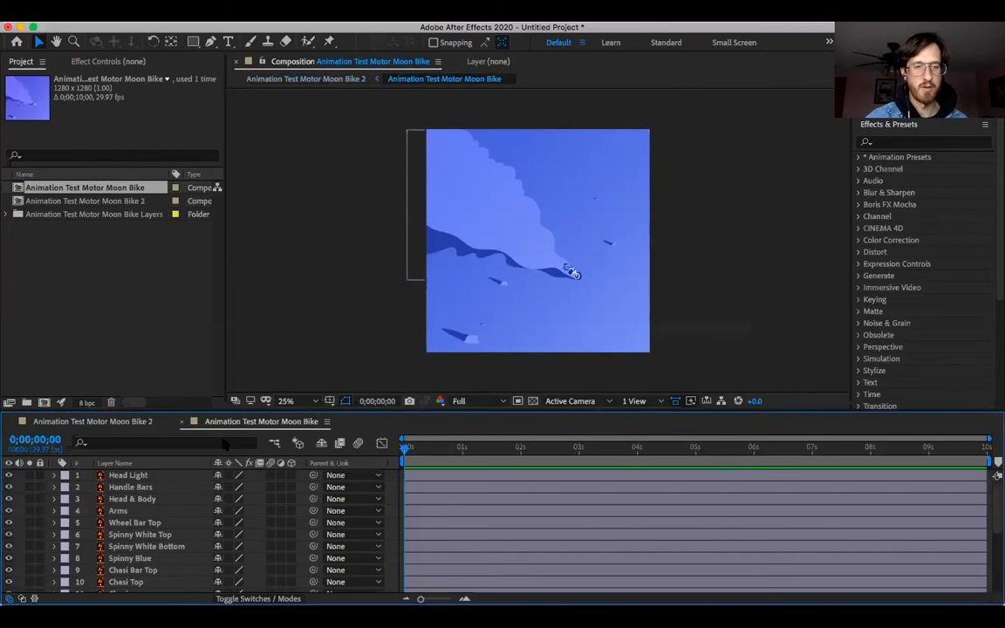
{"action": "left_click_drag", "start_coordinate": [414, 418], "coordinate": [412, 363]}
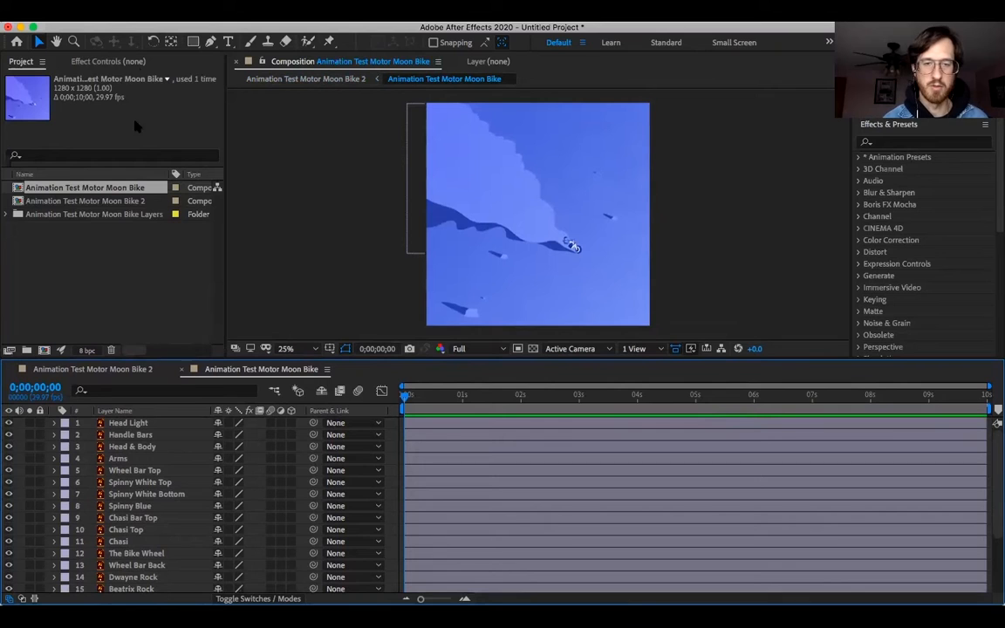
{"action": "left_click", "coordinate": [152, 425]}
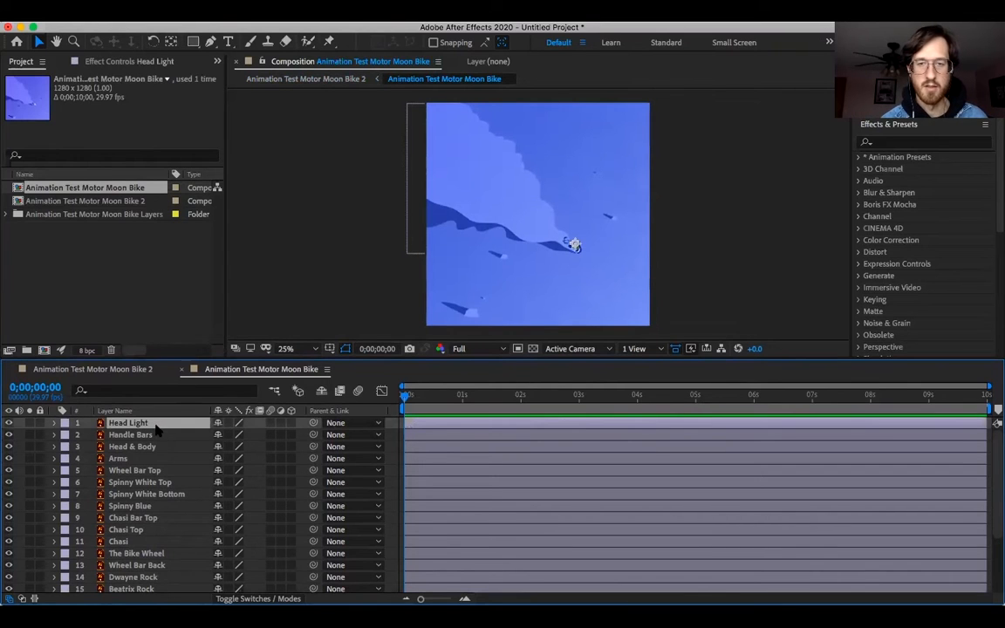
Move the Handle Bars layer's anchor point with the Pan Behind tool to where the handlebars meet the head light
{"action": "key", "text": "z"}
{"action": "left_click_drag", "start_coordinate": [575, 248], "coordinate": [615, 218]}
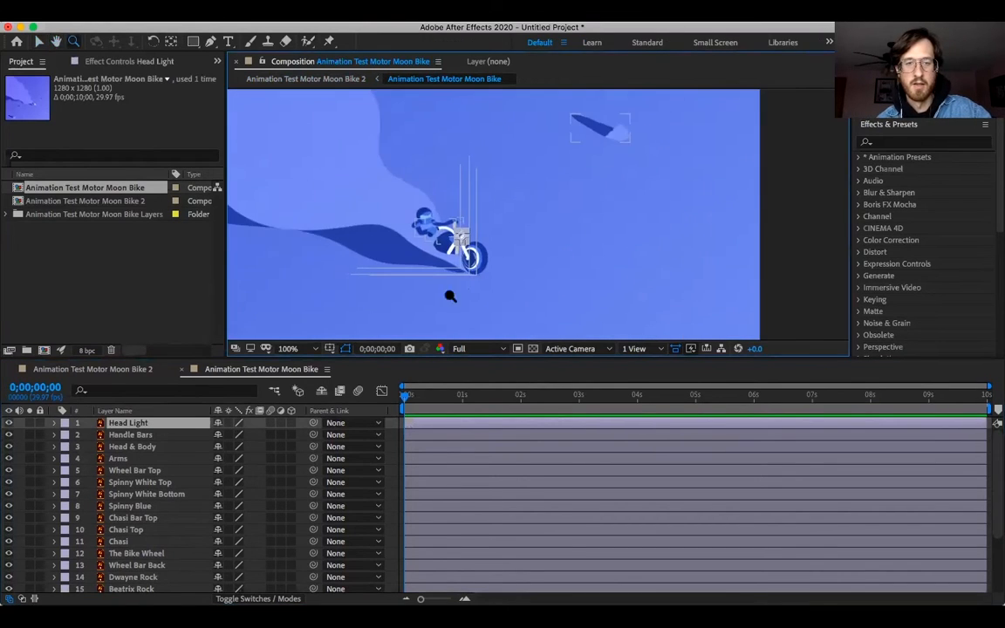
{"action": "left_click_drag", "start_coordinate": [324, 307], "coordinate": [499, 216]}
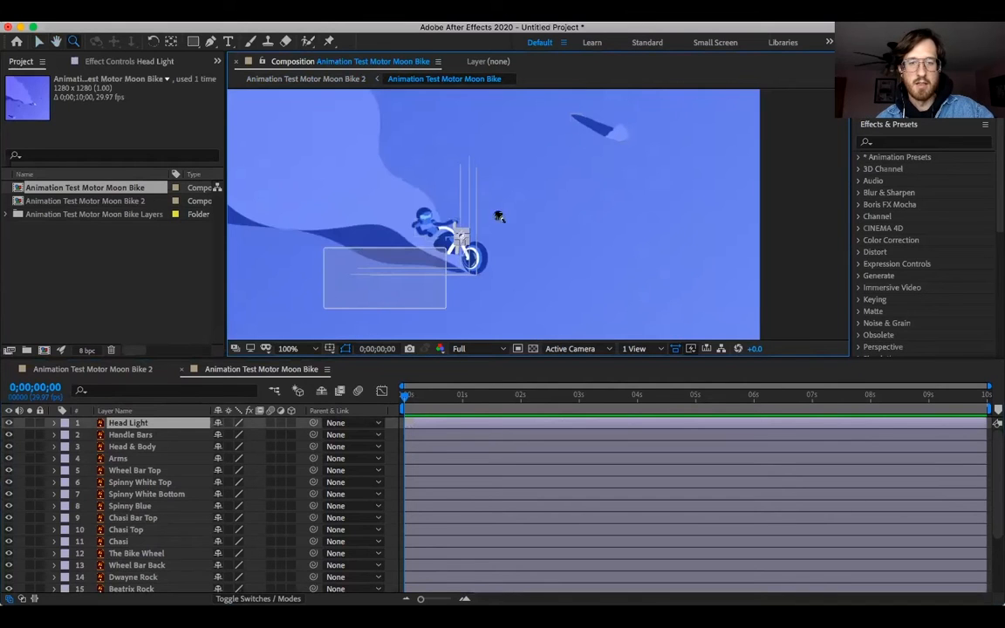
{"action": "left_click", "coordinate": [327, 257]}
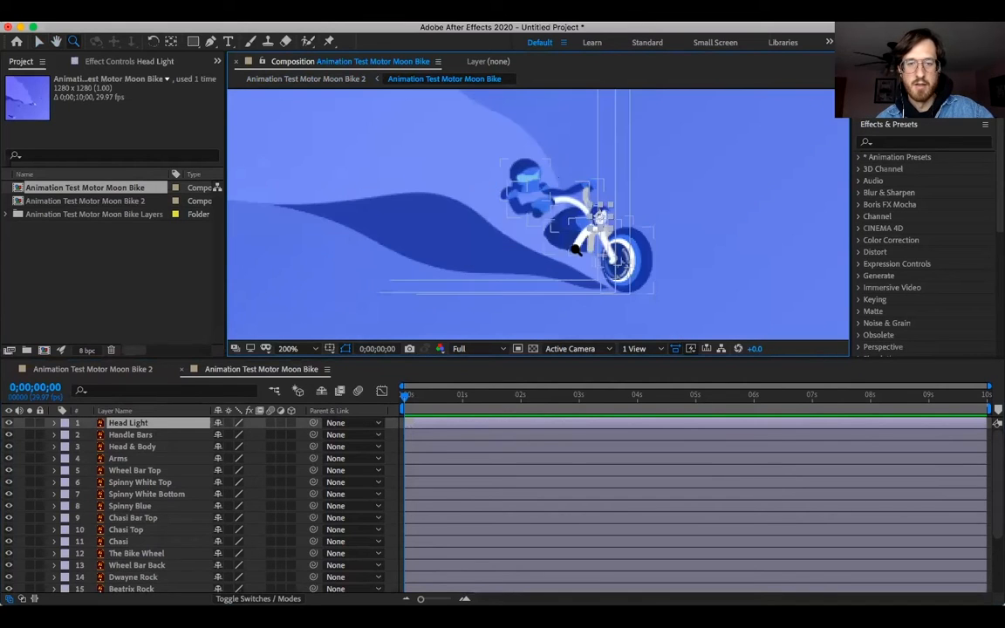
{"action": "left_click_drag", "start_coordinate": [466, 309], "coordinate": [648, 187]}
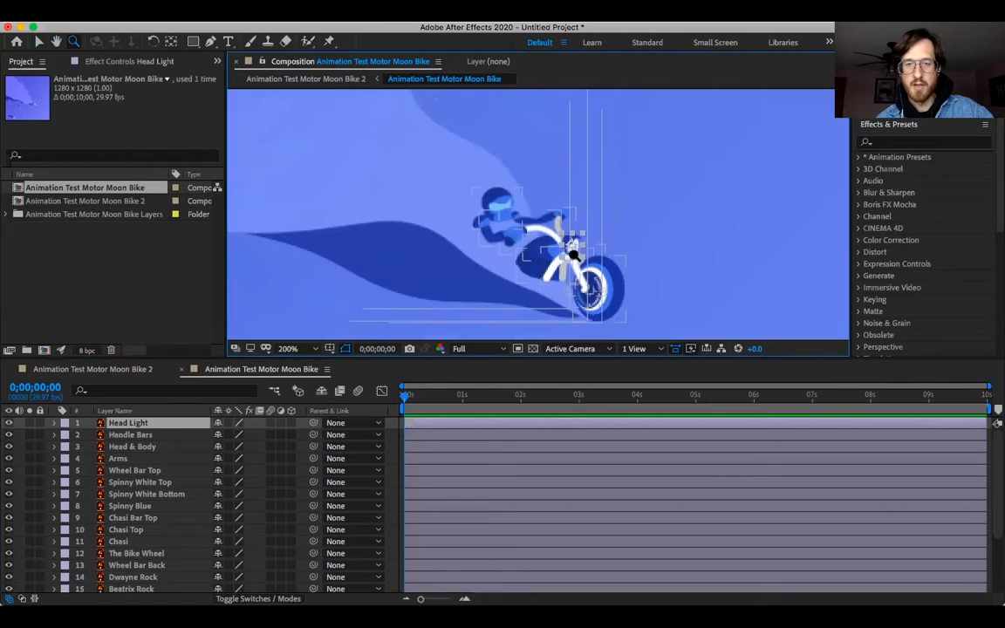
{"action": "left_click", "coordinate": [152, 434]}
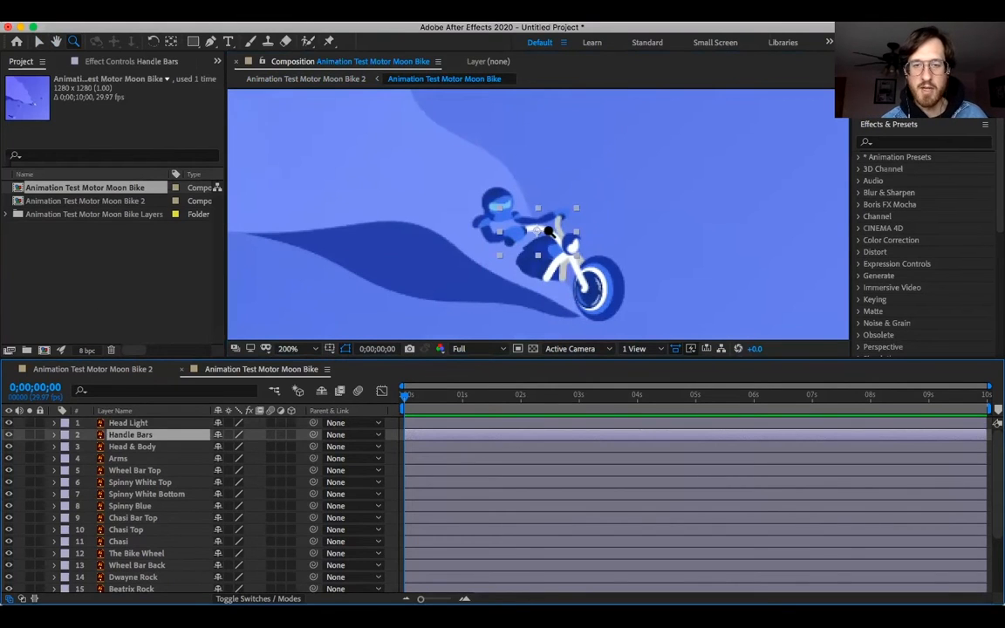
{"action": "left_click", "coordinate": [170, 42]}
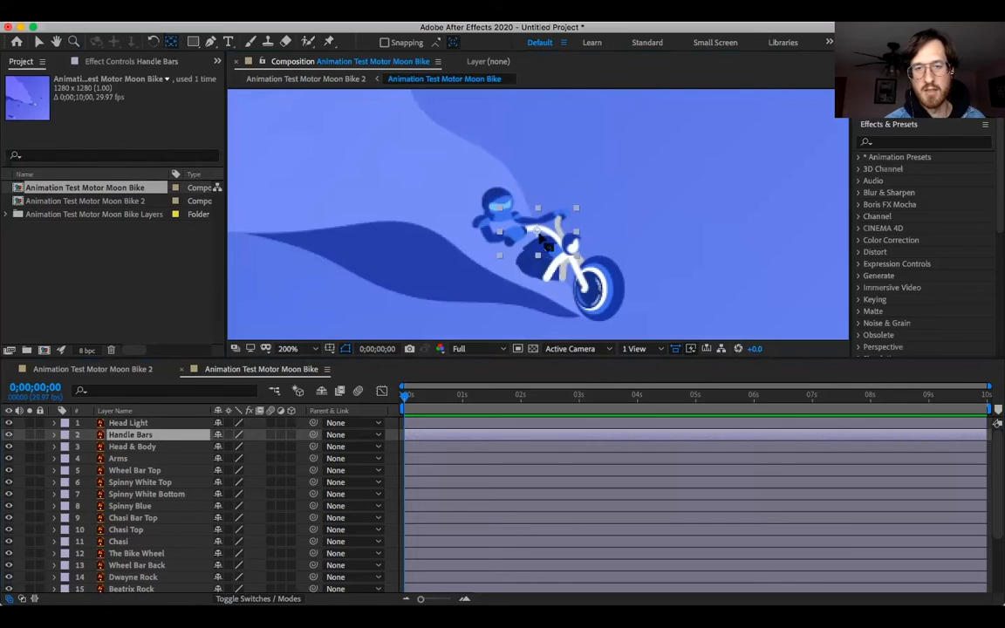
{"action": "mouse_move", "coordinate": [537, 233]}
{"action": "left_mouse_down"}
{"action": "mouse_move", "coordinate": [552, 250]}
{"action": "mouse_move", "coordinate": [571, 249]}
{"action": "mouse_move", "coordinate": [548, 225]}
{"action": "mouse_move", "coordinate": [546, 242]}
{"action": "left_mouse_up"}
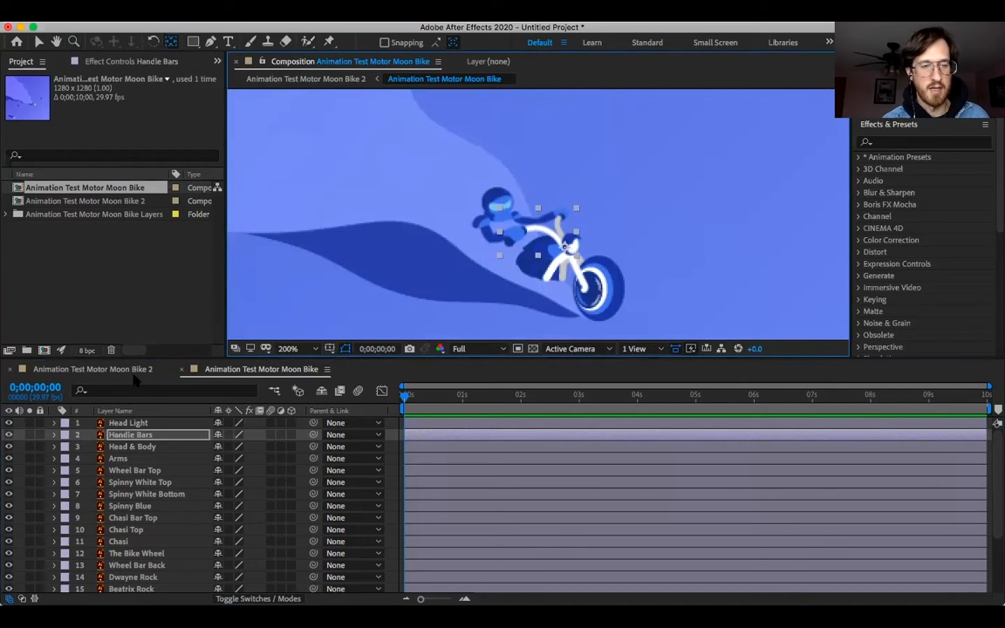
Move the anchor points of the Head & Body and Arms layers to the rider's neck and shoulder area
{"action": "left_click", "coordinate": [140, 446]}
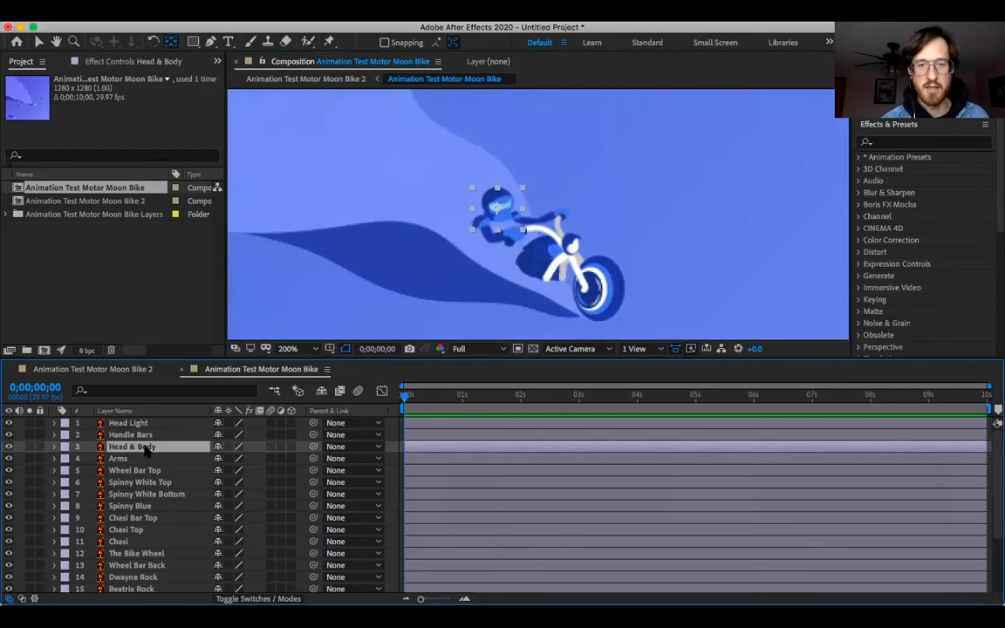
{"action": "mouse_move", "coordinate": [495, 212]}
{"action": "left_mouse_down"}
{"action": "mouse_move", "coordinate": [453, 193]}
{"action": "mouse_move", "coordinate": [502, 217]}
{"action": "left_mouse_up"}
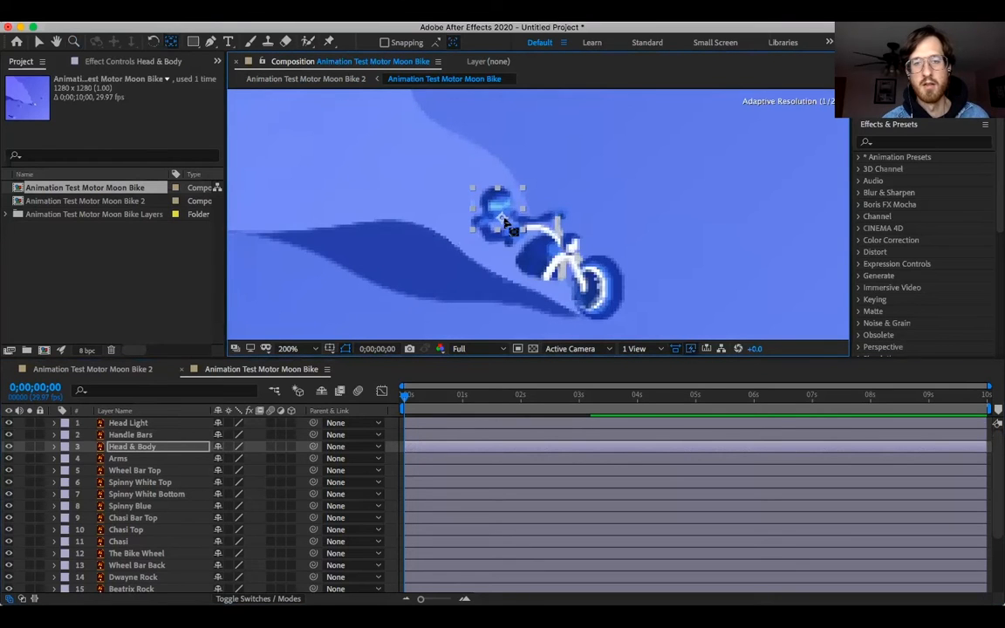
{"action": "left_click", "coordinate": [135, 459]}
{"action": "left_click_drag", "start_coordinate": [515, 229], "coordinate": [502, 221]}
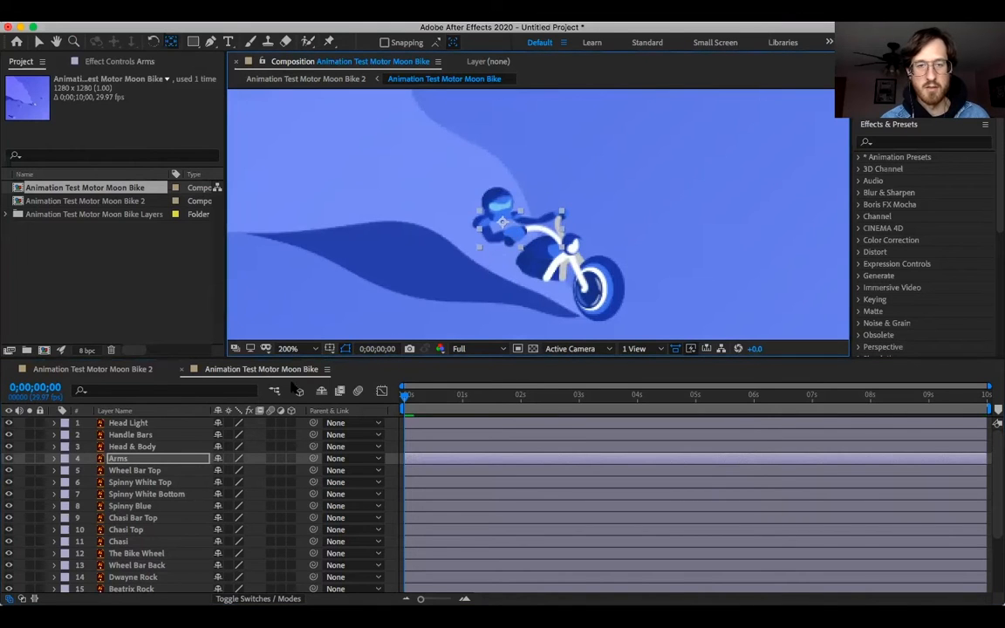
Check the anchor points of the Wheel Bar Top, Spinny White Top, Spinny White Bottom and Spinny Blue layers
{"action": "left_click", "coordinate": [132, 470]}
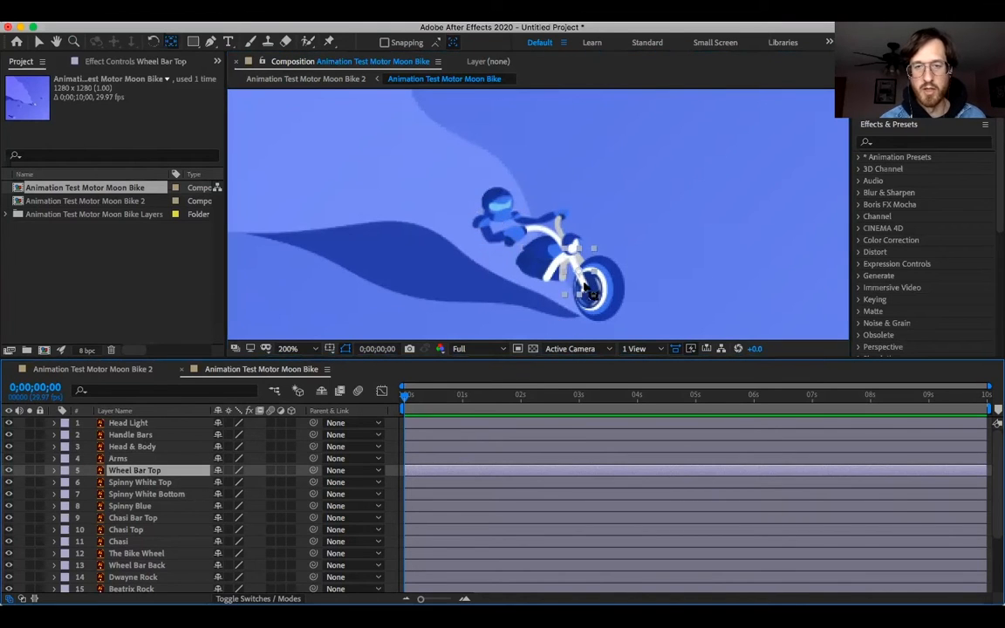
{"action": "left_click", "coordinate": [138, 482]}
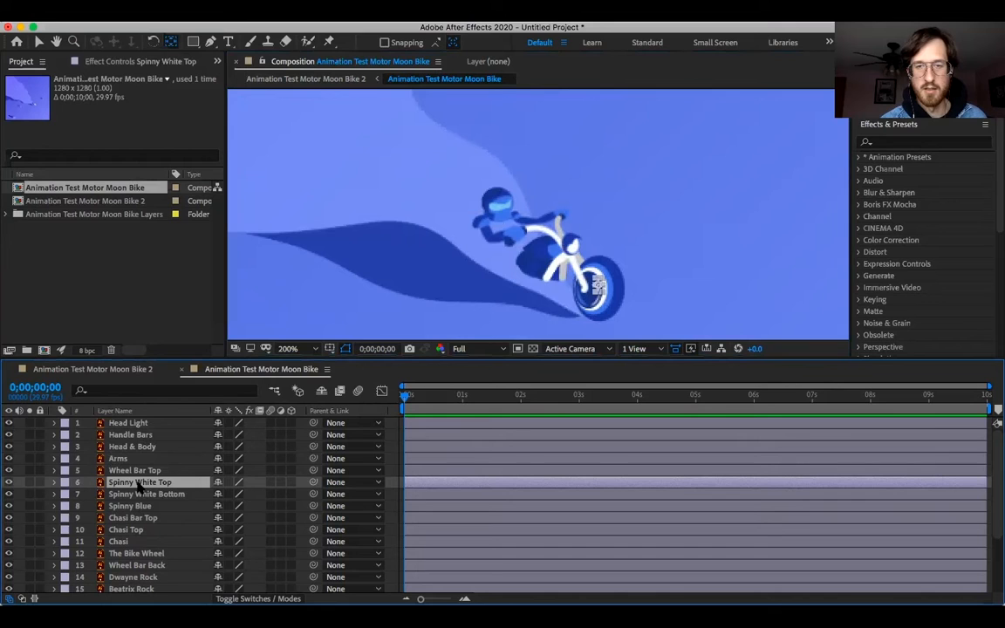
{"action": "left_click", "coordinate": [143, 493]}
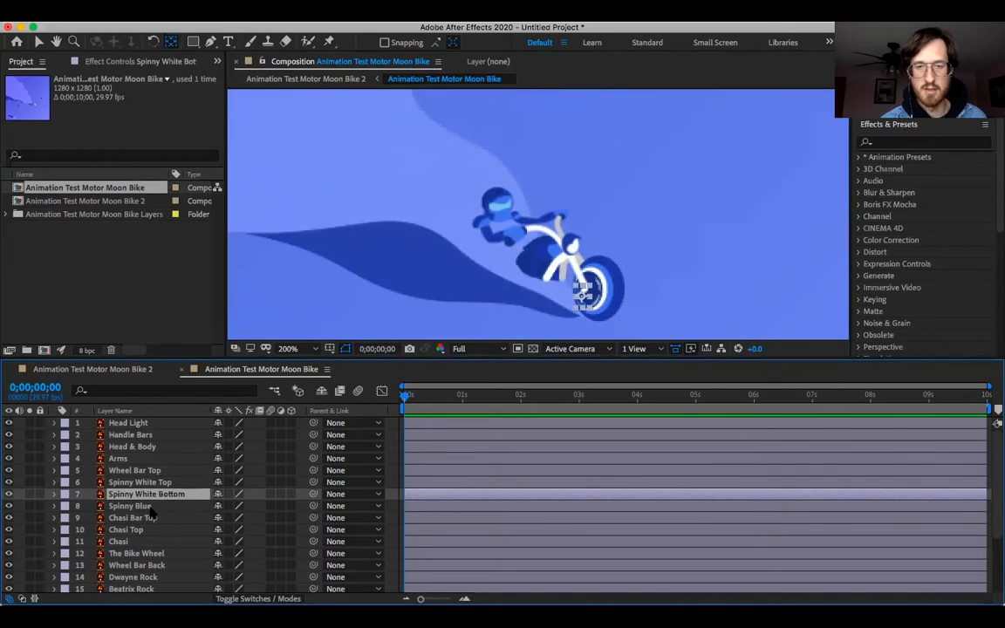
{"action": "left_click", "coordinate": [152, 506]}
Reposition the anchor points of the Chasi Bar Top, Chasi Top and Chasi layers on the bike's chassis
{"action": "left_click", "coordinate": [158, 520]}
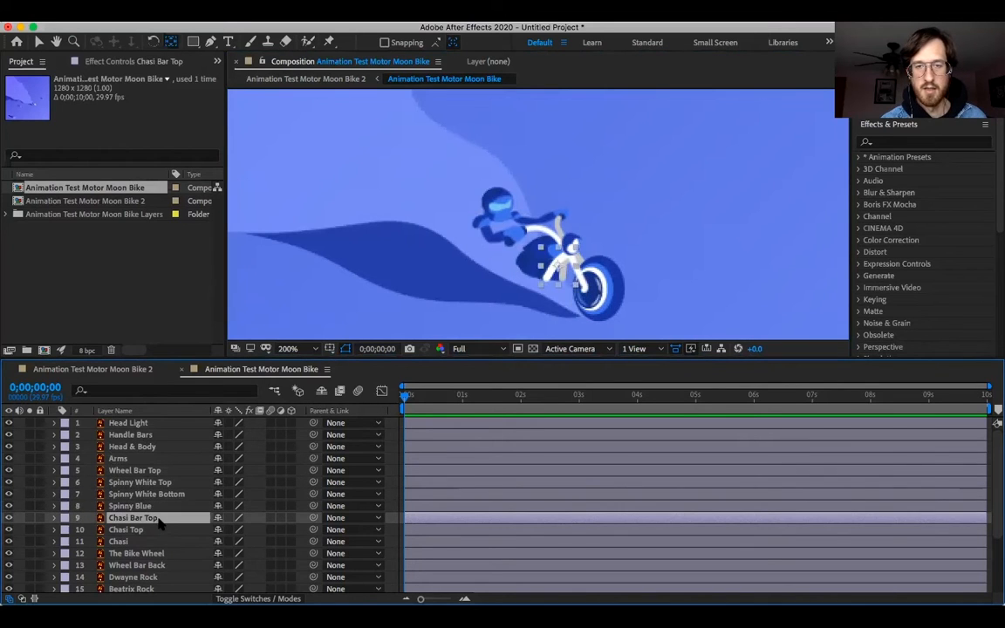
{"action": "left_click", "coordinate": [551, 273]}
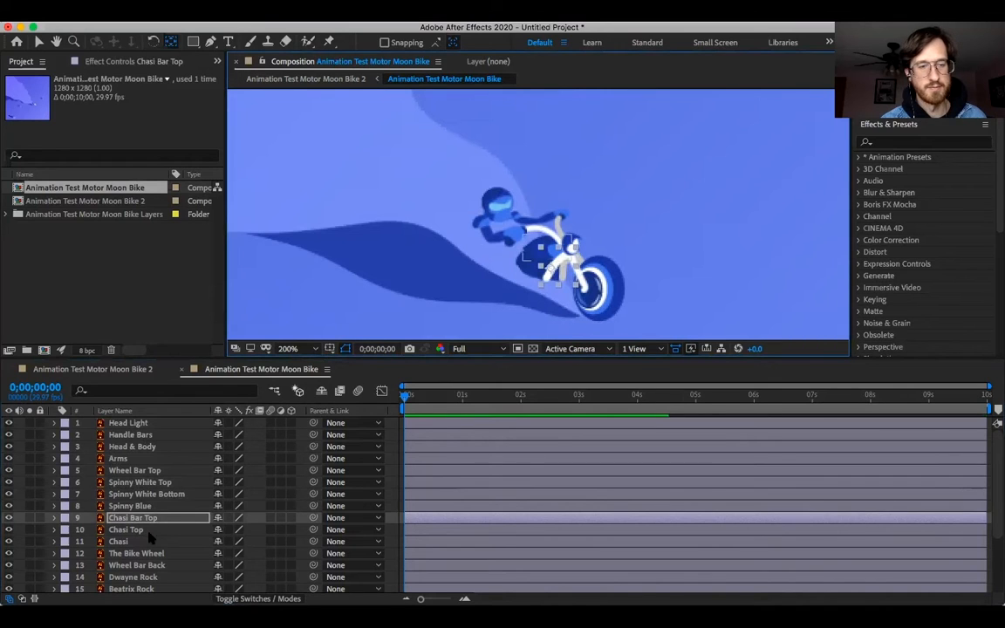
{"action": "key", "text": "ctrl+Down"}
{"action": "left_click", "coordinate": [542, 249]}
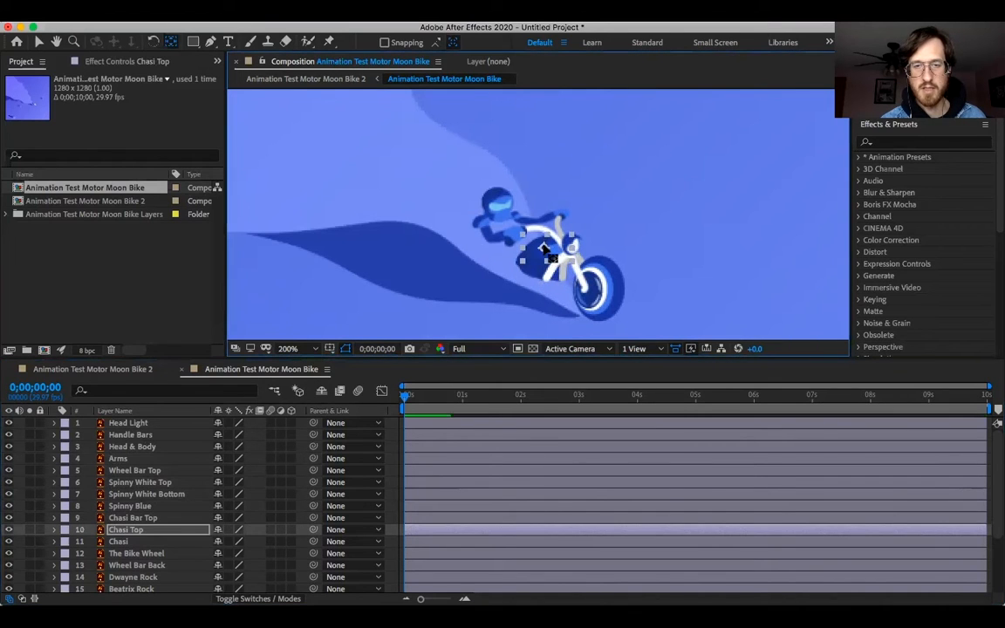
{"action": "key", "text": "ctrl+Down"}
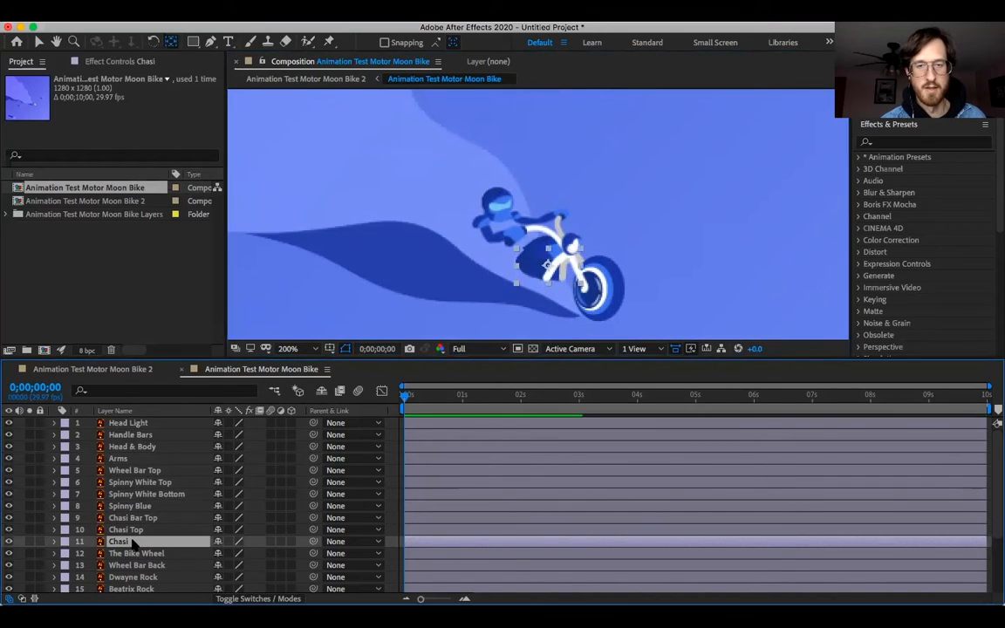
{"action": "left_click", "coordinate": [544, 270]}
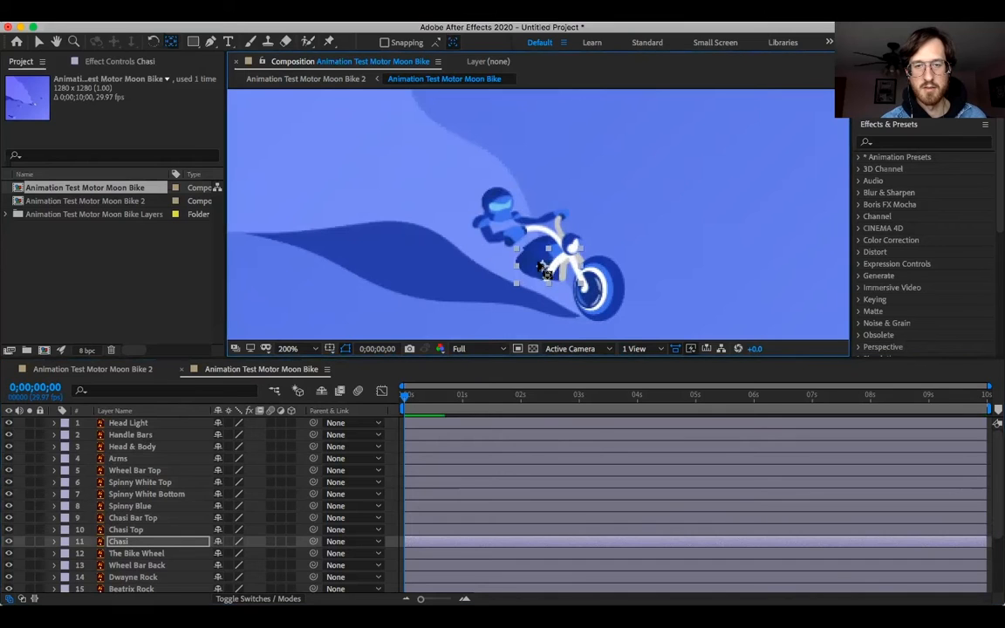
{"action": "left_click_drag", "start_coordinate": [539, 262], "coordinate": [542, 265]}
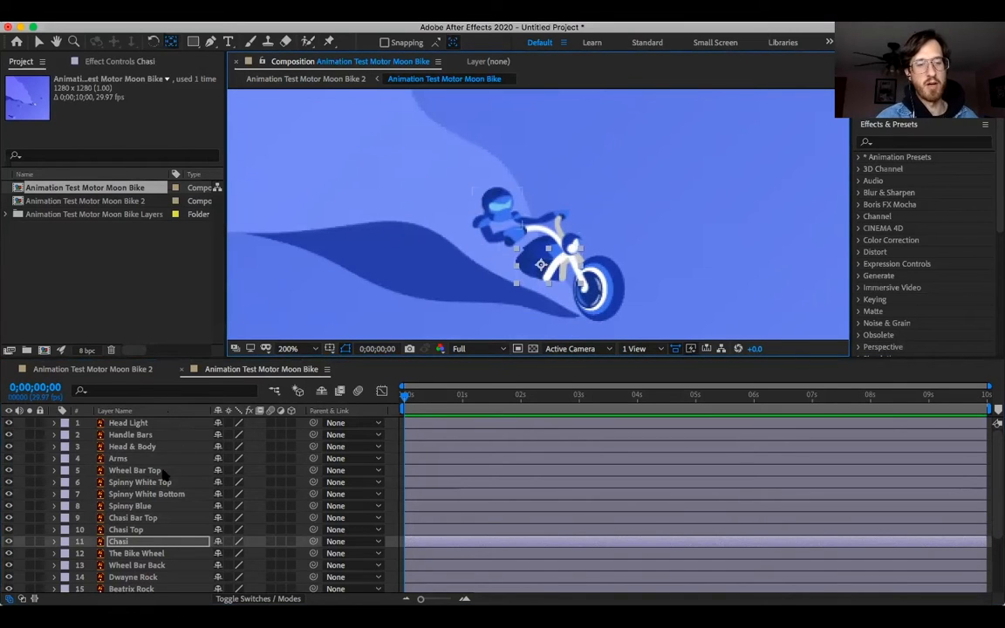
Move the anchor points of The Bike Wheel and Wheel Bar Back layers toward the wheel hub
{"action": "scroll", "coordinate": [166, 478], "scroll_direction": "down", "scroll_amount": 4}
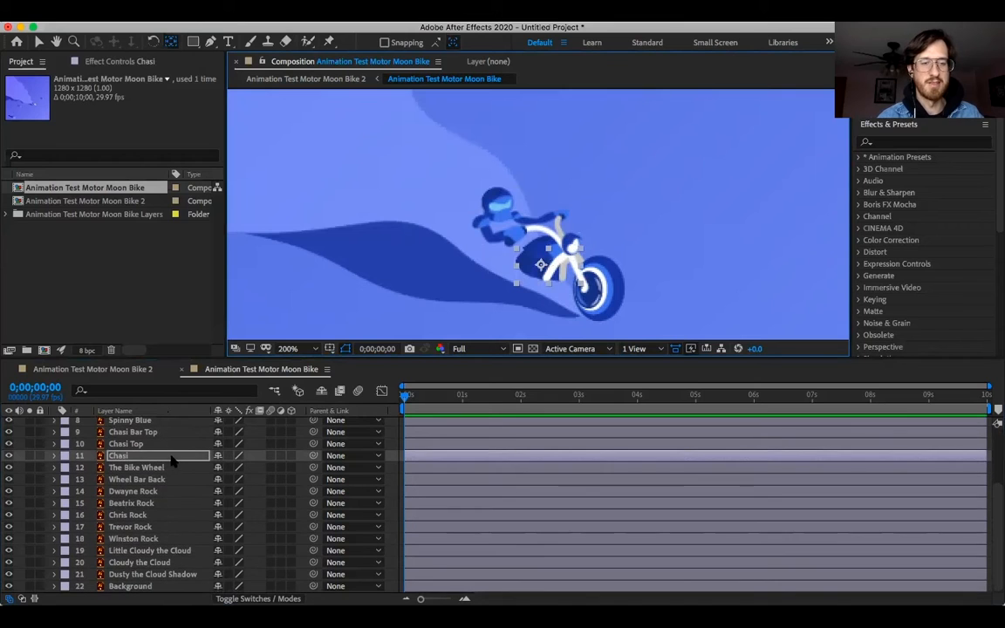
{"action": "left_click", "coordinate": [162, 479]}
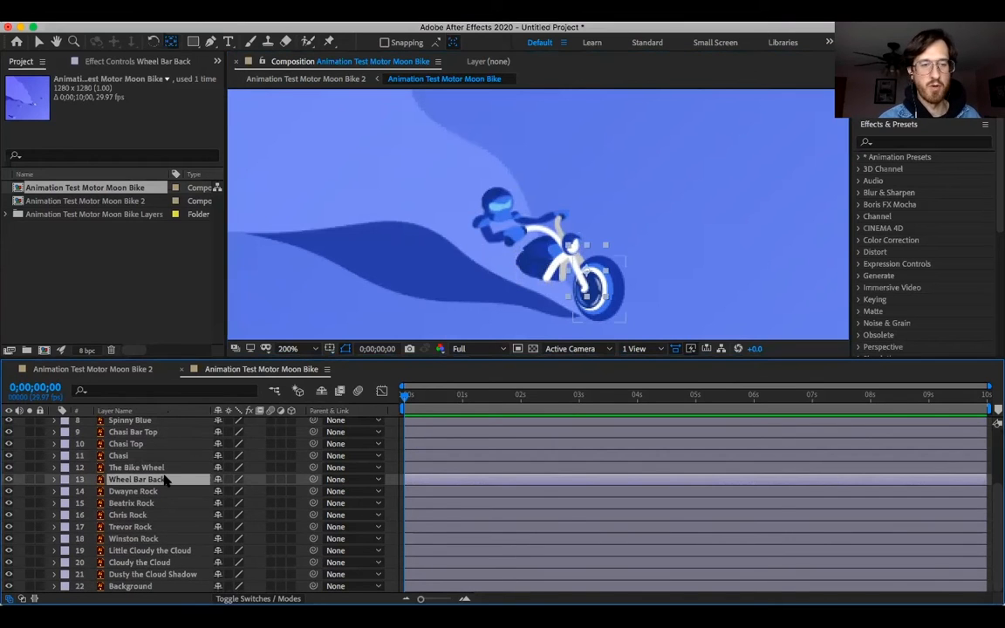
{"action": "left_click", "coordinate": [159, 467]}
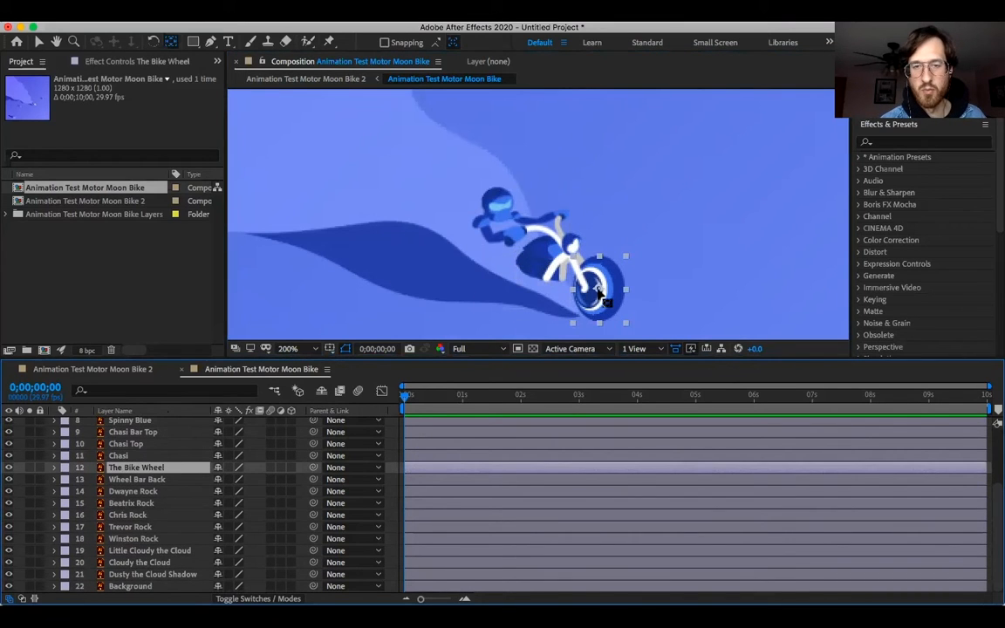
{"action": "key", "text": "Return"}
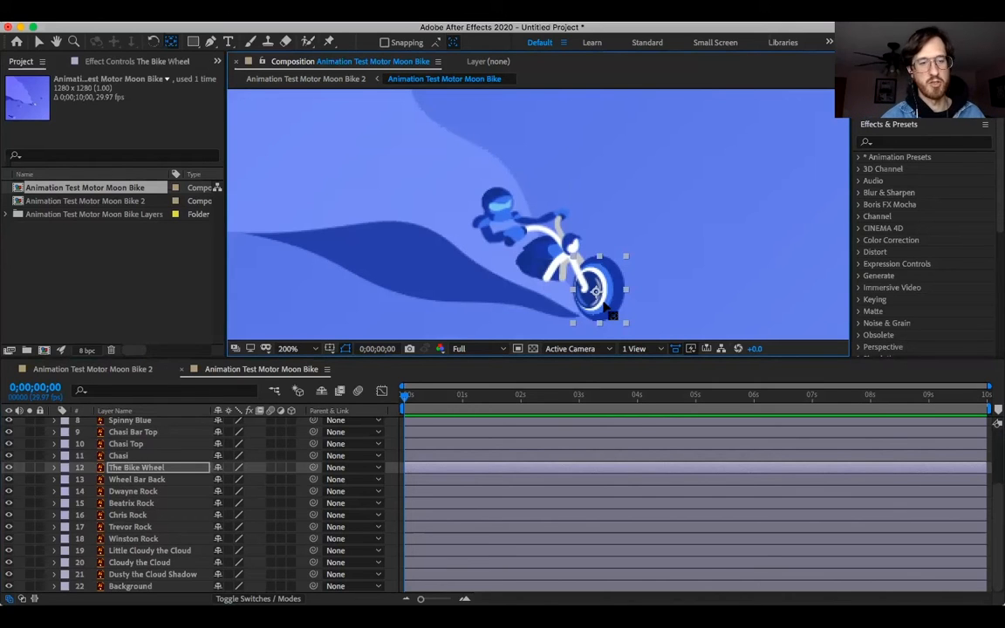
{"action": "left_click", "coordinate": [161, 480]}
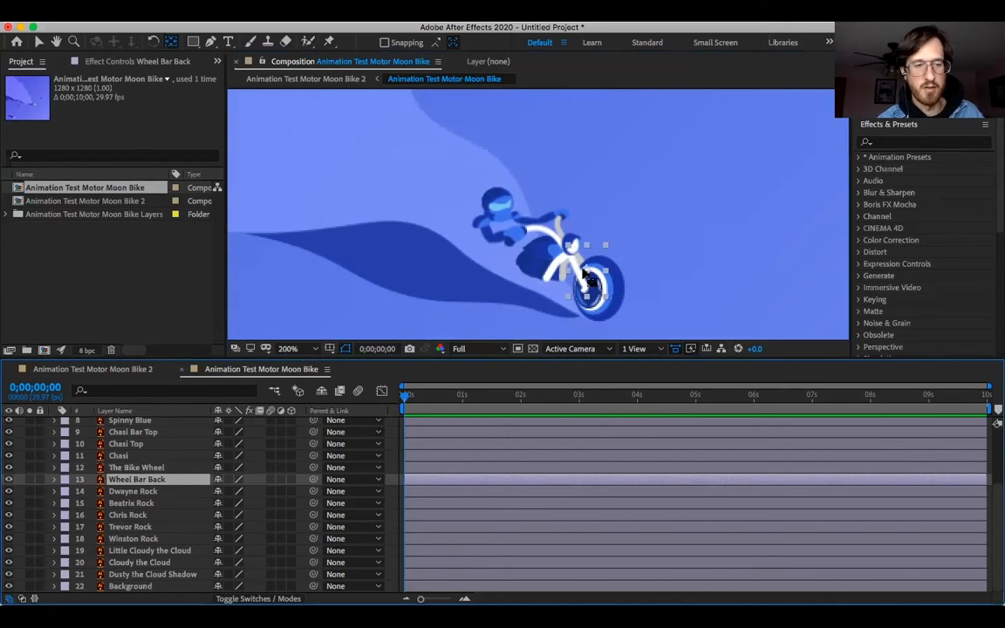
{"action": "key", "text": "Return"}
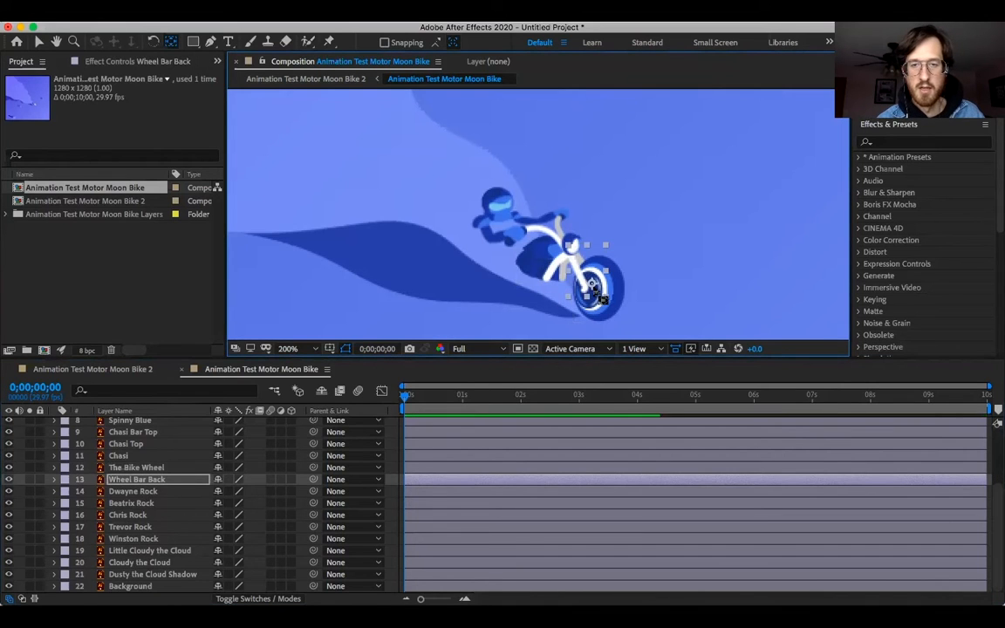
Select the Dwayne Rock layer and examine its anchor point close up and within the whole composition
{"action": "left_click", "coordinate": [140, 492]}
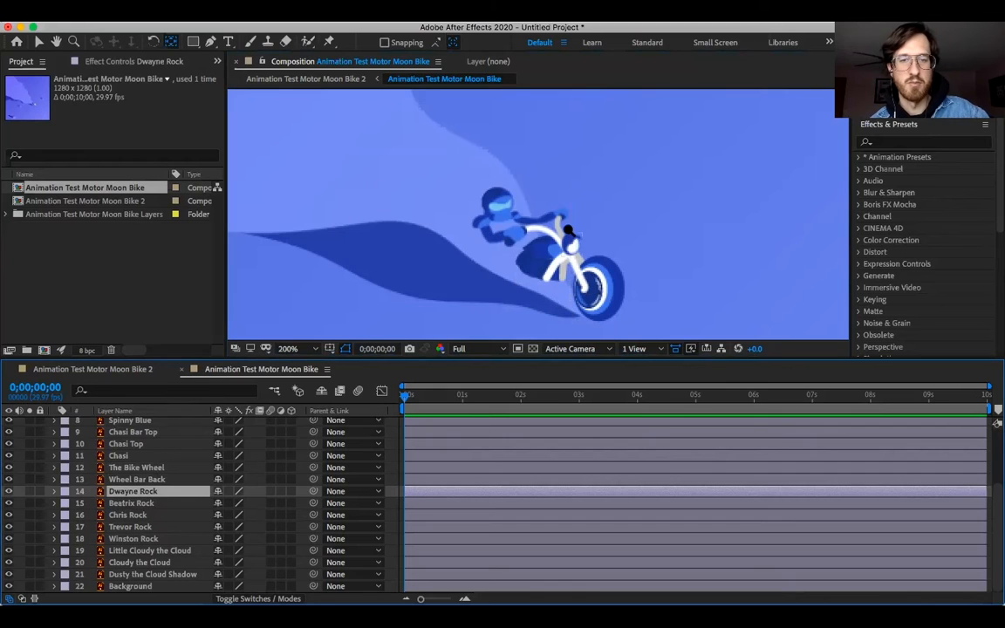
{"action": "key", "text": "z"}
{"action": "left_click", "coordinate": [511, 204], "text": "alt"}
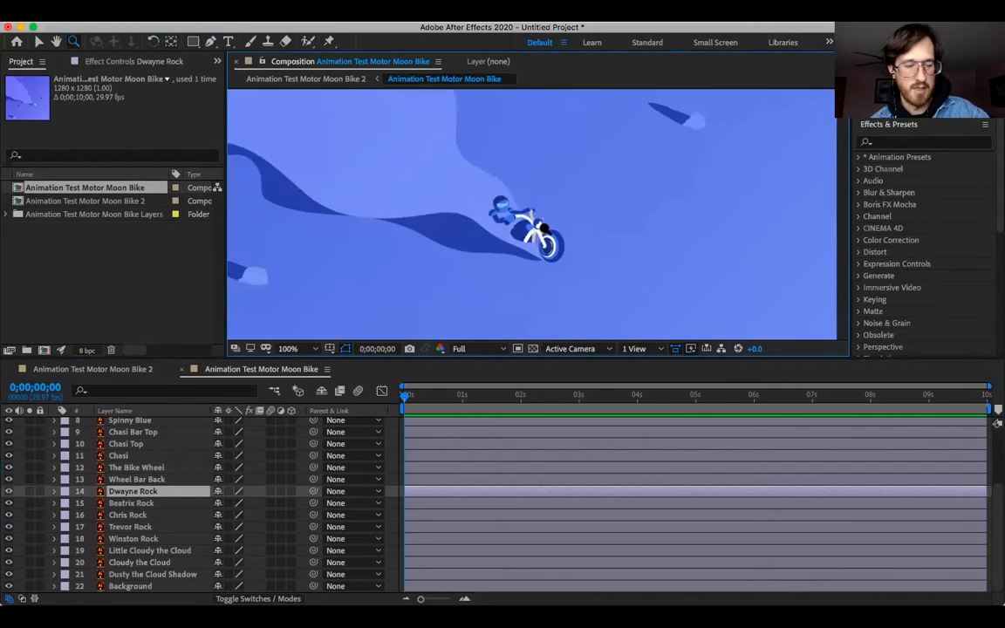
{"action": "left_click", "coordinate": [535, 226], "text": "alt"}
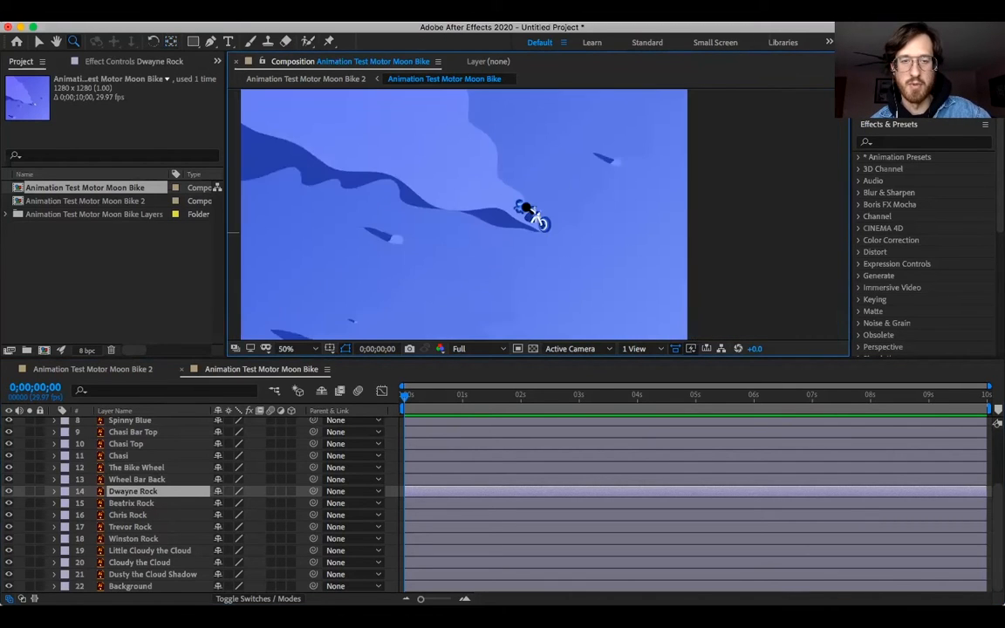
{"action": "left_click", "coordinate": [538, 223], "text": "alt"}
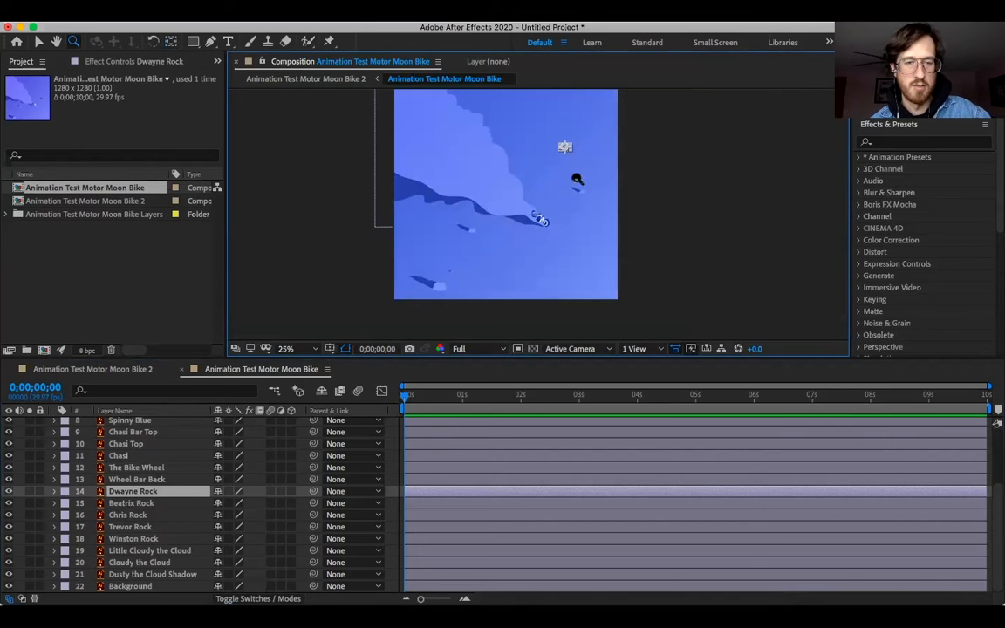
{"action": "left_click", "coordinate": [510, 212]}
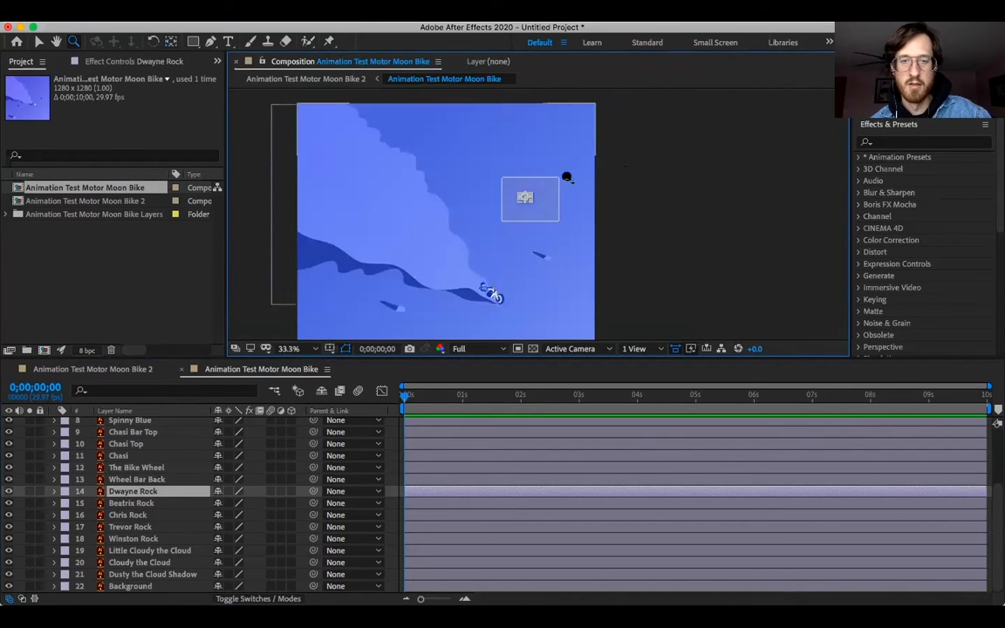
{"action": "left_click", "coordinate": [523, 194]}
{"action": "left_click", "coordinate": [523, 193]}
{"action": "left_click", "coordinate": [507, 211]}
{"action": "left_click", "coordinate": [477, 231], "text": "alt"}
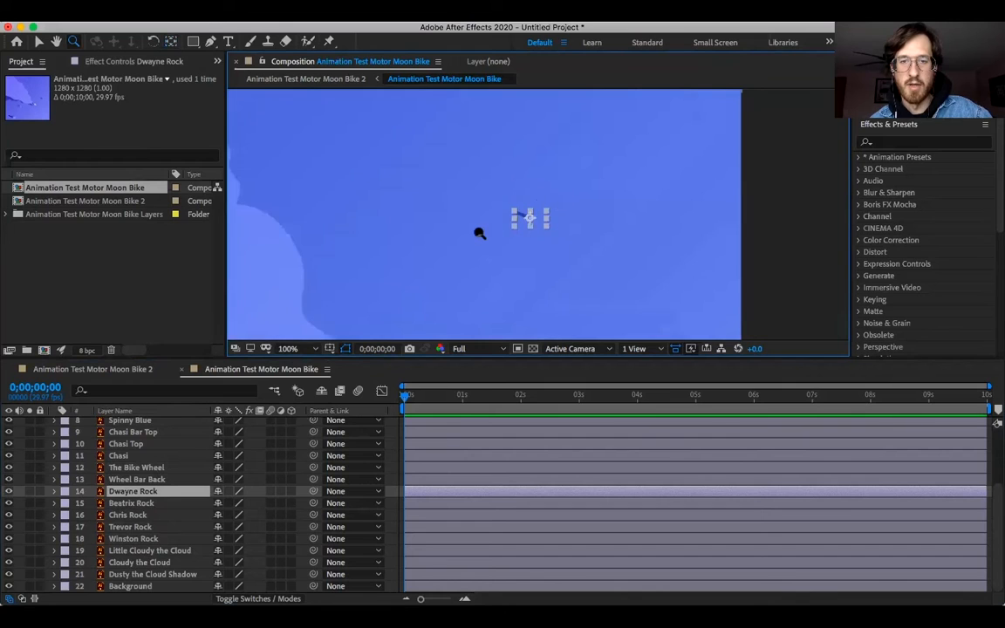
{"action": "left_click", "coordinate": [478, 237], "text": "alt"}
{"action": "left_click", "coordinate": [509, 243], "text": "alt"}
{"action": "key", "text": "v"}
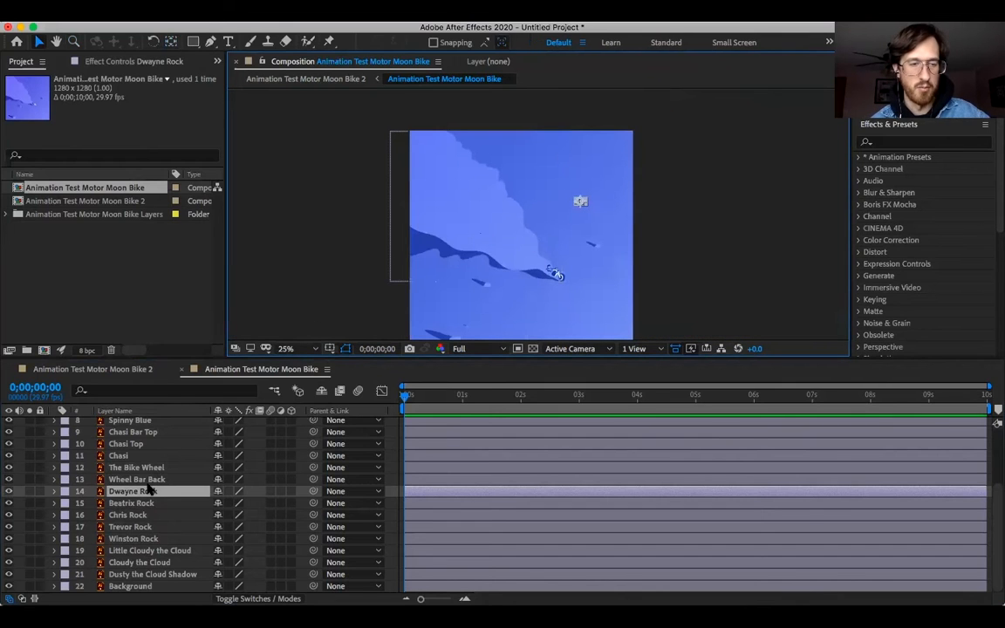
Go through the Beatrix, Chris and Trevor Rock layers and inspect the Winston Rock layer's anchor point close up
{"action": "left_click", "coordinate": [132, 503]}
{"action": "left_click", "coordinate": [145, 517]}
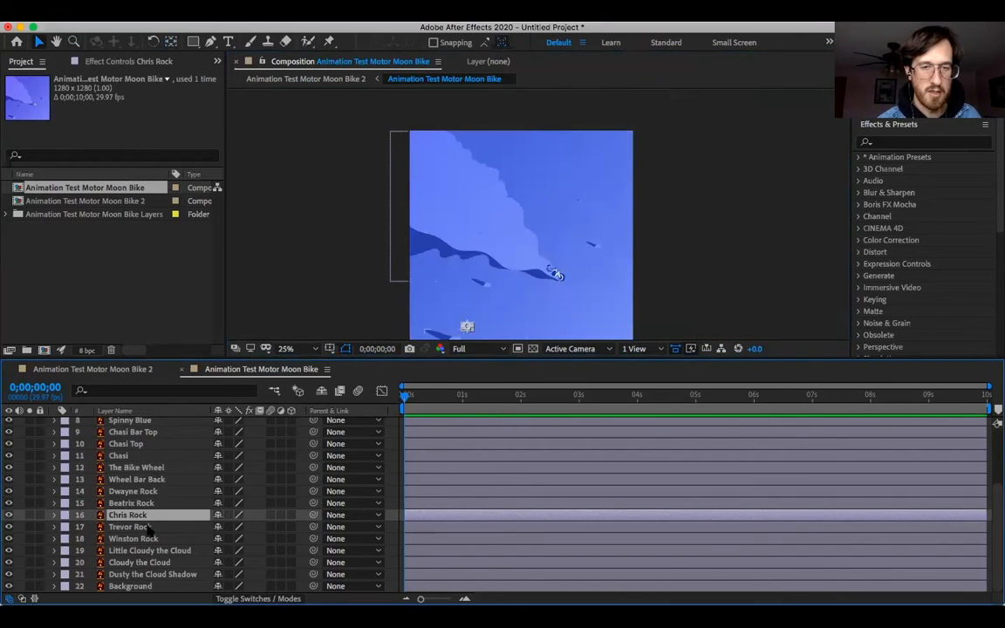
{"action": "left_click", "coordinate": [144, 527]}
{"action": "left_click", "coordinate": [156, 539]}
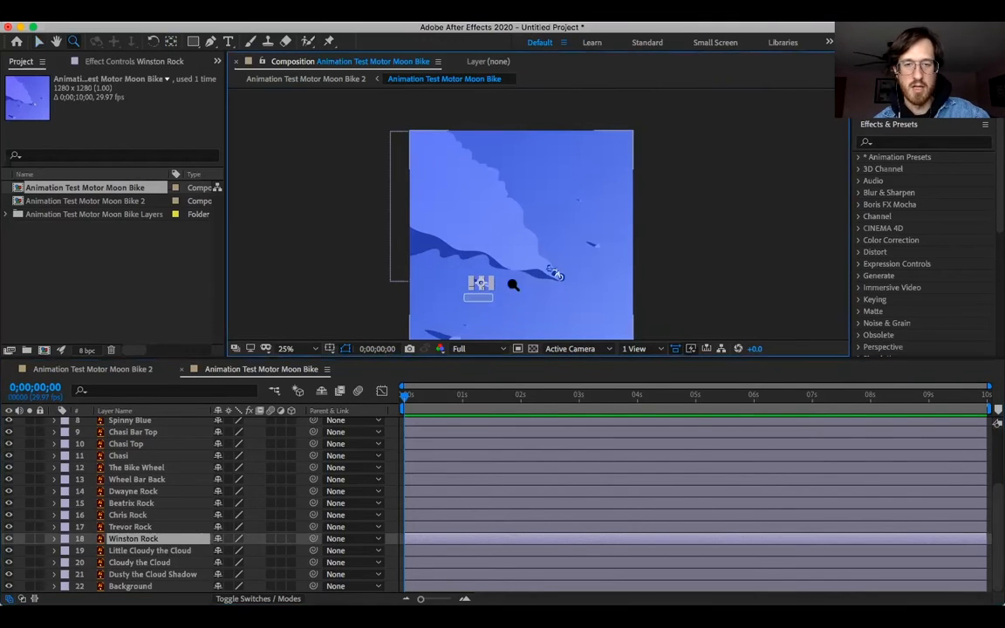
{"action": "scroll", "coordinate": [485, 289], "scroll_direction": "up", "scroll_amount": 4}
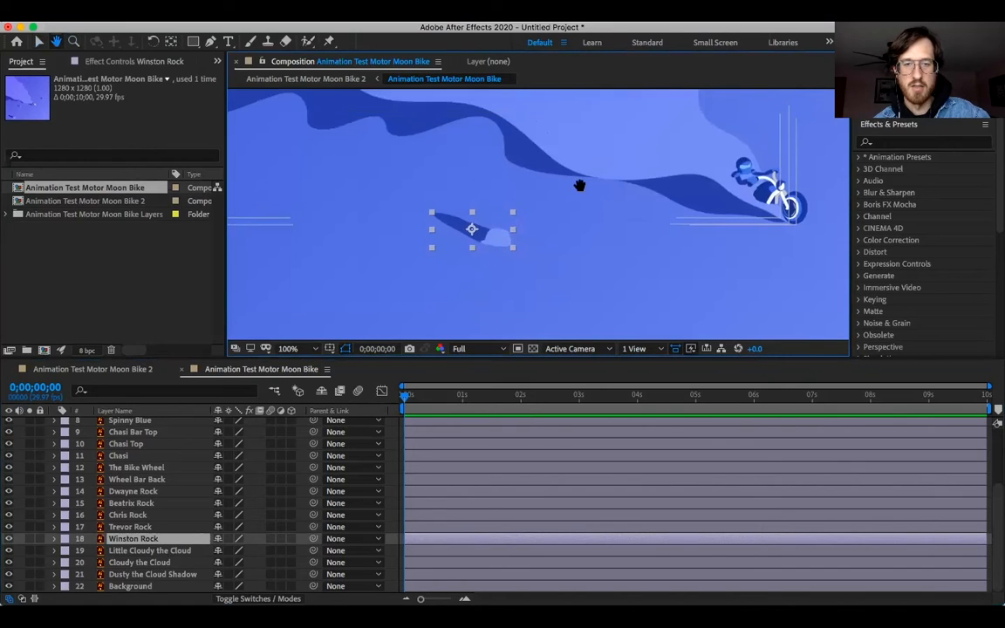
Move the Winston Rock layer's anchor point from the middle of its bounds onto the light rock
{"action": "left_click_drag", "start_coordinate": [578, 185], "coordinate": [577, 160]}
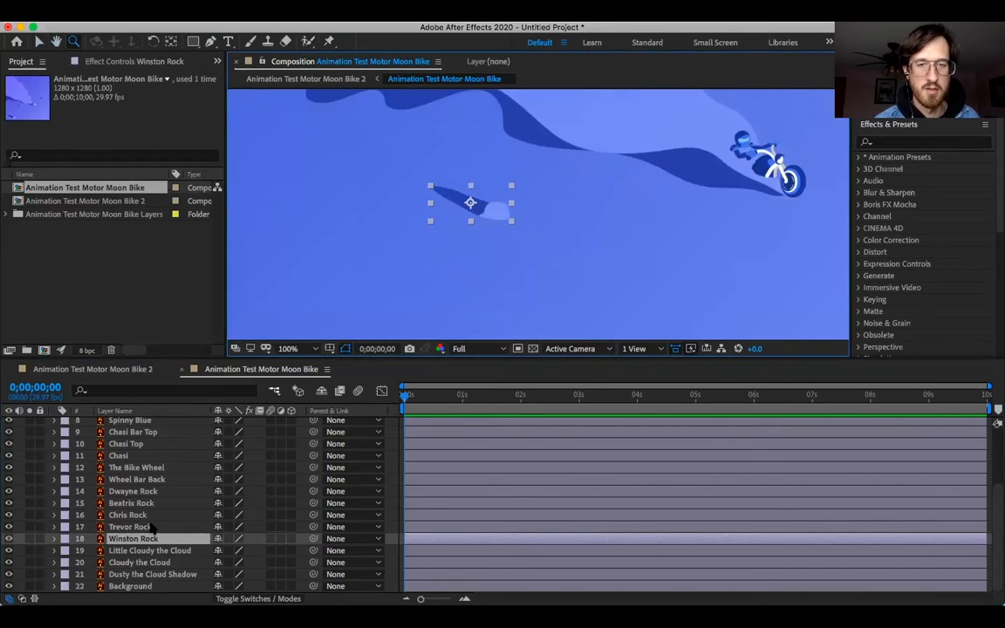
{"action": "left_click", "coordinate": [171, 41]}
{"action": "left_click_drag", "start_coordinate": [471, 202], "coordinate": [496, 217]}
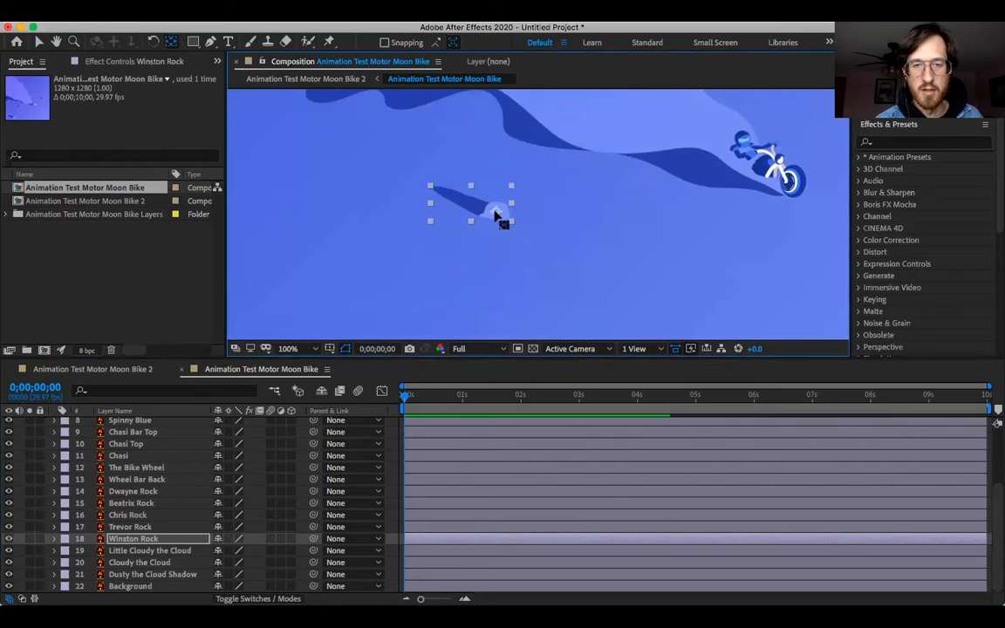
Move the Trevor Rock layer's anchor point off the shadow to the centre of the large light rock
{"action": "left_click", "coordinate": [150, 527]}
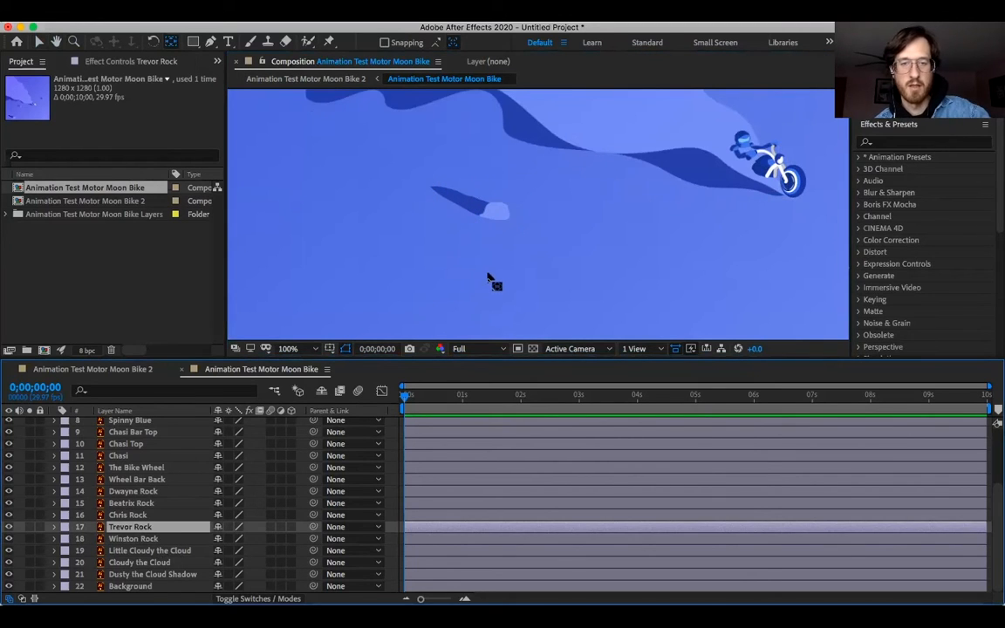
{"action": "left_click_drag", "start_coordinate": [491, 270], "coordinate": [545, 126]}
{"action": "left_click_drag", "start_coordinate": [460, 300], "coordinate": [517, 190]}
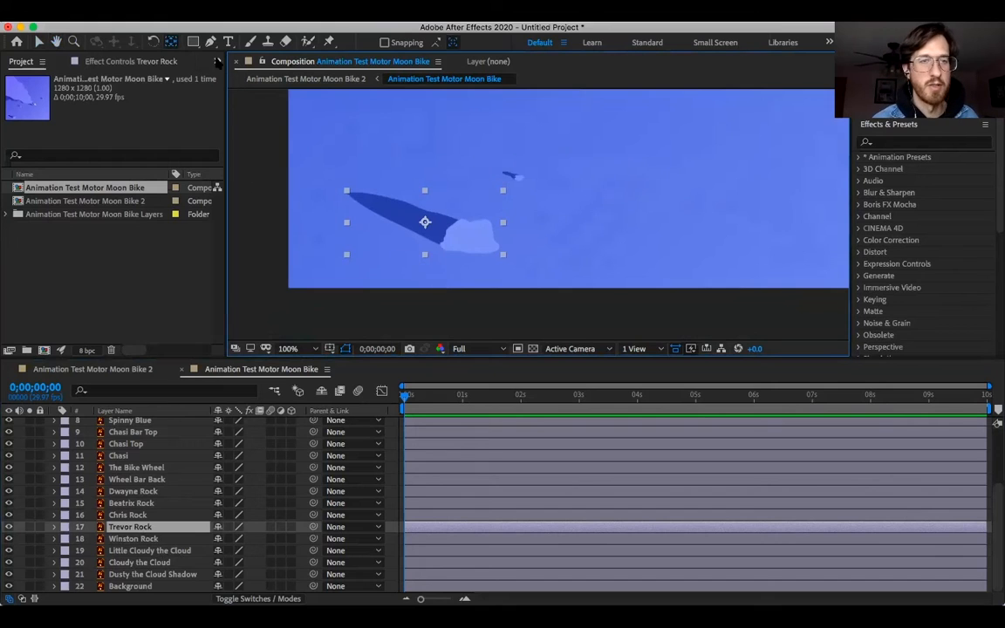
{"action": "left_click_drag", "start_coordinate": [425, 221], "coordinate": [472, 244]}
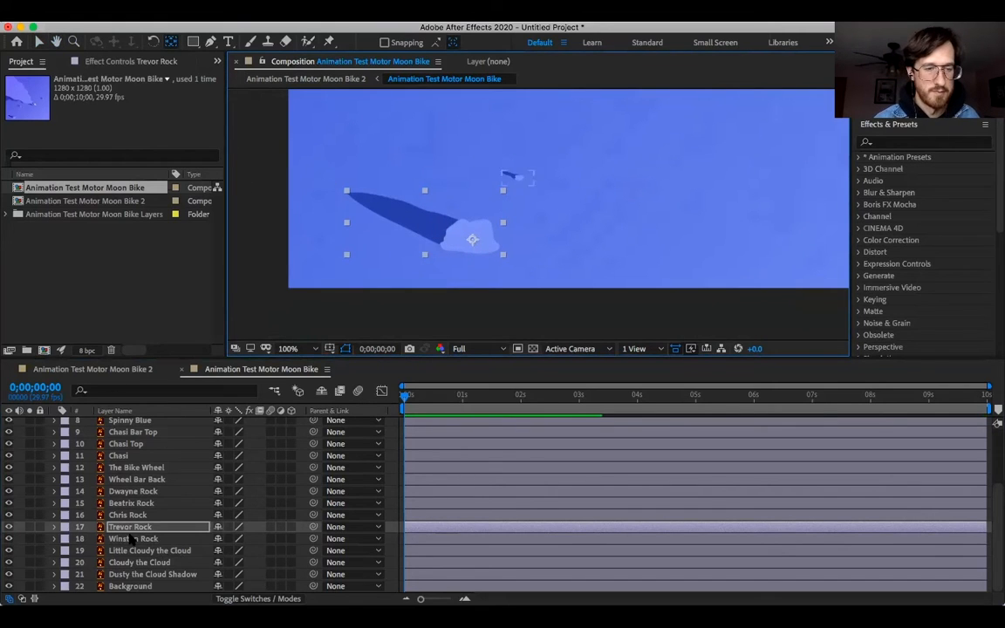
Check the Winston and Chris Rock layers, and examine the Dwayne Rock layer's anchor point close up and against the whole scene
{"action": "key", "text": "super+Down"}
{"action": "left_click_drag", "start_coordinate": [648, 164], "coordinate": [605, 197]}
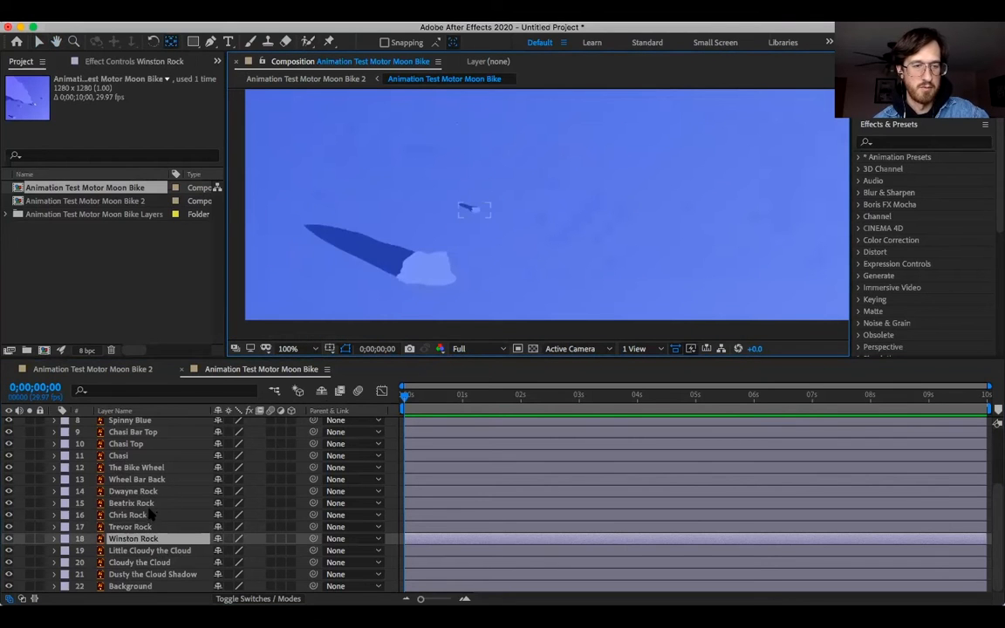
{"action": "left_click", "coordinate": [150, 515]}
{"action": "key", "text": "super+Up"}
{"action": "key", "text": "super+Up"}
{"action": "left_click_drag", "start_coordinate": [599, 174], "coordinate": [403, 310]}
{"action": "left_click_drag", "start_coordinate": [459, 130], "coordinate": [428, 235]}
{"action": "key", "text": "z"}
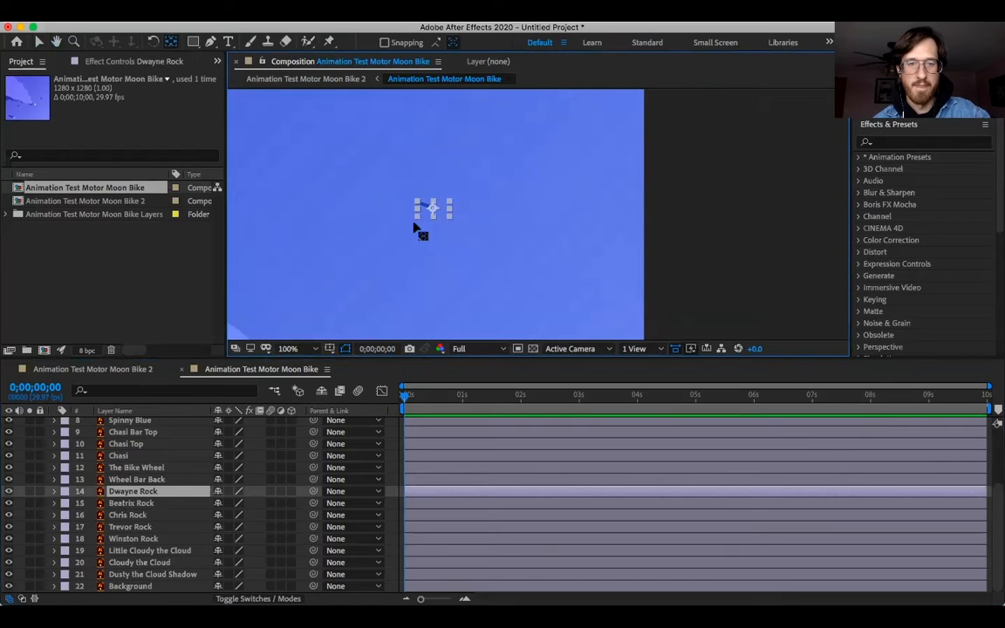
{"action": "left_click", "coordinate": [520, 226]}
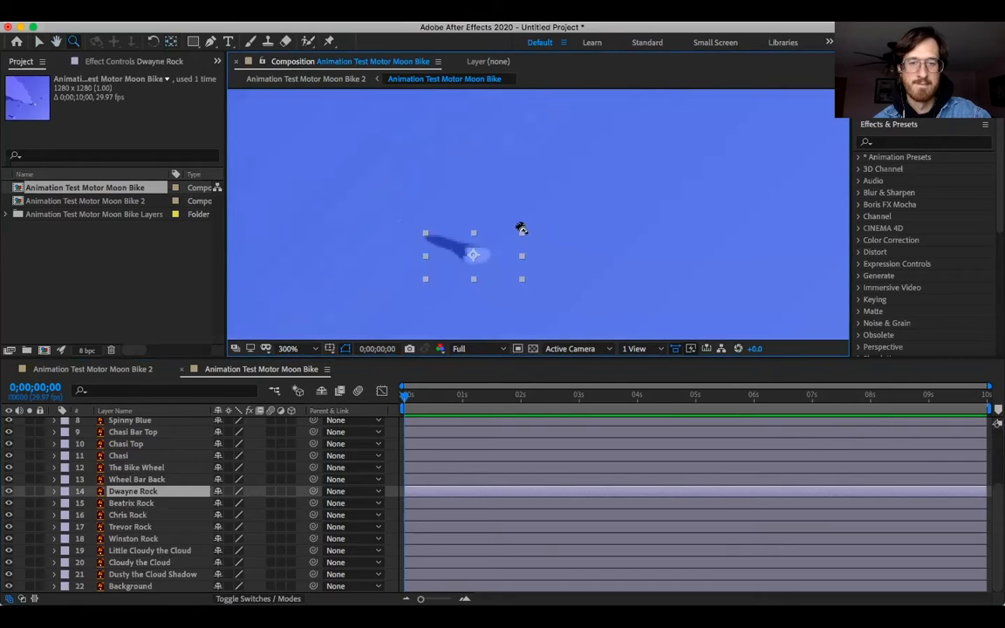
{"action": "key", "text": "space"}
{"action": "left_click_drag", "start_coordinate": [520, 227], "coordinate": [515, 184]}
{"action": "left_click", "coordinate": [539, 232], "text": "alt"}
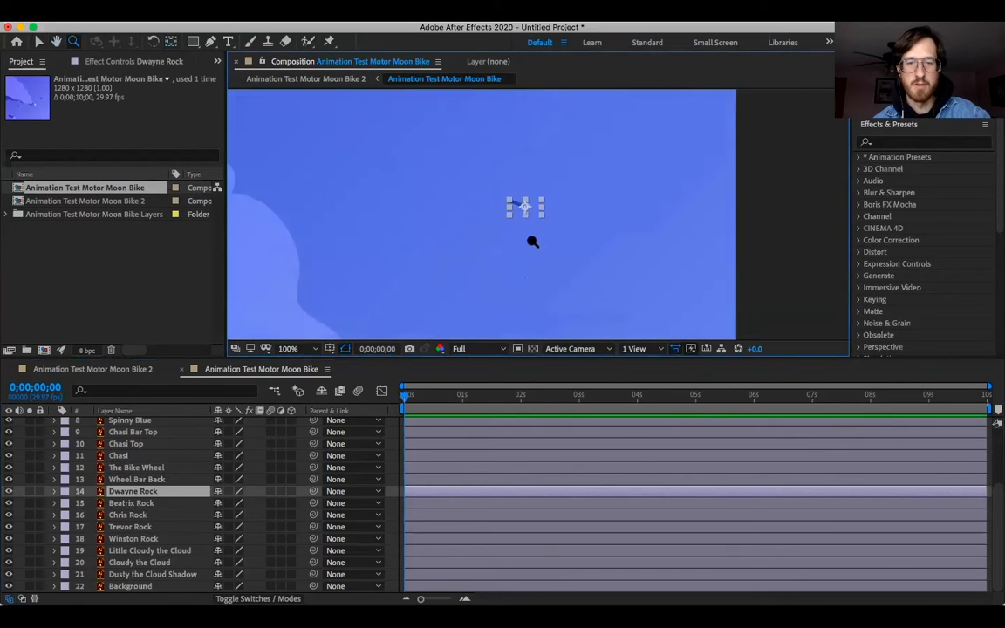
{"action": "left_click", "coordinate": [532, 240], "text": "alt"}
{"action": "left_click", "coordinate": [540, 270], "text": "alt"}
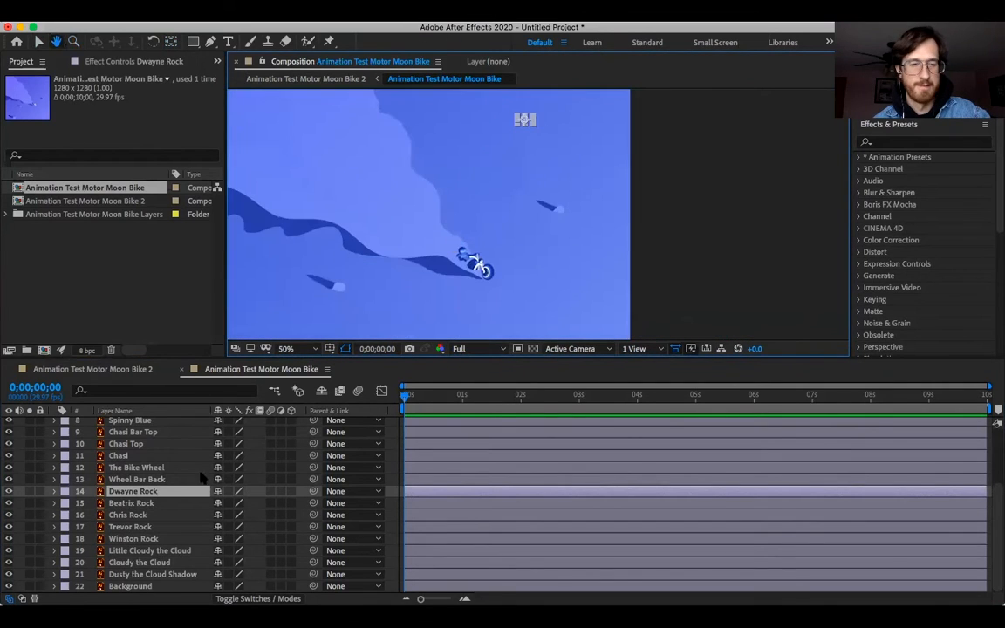
Move the Beatrix Rock layer's anchor point onto the light rock at the end of its shadow
{"action": "left_click", "coordinate": [146, 504]}
{"action": "left_click", "coordinate": [600, 208]}
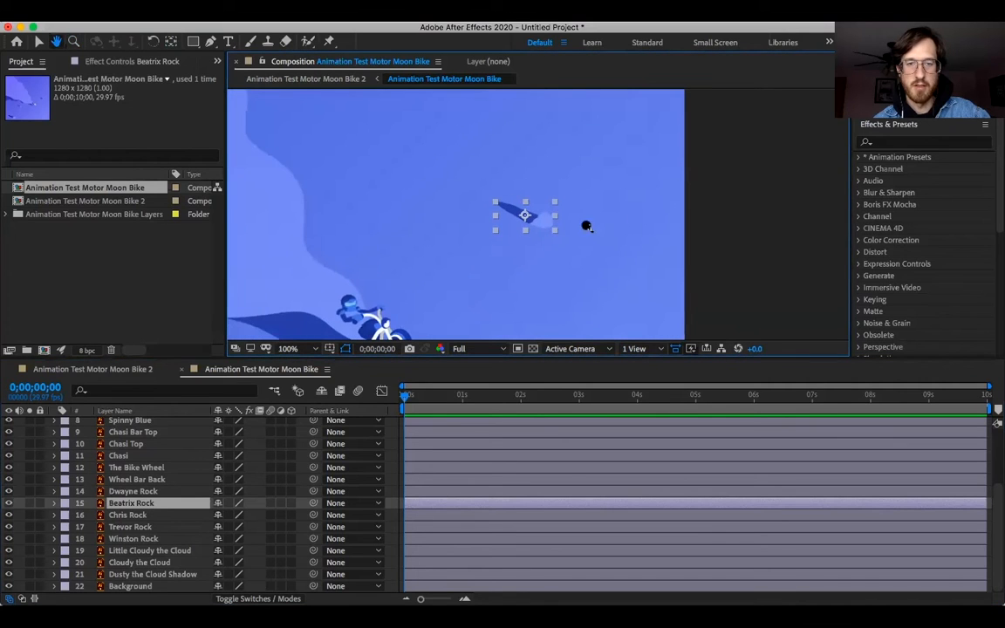
{"action": "left_click", "coordinate": [171, 42]}
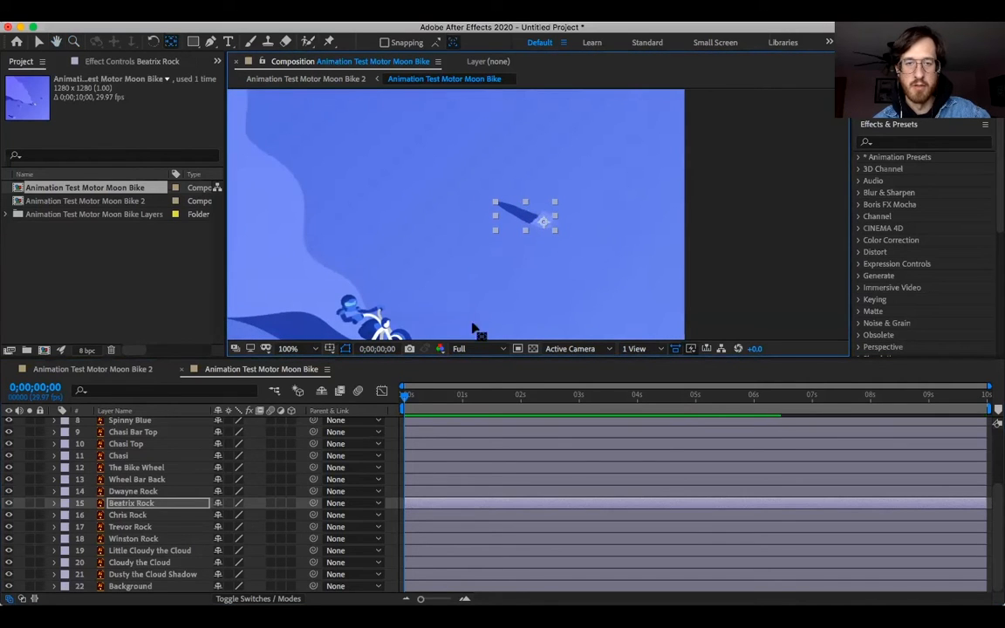
Go through the Chris, Trevor and Winston Rock layers to check where their anchor points sit
{"action": "key", "text": "h"}
{"action": "left_click_drag", "start_coordinate": [419, 170], "coordinate": [627, 198]}
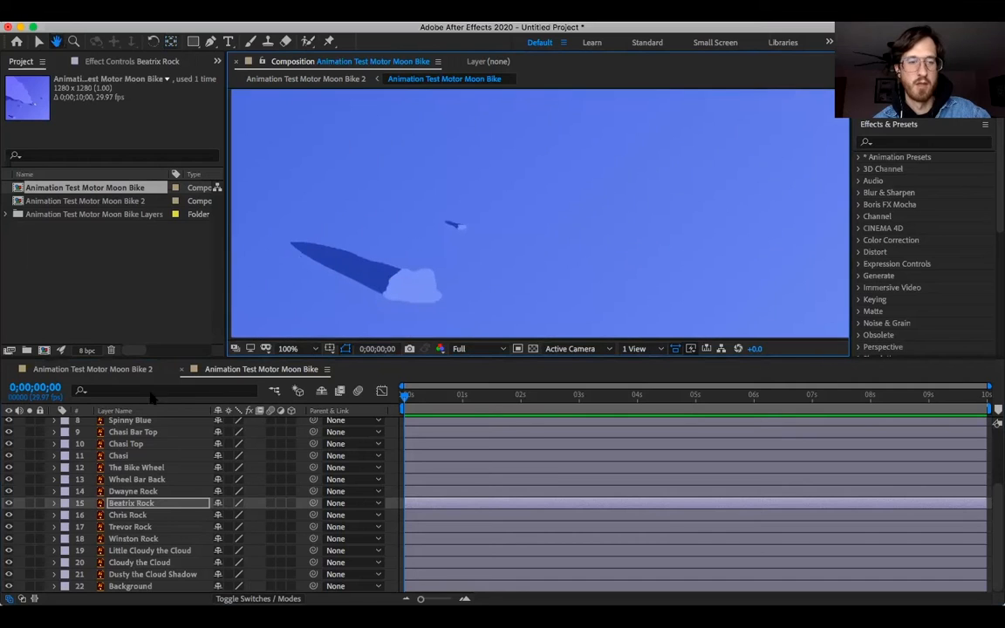
{"action": "left_click", "coordinate": [130, 515]}
{"action": "left_click", "coordinate": [157, 531]}
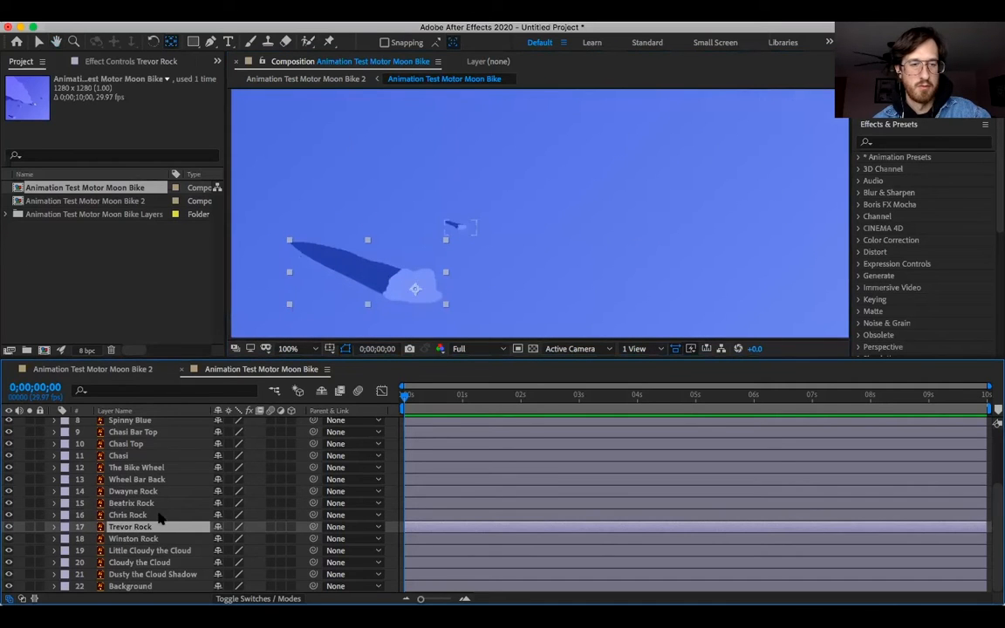
{"action": "left_click", "coordinate": [159, 515]}
{"action": "left_click", "coordinate": [160, 527]}
{"action": "left_click", "coordinate": [166, 538]}
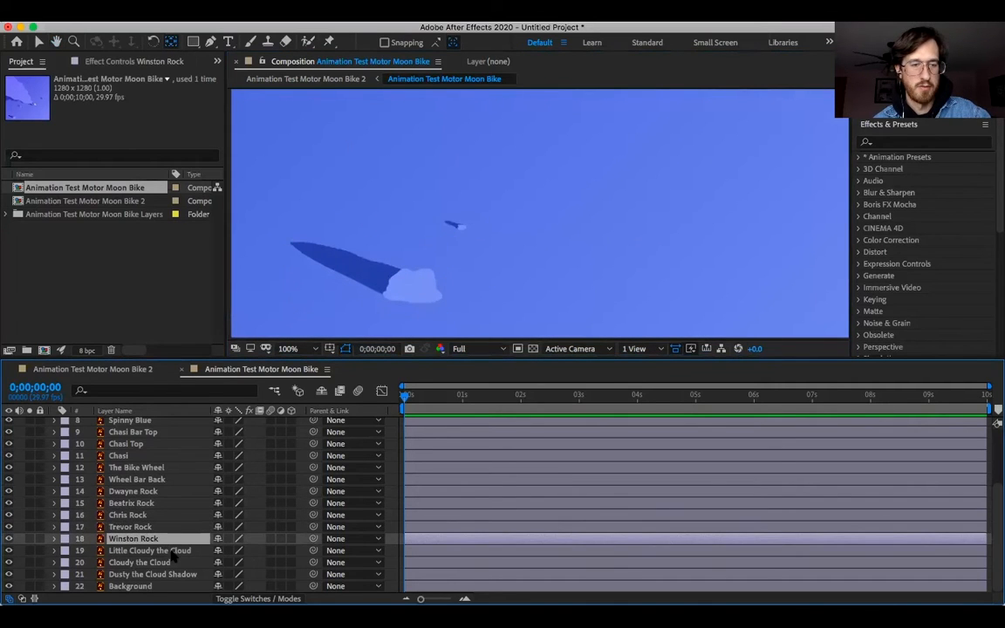
Move the anchor point of the Little Cloudy the Cloud layer to the bike's wheel at the tip of the dust cloud
{"action": "scroll", "coordinate": [572, 197], "scroll_direction": "down", "scroll_amount": 4}
{"action": "key", "text": "h"}
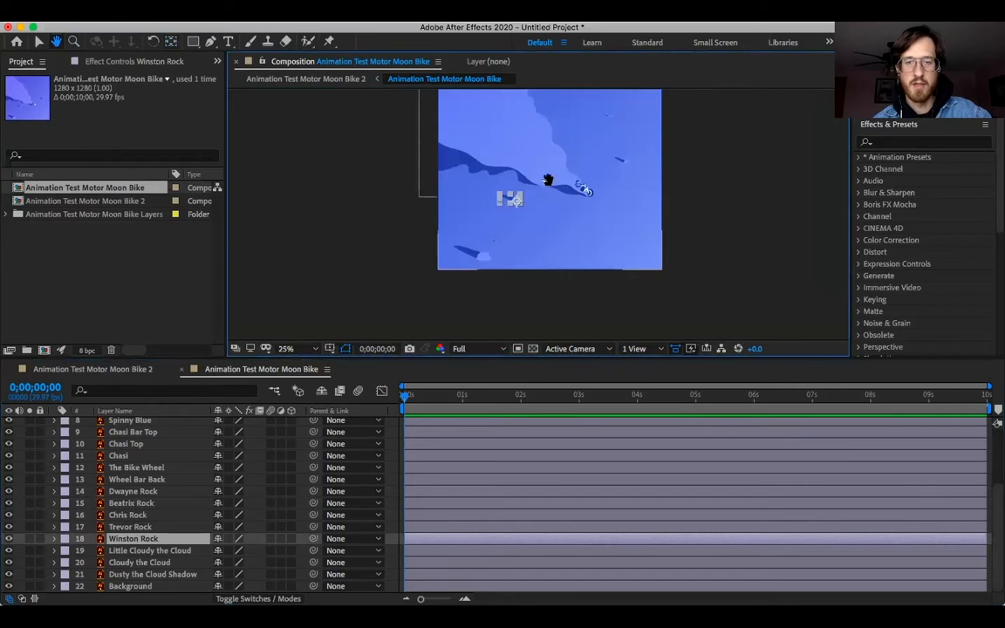
{"action": "left_click_drag", "start_coordinate": [566, 151], "coordinate": [541, 207]}
{"action": "key", "text": "z"}
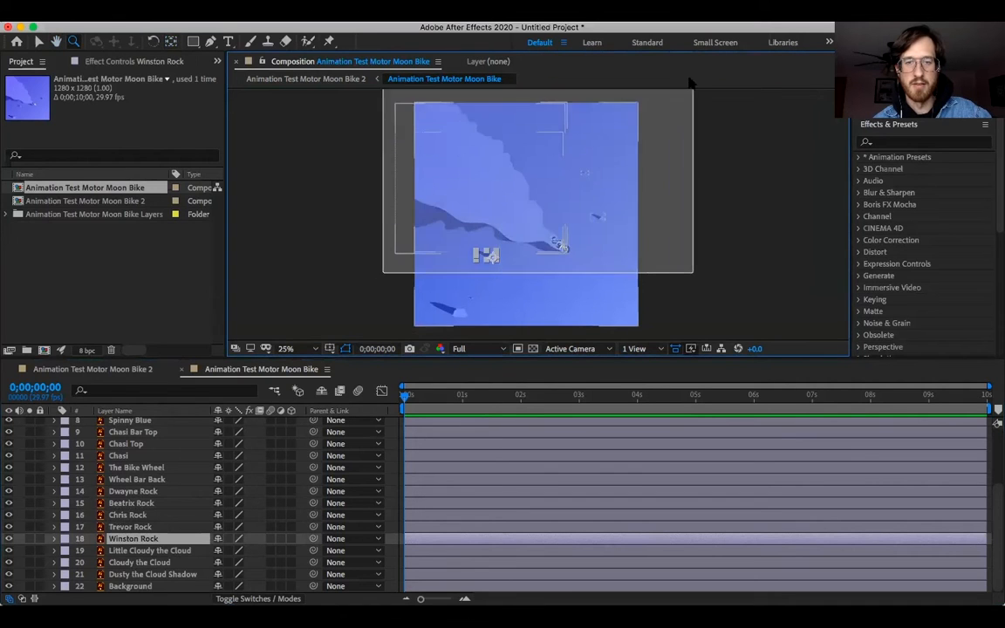
{"action": "left_click_drag", "start_coordinate": [381, 278], "coordinate": [694, 95]}
{"action": "key", "text": "v"}
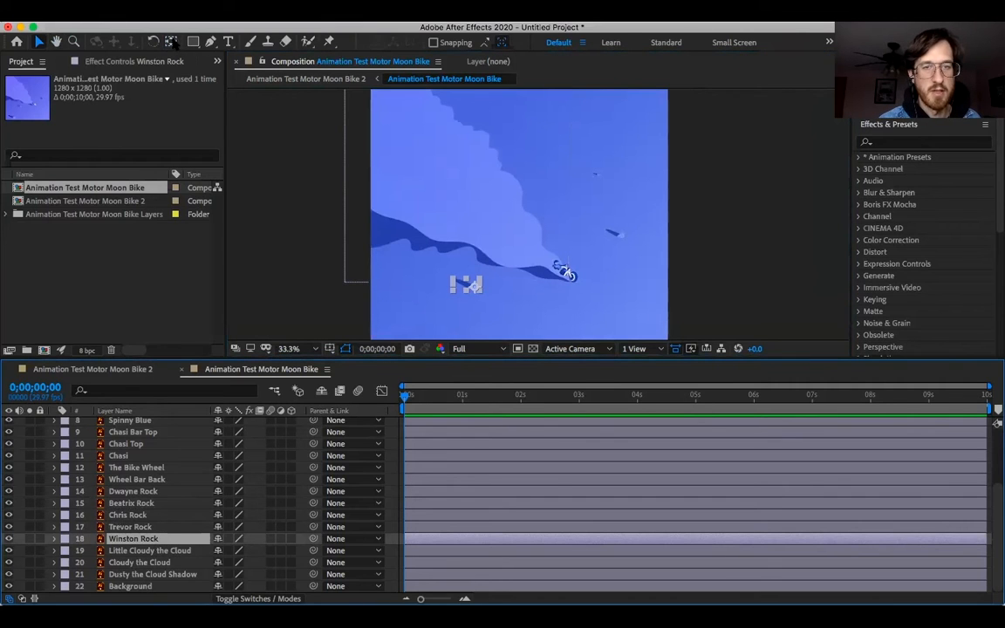
{"action": "left_click", "coordinate": [157, 552]}
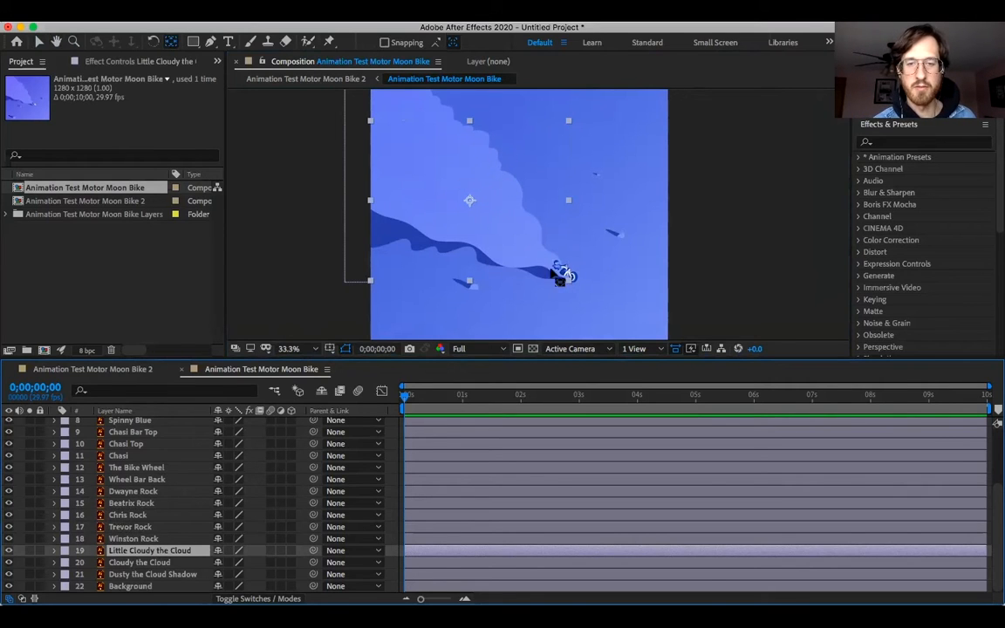
{"action": "left_click_drag", "start_coordinate": [469, 201], "coordinate": [564, 275]}
{"action": "key", "text": "space"}
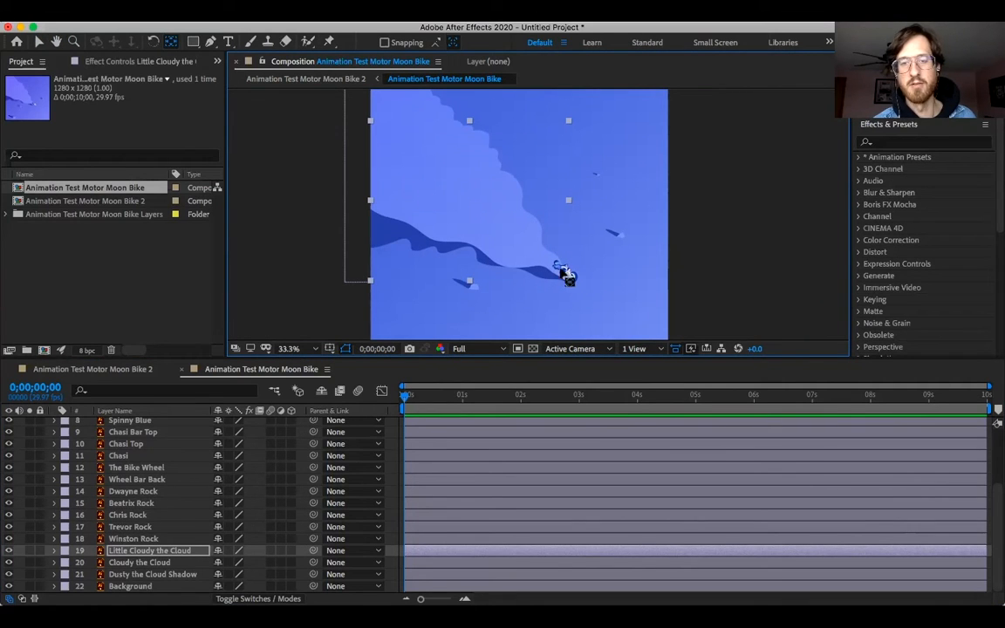
Move the anchor points of the Cloudy the Cloud and Dusty the Cloud Shadow layers to the bike's wheel at the cloud tip
{"action": "left_click", "coordinate": [138, 561]}
{"action": "left_click_drag", "start_coordinate": [478, 190], "coordinate": [568, 276]}
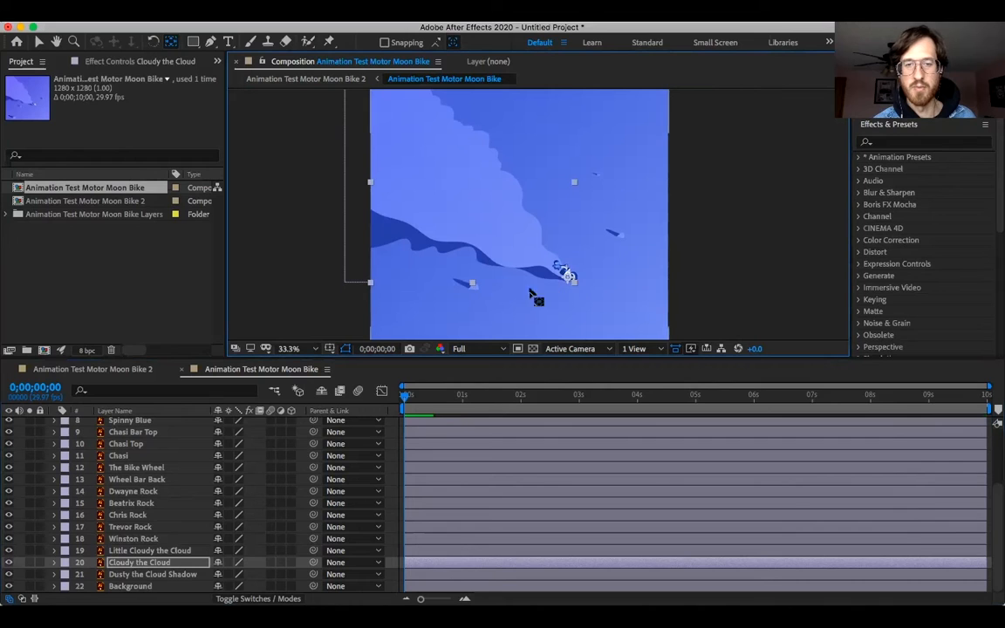
{"action": "left_click", "coordinate": [139, 573]}
{"action": "left_click_drag", "start_coordinate": [495, 225], "coordinate": [567, 281]}
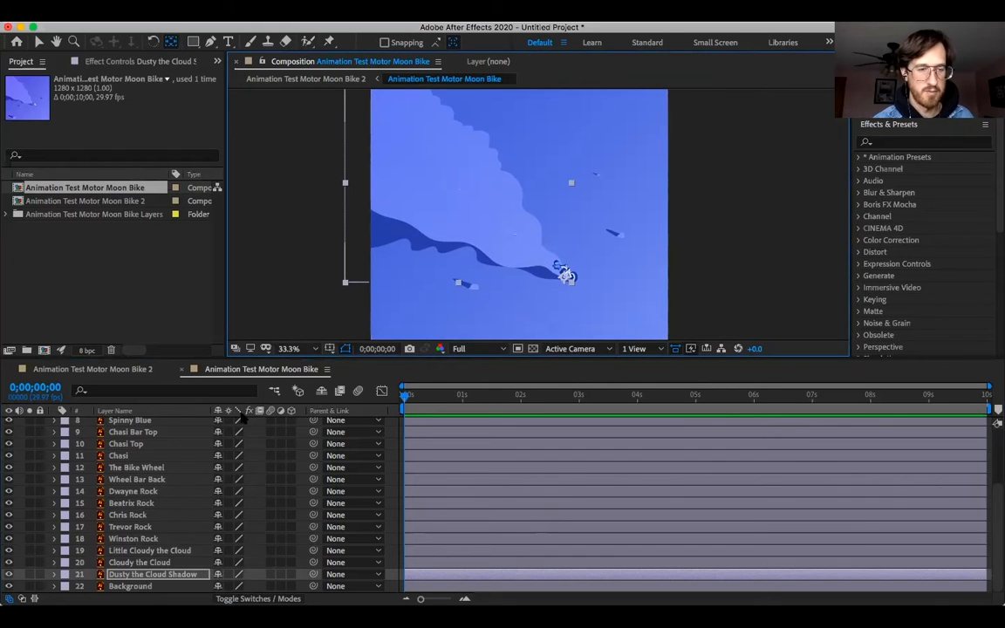
Check the Background layer's anchor point within the whole composition and lock that layer
{"action": "left_click", "coordinate": [126, 586]}
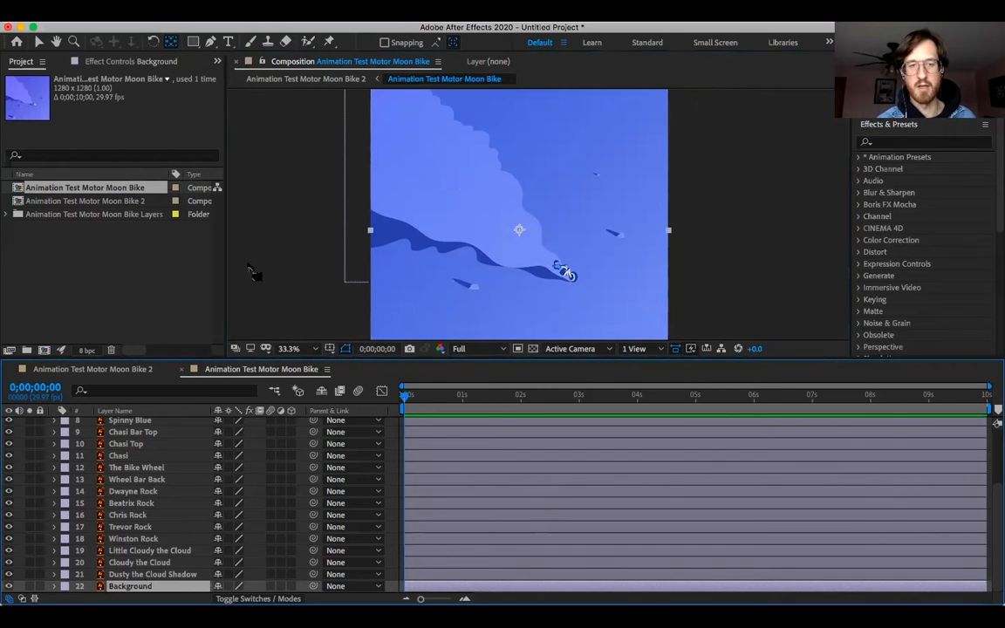
{"action": "key", "text": "z"}
{"action": "left_click", "coordinate": [590, 224], "text": "alt"}
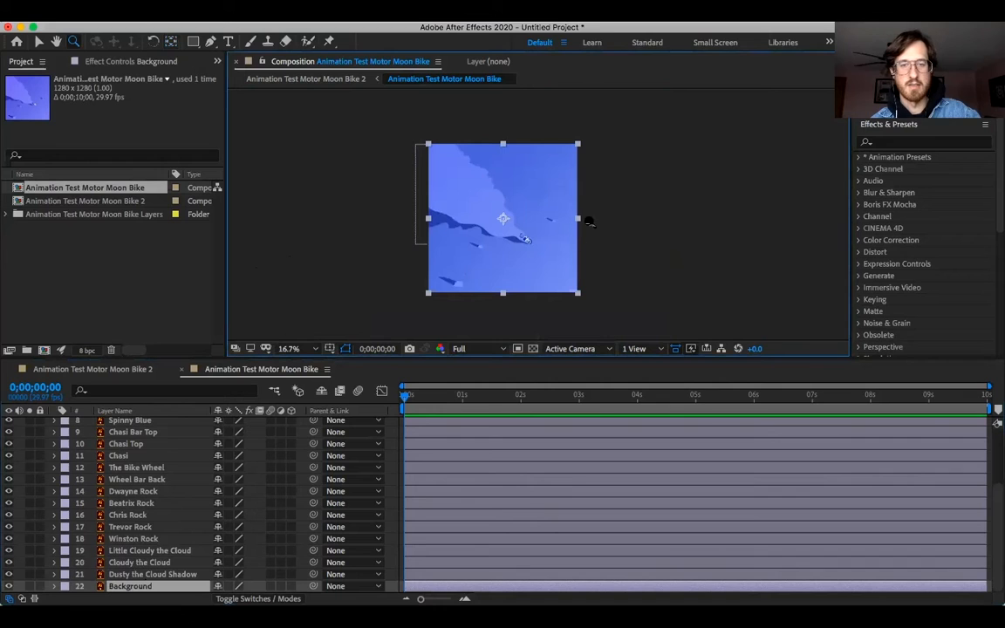
{"action": "key", "text": "v"}
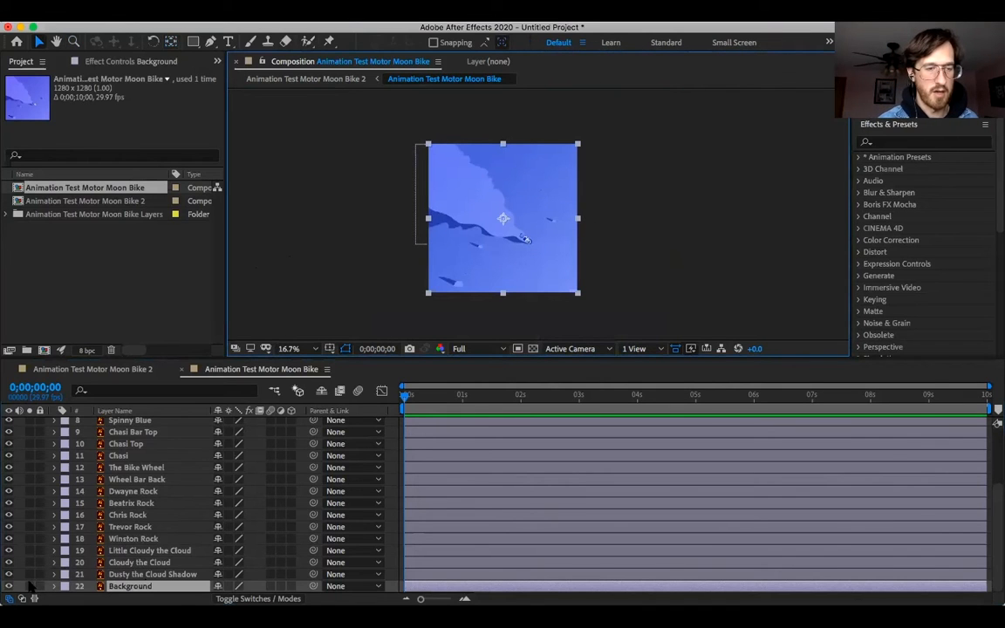
{"action": "left_click", "coordinate": [39, 586]}
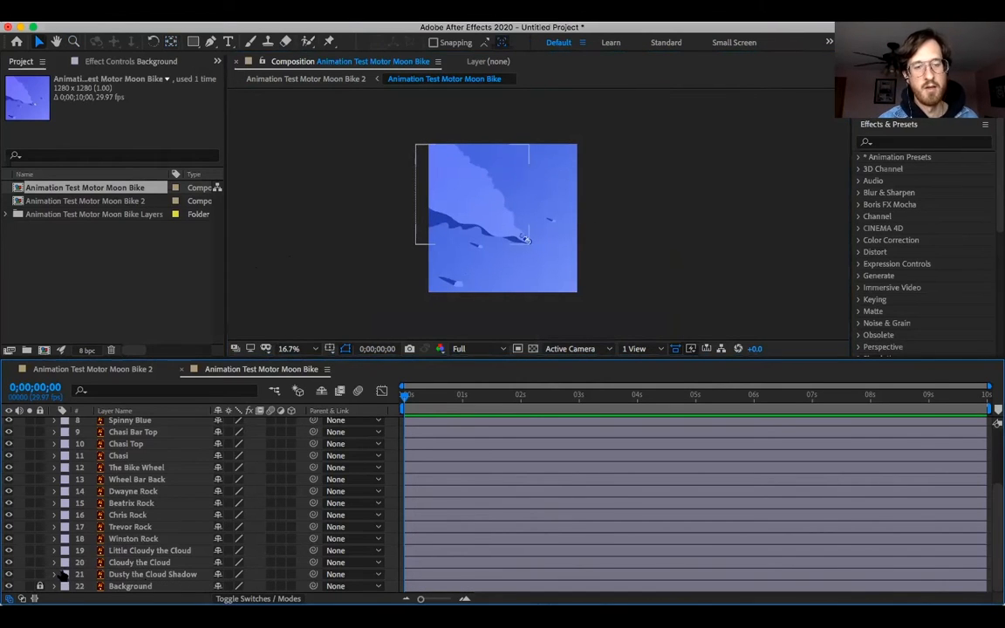
Search the effects for "wave" and apply Wave Warp to the Cloudy the Cloud layer
{"action": "left_click", "coordinate": [164, 575]}
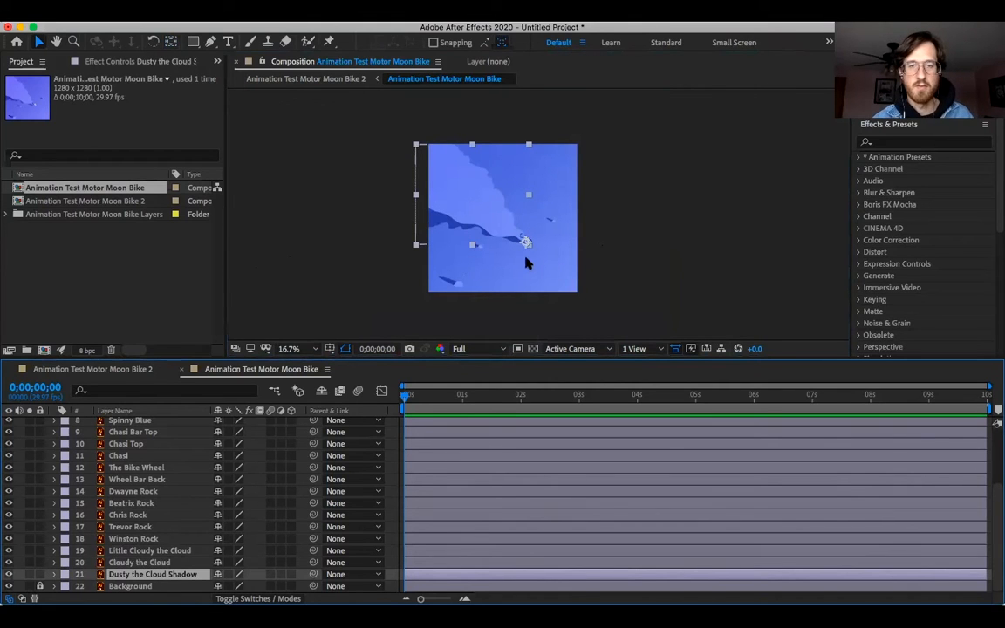
{"action": "key", "text": "z"}
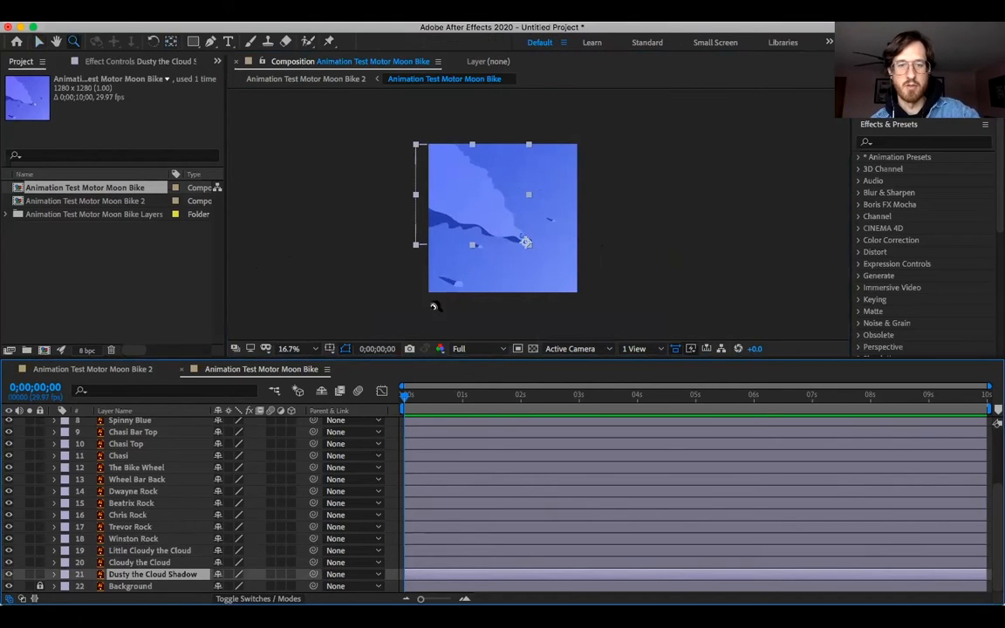
{"action": "left_click_drag", "start_coordinate": [474, 248], "coordinate": [600, 129]}
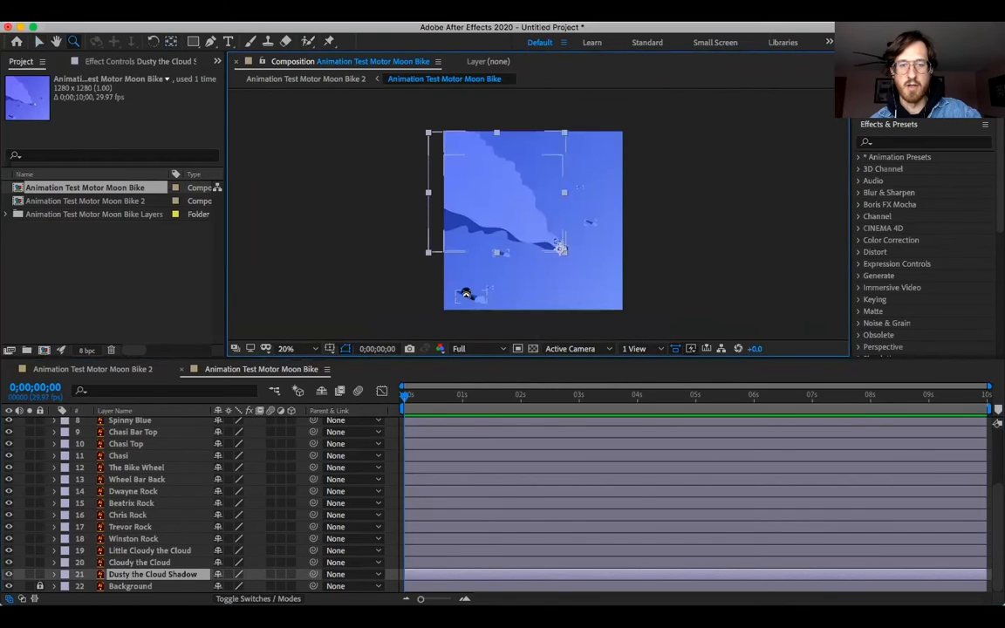
{"action": "left_click", "coordinate": [554, 220]}
{"action": "left_click_drag", "start_coordinate": [517, 180], "coordinate": [530, 218]}
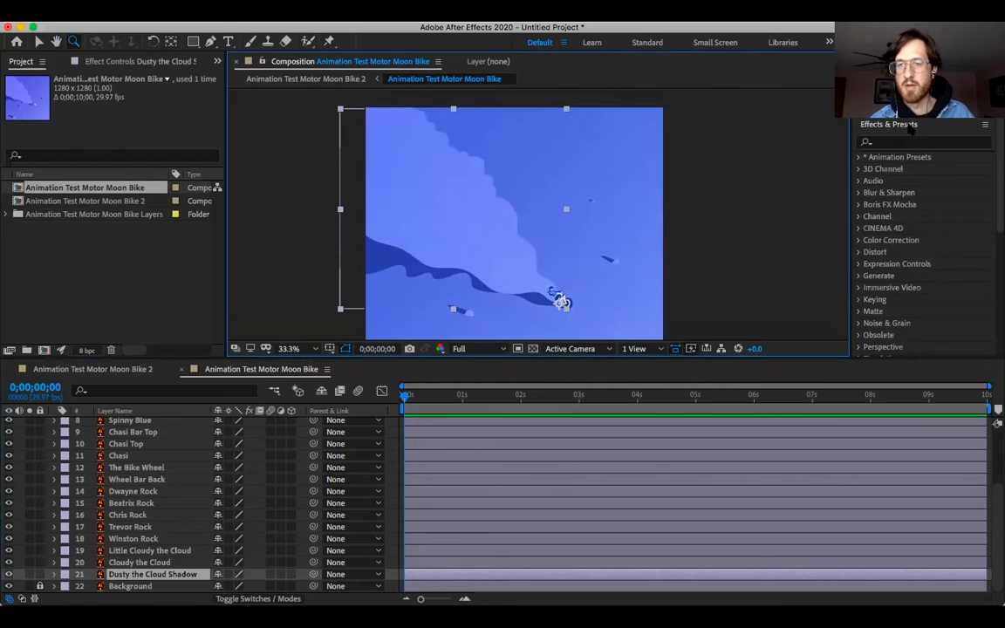
{"action": "left_click", "coordinate": [905, 143]}
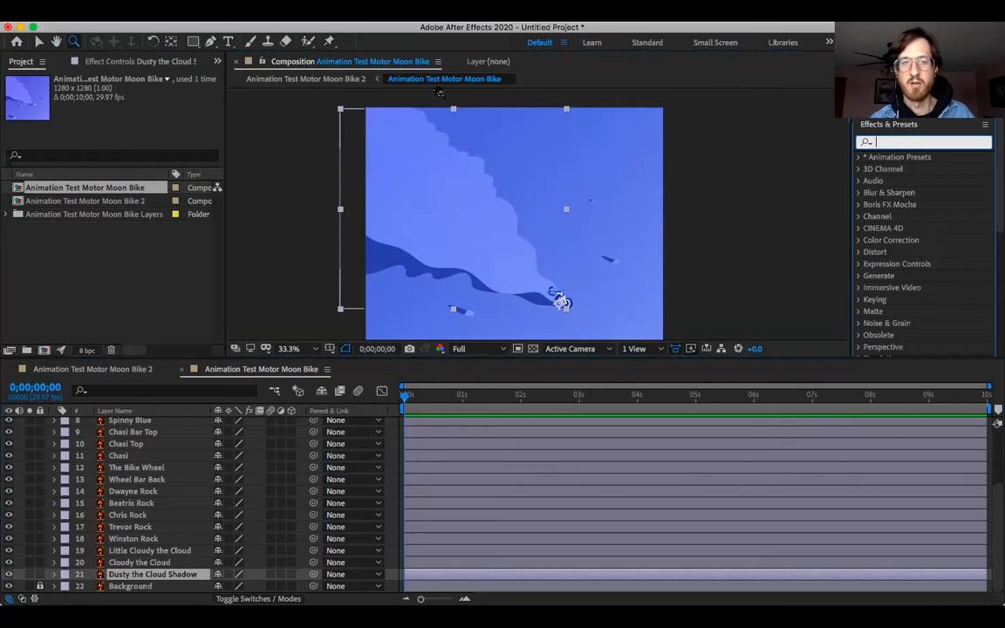
{"action": "left_click", "coordinate": [420, 10]}
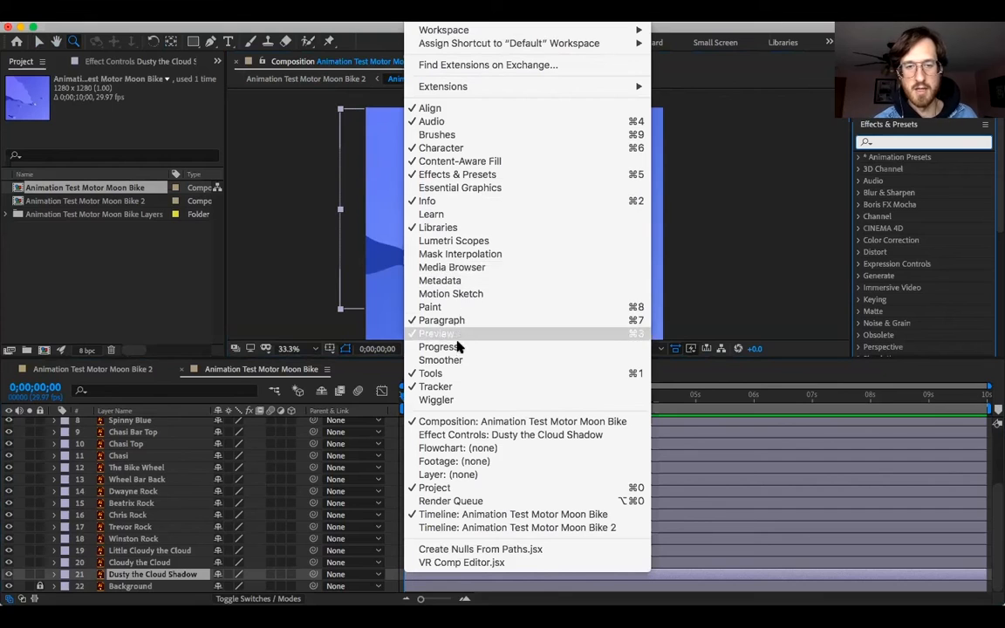
{"action": "left_click", "coordinate": [449, 175]}
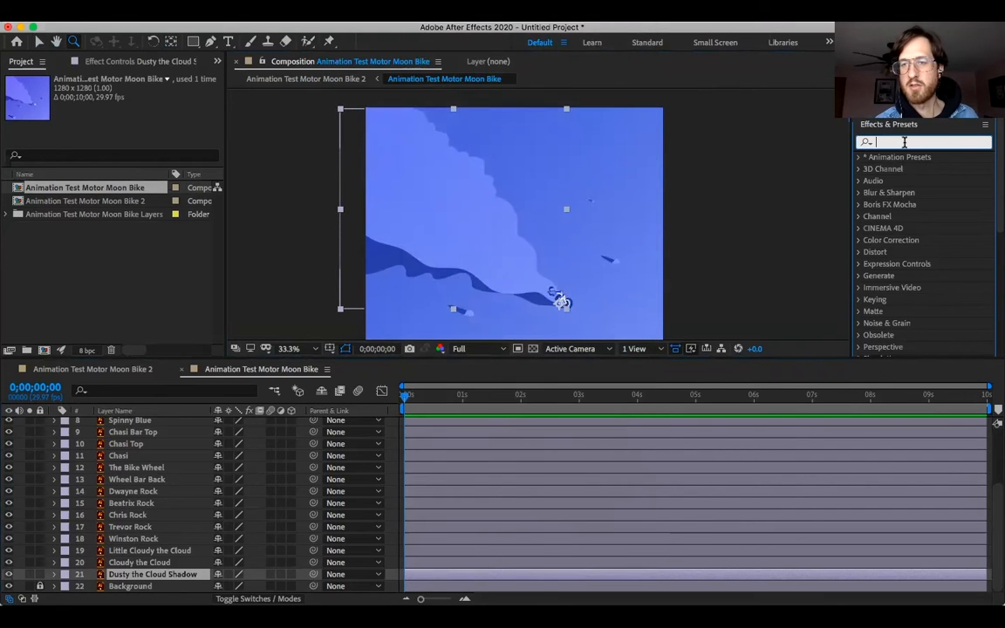
{"action": "type", "text": "wave"}
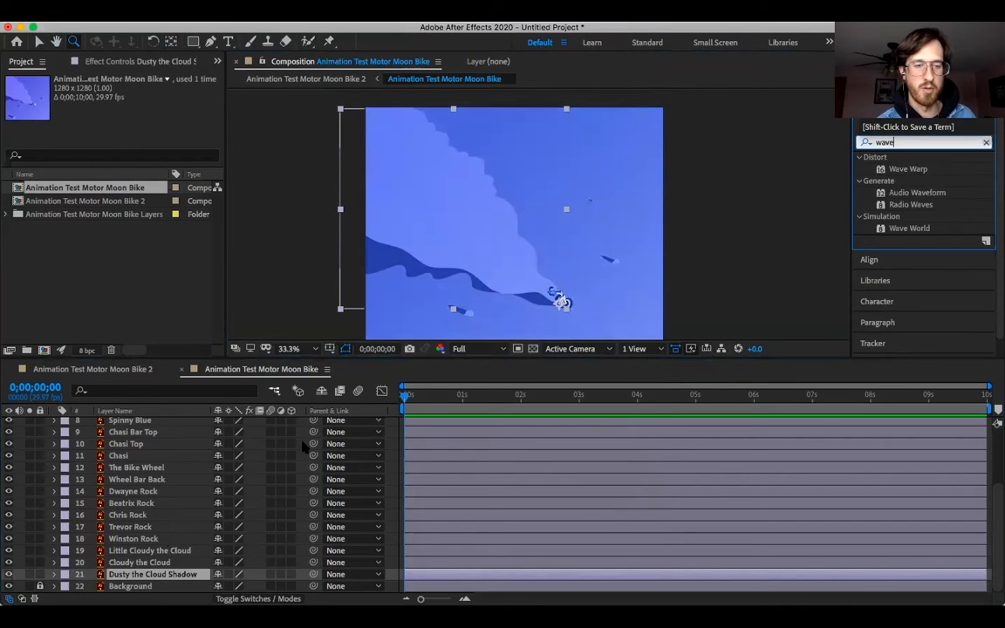
{"action": "left_click", "coordinate": [155, 562]}
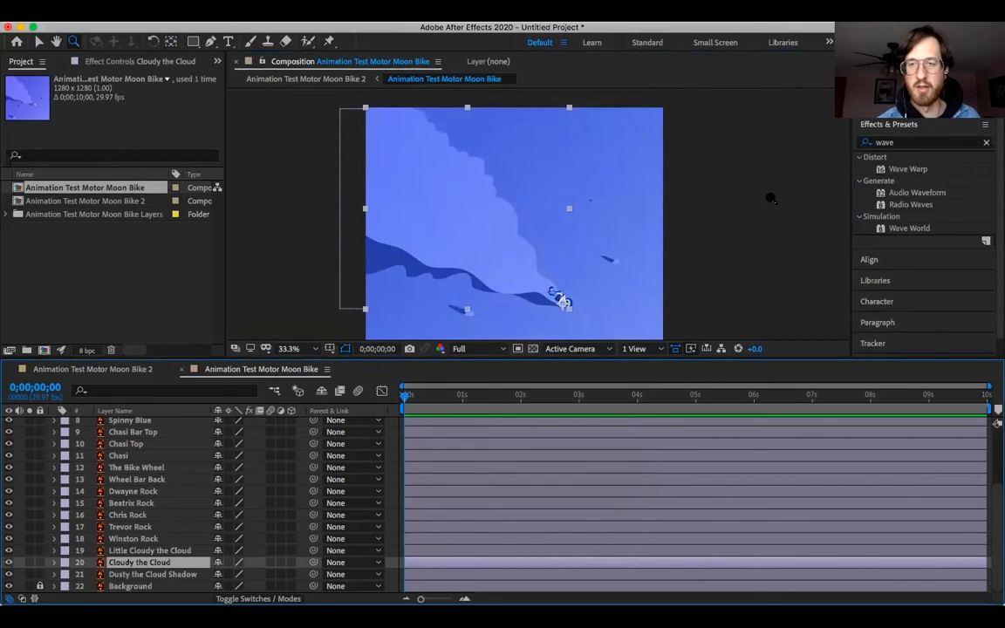
{"action": "left_click_drag", "start_coordinate": [894, 174], "coordinate": [140, 565]}
{"action": "key", "text": "v"}
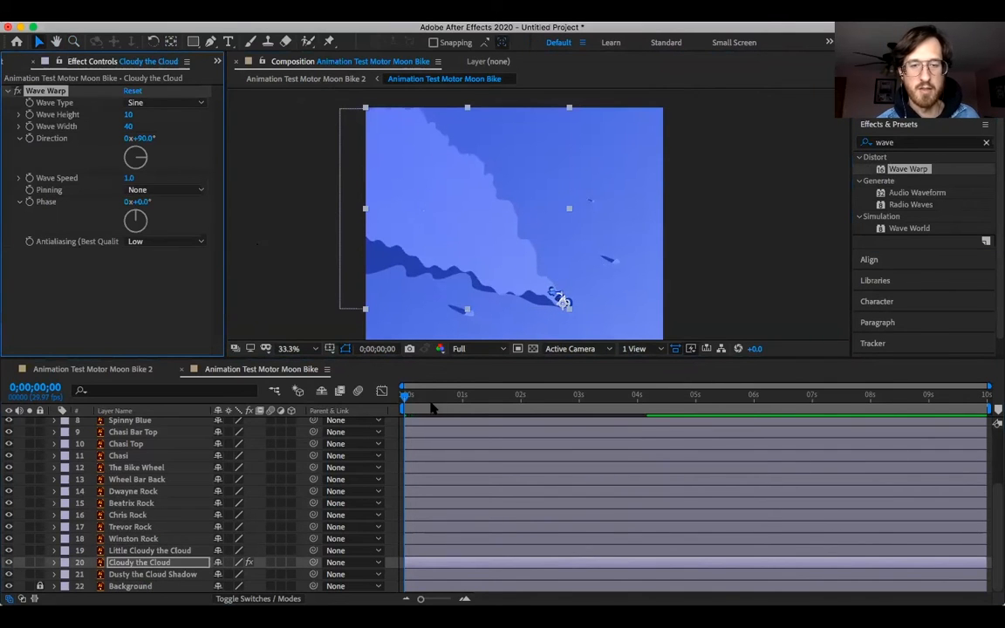
Shorten the work area to the first second and preview the Wave Warp motion on the cloud
{"action": "left_click", "coordinate": [414, 398]}
{"action": "mouse_move", "coordinate": [414, 398]}
{"action": "left_mouse_down"}
{"action": "mouse_move", "coordinate": [460, 401]}
{"action": "mouse_move", "coordinate": [406, 400]}
{"action": "left_mouse_up"}
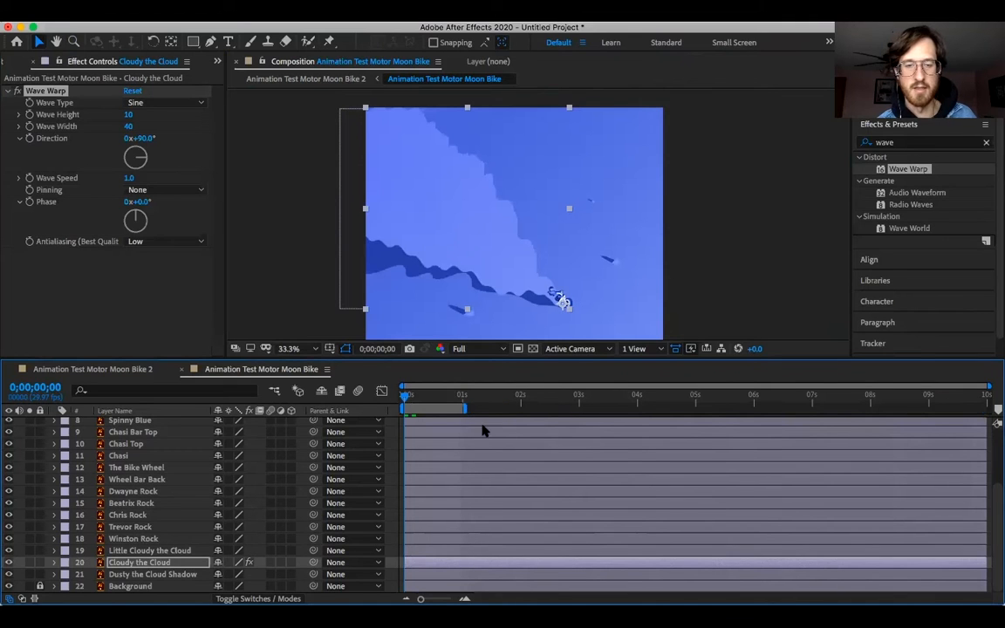
{"action": "key", "text": "space"}
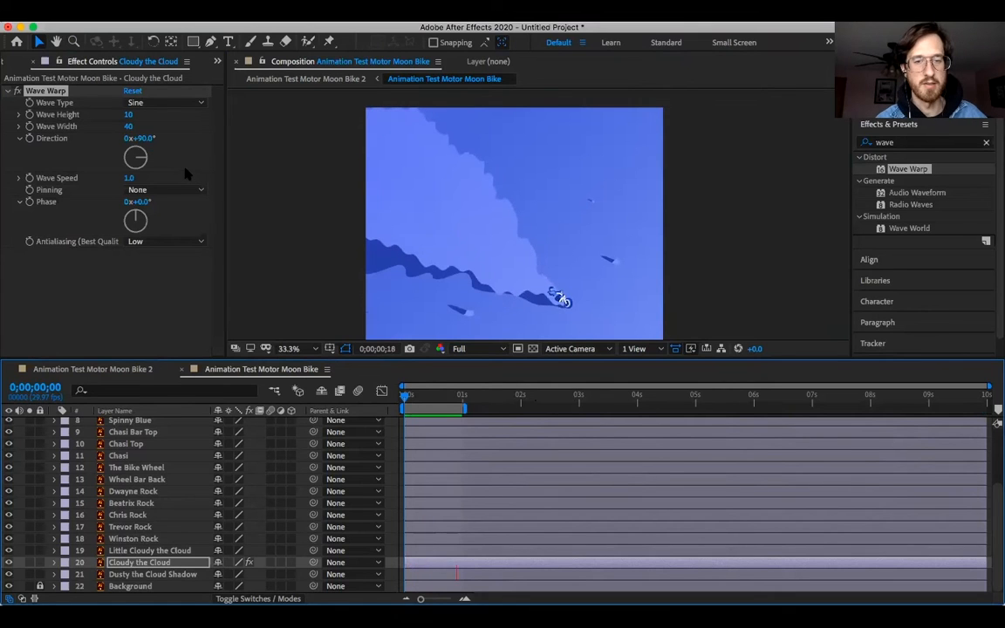
{"action": "mouse_move", "coordinate": [414, 399]}
{"action": "left_mouse_down"}
{"action": "mouse_move", "coordinate": [427, 397]}
{"action": "mouse_move", "coordinate": [404, 398]}
{"action": "left_mouse_up"}
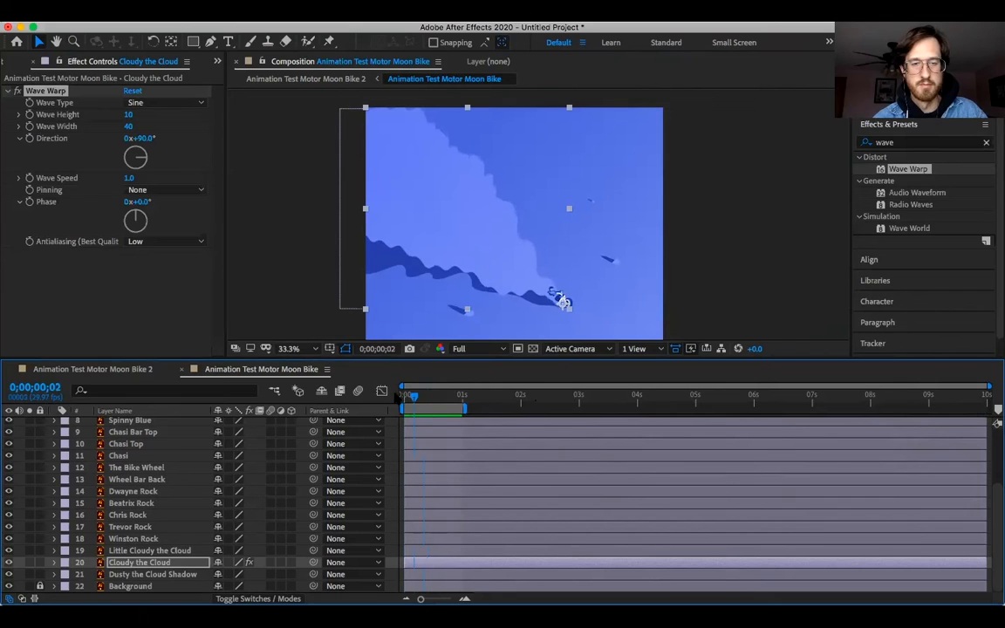
Set the Wave Warp direction to -69° and preview the cloud's wave from the first frame
{"action": "left_click_drag", "start_coordinate": [140, 157], "coordinate": [120, 141]}
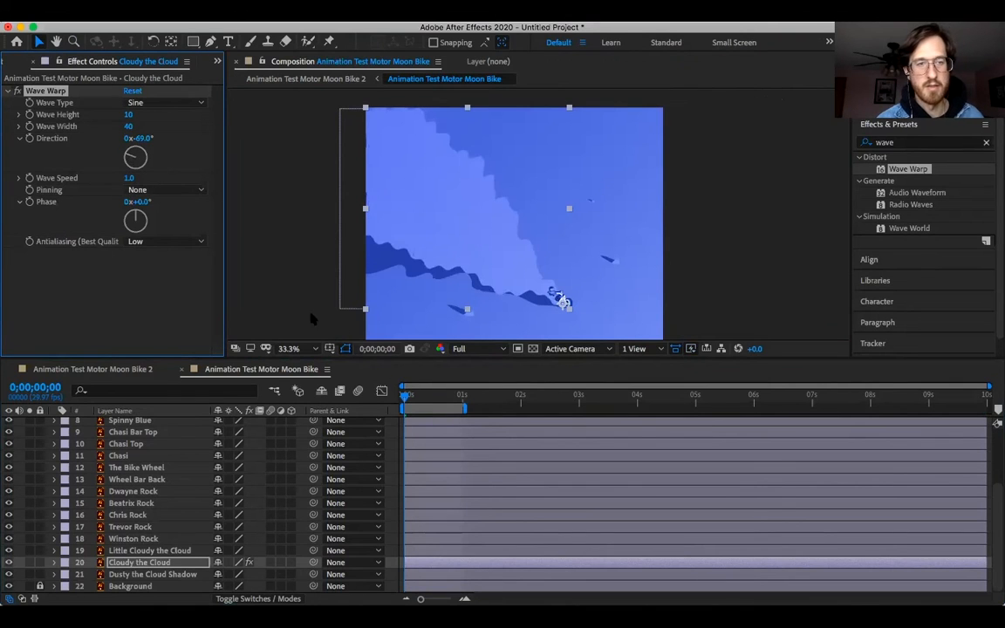
{"action": "key", "text": "space"}
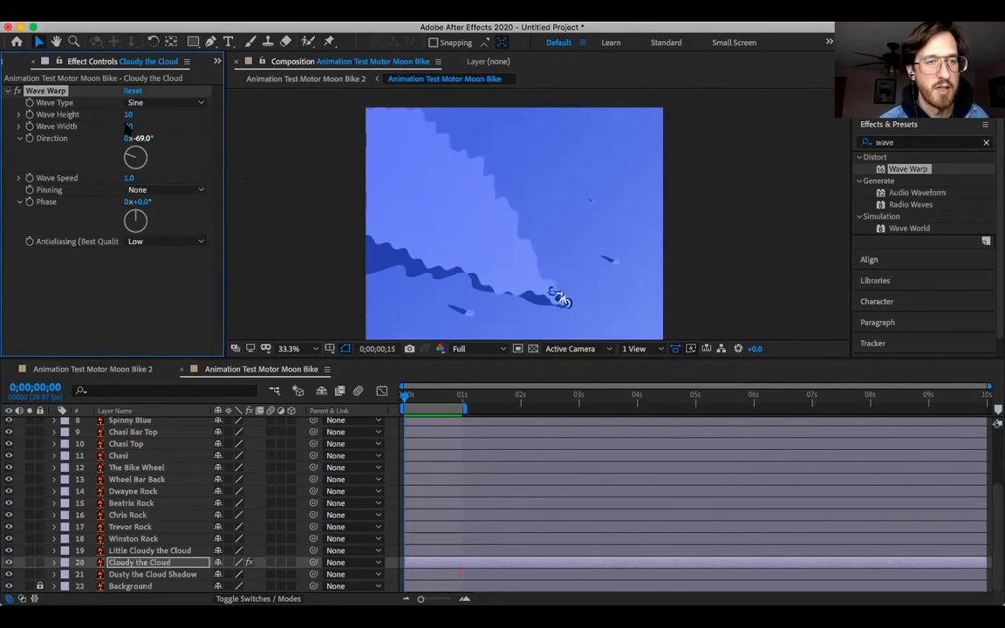
{"action": "left_click_drag", "start_coordinate": [126, 126], "coordinate": [131, 128]}
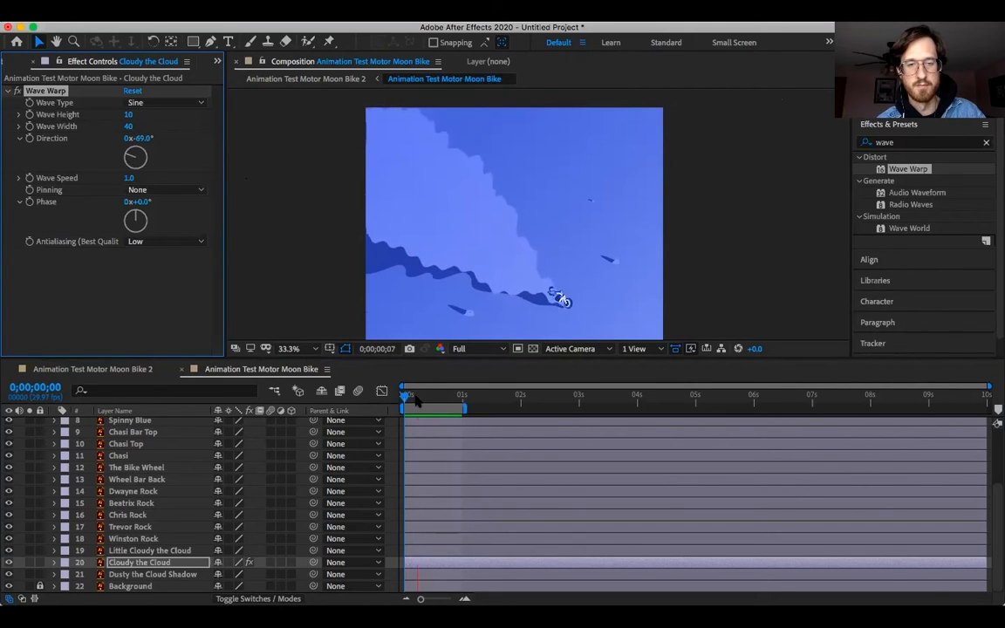
{"action": "key", "text": "Tab"}
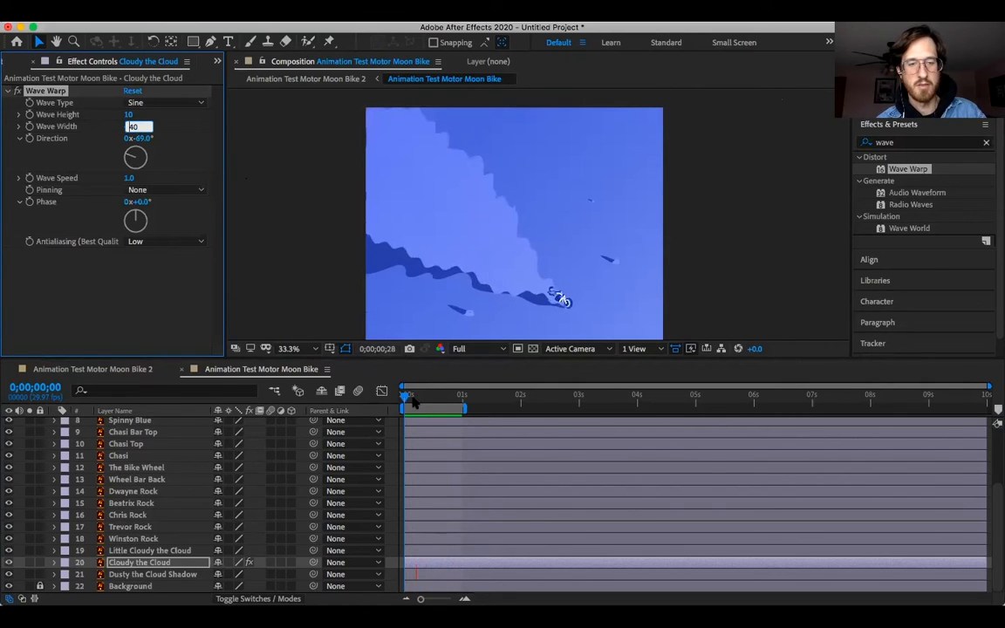
{"action": "left_click", "coordinate": [406, 397]}
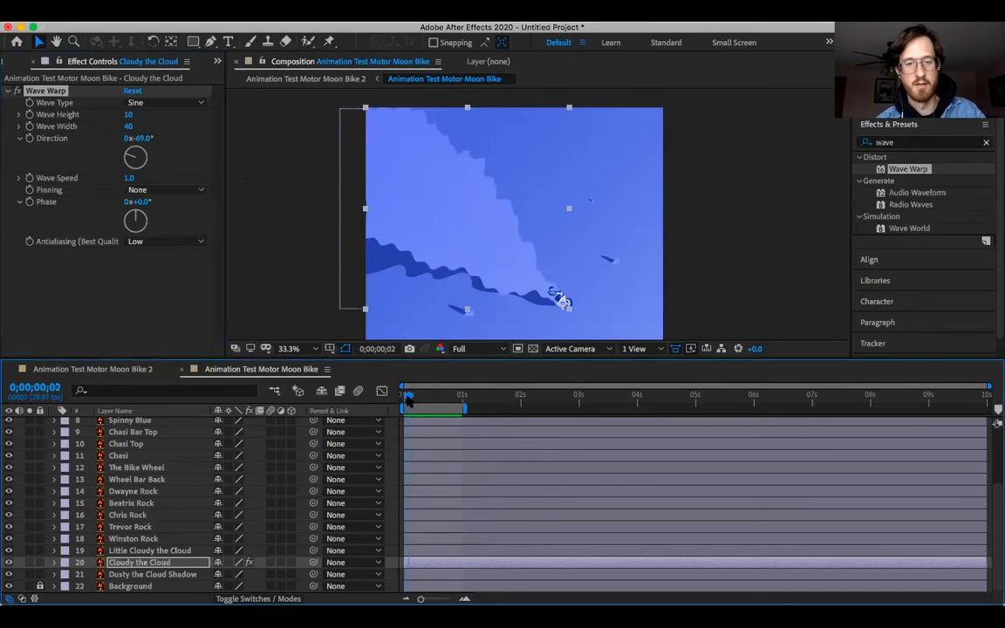
{"action": "left_click_drag", "start_coordinate": [406, 397], "coordinate": [404, 399]}
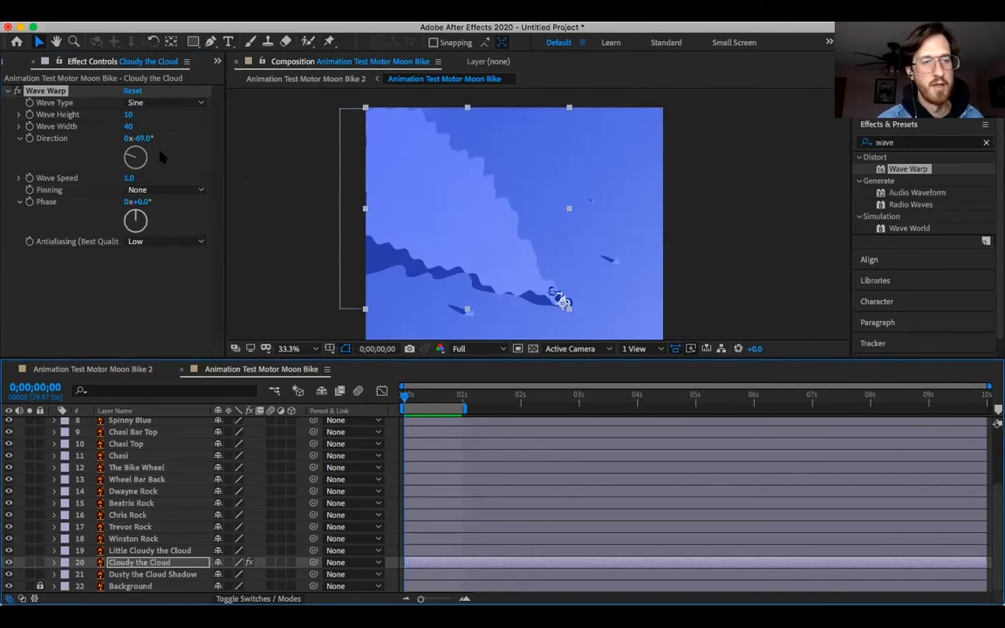
Try a wave width of 25 for the cloud's Wave Warp
{"action": "left_click", "coordinate": [129, 127]}
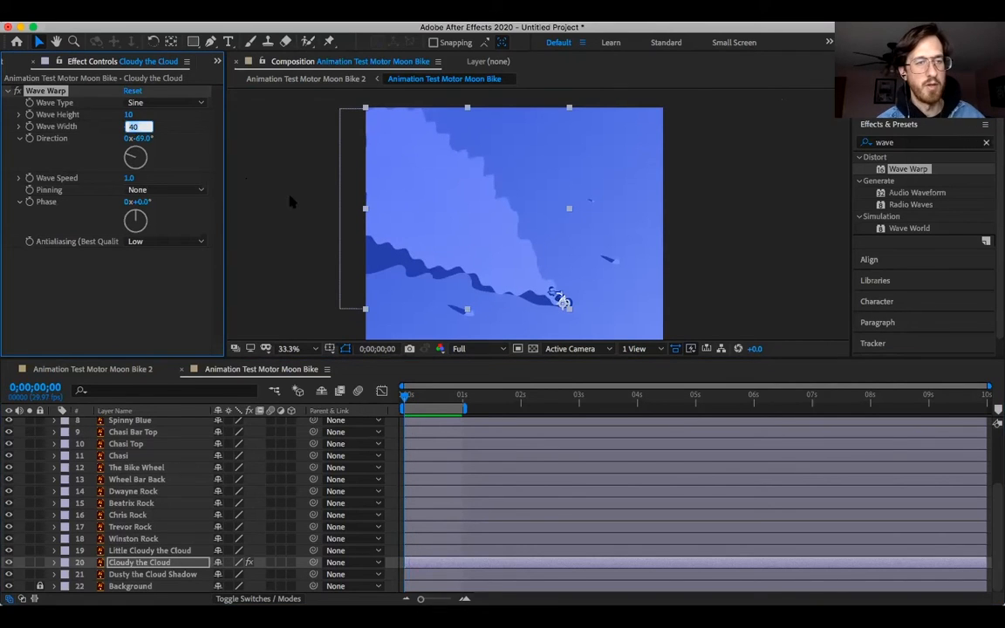
{"action": "type", "text": "25"}
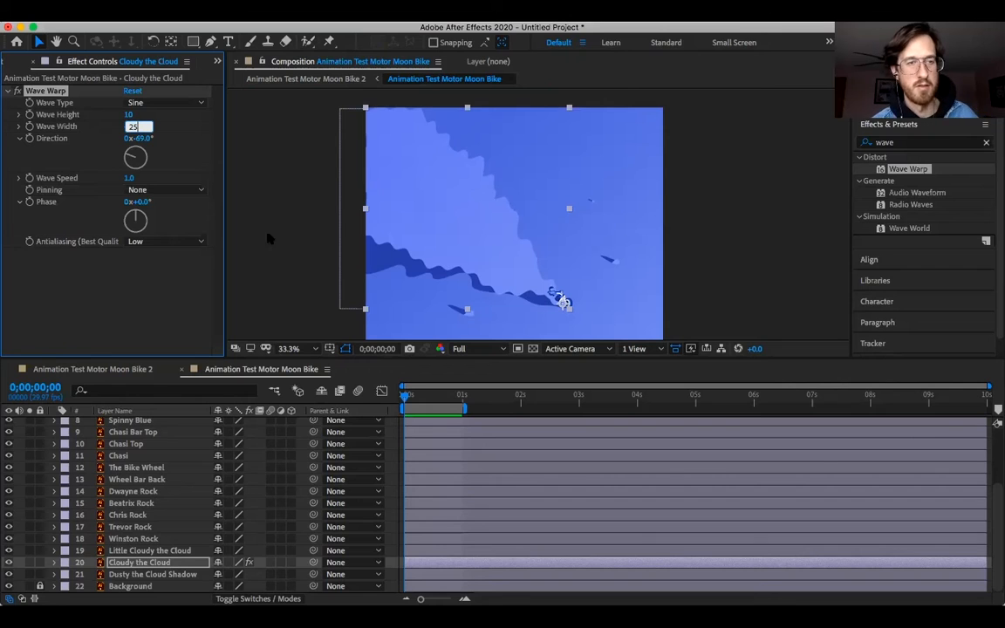
{"action": "key", "text": "Return"}
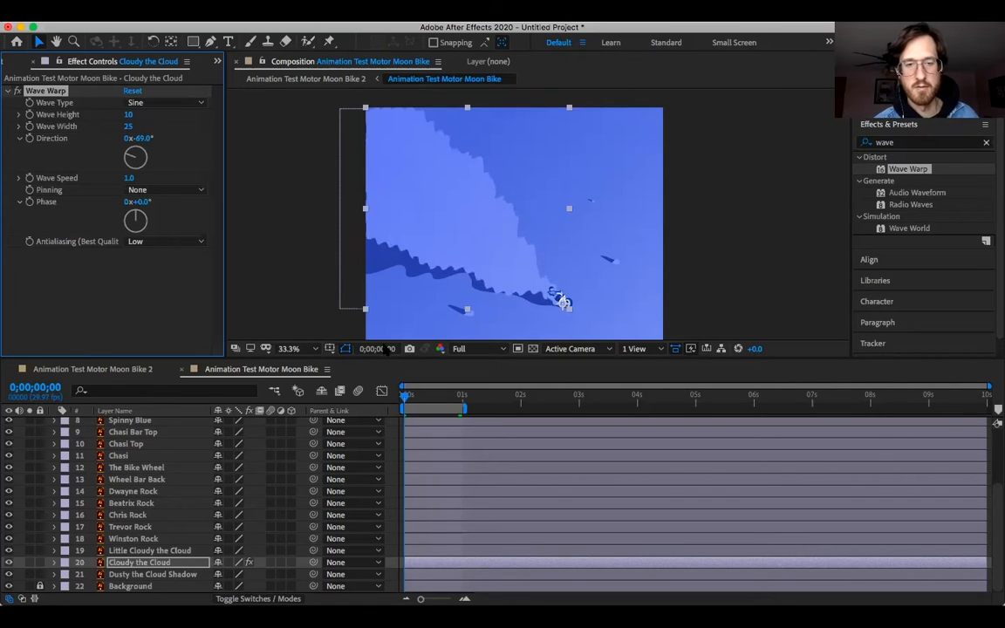
Try a wave width of 60 and play through the first frames to judge the cloud's motion
{"action": "left_click", "coordinate": [131, 126]}
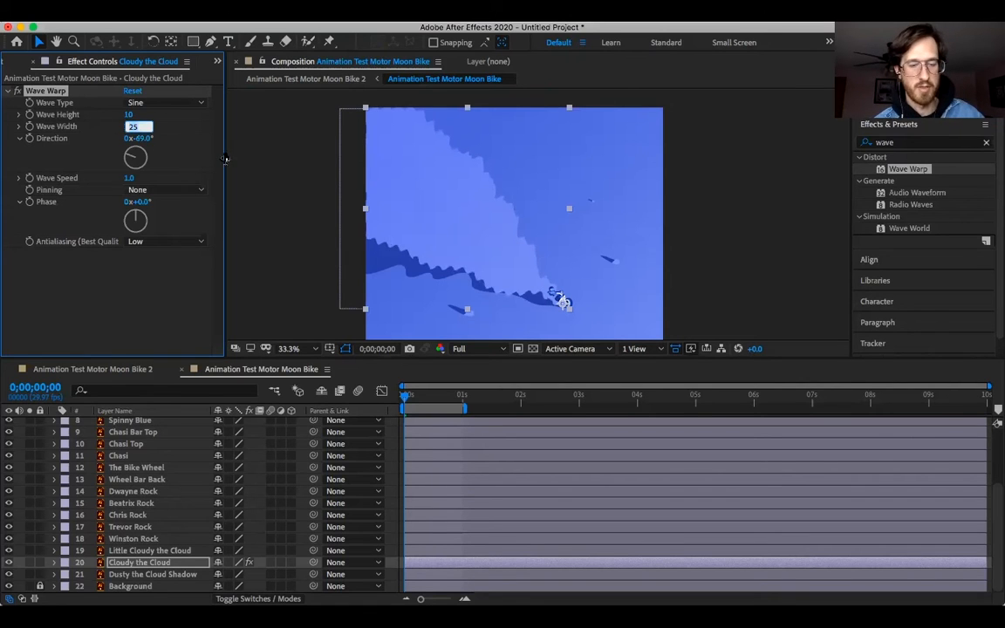
{"action": "type", "text": "60"}
{"action": "key", "text": "Return"}
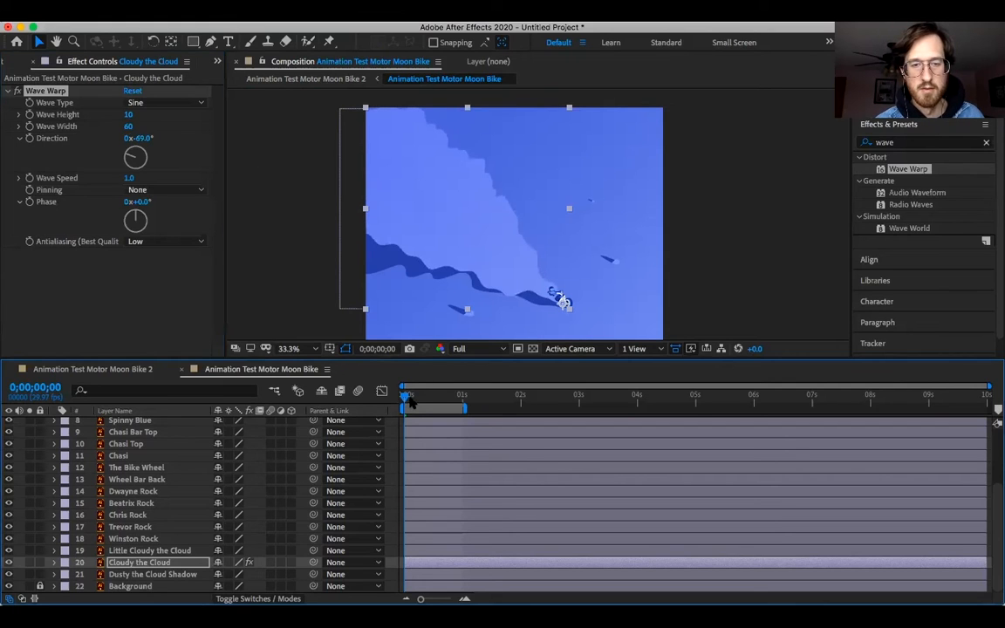
{"action": "mouse_move", "coordinate": [413, 398]}
{"action": "left_mouse_down"}
{"action": "mouse_move", "coordinate": [442, 399]}
{"action": "mouse_move", "coordinate": [404, 398]}
{"action": "left_mouse_up"}
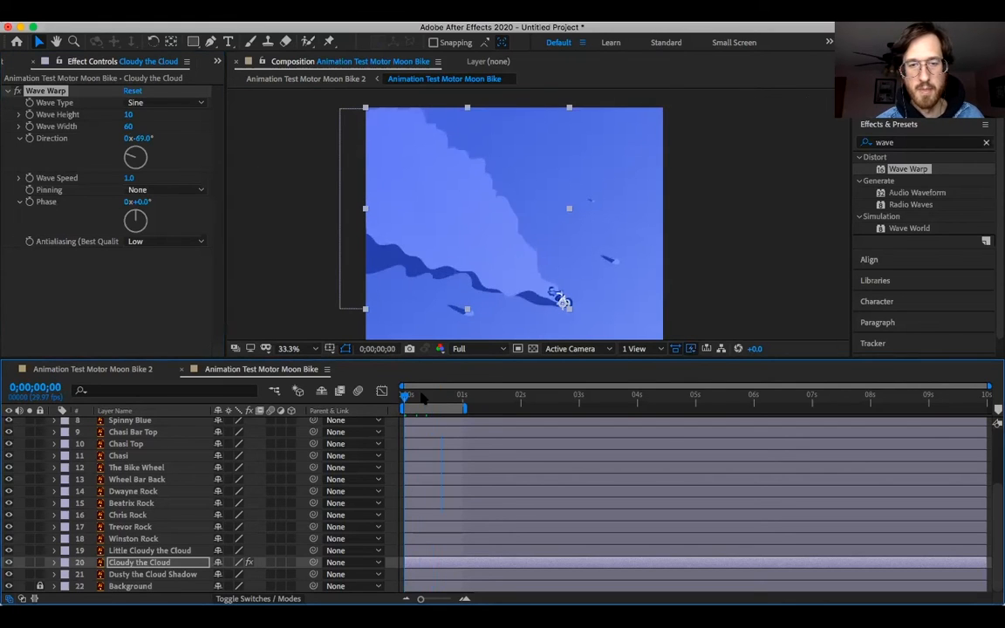
{"action": "key", "text": "space"}
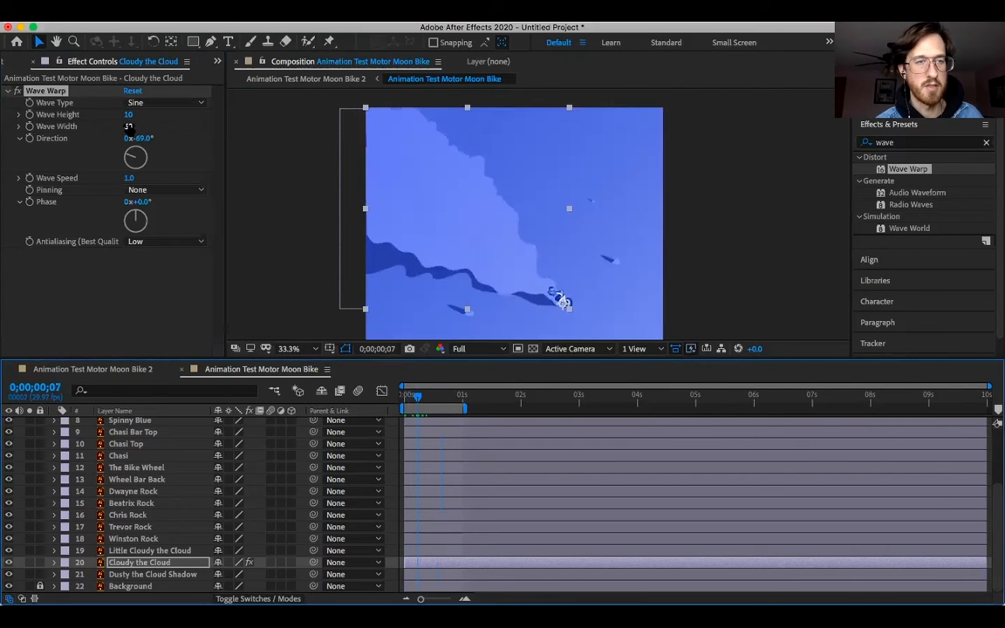
{"action": "key", "text": "space"}
Try a wave width of 100 and scrub through the first frames of the cloud animation
{"action": "key", "text": "Tab"}
{"action": "type", "text": "100"}
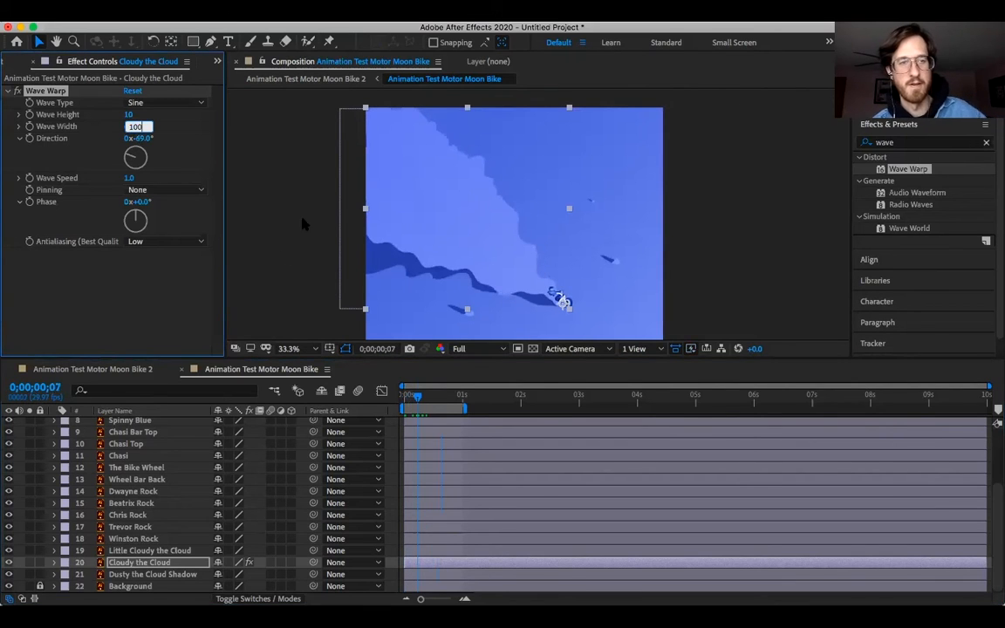
{"action": "key", "text": "Return"}
{"action": "left_click", "coordinate": [401, 397]}
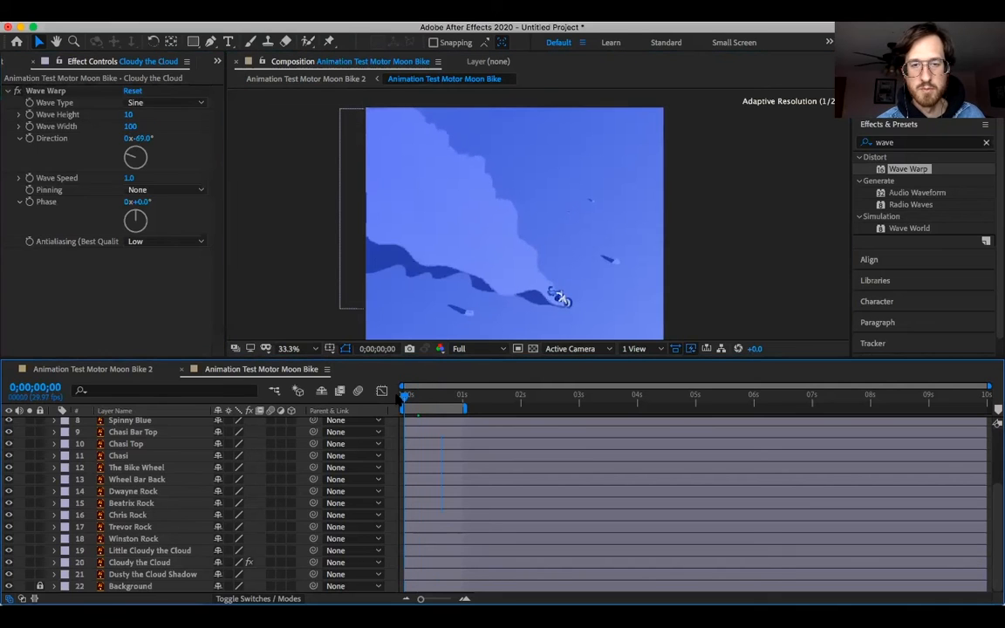
{"action": "mouse_move", "coordinate": [412, 396]}
{"action": "left_mouse_down"}
{"action": "mouse_move", "coordinate": [462, 397]}
{"action": "mouse_move", "coordinate": [419, 395]}
{"action": "left_mouse_up"}
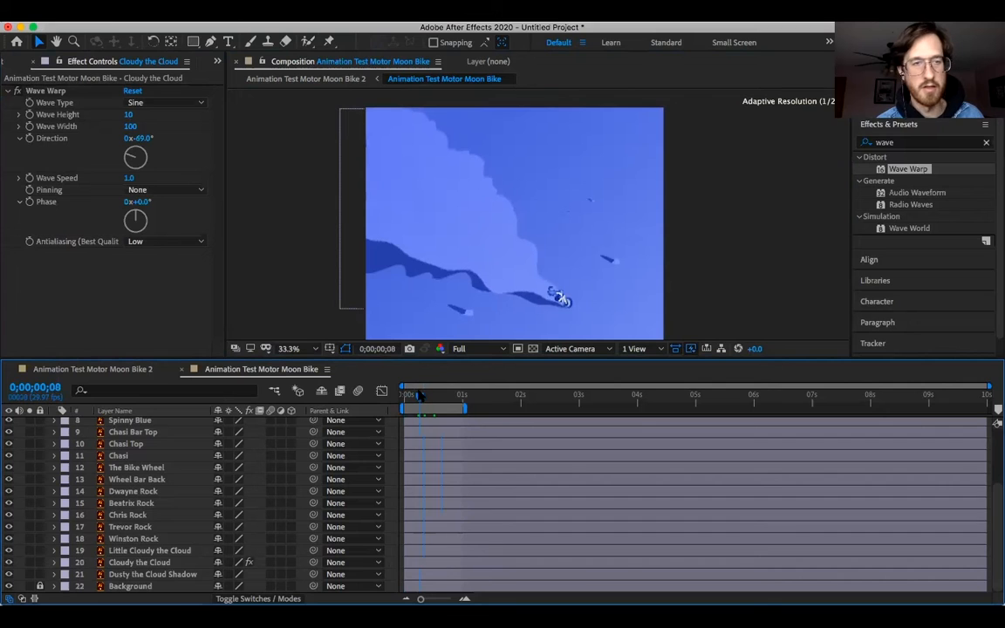
Set the cloud's wave width to 75 and review the motion within the one-second work area
{"action": "left_click", "coordinate": [132, 126]}
{"action": "type", "text": "75"}
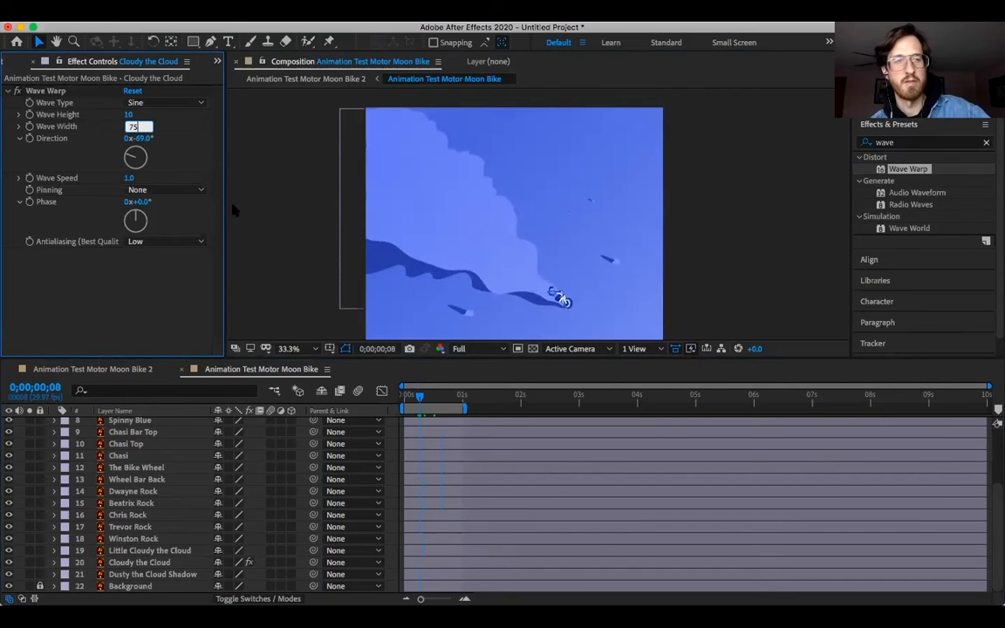
{"action": "key", "text": "Return"}
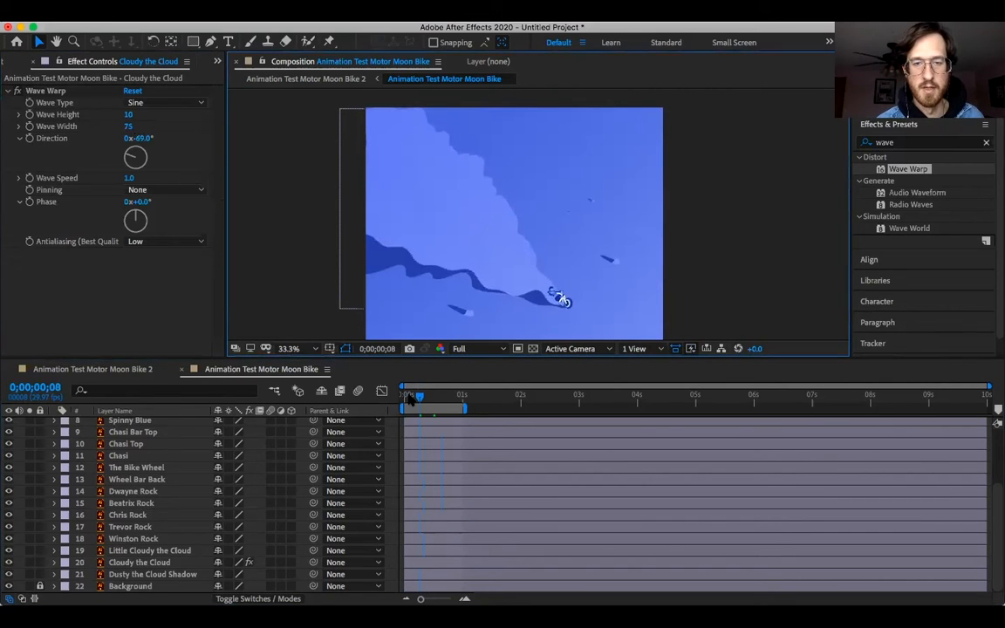
{"action": "left_click", "coordinate": [406, 395]}
{"action": "key", "text": "space"}
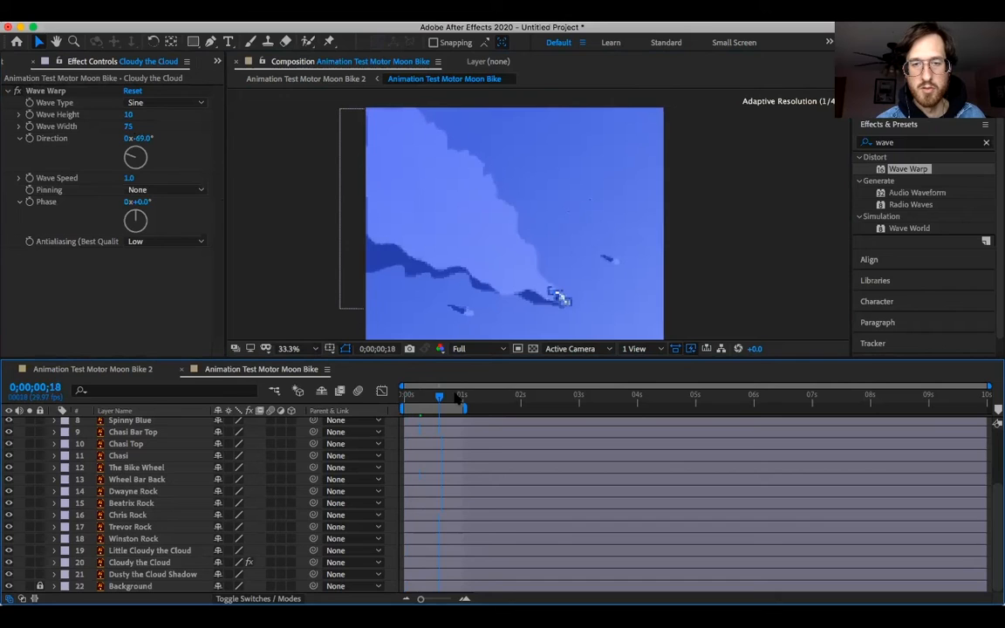
{"action": "key", "text": "space"}
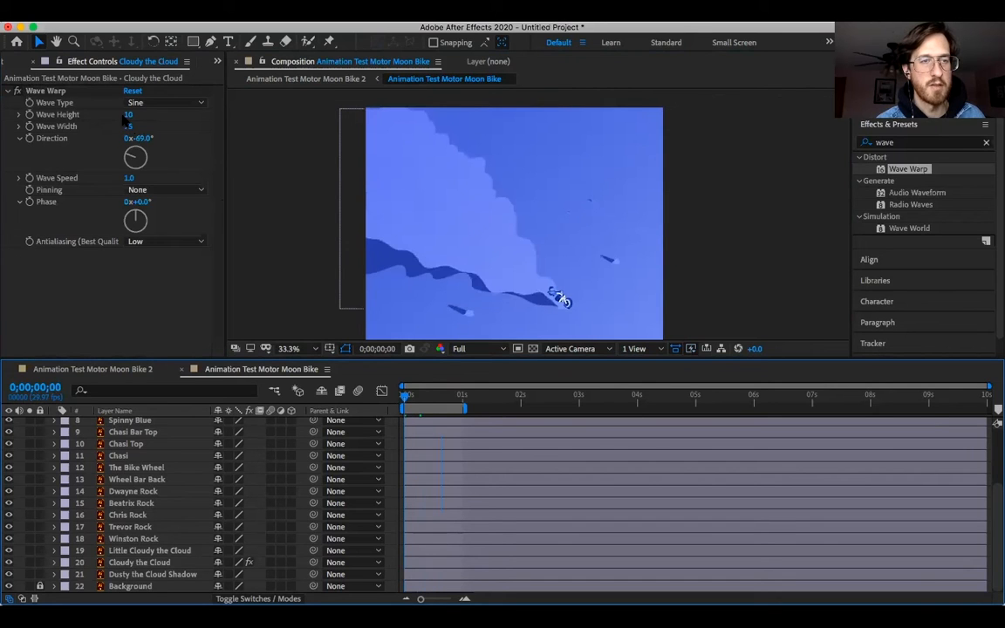
Set the Wave Warp wave height on Cloudy the Cloud to 20
{"action": "left_click", "coordinate": [130, 114]}
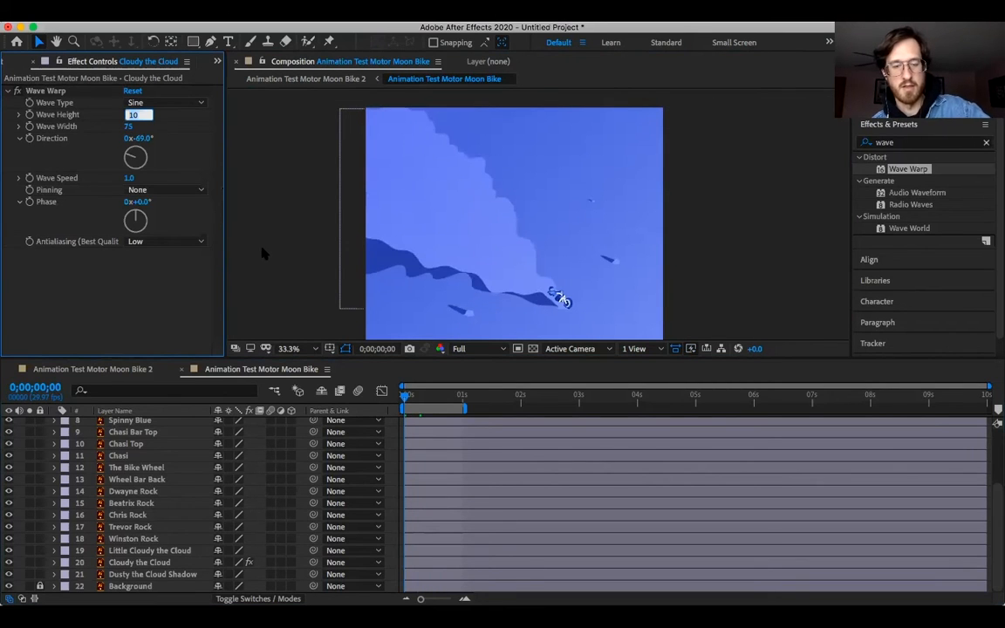
{"action": "type", "text": "20"}
{"action": "left_click", "coordinate": [276, 246]}
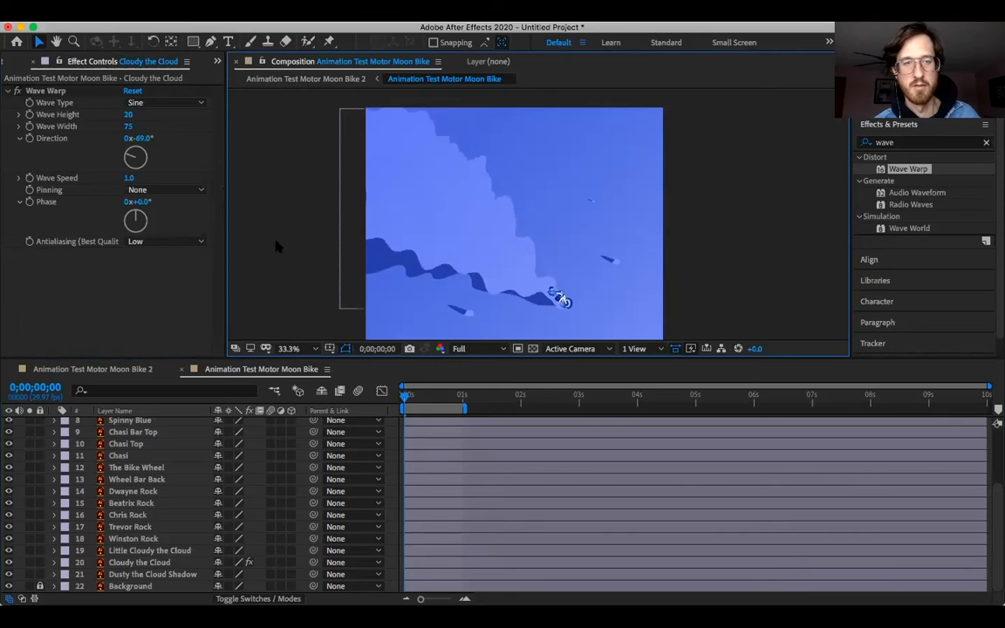
Try a wave height of 5 on Cloudy the Cloud and preview the motion over the first second
{"action": "left_click", "coordinate": [129, 114]}
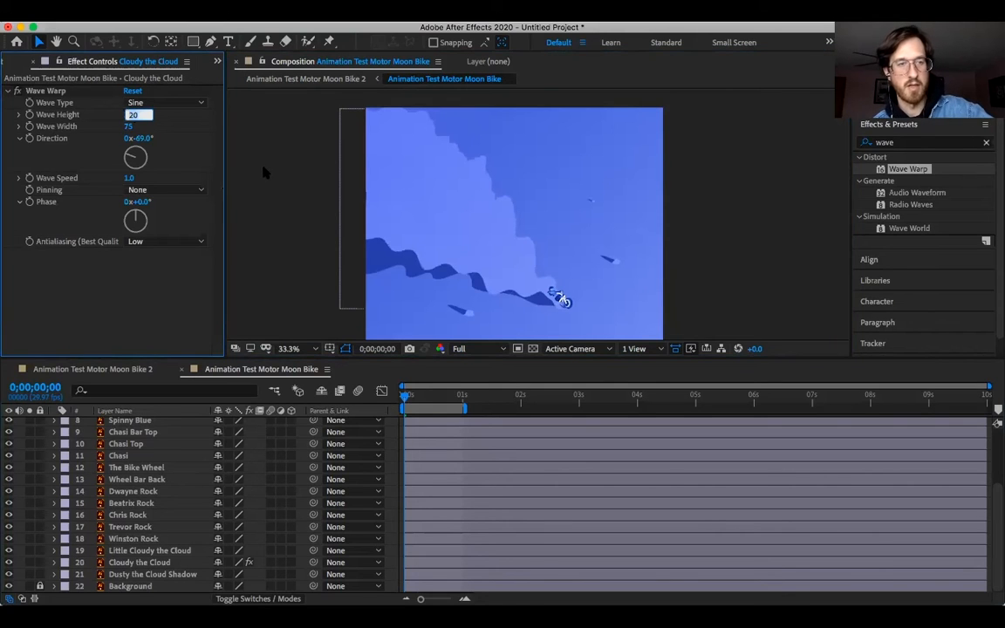
{"action": "type", "text": "5"}
{"action": "left_click", "coordinate": [270, 216]}
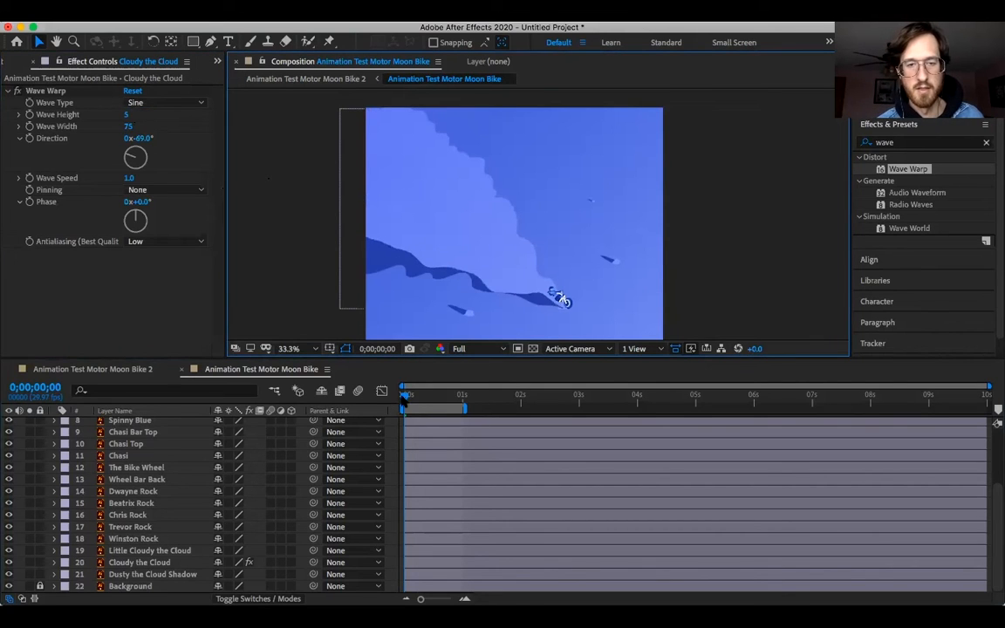
{"action": "left_click_drag", "start_coordinate": [414, 401], "coordinate": [445, 399]}
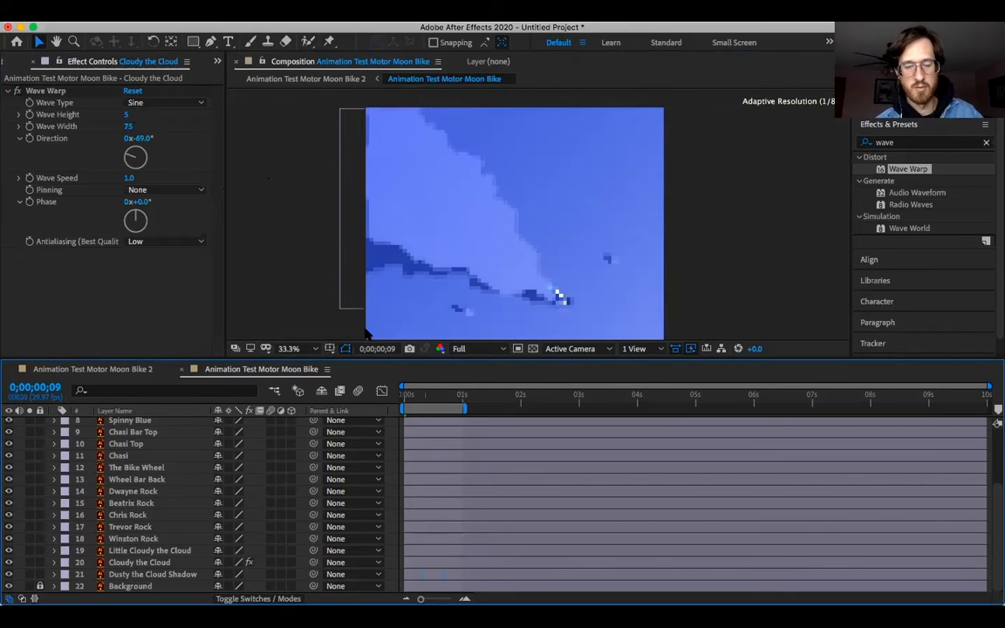
{"action": "key", "text": "Home"}
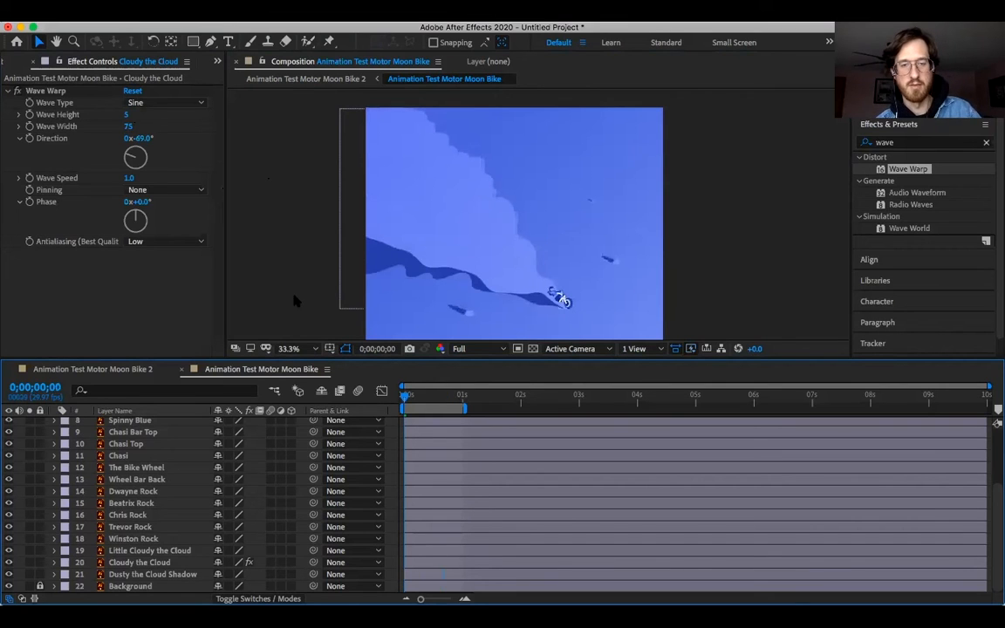
{"action": "key", "text": "space"}
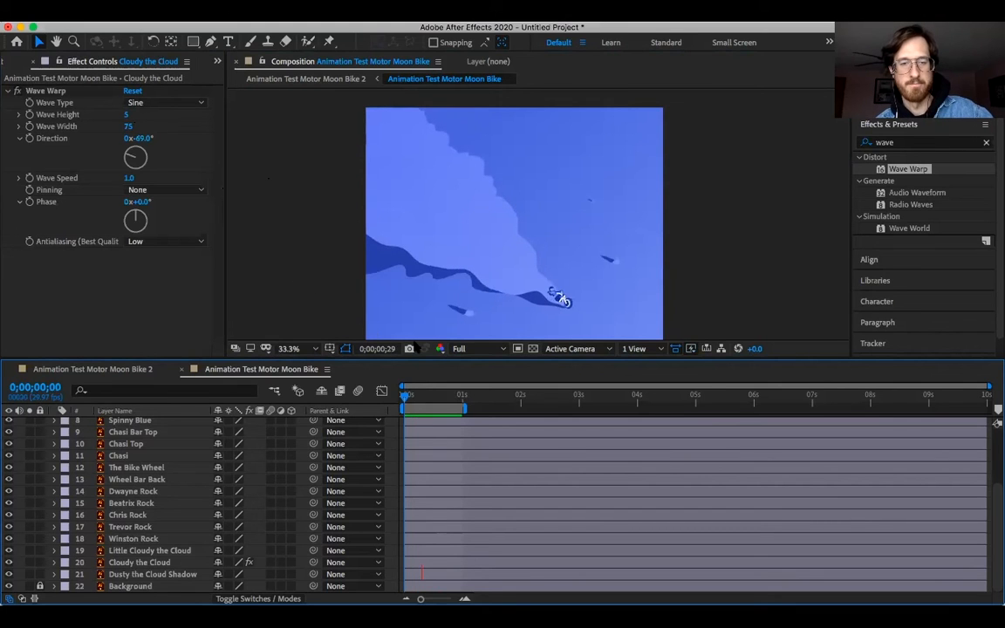
{"action": "left_click", "coordinate": [447, 395]}
{"action": "key", "text": "Home"}
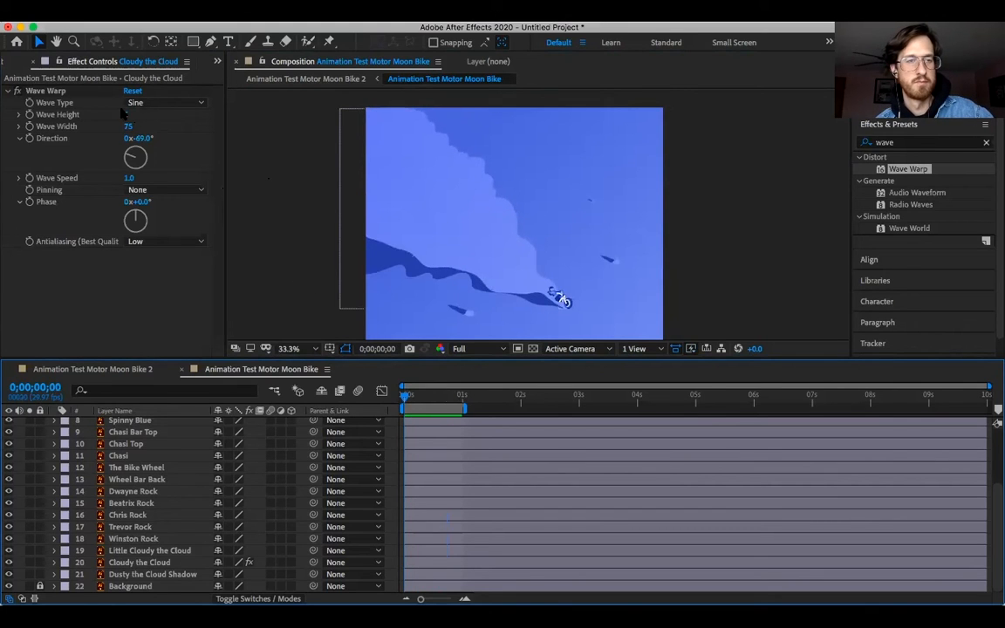
Set the Wave Warp wave height on Cloudy the Cloud to 10
{"action": "left_click", "coordinate": [128, 115]}
{"action": "type", "text": "10"}
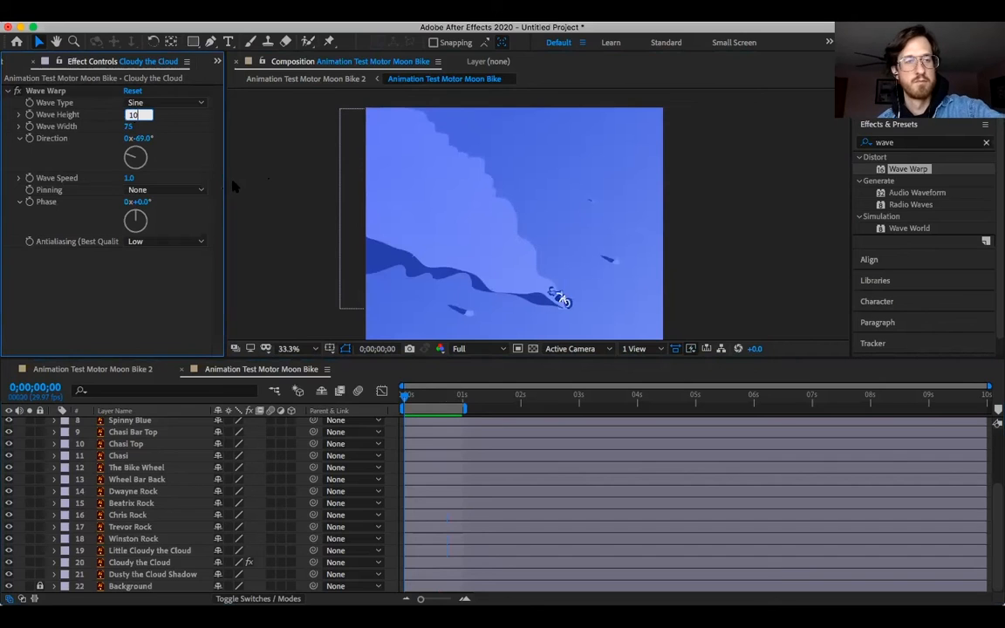
{"action": "key", "text": "Return"}
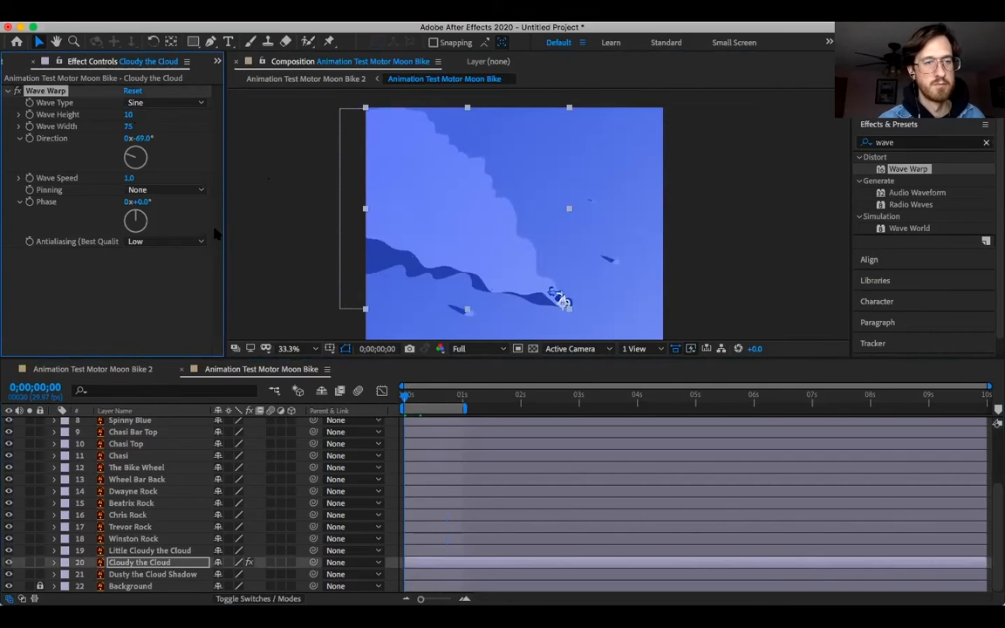
Try a wave speed of 2 on Cloudy the Cloud and scrub through the first frames to judge the motion
{"action": "left_click", "coordinate": [129, 177]}
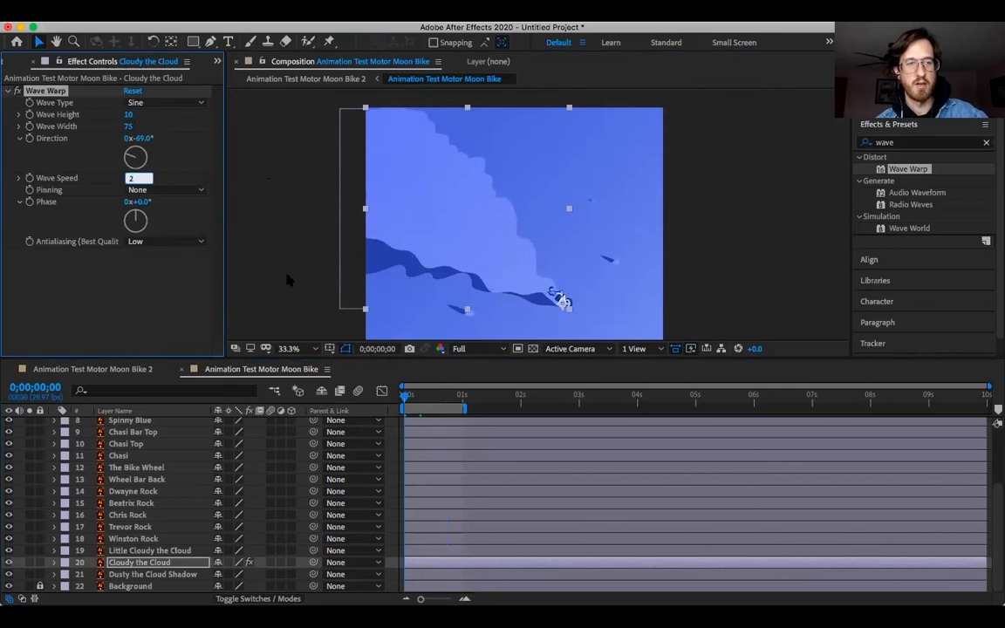
{"action": "left_click", "coordinate": [331, 306]}
{"action": "key", "text": "space"}
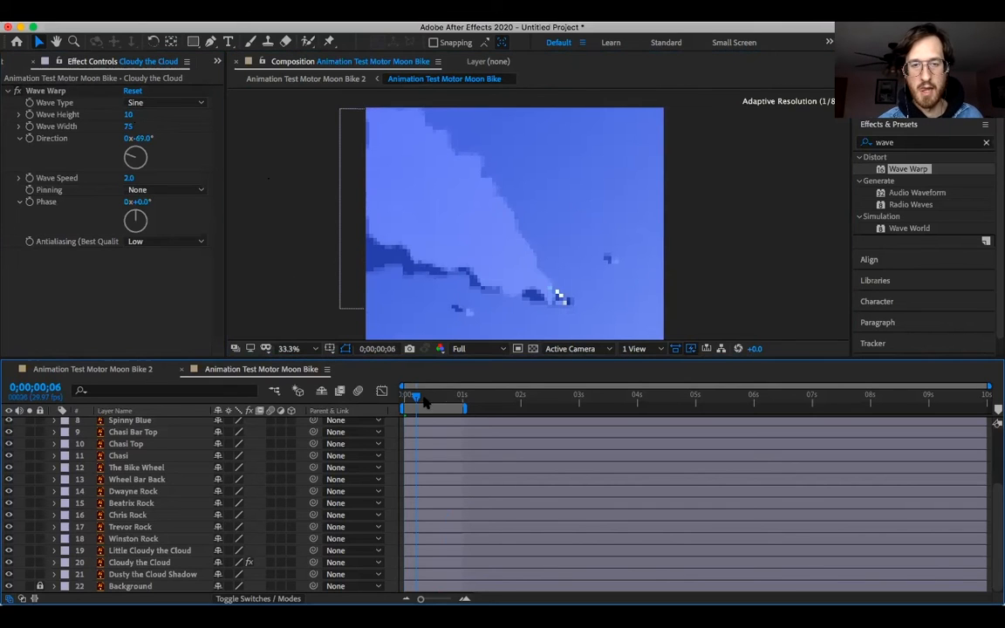
{"action": "key", "text": "space"}
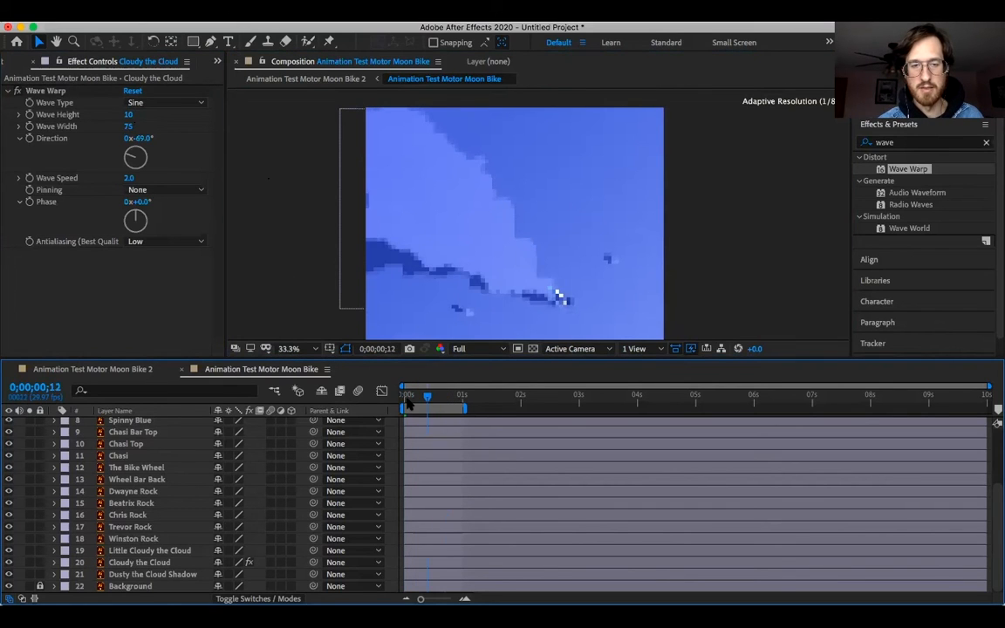
{"action": "key", "text": "space"}
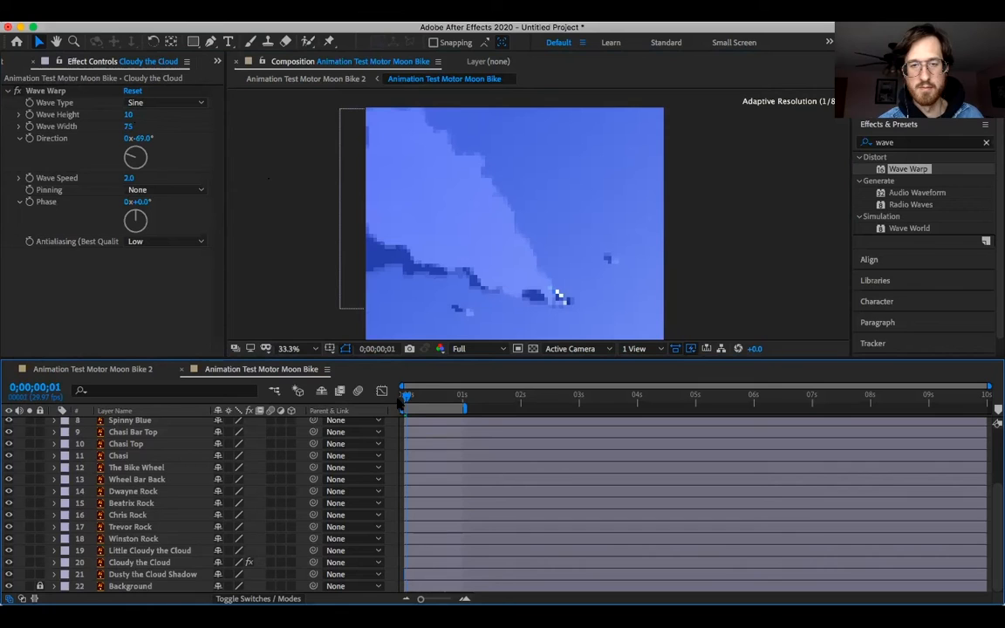
{"action": "key", "text": "space"}
{"action": "key", "text": "space"}
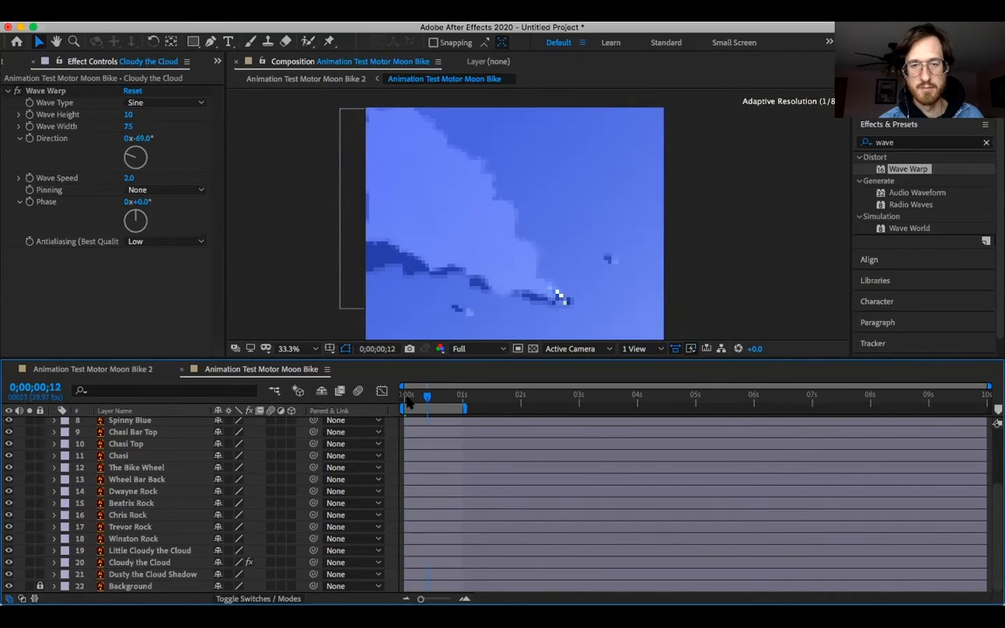
{"action": "key", "text": "space"}
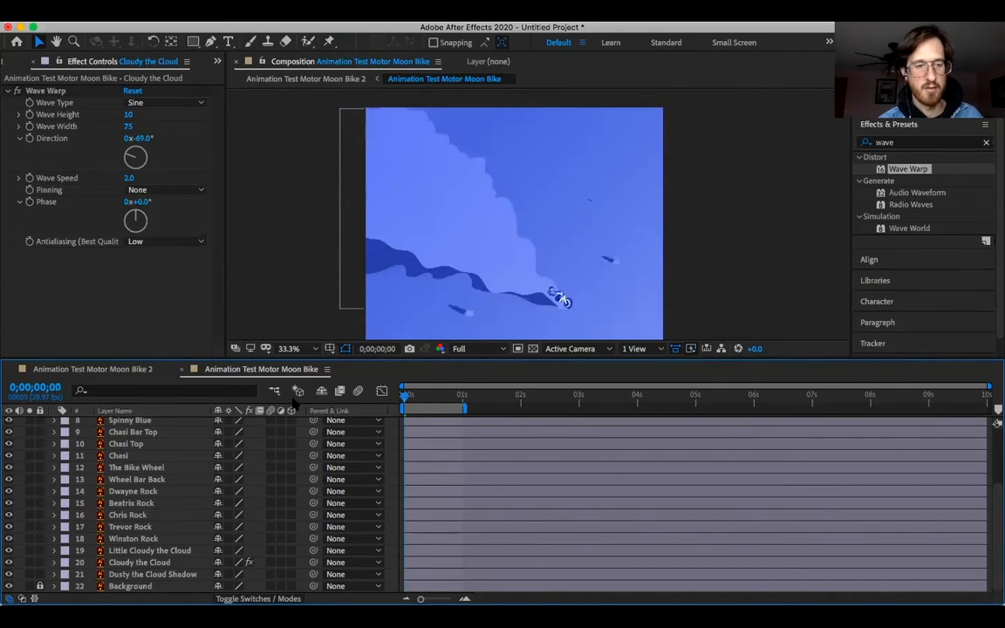
Set the wave speed of Cloudy the Cloud back to 1
{"action": "left_click", "coordinate": [129, 178]}
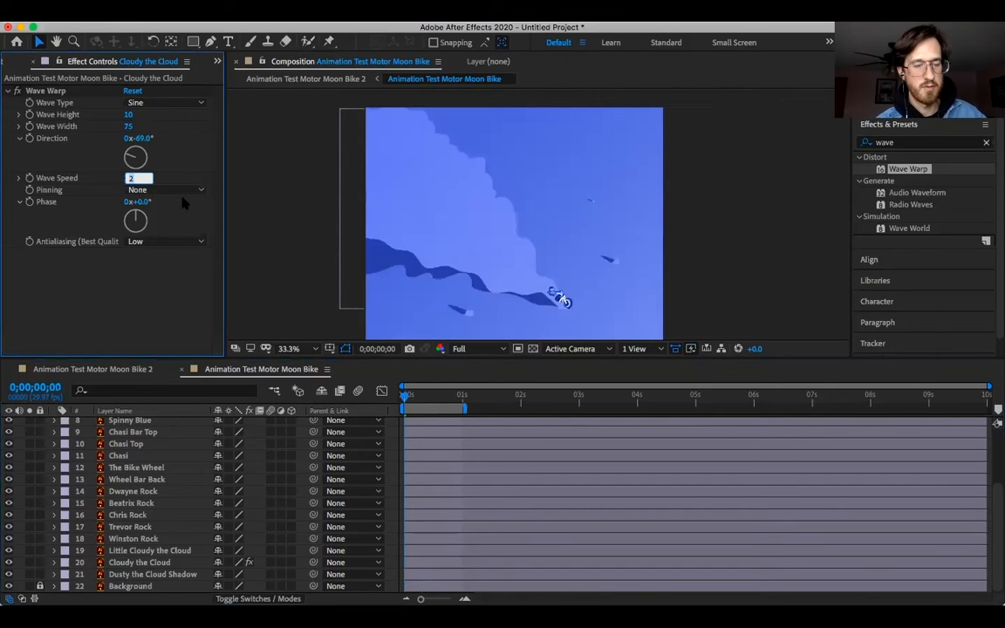
{"action": "type", "text": "1"}
{"action": "left_click", "coordinate": [256, 225]}
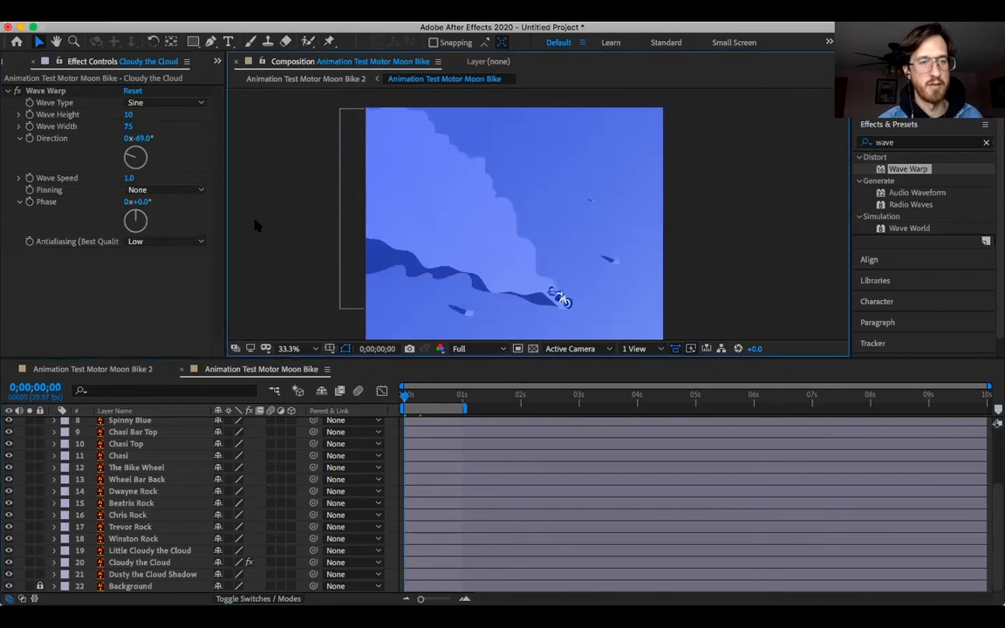
Pin the Wave Warp on Cloudy the Cloud to the Right Edge and preview the one-second work area from the start
{"action": "left_click", "coordinate": [174, 190]}
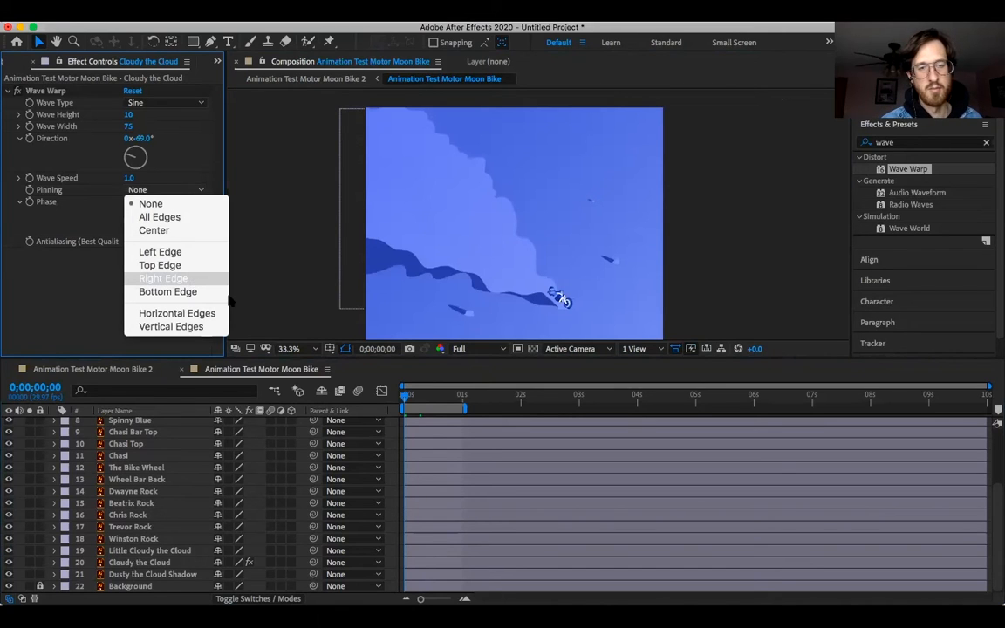
{"action": "left_click", "coordinate": [188, 279]}
{"action": "mouse_move", "coordinate": [405, 397]}
{"action": "left_mouse_down"}
{"action": "mouse_move", "coordinate": [439, 402]}
{"action": "mouse_move", "coordinate": [405, 397]}
{"action": "left_mouse_up"}
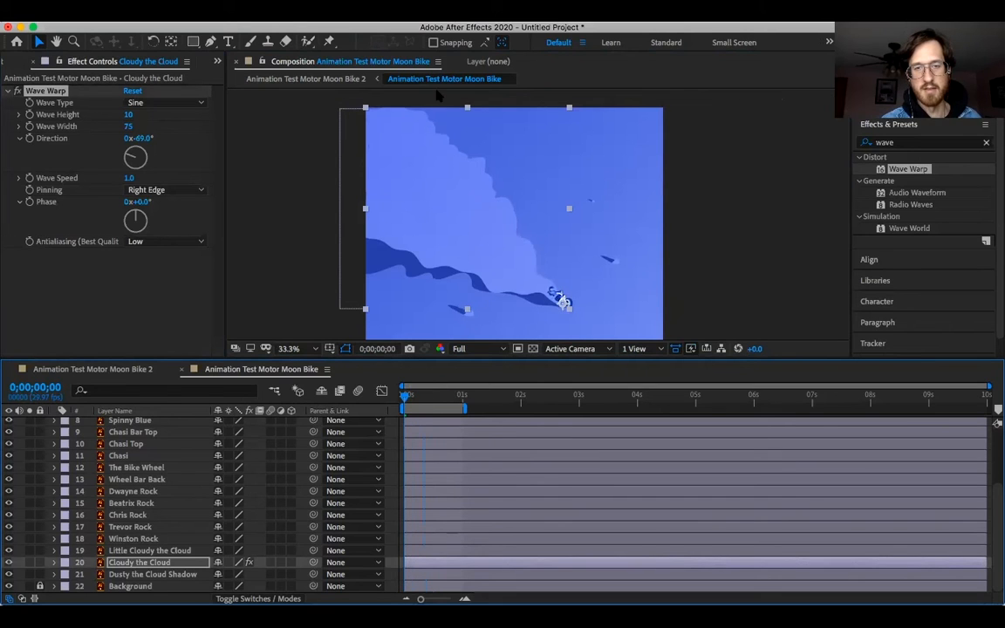
{"action": "key", "text": "space"}
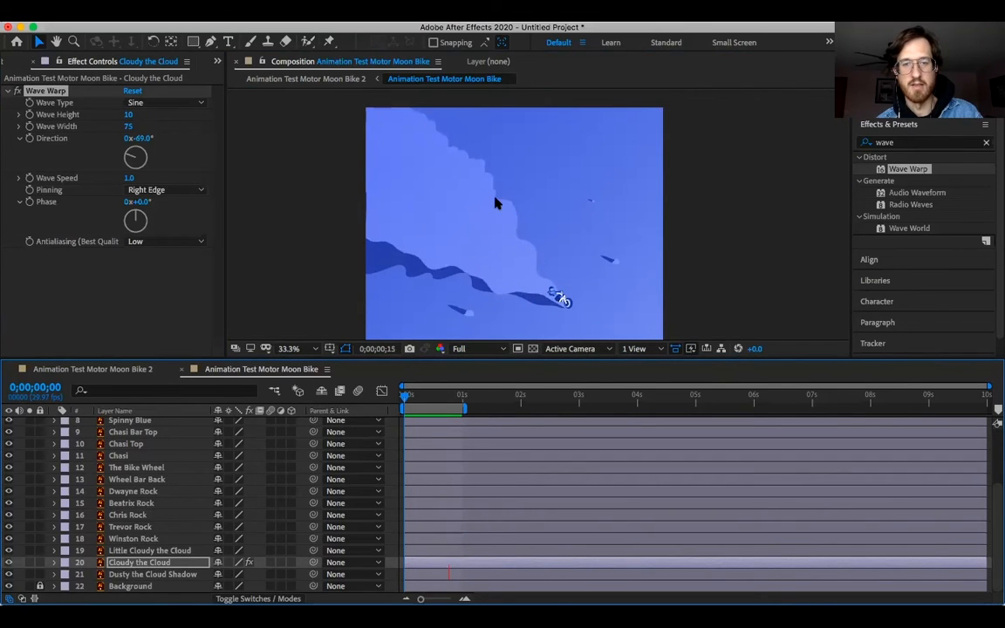
{"action": "left_click", "coordinate": [426, 398]}
{"action": "key", "text": "Page_Down"}
{"action": "key", "text": "Home"}
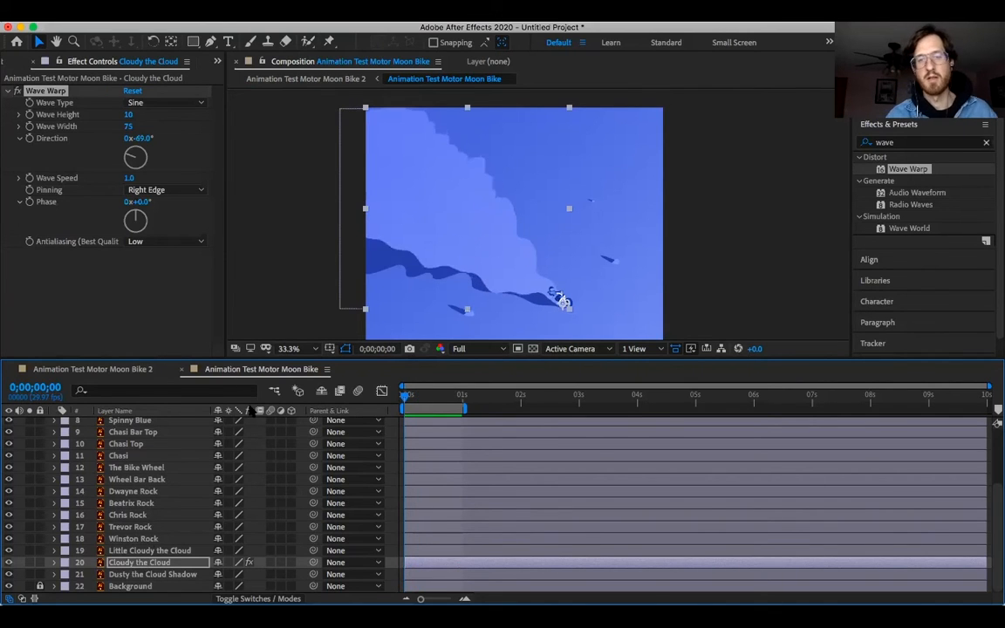
Apply the Wave Warp effect to the Dusty the Cloud Shadow layer
{"action": "left_click", "coordinate": [173, 576]}
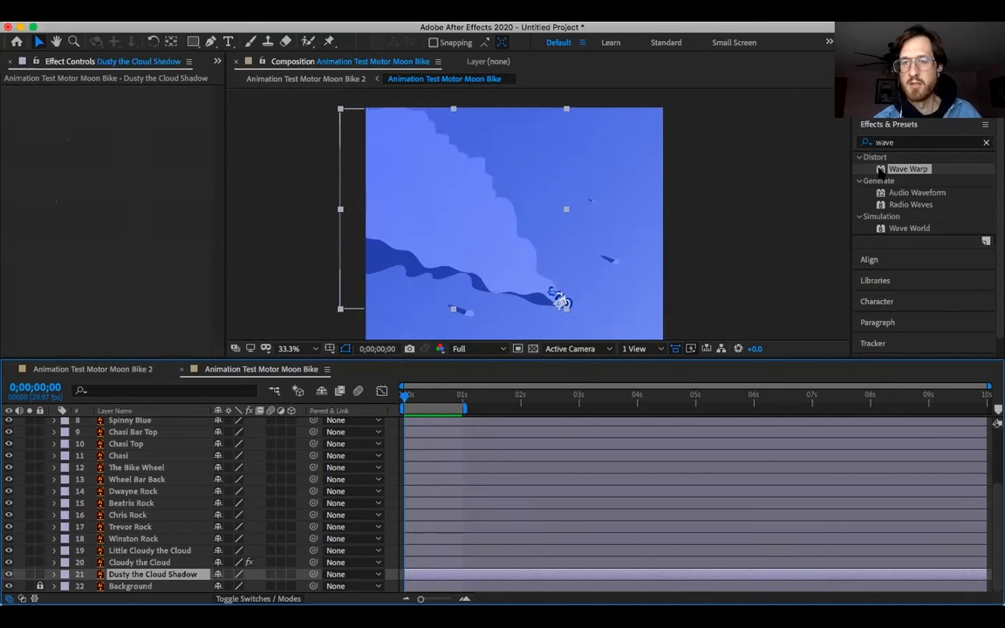
{"action": "left_click_drag", "start_coordinate": [877, 171], "coordinate": [148, 575]}
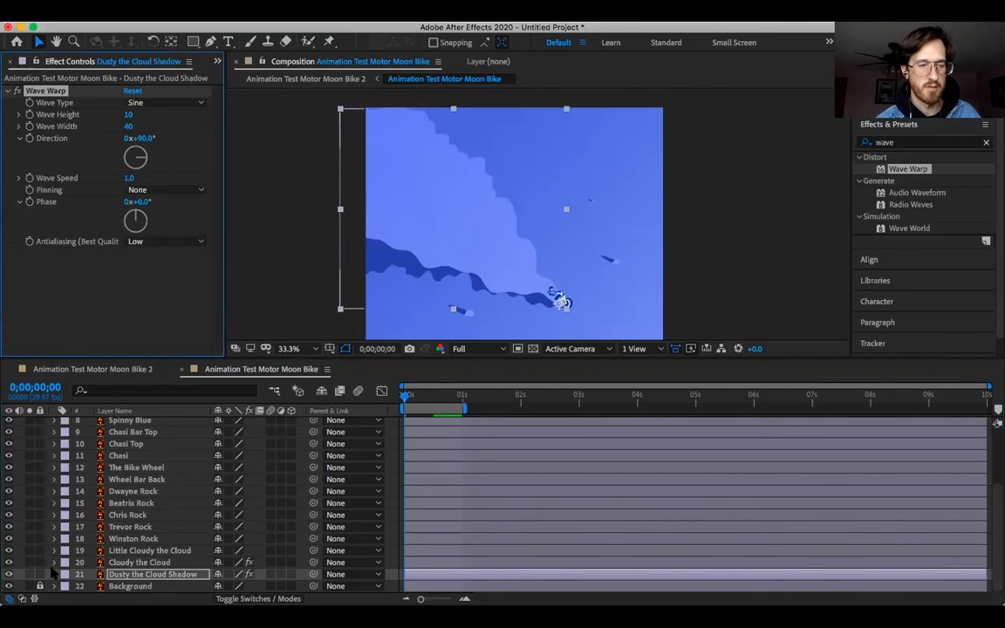
Examine the Wave Warp effect listed under Cloudy the Cloud's layer properties, then collapse the layer again
{"action": "left_click", "coordinate": [54, 563]}
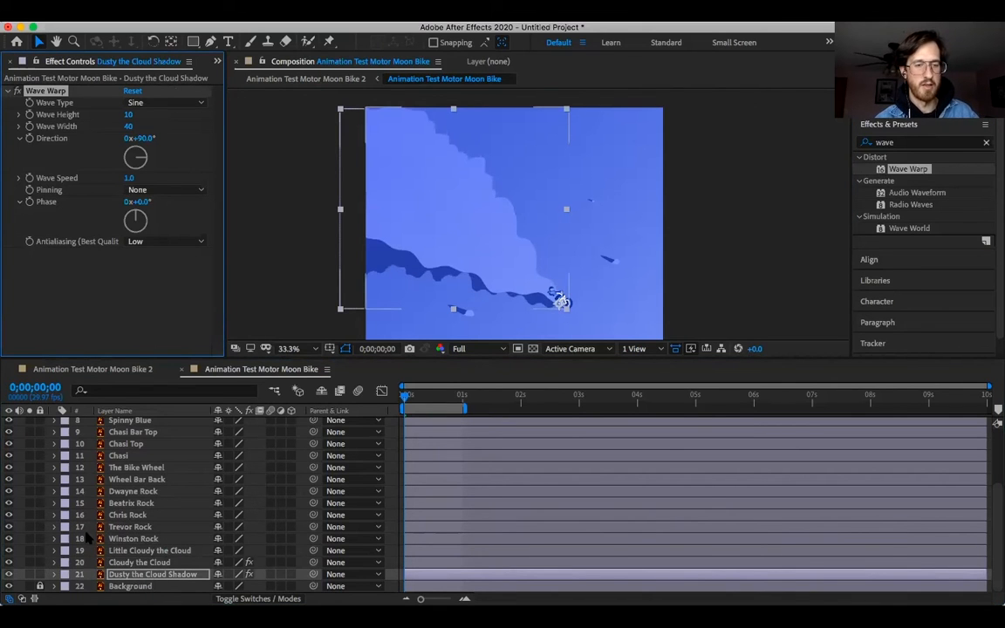
{"action": "scroll", "coordinate": [84, 546], "scroll_direction": "down", "scroll_amount": 1}
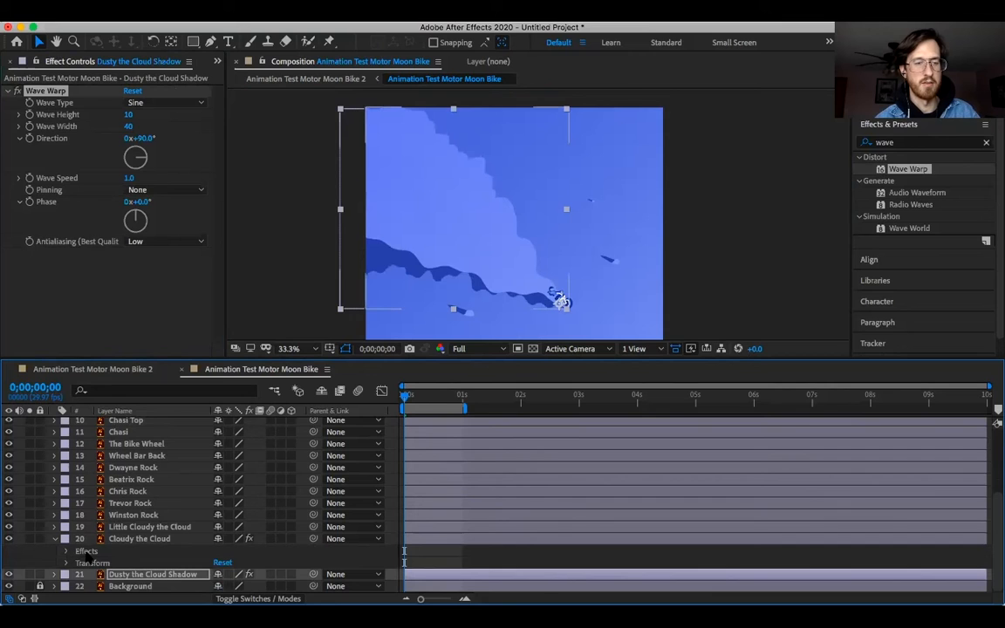
{"action": "left_click", "coordinate": [80, 539]}
{"action": "left_click", "coordinate": [65, 551]}
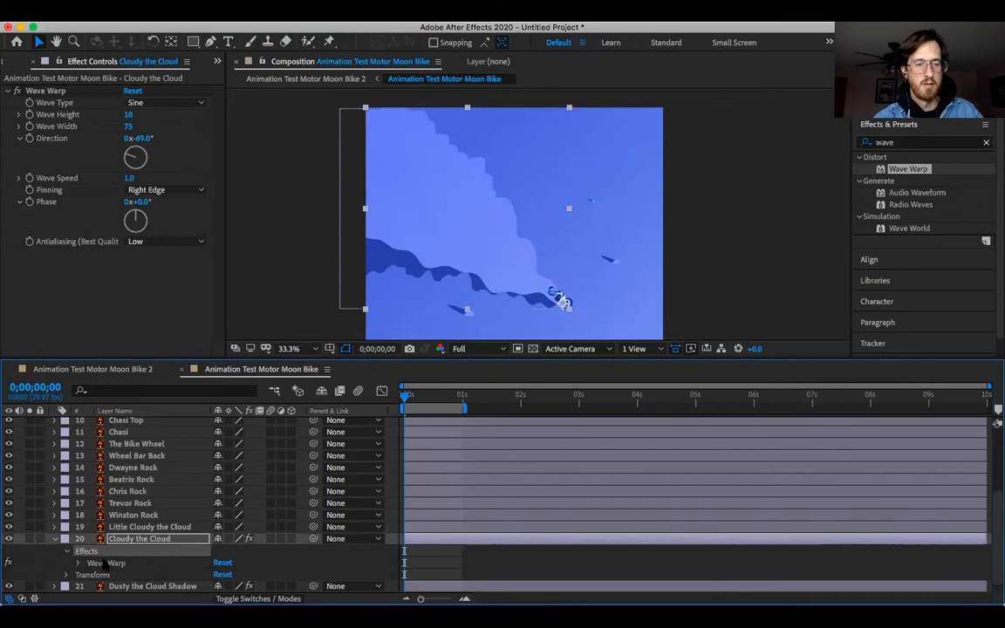
{"action": "left_click", "coordinate": [105, 562]}
{"action": "scroll", "coordinate": [106, 562], "scroll_direction": "down", "scroll_amount": 1}
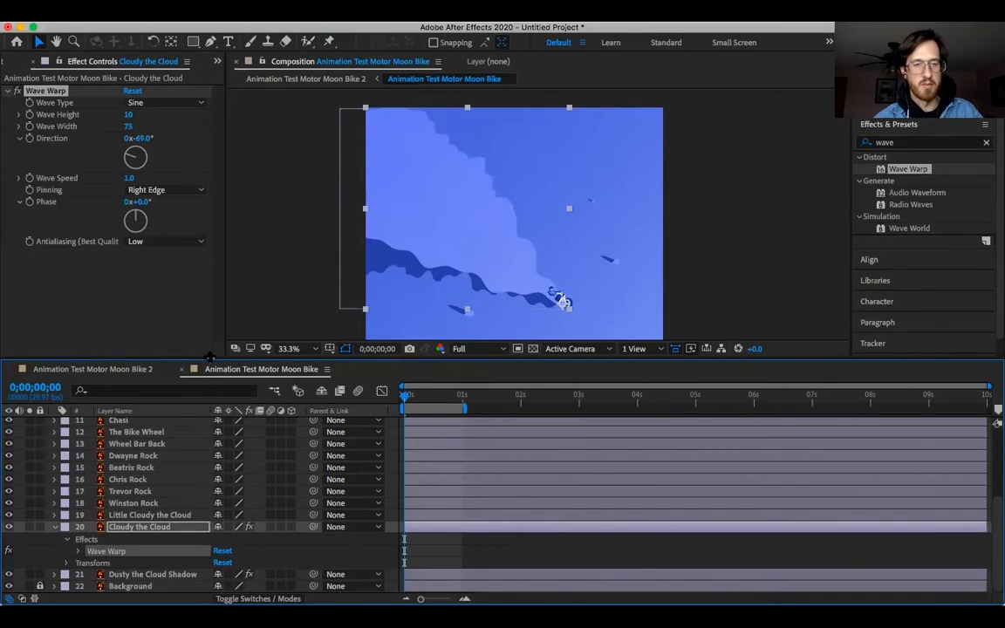
{"action": "left_click_drag", "start_coordinate": [201, 359], "coordinate": [214, 243]}
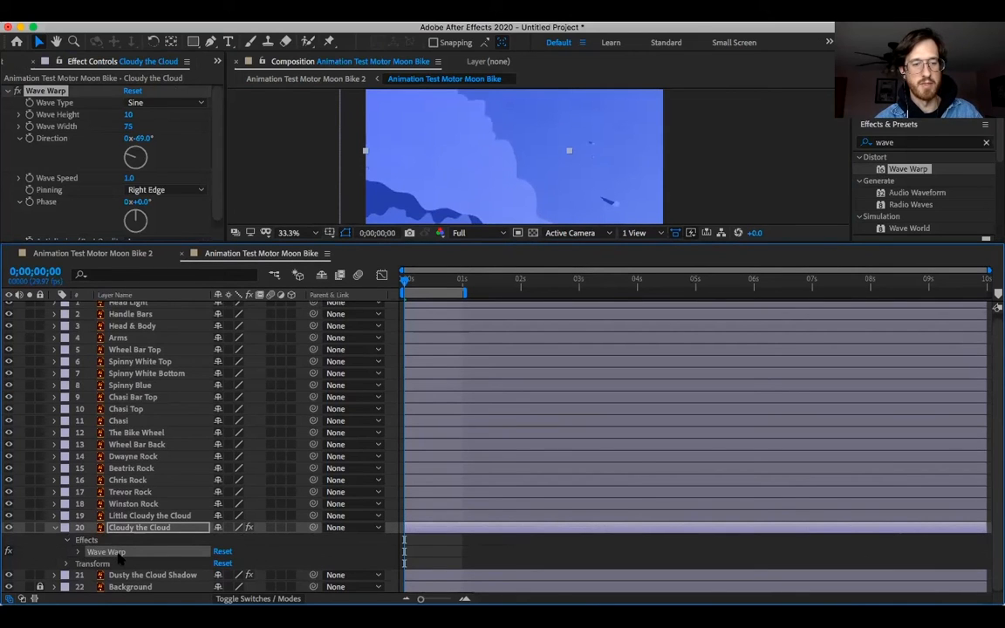
{"action": "left_click", "coordinate": [68, 542]}
{"action": "left_click", "coordinate": [66, 540]}
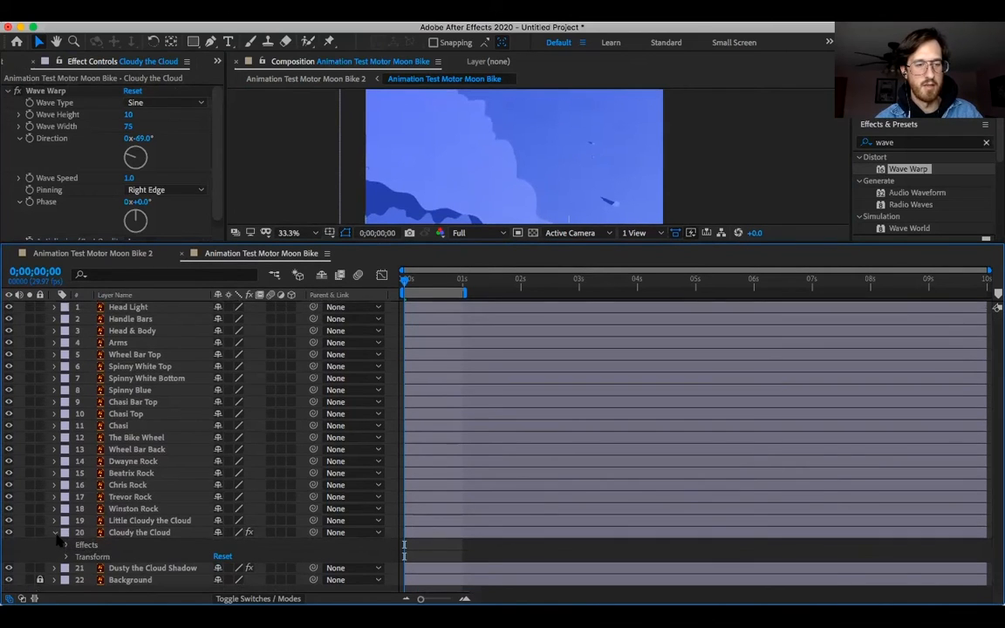
{"action": "left_click", "coordinate": [54, 532]}
Scrub through the Dusty the Cloud Shadow warp and set its wave direction to -60°
{"action": "left_click", "coordinate": [131, 544]}
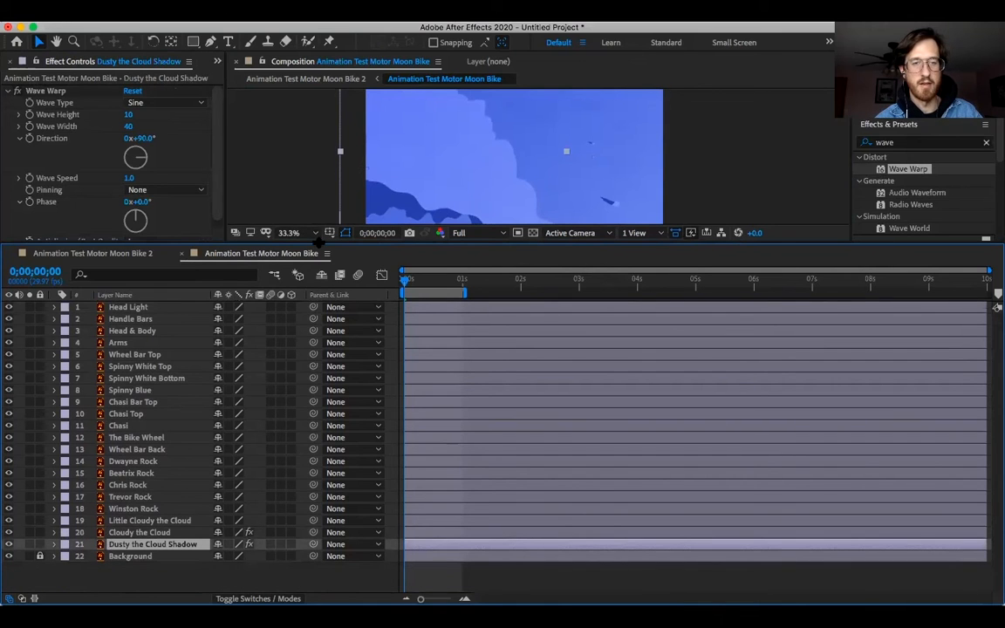
{"action": "left_click_drag", "start_coordinate": [317, 242], "coordinate": [319, 413]}
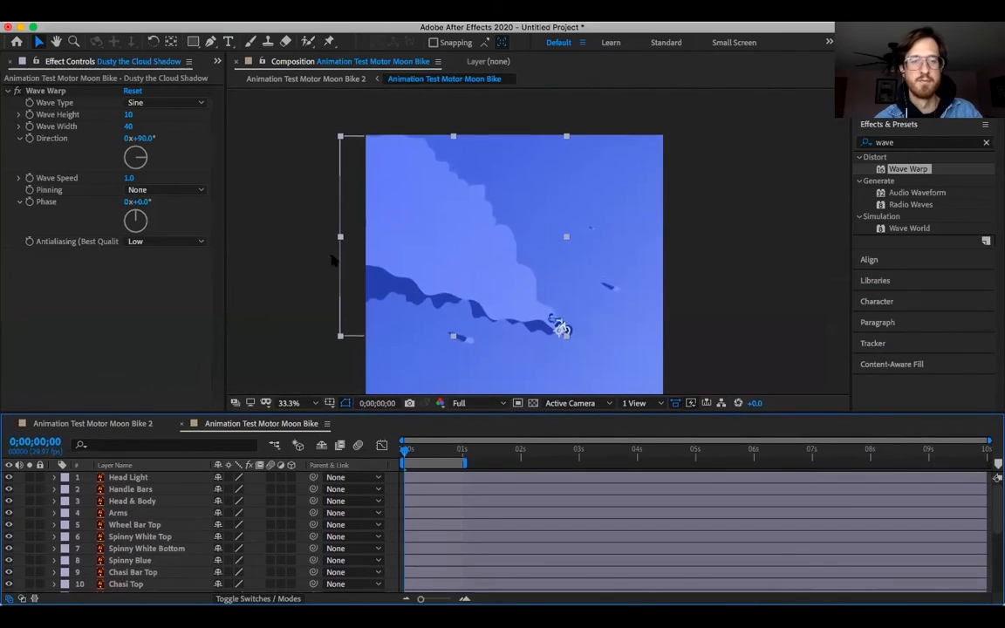
{"action": "key", "text": "space"}
{"action": "left_click_drag", "start_coordinate": [321, 252], "coordinate": [332, 202]}
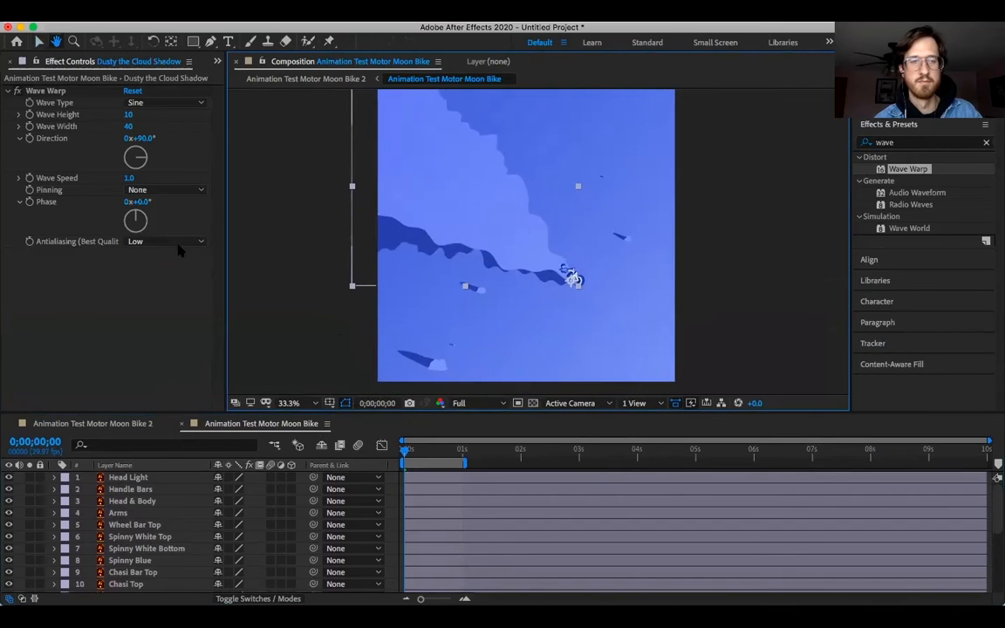
{"action": "key", "text": "space"}
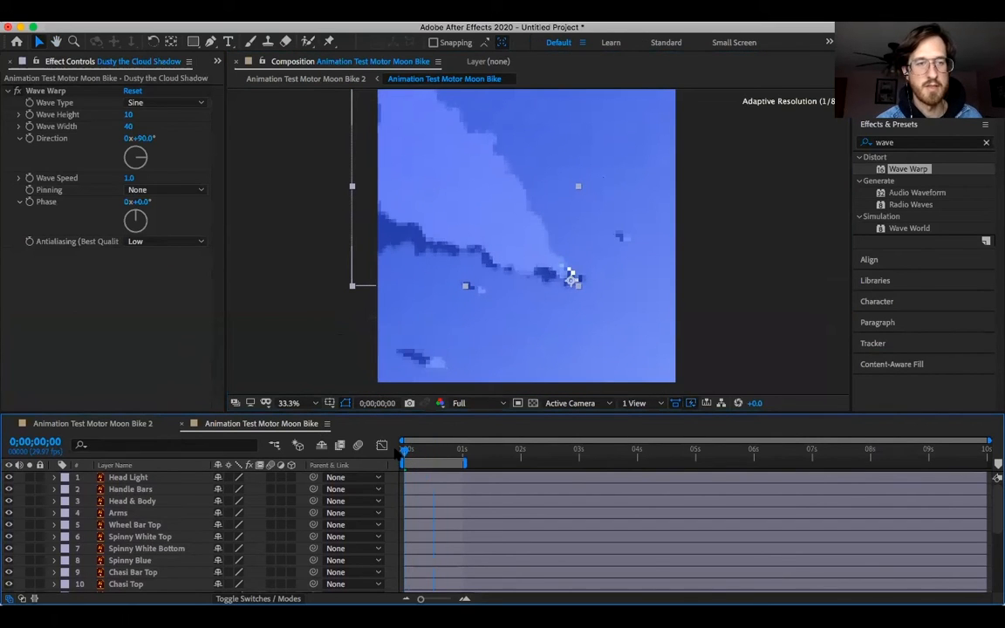
{"action": "left_click_drag", "start_coordinate": [131, 150], "coordinate": [124, 151]}
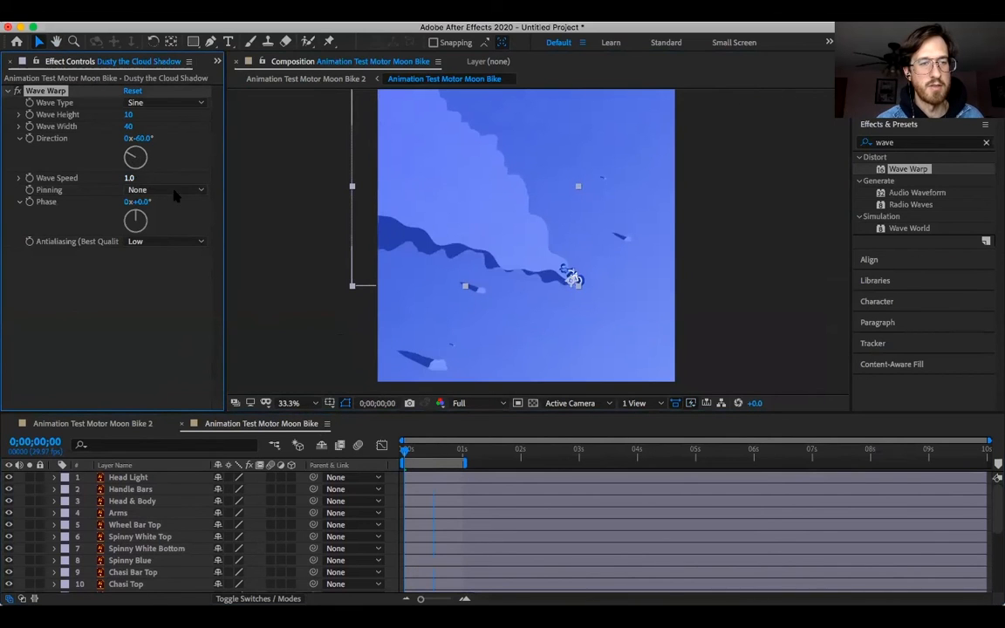
Pin the Dusty the Cloud Shadow Wave Warp to the Right Edge and set its wave width to 75
{"action": "left_click", "coordinate": [166, 189]}
{"action": "left_click", "coordinate": [202, 279]}
{"action": "left_click", "coordinate": [128, 127]}
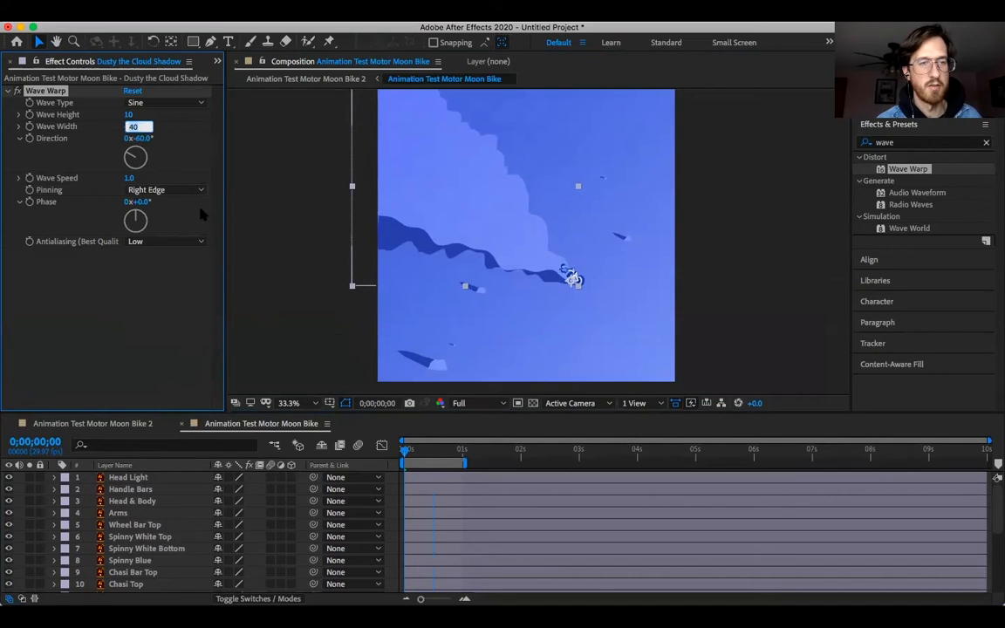
{"action": "type", "text": "75"}
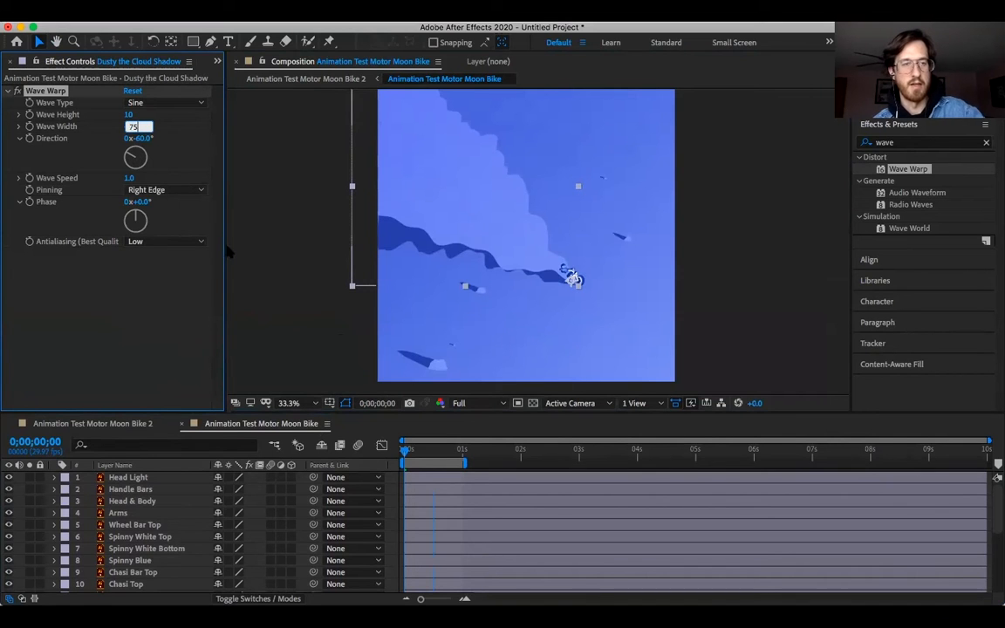
{"action": "left_click", "coordinate": [201, 314]}
Preview the tuned shadow warp across the one-second work area, then return to the first frame
{"action": "left_click", "coordinate": [403, 448]}
{"action": "key", "text": "space"}
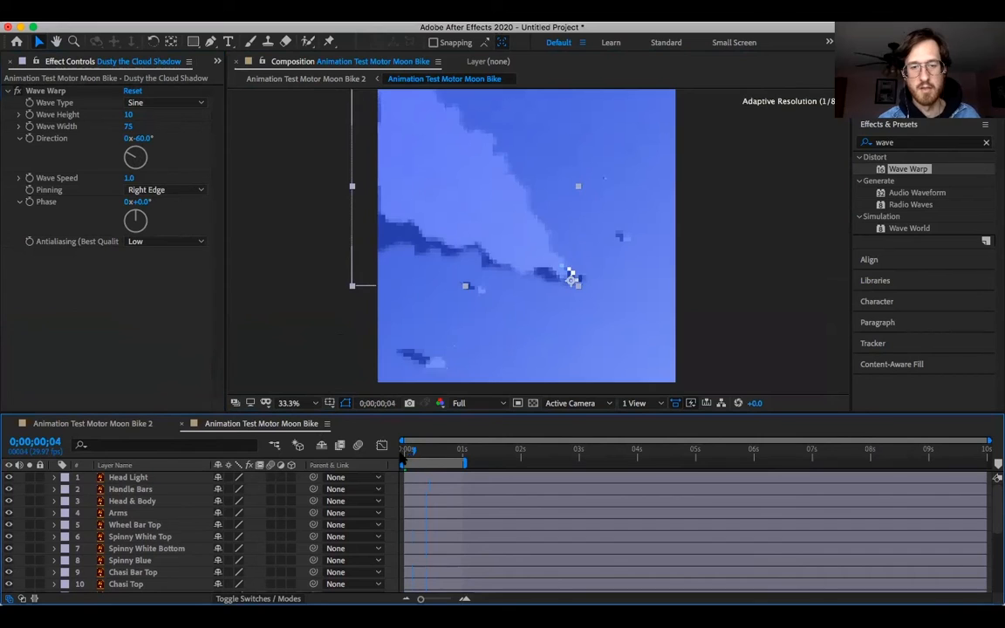
{"action": "key", "text": "space"}
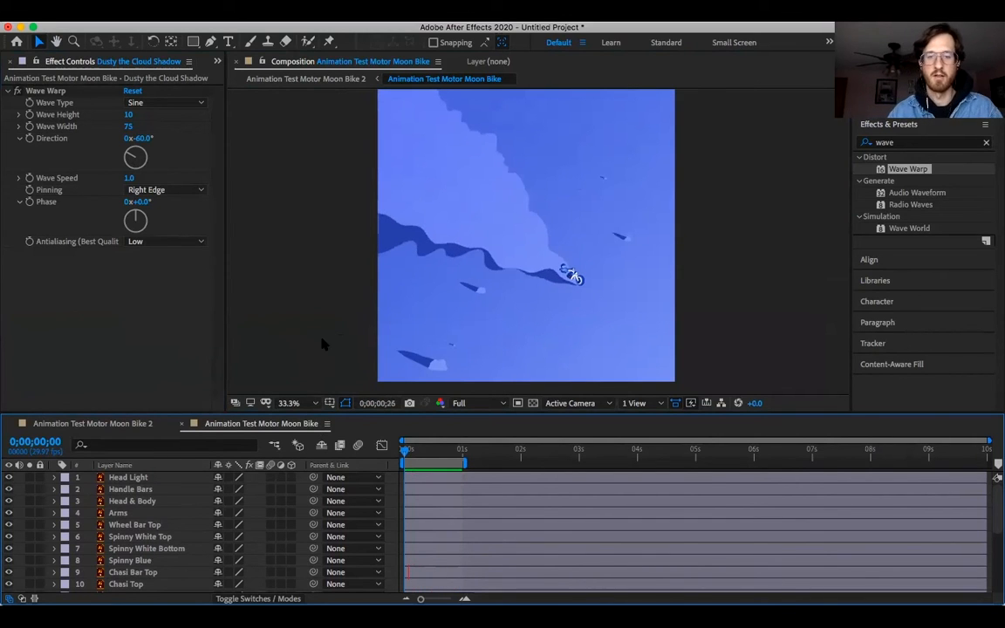
{"action": "key", "text": "space"}
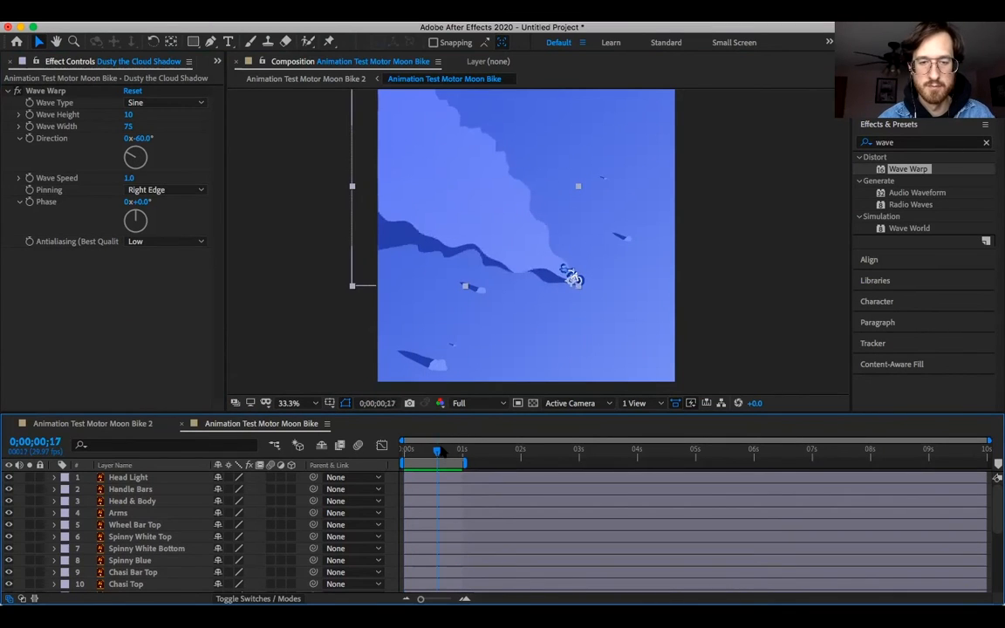
{"action": "key", "text": "Home"}
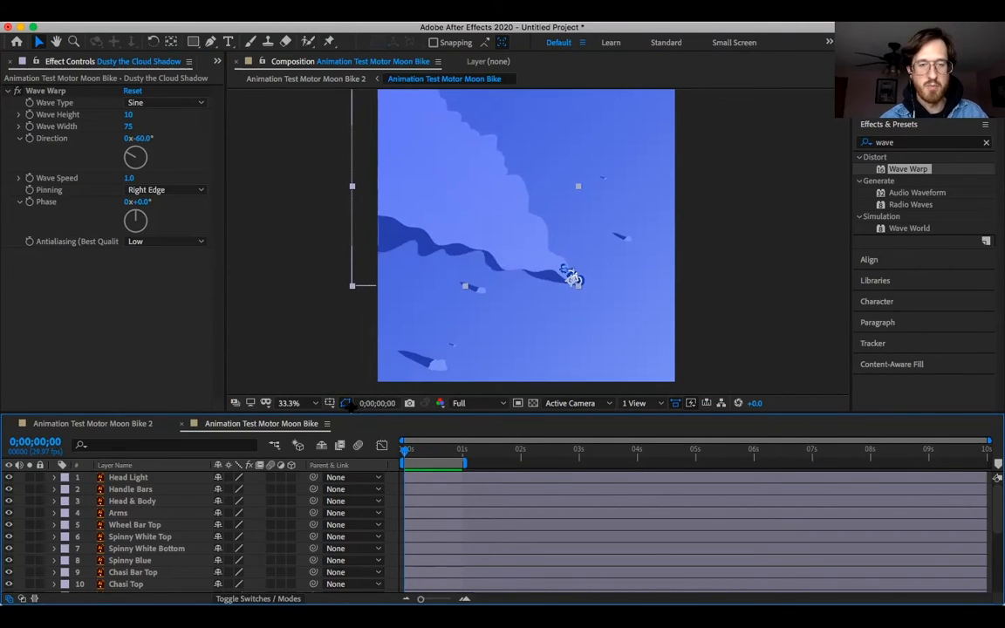
Enlarge the timeline to full size so the complete layer list fits on screen
{"action": "left_click_drag", "start_coordinate": [349, 414], "coordinate": [348, 312]}
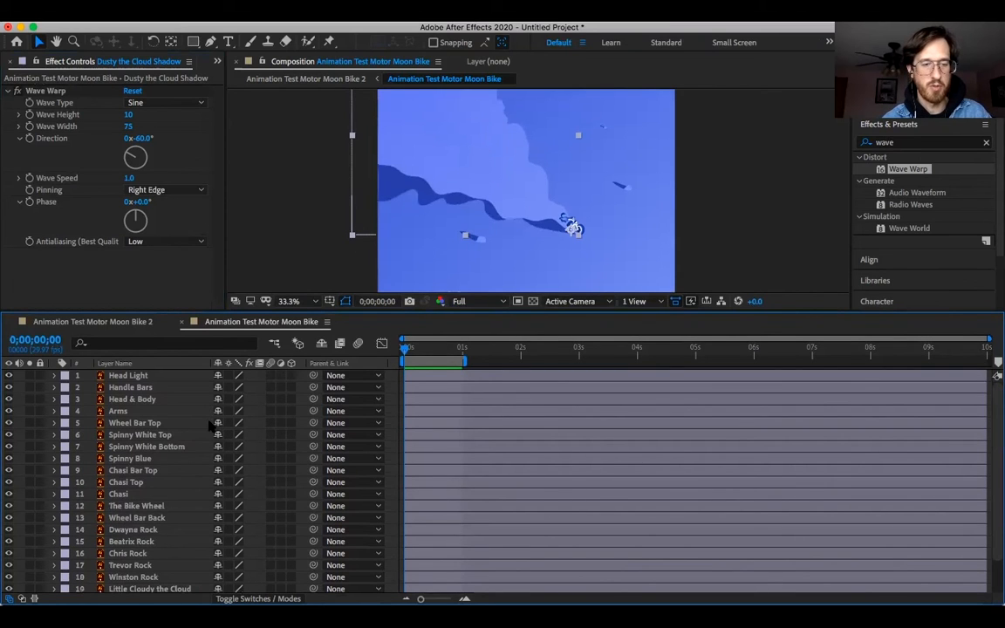
{"action": "scroll", "coordinate": [188, 473], "scroll_direction": "down", "scroll_amount": 3}
{"action": "left_click", "coordinate": [150, 553]}
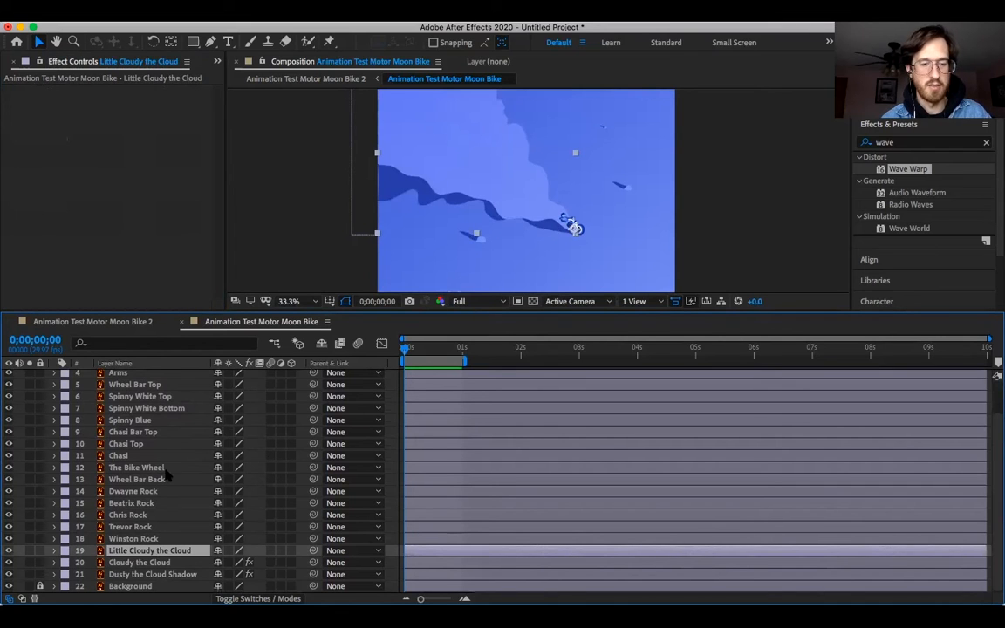
{"action": "left_click_drag", "start_coordinate": [302, 311], "coordinate": [354, 140]}
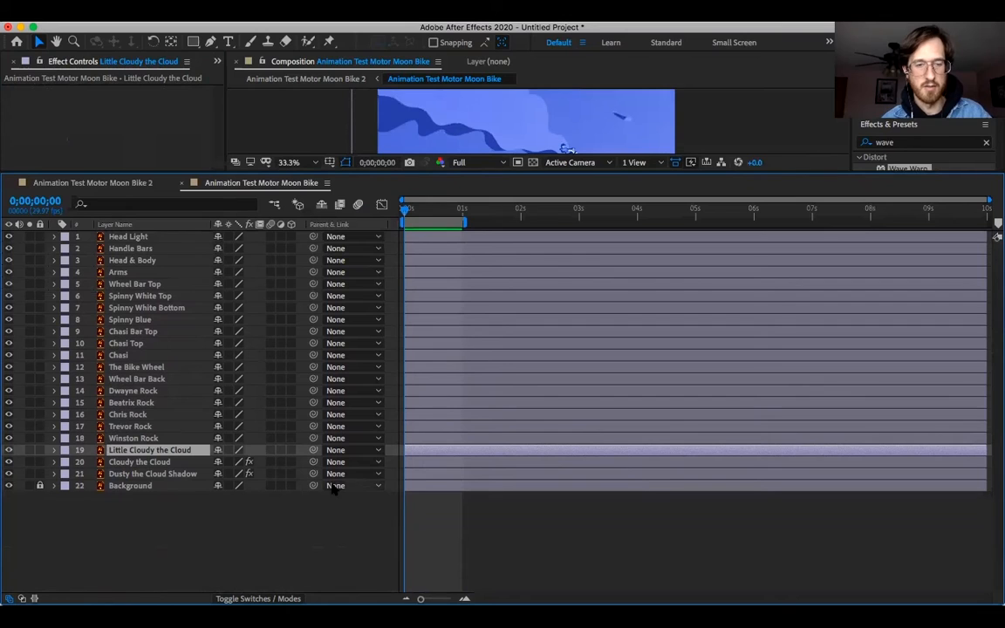
{"action": "key", "text": "grave"}
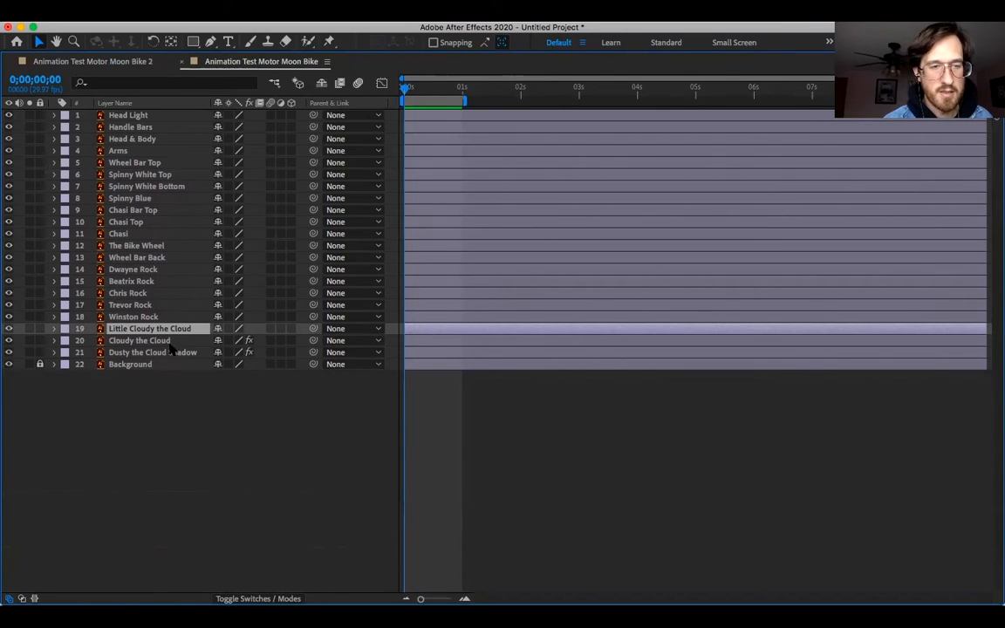
Parent the Cloudy the Cloud, Dusty the Cloud Shadow and Little Cloudy the Cloud layers to The Bike Wheel
{"action": "left_click", "coordinate": [167, 257]}
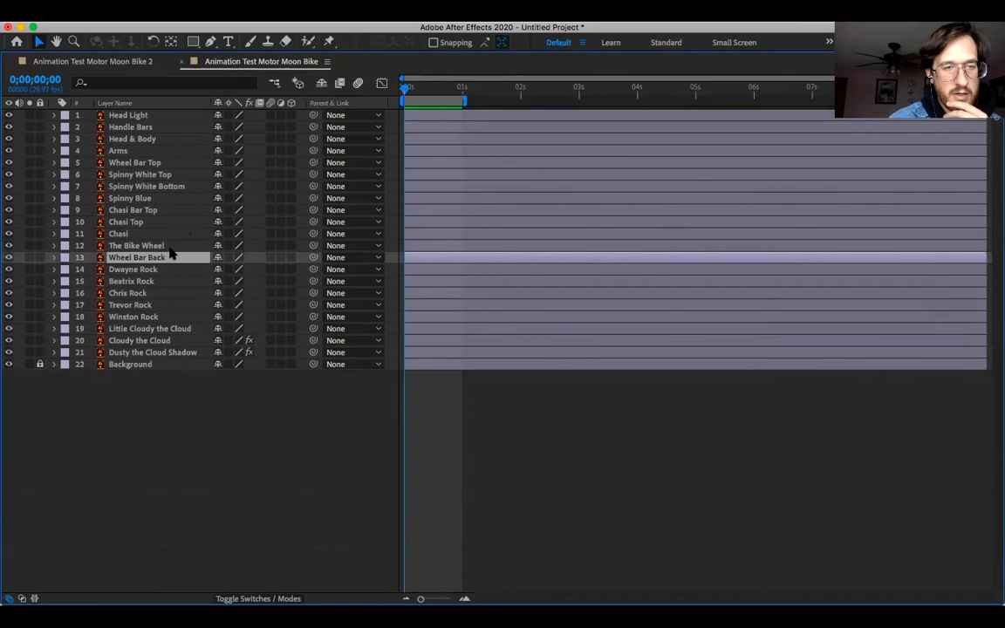
{"action": "left_click", "coordinate": [168, 246]}
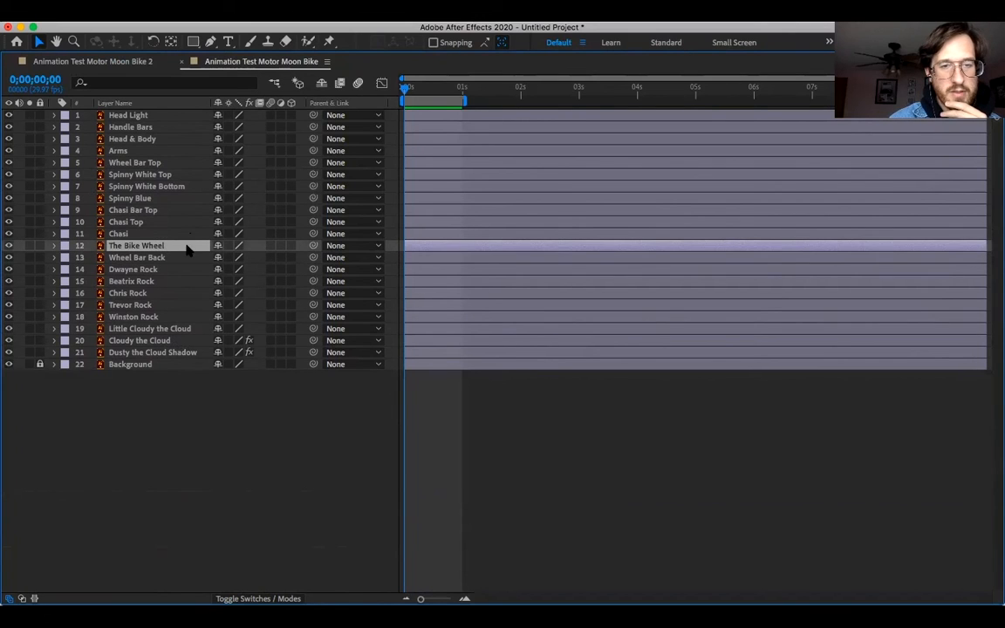
{"action": "left_click", "coordinate": [186, 330]}
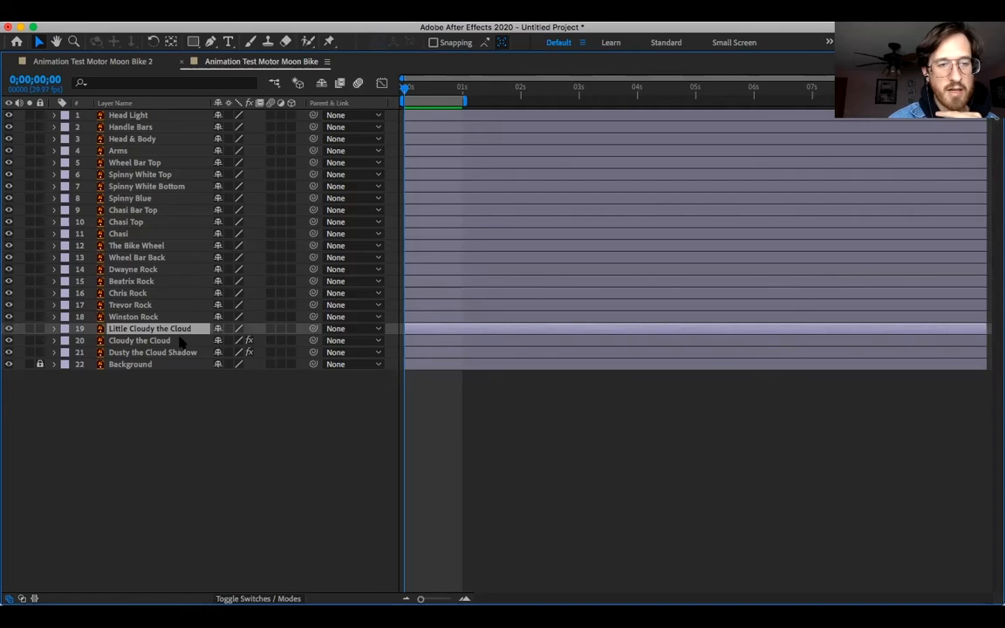
{"action": "left_click", "coordinate": [181, 341]}
{"action": "left_click", "coordinate": [185, 352]}
{"action": "left_click", "coordinate": [186, 329]}
{"action": "left_click", "coordinate": [183, 340]}
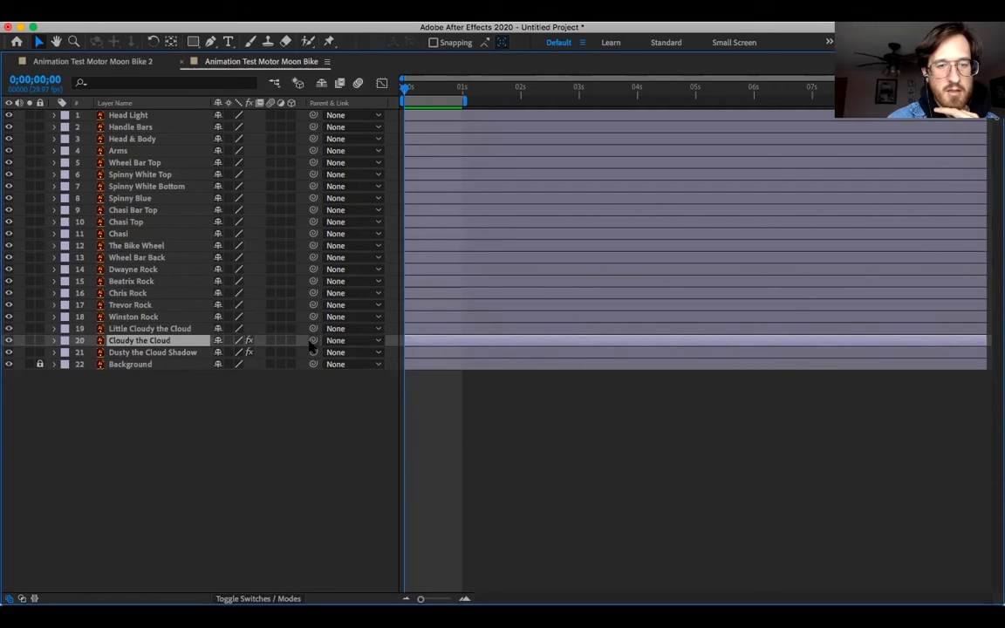
{"action": "left_click_drag", "start_coordinate": [314, 343], "coordinate": [165, 250]}
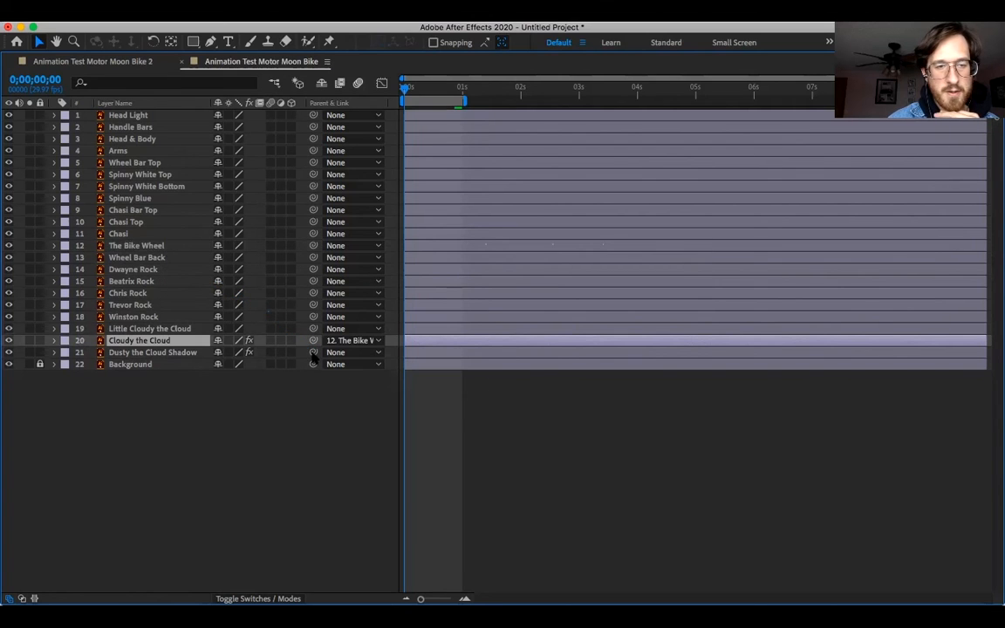
{"action": "left_click_drag", "start_coordinate": [313, 353], "coordinate": [181, 249]}
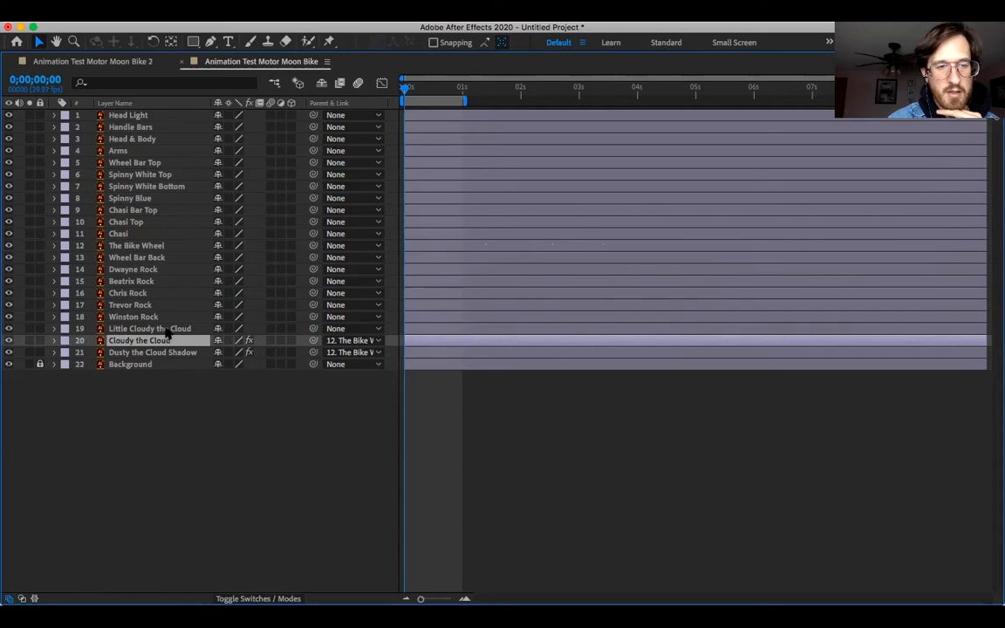
{"action": "left_click", "coordinate": [273, 330]}
{"action": "left_click_drag", "start_coordinate": [313, 329], "coordinate": [208, 247]}
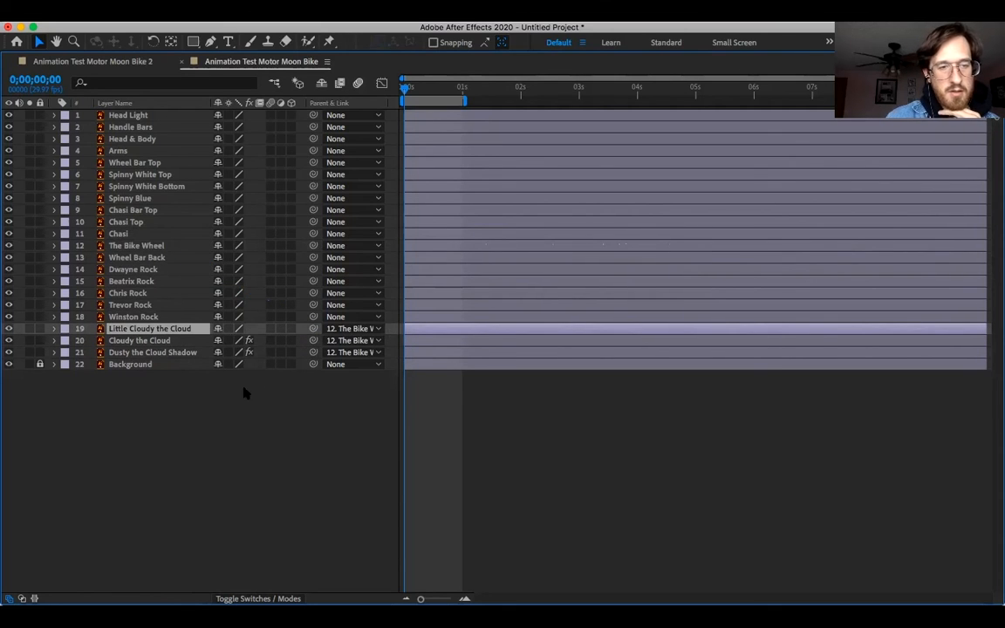
Parent the Wheel Bar Back and Chasi layers to The Bike Wheel
{"action": "left_click", "coordinate": [172, 258]}
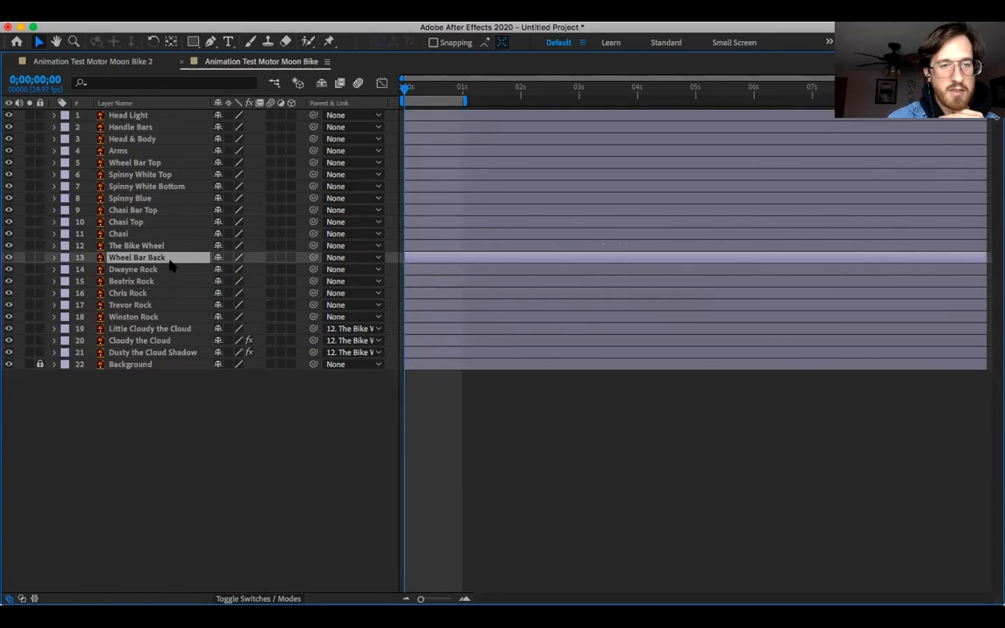
{"action": "left_click_drag", "start_coordinate": [312, 258], "coordinate": [183, 246]}
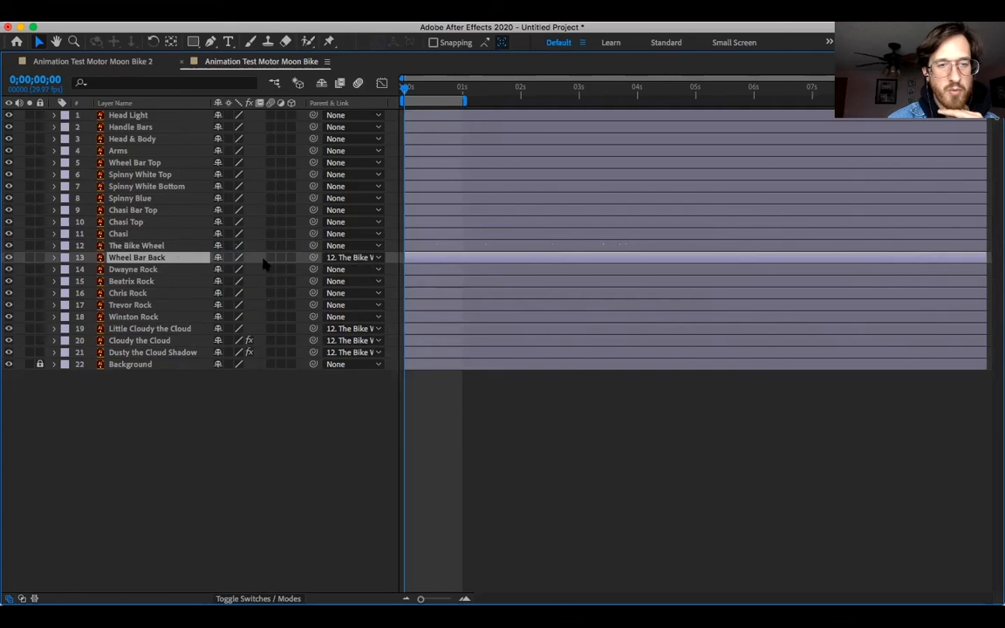
{"action": "left_click", "coordinate": [156, 246]}
{"action": "left_click", "coordinate": [177, 236]}
{"action": "left_click_drag", "start_coordinate": [312, 234], "coordinate": [188, 251]}
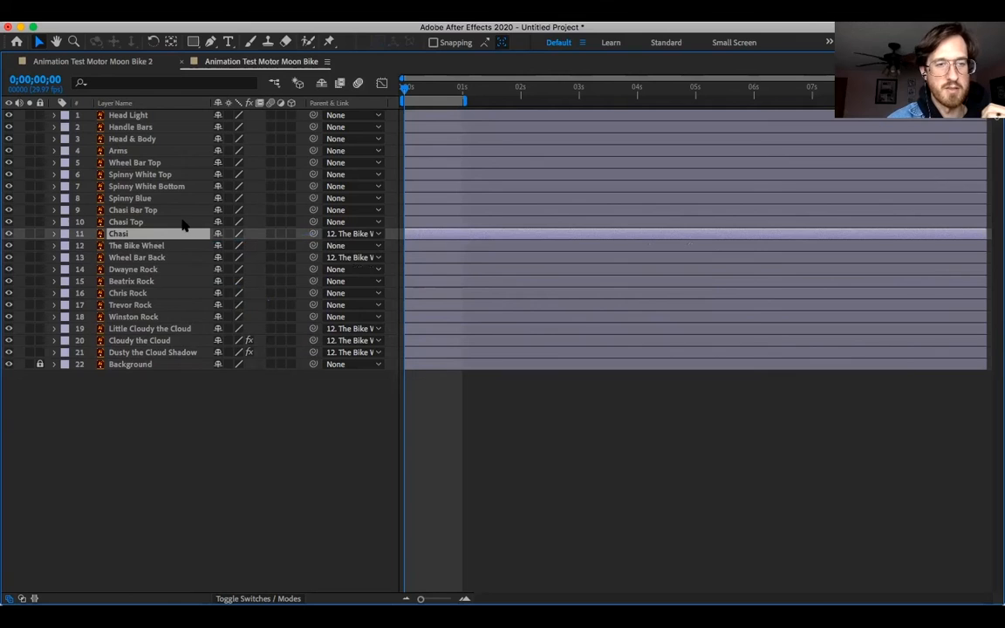
Parent the Chasi Top, Chasi Bar Top and Spinny Blue layers to The Bike Wheel
{"action": "left_click", "coordinate": [183, 222]}
{"action": "left_click_drag", "start_coordinate": [312, 222], "coordinate": [176, 247]}
{"action": "left_click", "coordinate": [162, 211]}
{"action": "left_click_drag", "start_coordinate": [313, 212], "coordinate": [175, 246]}
{"action": "left_click", "coordinate": [273, 200]}
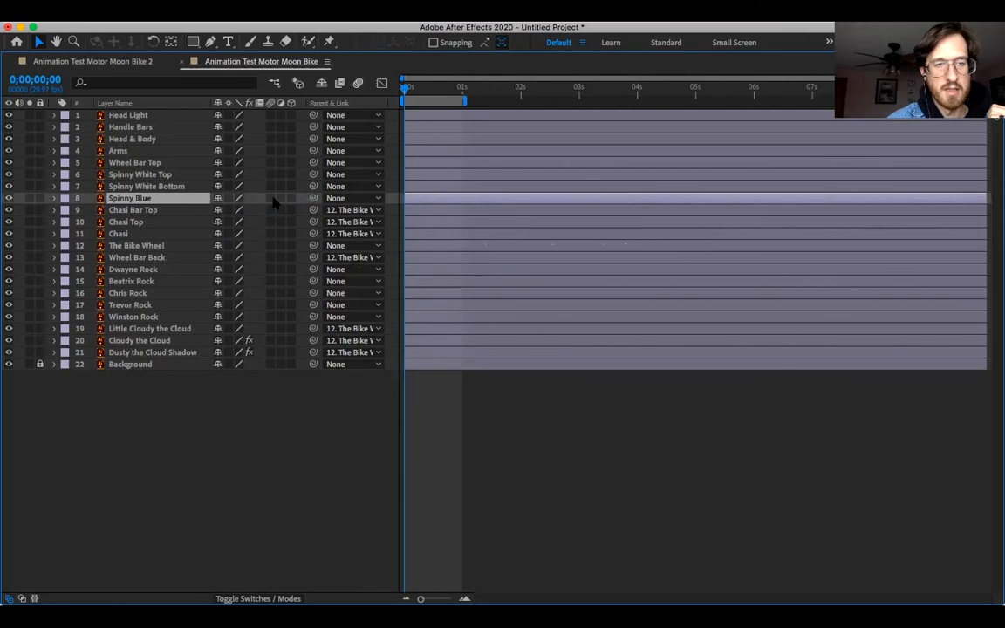
{"action": "left_click_drag", "start_coordinate": [313, 199], "coordinate": [178, 246]}
Parent the seven layers from Head Light through Spinny White Bottom to The Bike Wheel together, then restore the normal panel layout
{"action": "left_click", "coordinate": [170, 186]}
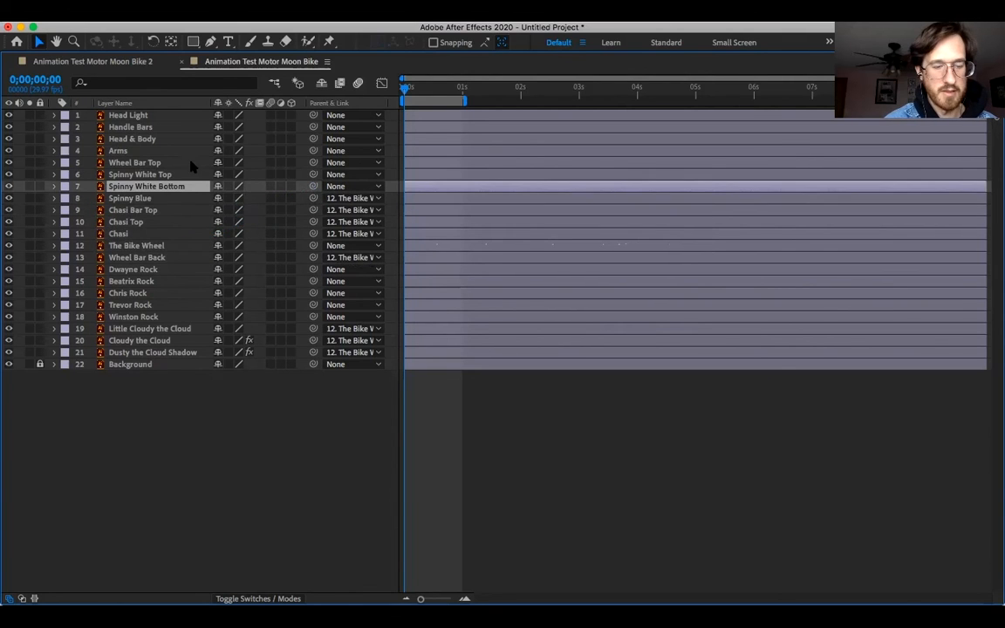
{"action": "left_click", "coordinate": [170, 116], "text": "shift"}
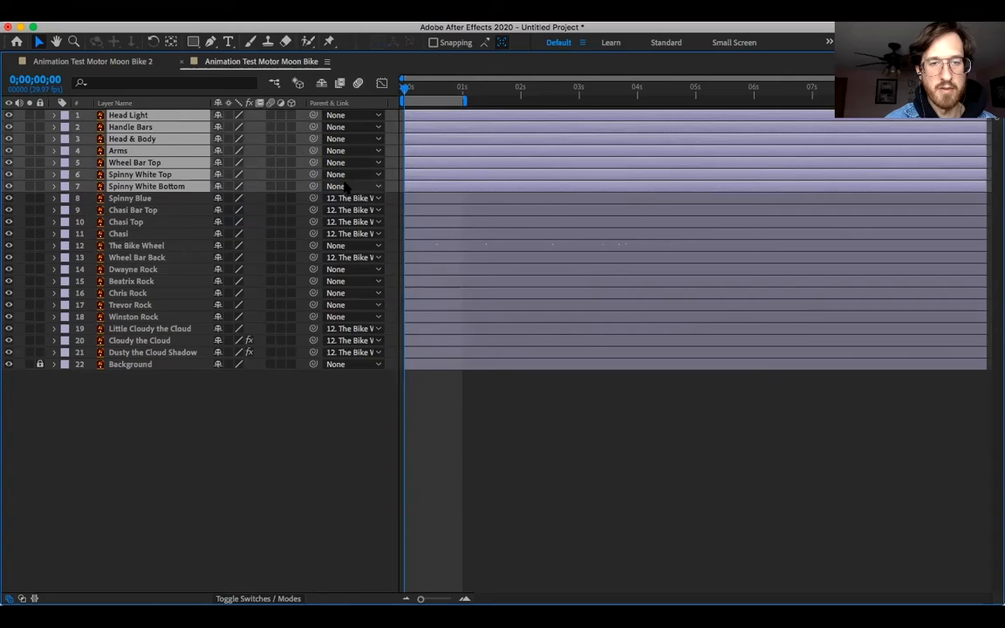
{"action": "left_click", "coordinate": [353, 187]}
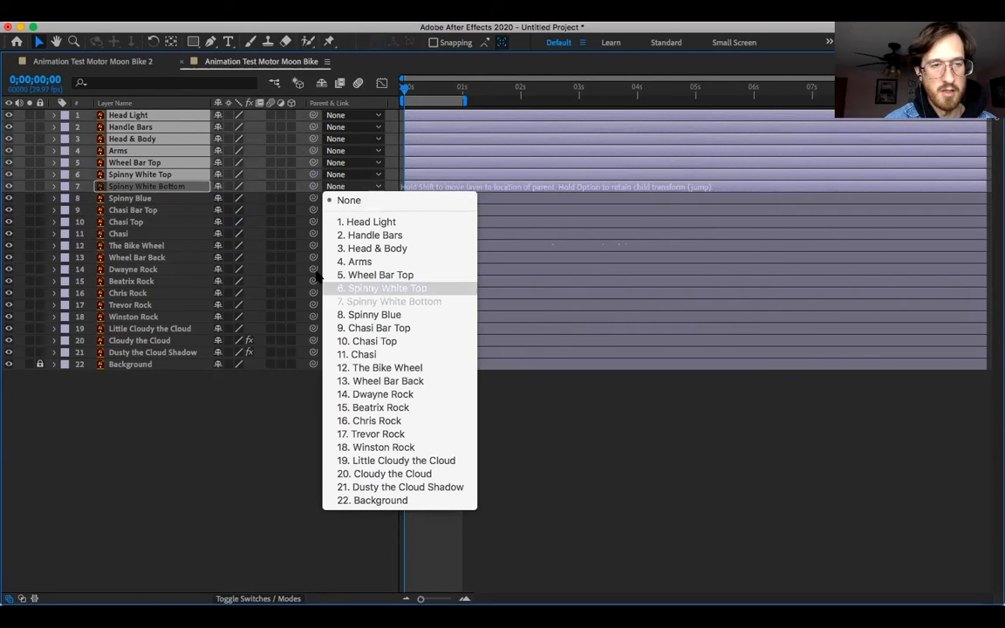
{"action": "left_click", "coordinate": [388, 367]}
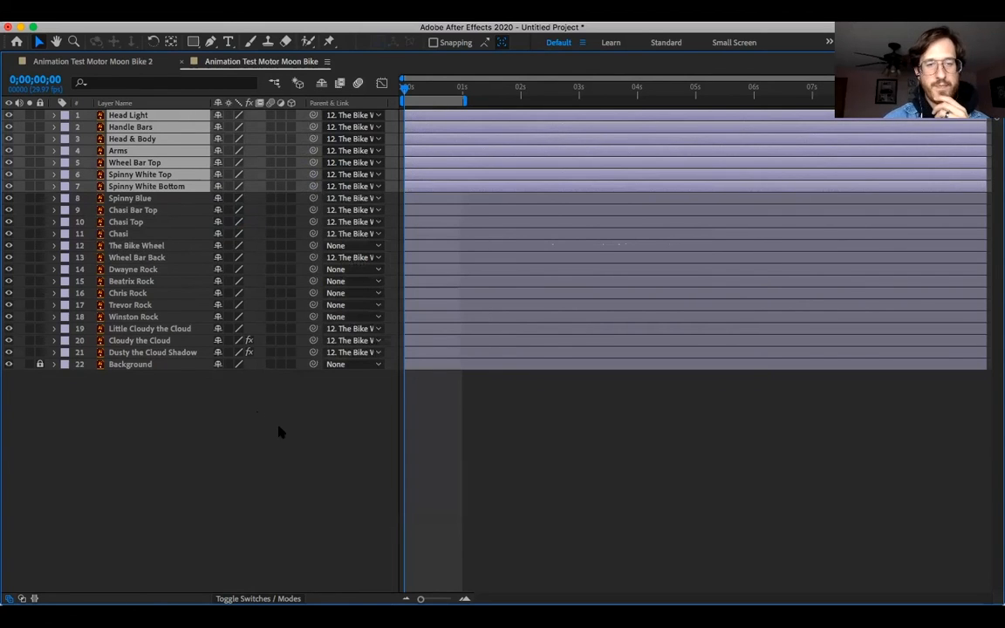
{"action": "left_click", "coordinate": [297, 427]}
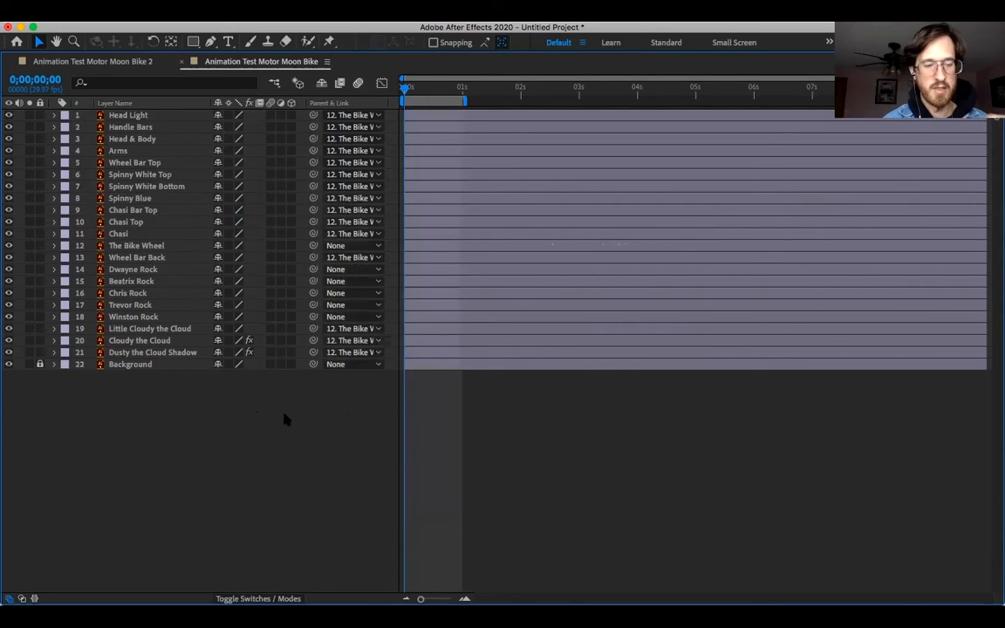
{"action": "key", "text": "grave"}
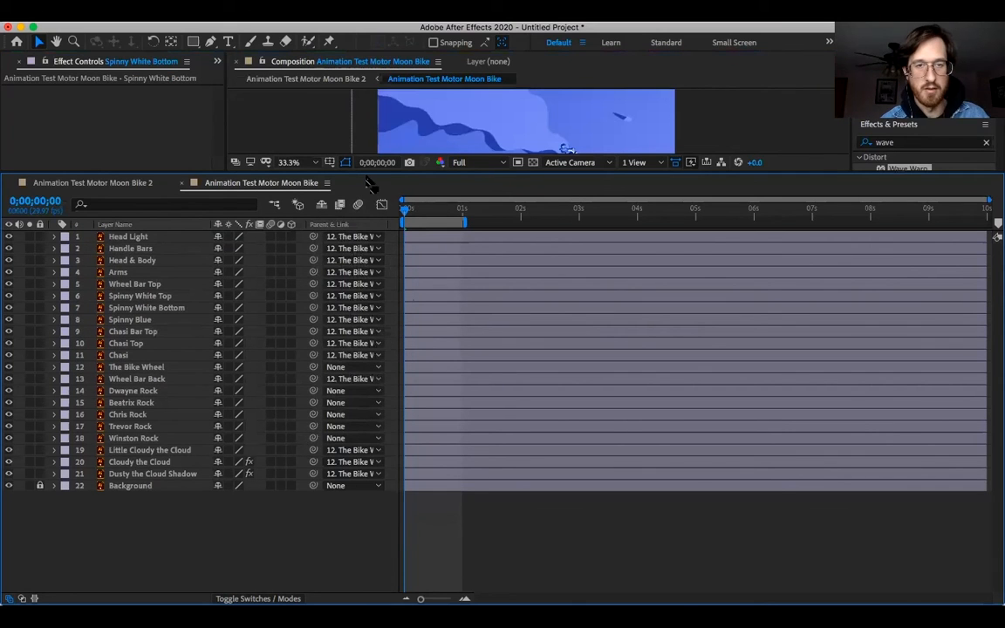
{"action": "left_click_drag", "start_coordinate": [331, 173], "coordinate": [353, 305]}
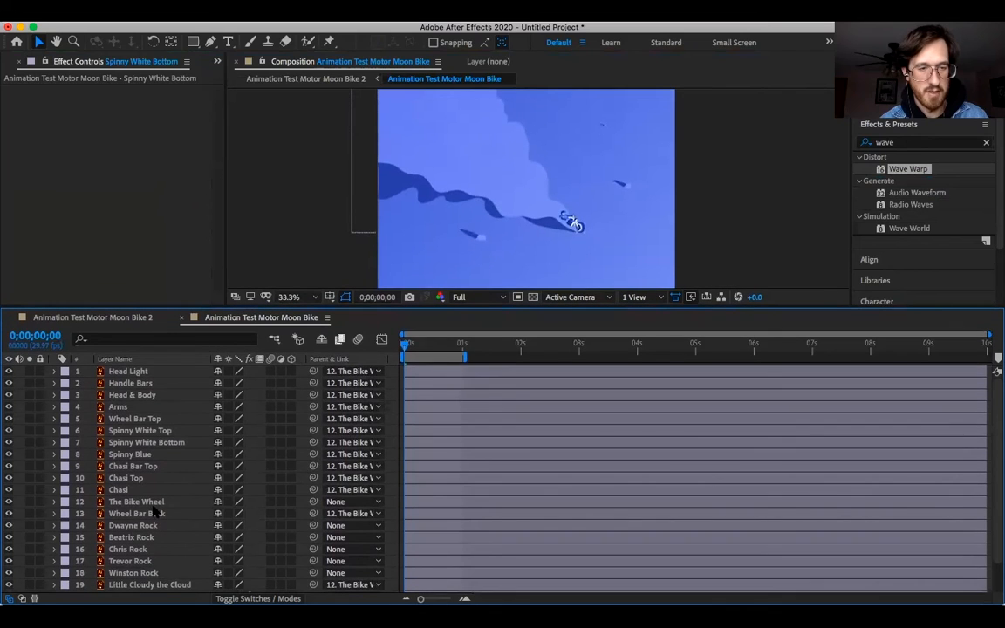
Frame the motorbike at 100% magnification and expand the Transform properties of The Bike Wheel layer
{"action": "left_click", "coordinate": [148, 503]}
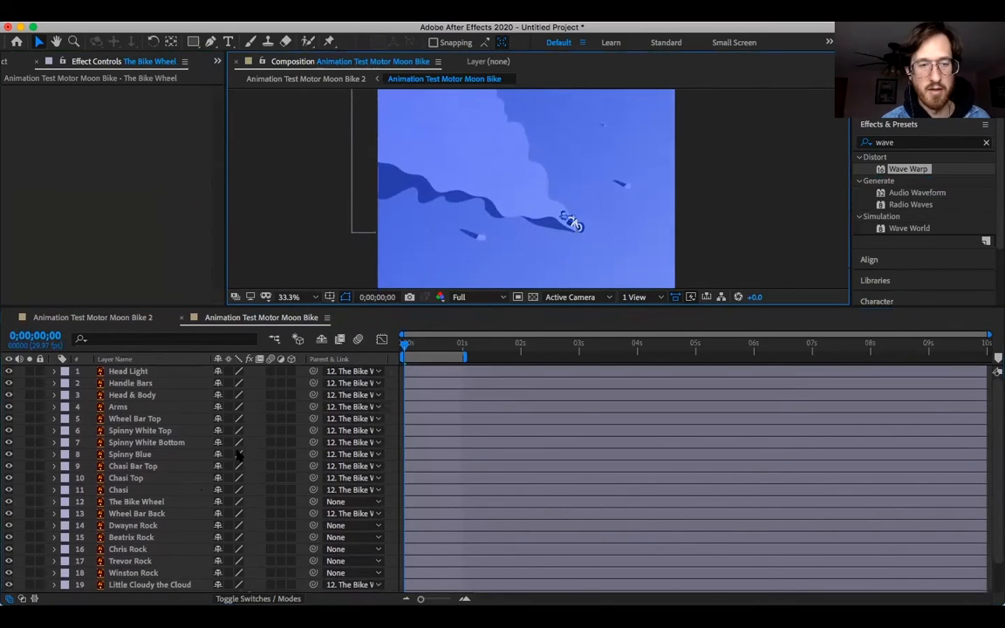
{"action": "left_click", "coordinate": [173, 503]}
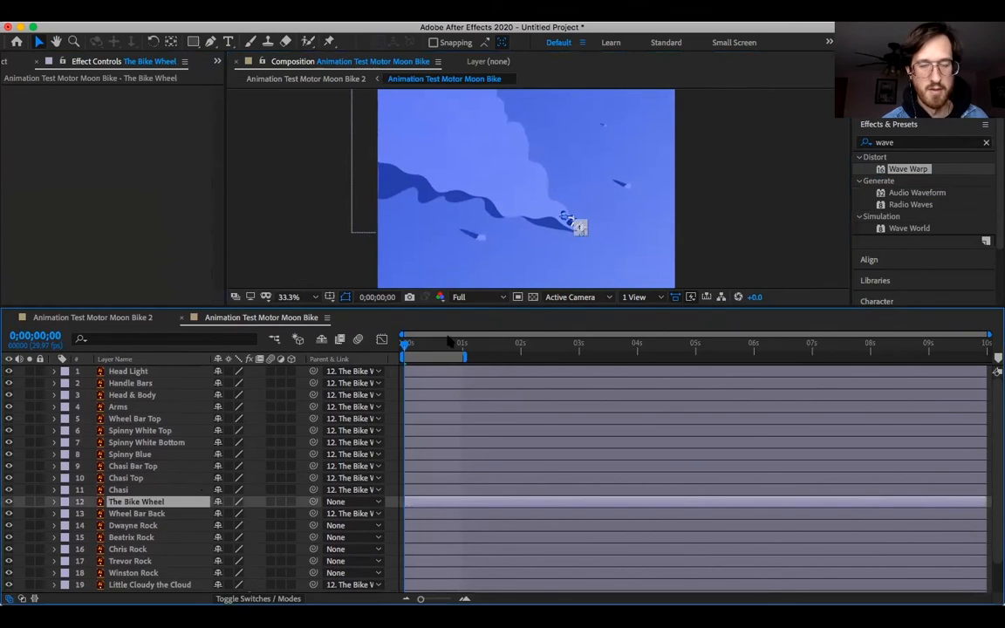
{"action": "key", "text": "z"}
{"action": "left_click_drag", "start_coordinate": [554, 245], "coordinate": [631, 194]}
{"action": "key", "text": "space"}
{"action": "left_click_drag", "start_coordinate": [517, 223], "coordinate": [527, 258]}
{"action": "key", "text": "v"}
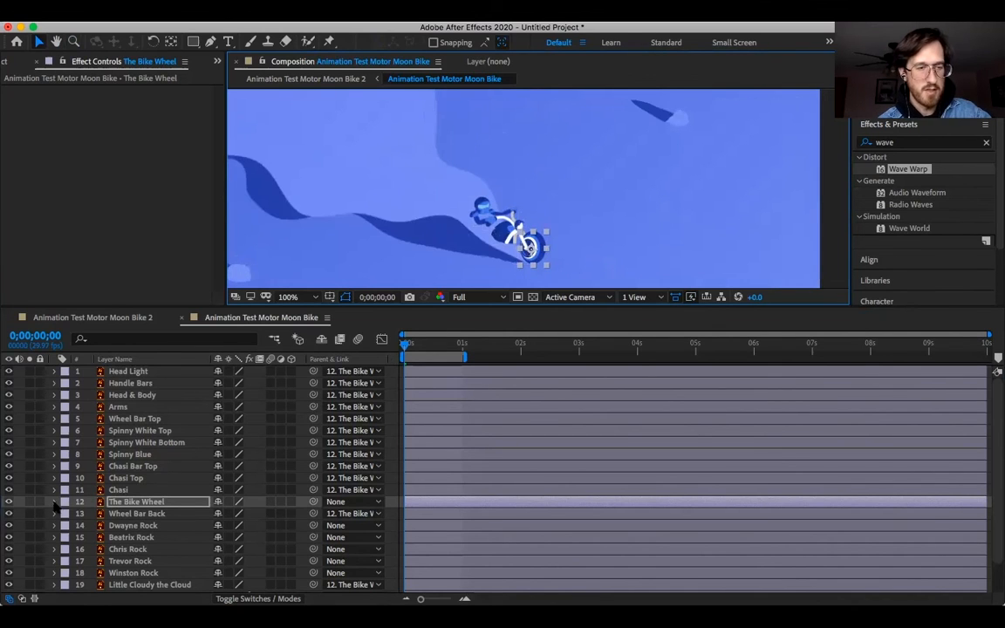
{"action": "left_click", "coordinate": [55, 501]}
{"action": "left_click", "coordinate": [67, 514]}
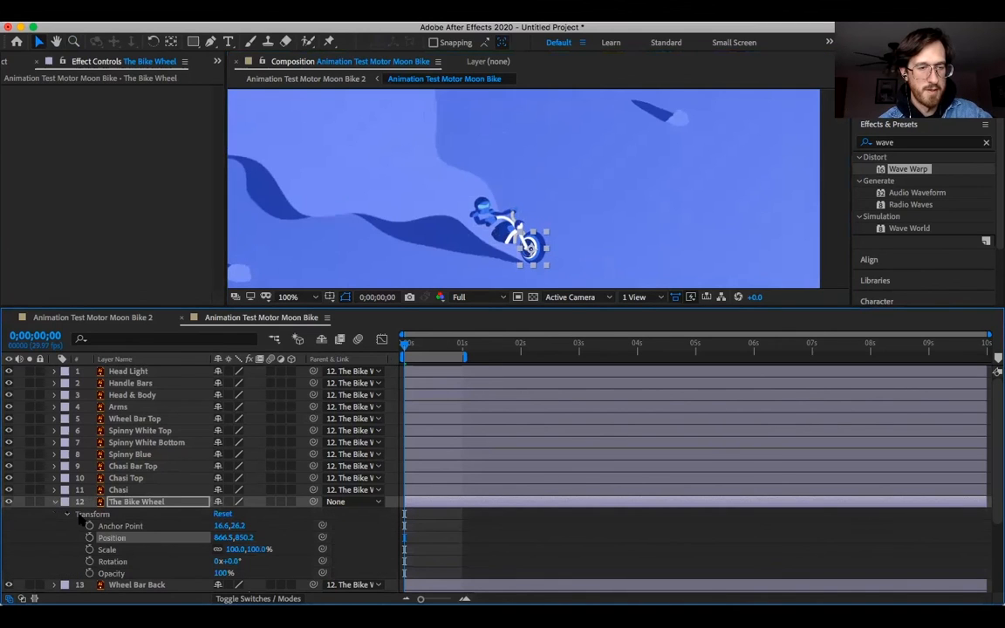
Undo the recent position changes to The Bike Wheel and set a Position keyframe for it at 0;00;00;00
{"action": "left_click", "coordinate": [89, 537]}
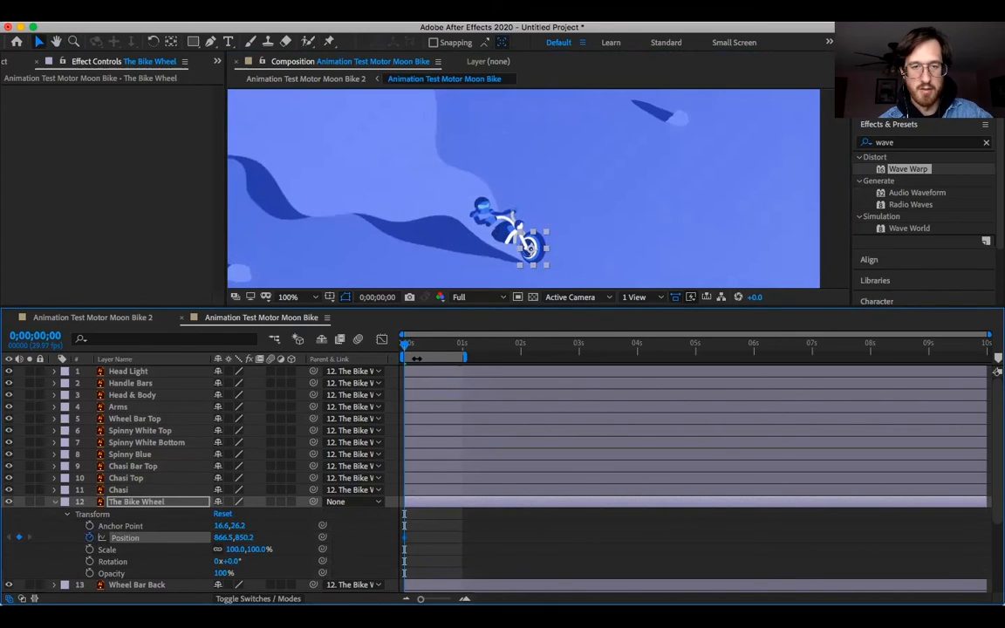
{"action": "key", "text": "ctrl+z"}
{"action": "key", "text": "ctrl+z"}
{"action": "key", "text": "ctrl+z"}
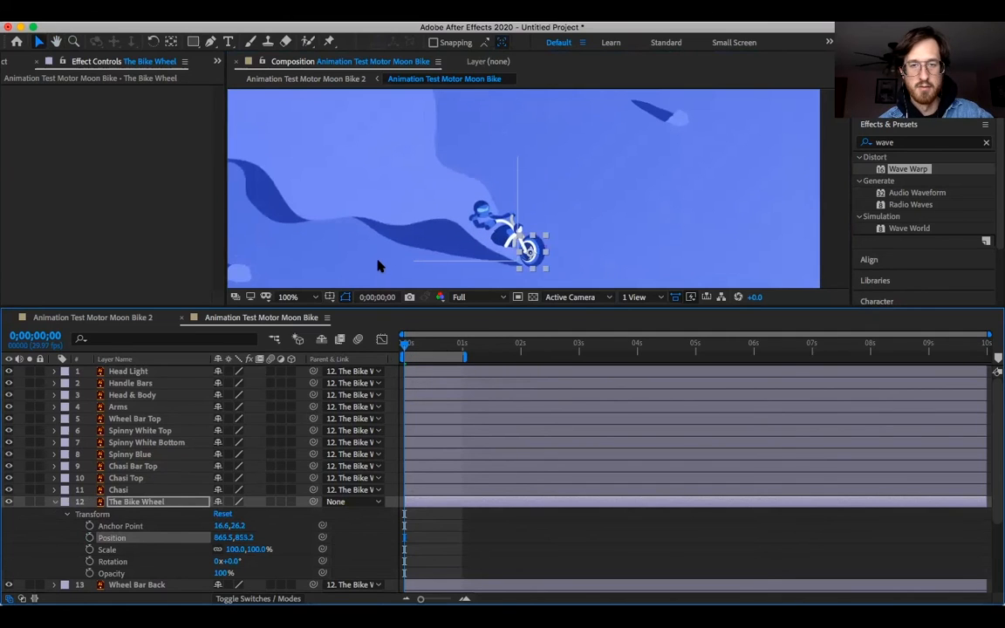
{"action": "left_click", "coordinate": [89, 537]}
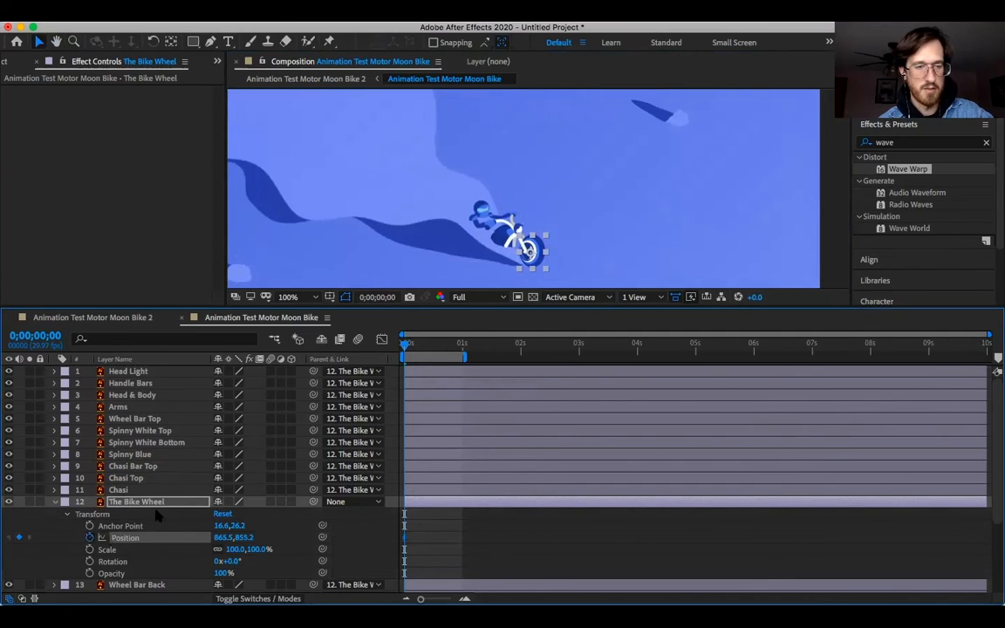
Animate The Bike Wheel bouncing: Position 864.5, 847.2 at 0;00;00;06, about 861.5, 854.2 at 0;00;00;10, and raised to Y 846.2 at 0;00;00;15
{"action": "left_click_drag", "start_coordinate": [404, 347], "coordinate": [415, 345]}
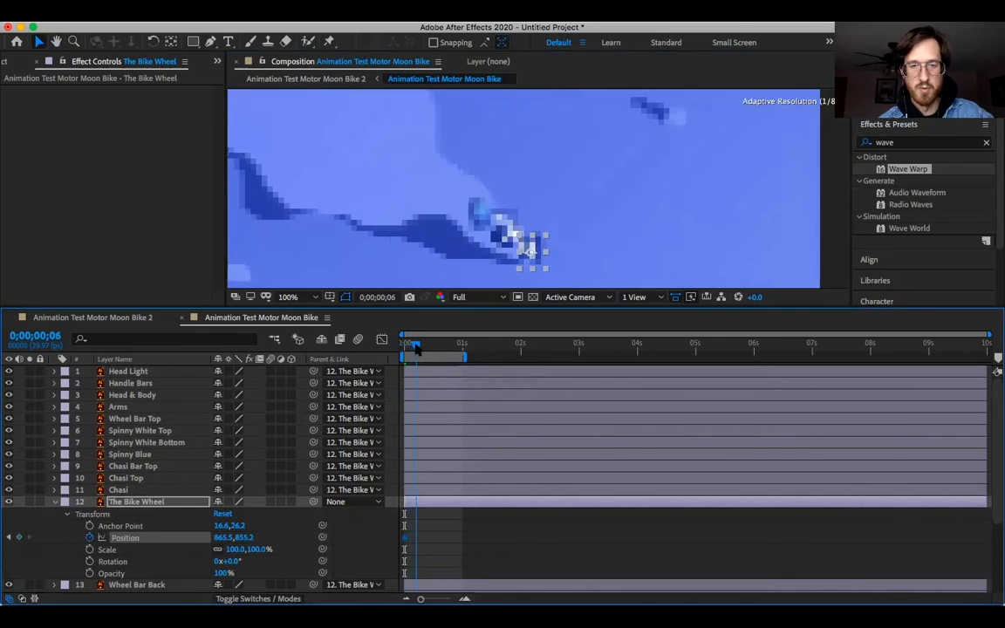
{"action": "left_click_drag", "start_coordinate": [529, 254], "coordinate": [528, 248]}
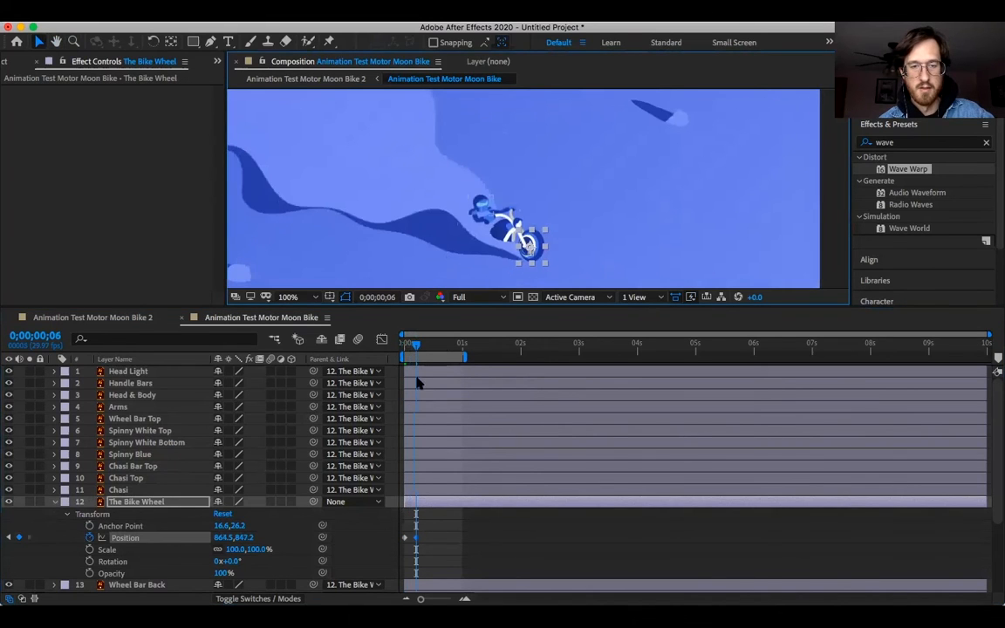
{"action": "left_click_drag", "start_coordinate": [417, 347], "coordinate": [429, 348]}
{"action": "left_click_drag", "start_coordinate": [535, 266], "coordinate": [532, 272]}
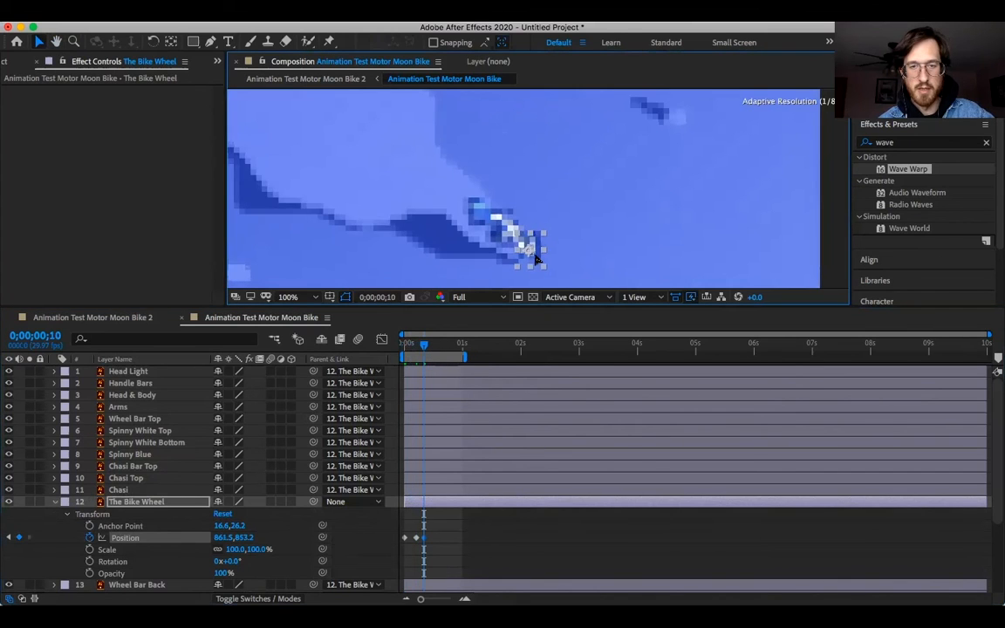
{"action": "left_click_drag", "start_coordinate": [426, 349], "coordinate": [434, 349]}
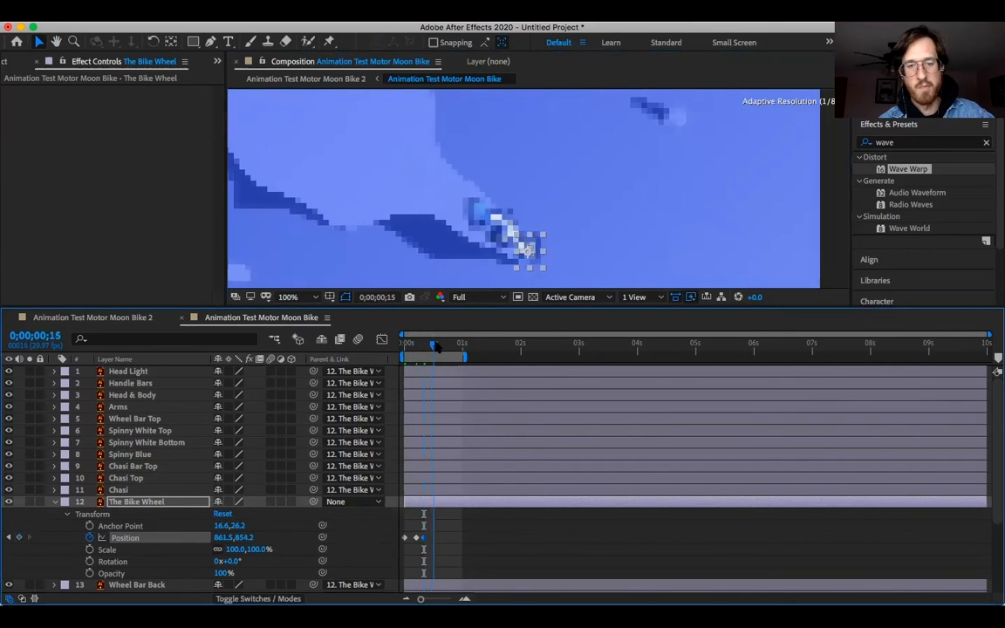
{"action": "left_click_drag", "start_coordinate": [537, 259], "coordinate": [525, 253]}
Add Position keyframes to The Bike Wheel at 857.5, 855.2 around frame 20 and slightly up at 0;00;00;27, and preview the bounce
{"action": "left_click", "coordinate": [443, 347]}
{"action": "left_click", "coordinate": [455, 346]}
{"action": "left_click", "coordinate": [458, 347]}
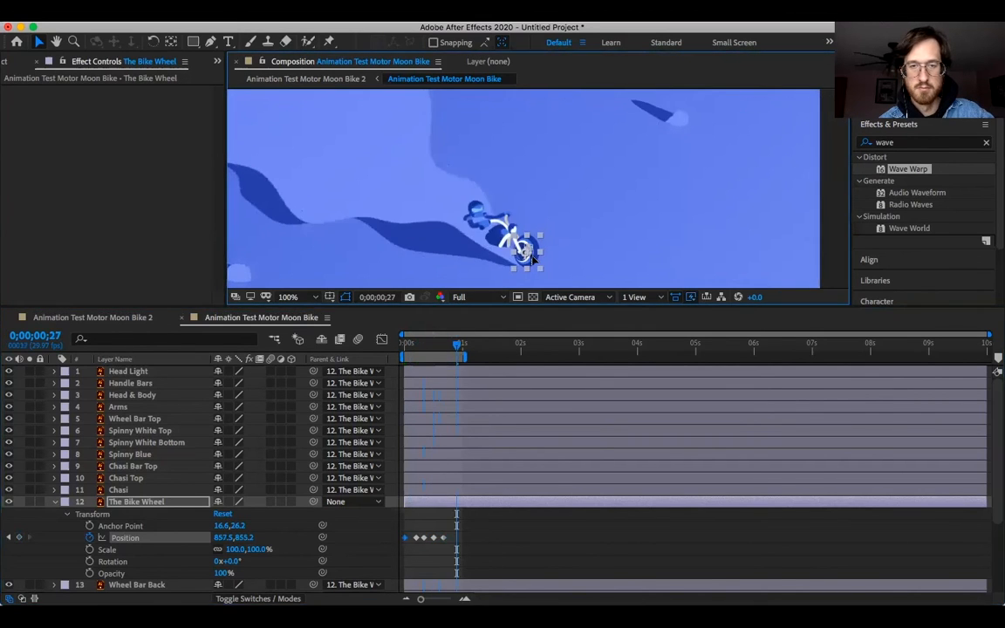
{"action": "left_click_drag", "start_coordinate": [526, 265], "coordinate": [521, 261]}
{"action": "key", "text": "space"}
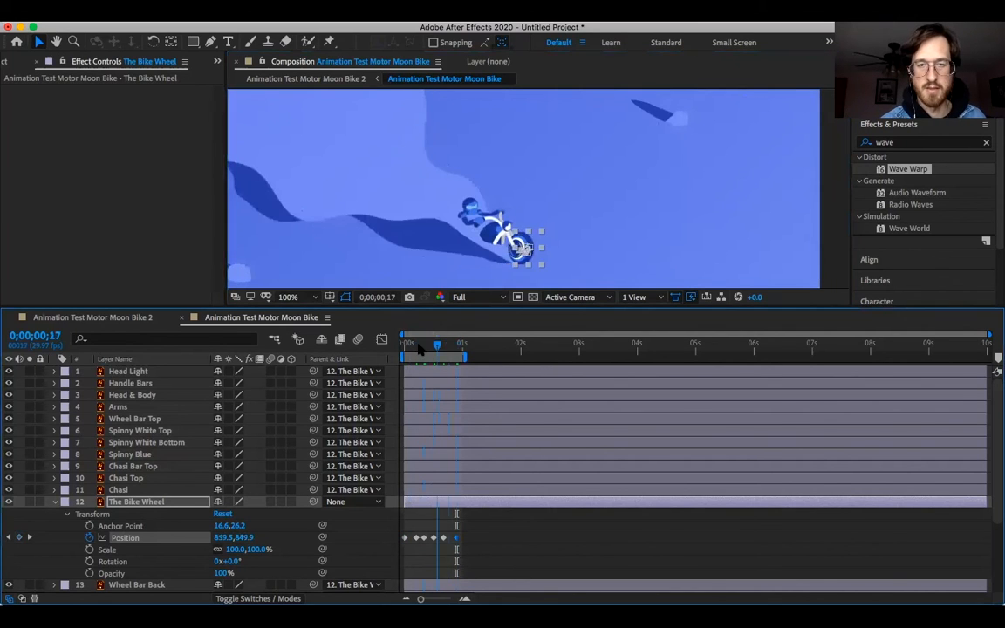
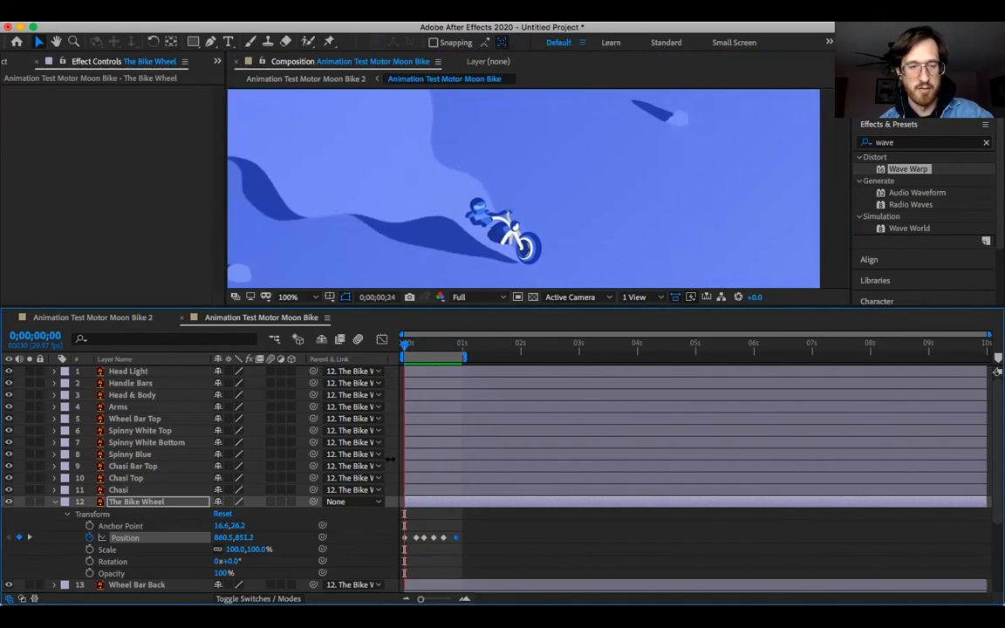
Move The Bike Wheel's second Position keyframe earlier in time to 0;00;00;02
{"action": "left_click", "coordinate": [426, 345]}
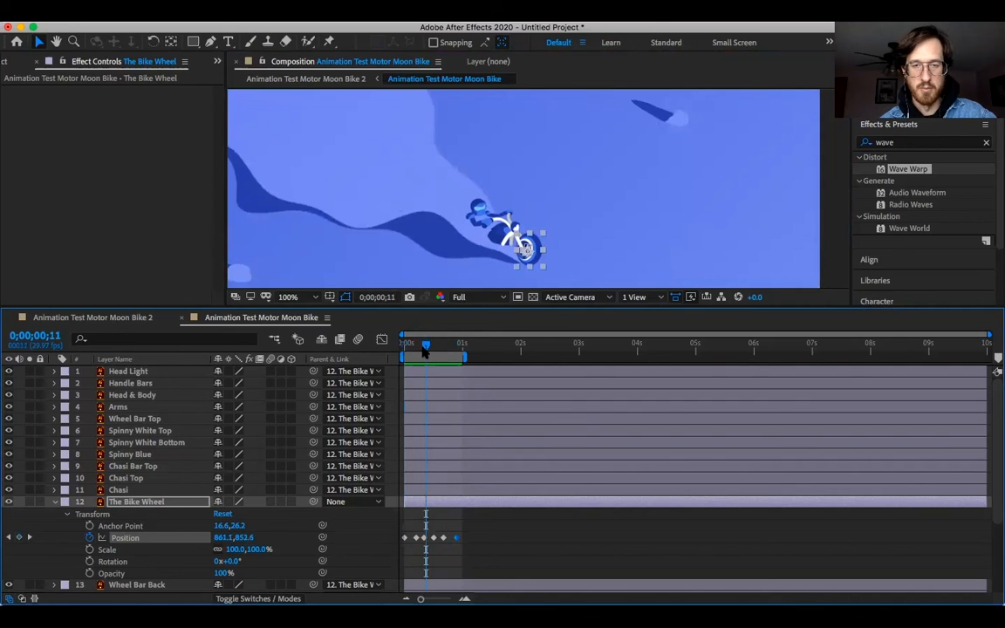
{"action": "left_click", "coordinate": [407, 347]}
{"action": "left_click", "coordinate": [406, 347]}
{"action": "left_click_drag", "start_coordinate": [413, 538], "coordinate": [410, 541]}
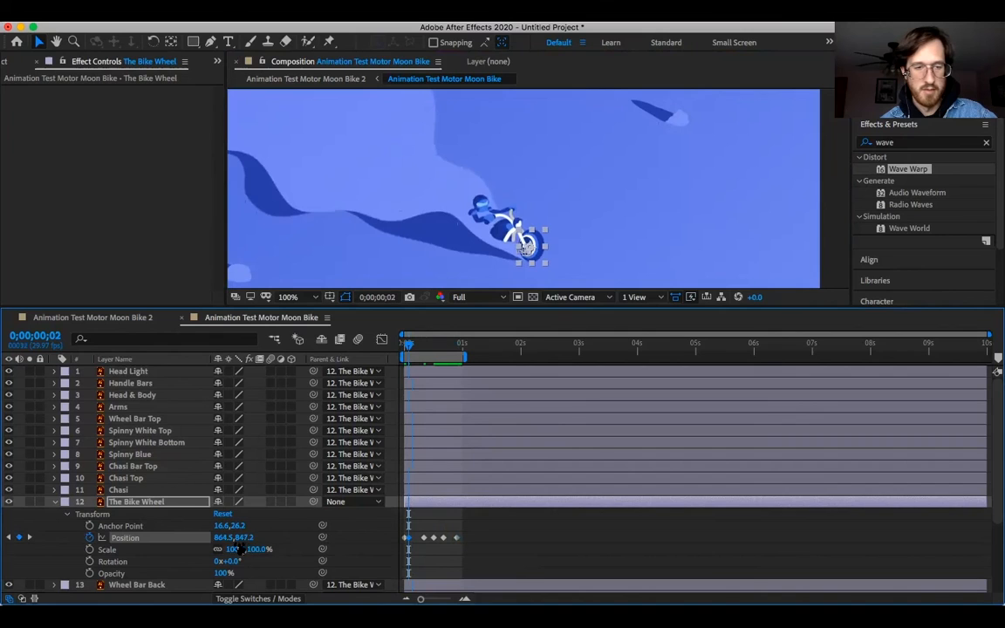
Copy the X position 860.4924 from The Bike Wheel's first keyframe and apply it to the keyframe at 0;00;00;02
{"action": "key", "text": "Home"}
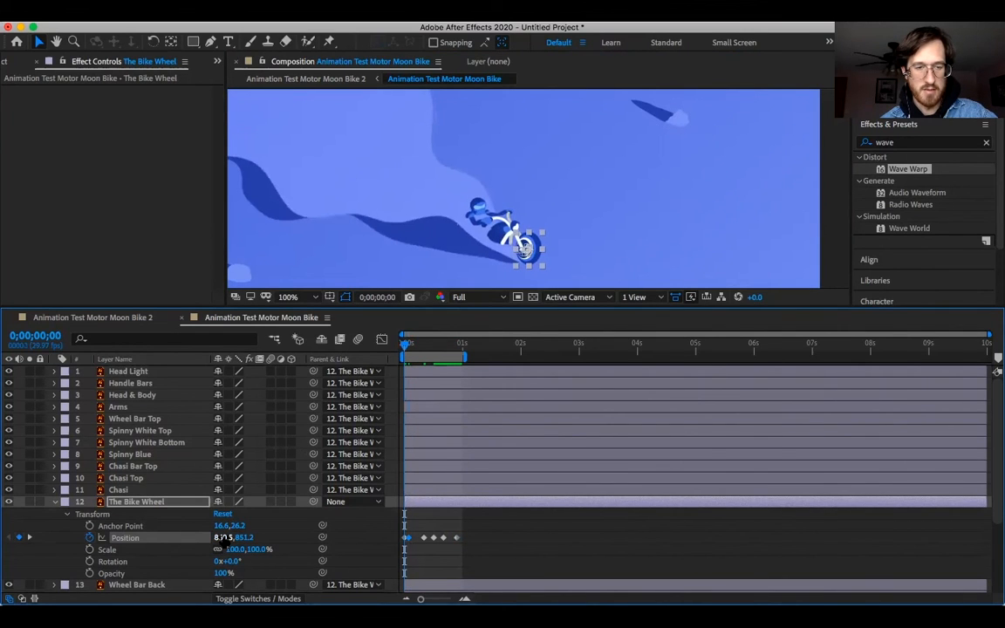
{"action": "left_click_drag", "start_coordinate": [219, 538], "coordinate": [233, 539]}
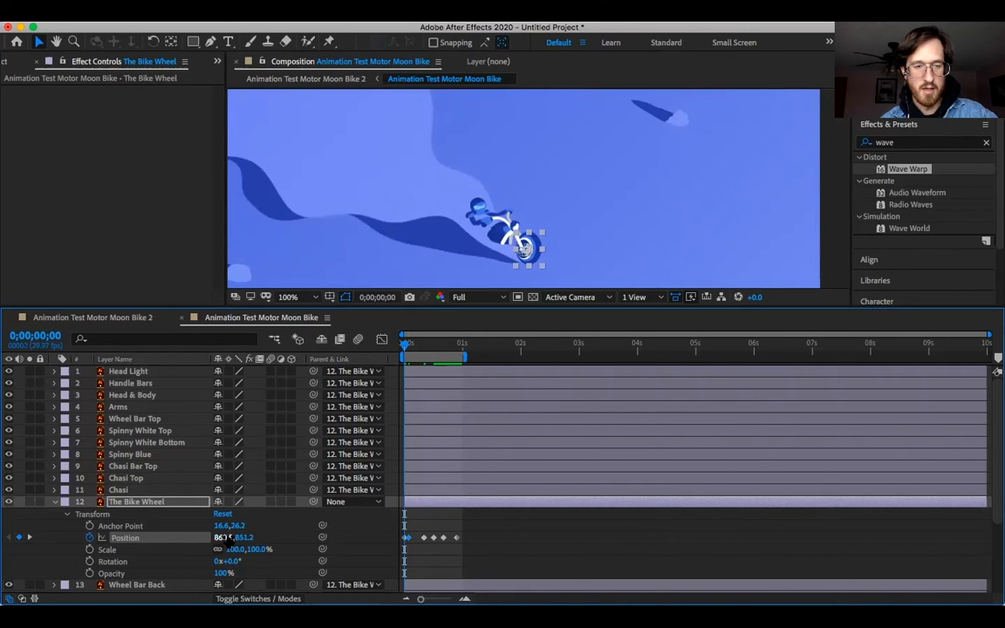
{"action": "left_click", "coordinate": [234, 538]}
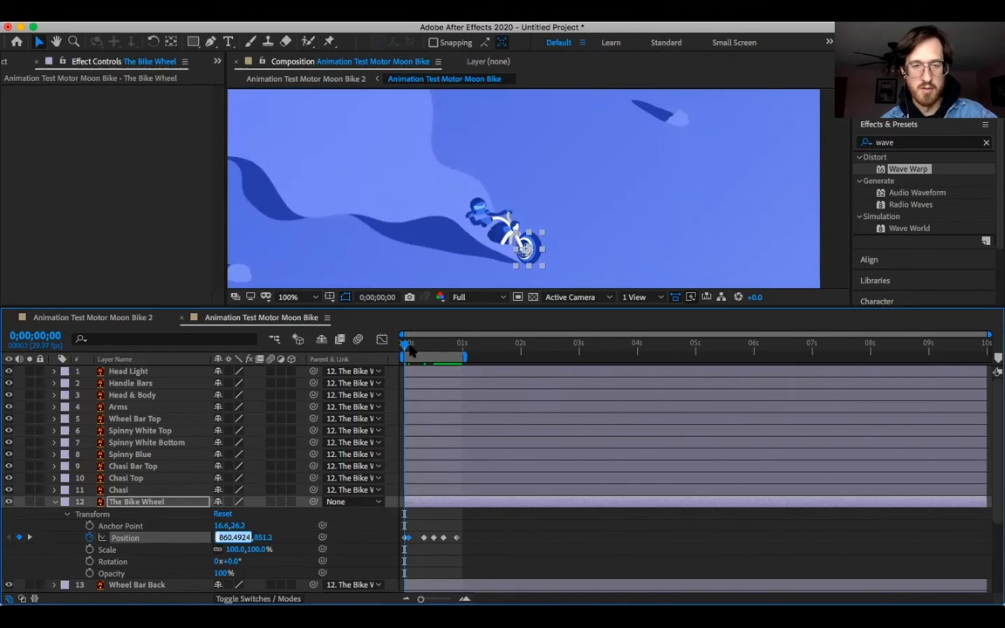
{"action": "key", "text": "Return"}
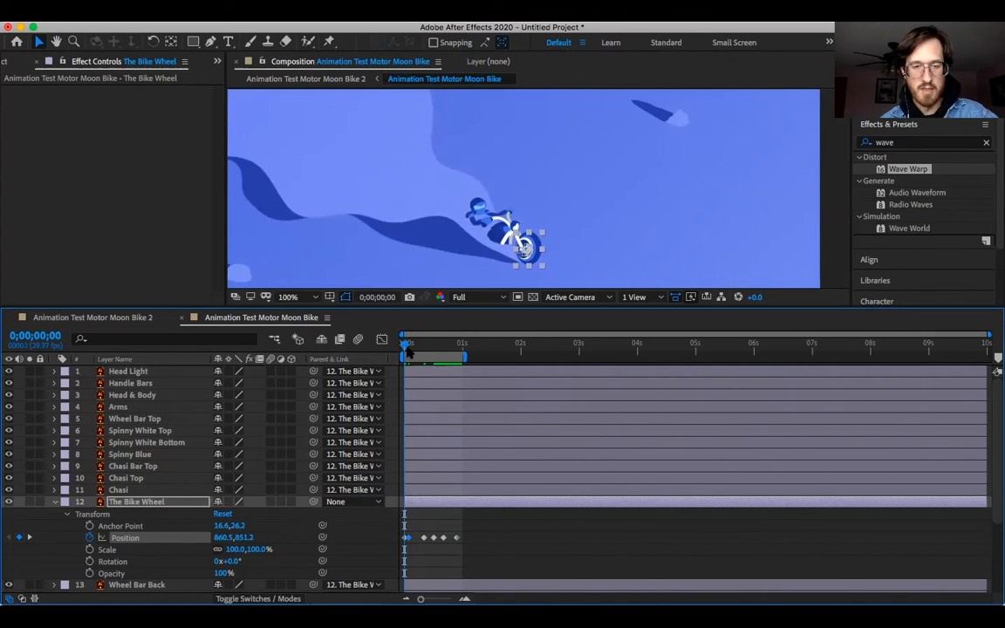
{"action": "left_click", "coordinate": [407, 347]}
{"action": "left_click", "coordinate": [232, 538]}
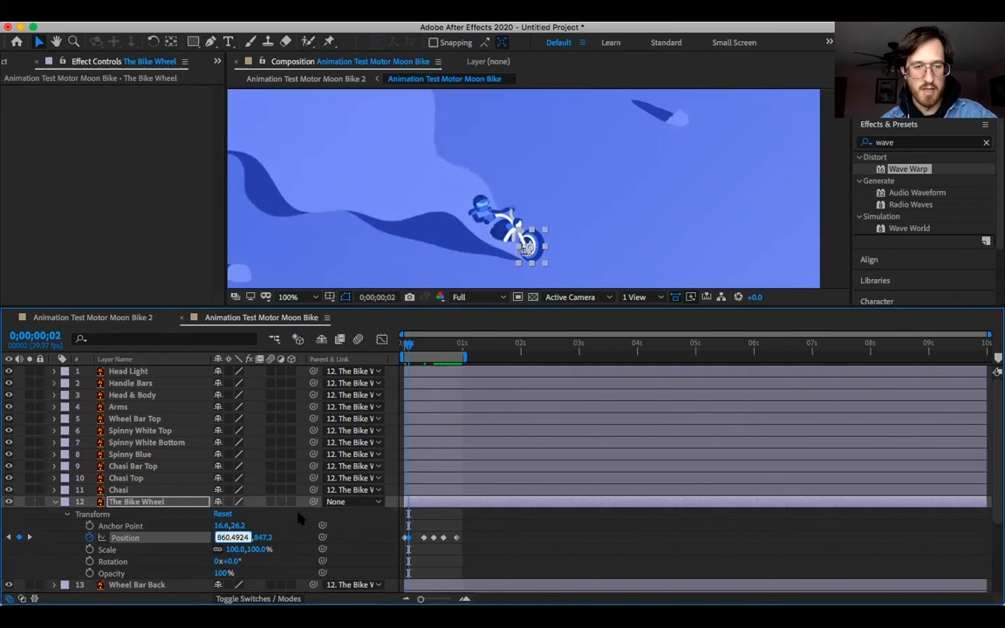
Set the X position to 860.4924 on The Bike Wheel's third, fourth and fifth Position keyframes
{"action": "left_click_drag", "start_coordinate": [420, 349], "coordinate": [424, 349]}
{"action": "left_click", "coordinate": [232, 538]}
{"action": "left_click_drag", "start_coordinate": [423, 349], "coordinate": [434, 349]}
{"action": "left_click", "coordinate": [232, 537]}
{"action": "key", "text": "super+c"}
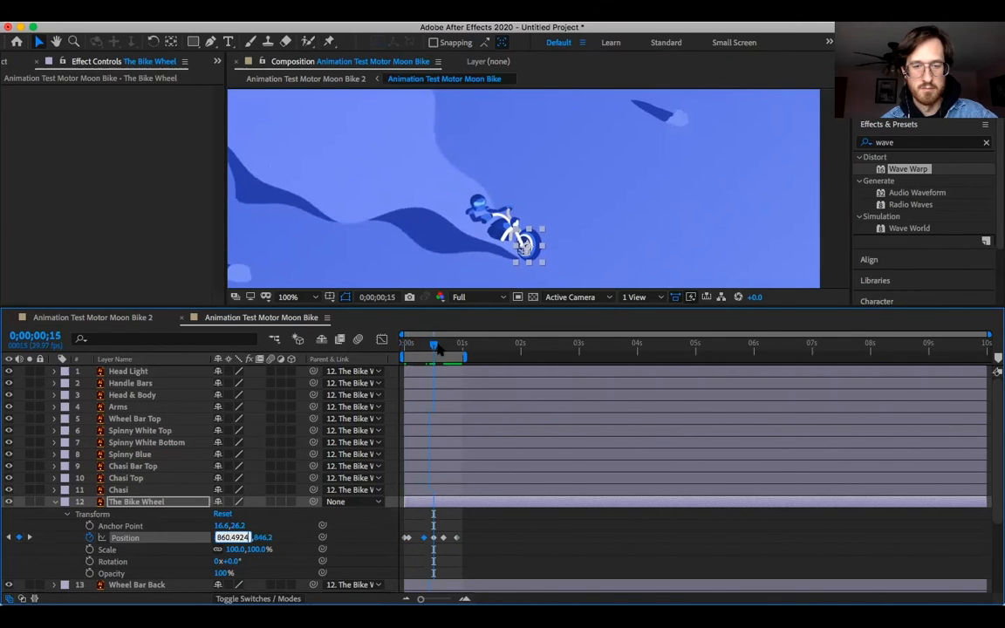
{"action": "left_click_drag", "start_coordinate": [439, 348], "coordinate": [443, 348]}
{"action": "left_click", "coordinate": [232, 538]}
{"action": "key", "text": "super+v"}
{"action": "key", "text": "Return"}
Set the X position to 860.4924 on The Bike Wheel's last Position keyframe at 0;00;00;27
{"action": "key", "text": "Page_Down"}
{"action": "key", "text": "Page_Down"}
{"action": "key", "text": "Page_Down"}
{"action": "key", "text": "Page_Down"}
{"action": "key", "text": "Page_Down"}
{"action": "key", "text": "Page_Down"}
{"action": "key", "text": "Page_Down"}
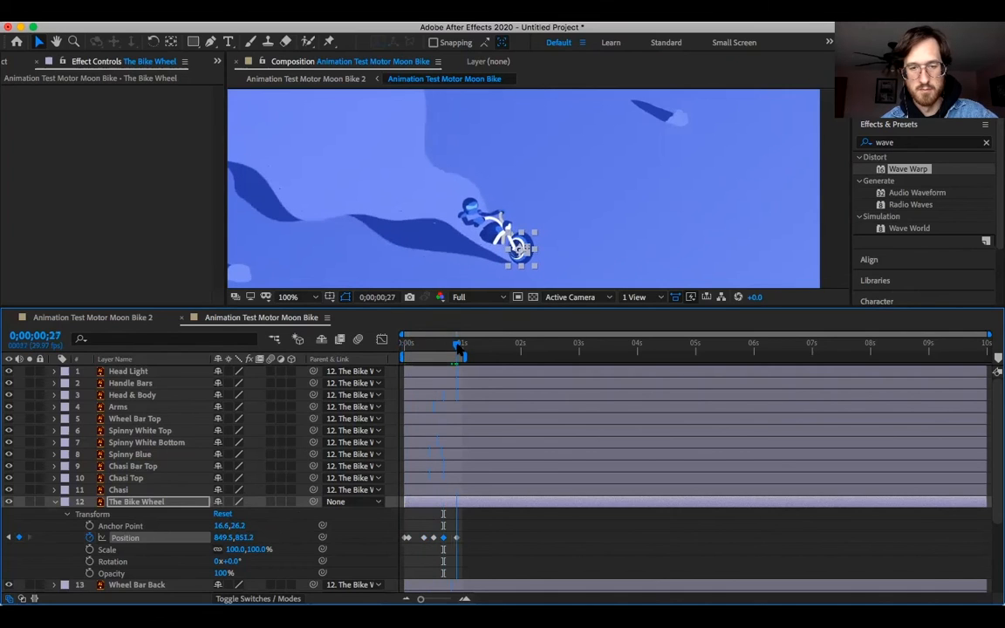
{"action": "left_click", "coordinate": [225, 537]}
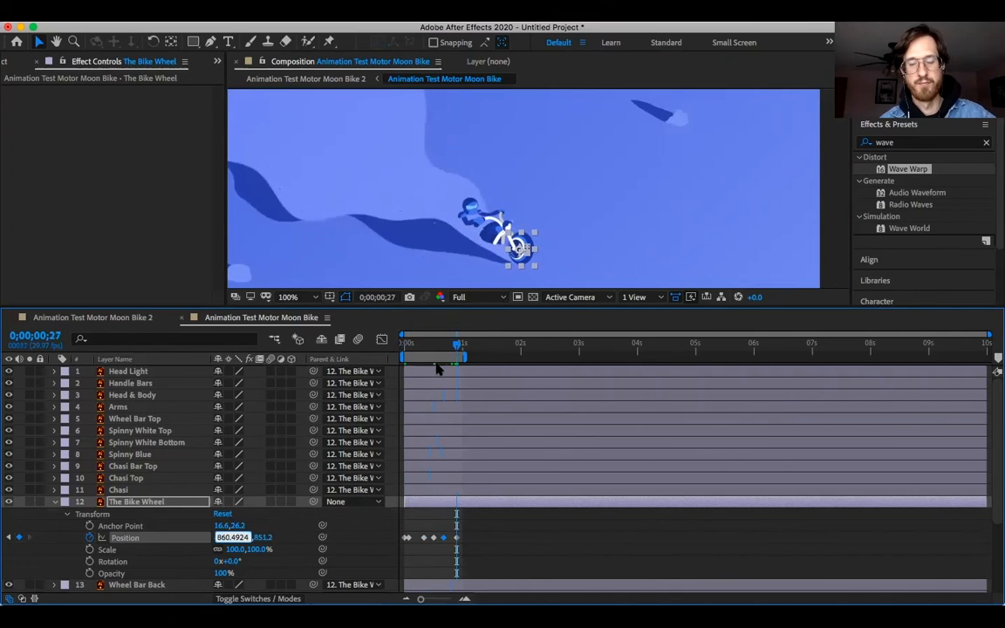
{"action": "key", "text": "Return"}
Preview the bike's bounce from the start in an enlarged composition view, then restore the timeline height and collapse The Bike Wheel's properties
{"action": "key", "text": "Home"}
{"action": "left_click_drag", "start_coordinate": [321, 310], "coordinate": [257, 398]}
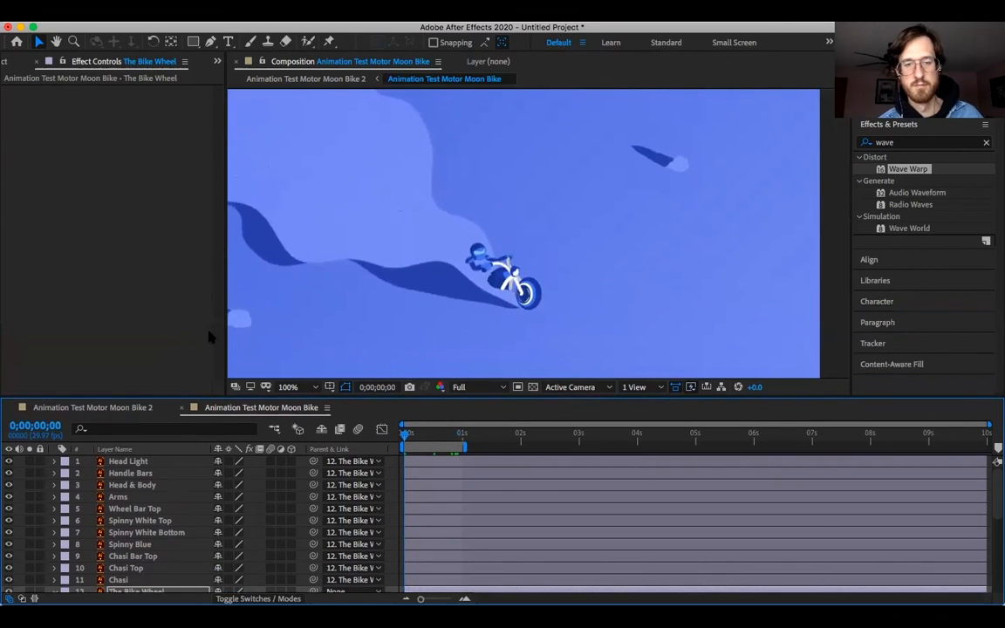
{"action": "key", "text": "space"}
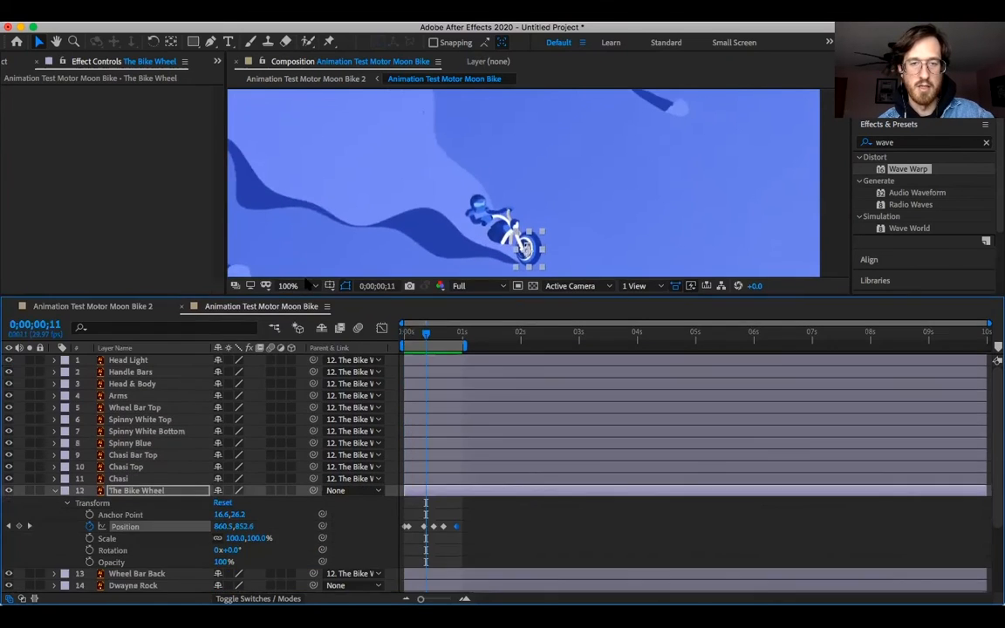
{"action": "left_click_drag", "start_coordinate": [307, 297], "coordinate": [307, 283]}
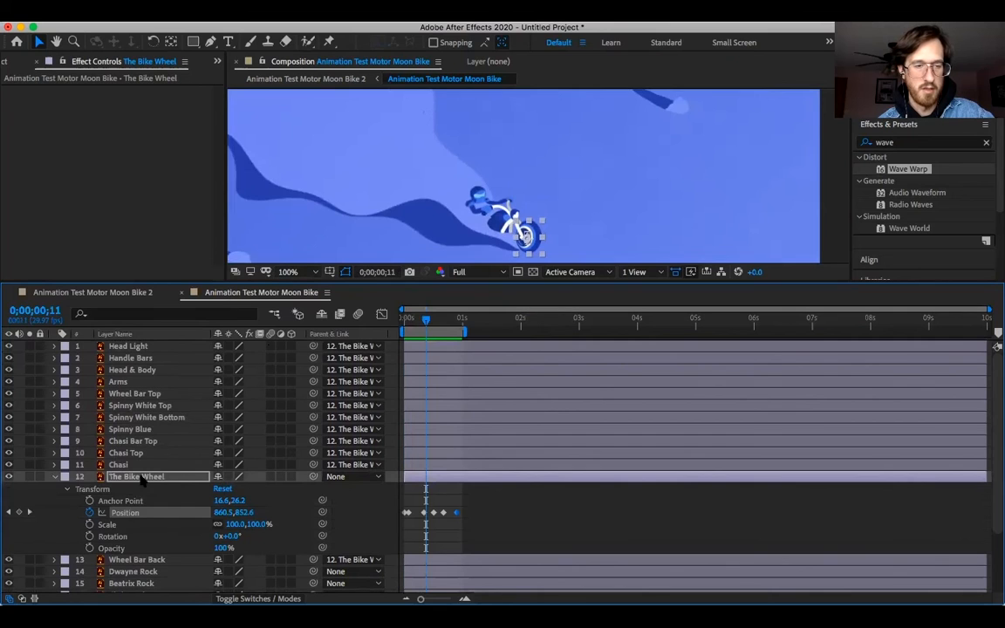
{"action": "left_click", "coordinate": [54, 477]}
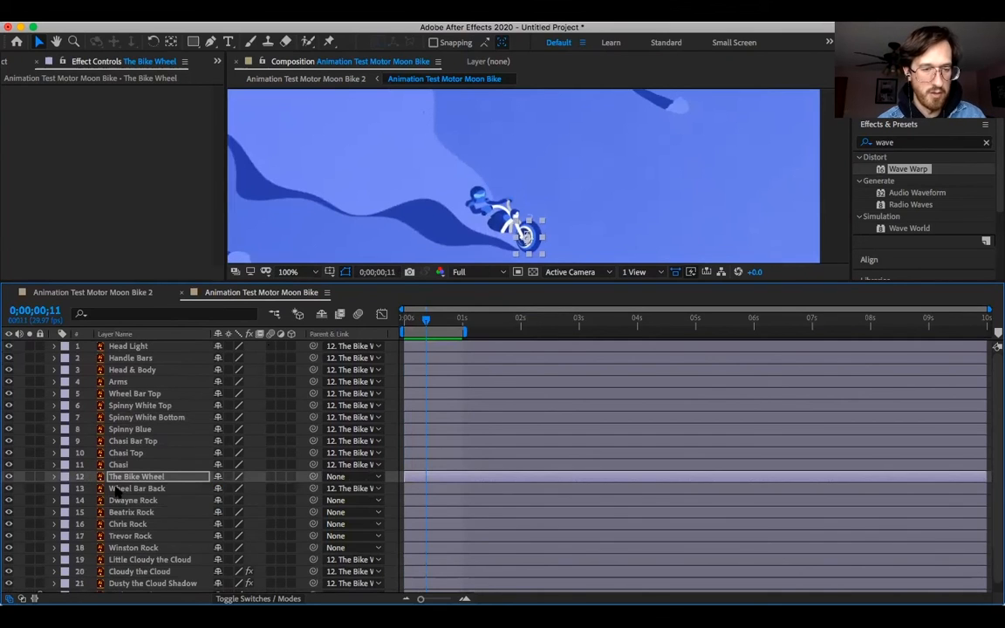
Try a second Wave Warp with Direction -42° on Cloudy the Cloud, preview it, and remove that effect again
{"action": "scroll", "coordinate": [122, 487], "scroll_direction": "down", "scroll_amount": 1}
{"action": "left_click", "coordinate": [161, 551]}
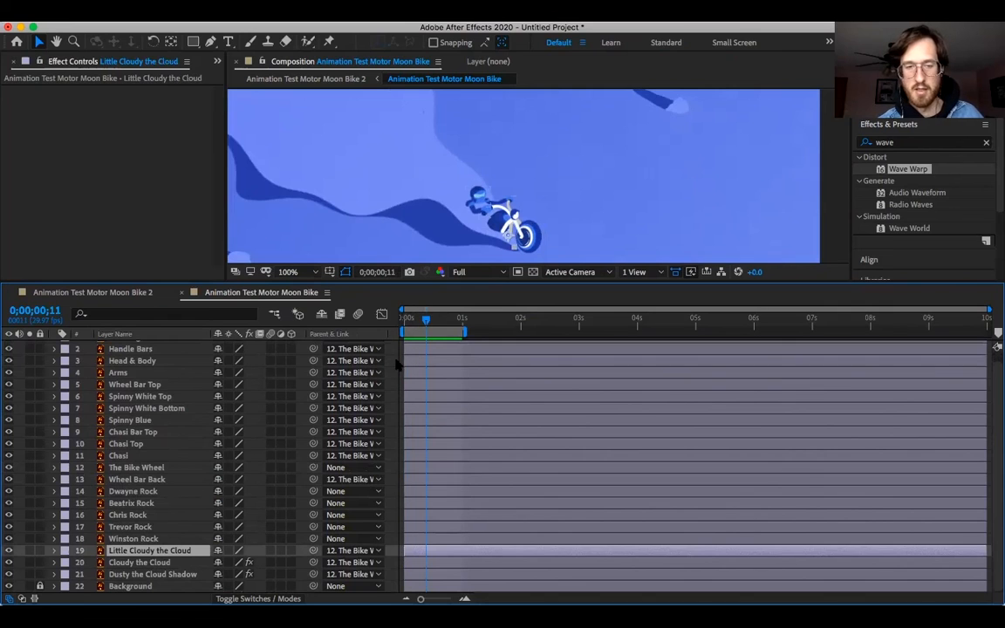
{"action": "left_click_drag", "start_coordinate": [907, 168], "coordinate": [147, 564]}
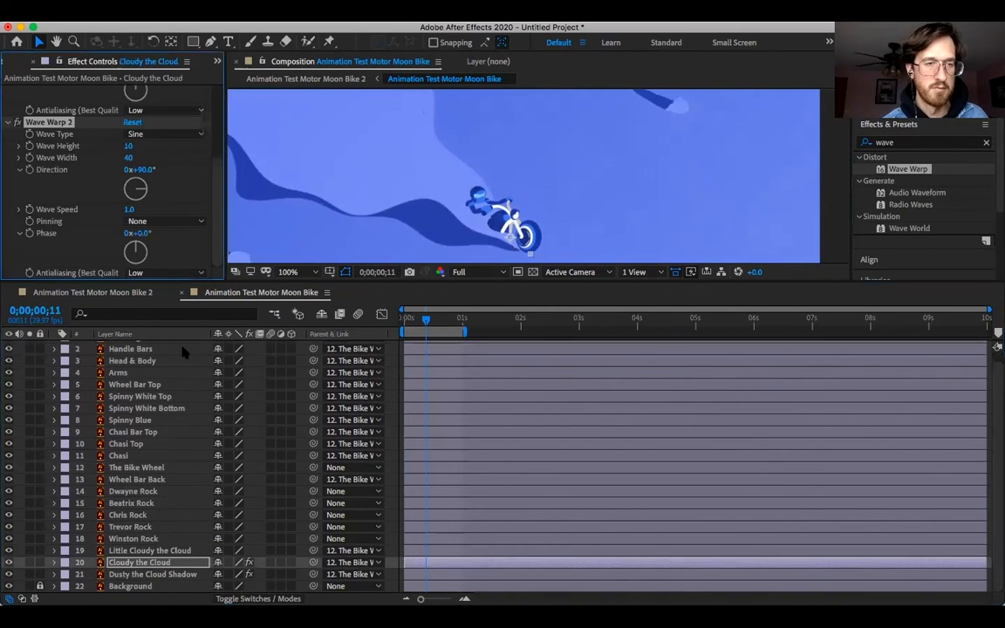
{"action": "mouse_move", "coordinate": [140, 191]}
{"action": "left_mouse_down"}
{"action": "mouse_move", "coordinate": [124, 167]}
{"action": "mouse_move", "coordinate": [132, 186]}
{"action": "left_mouse_up"}
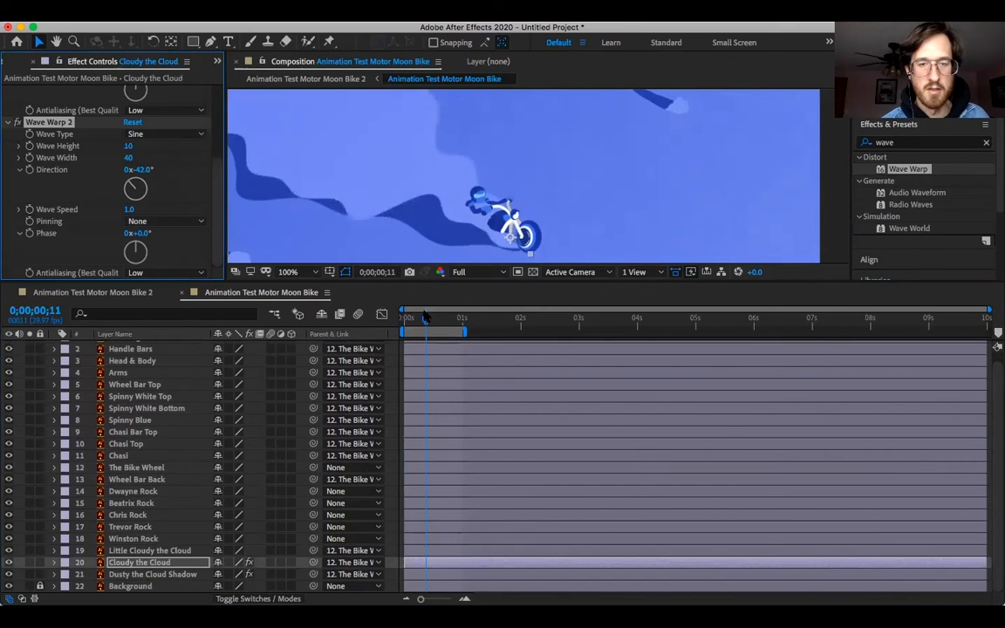
{"action": "left_click_drag", "start_coordinate": [419, 320], "coordinate": [403, 321]}
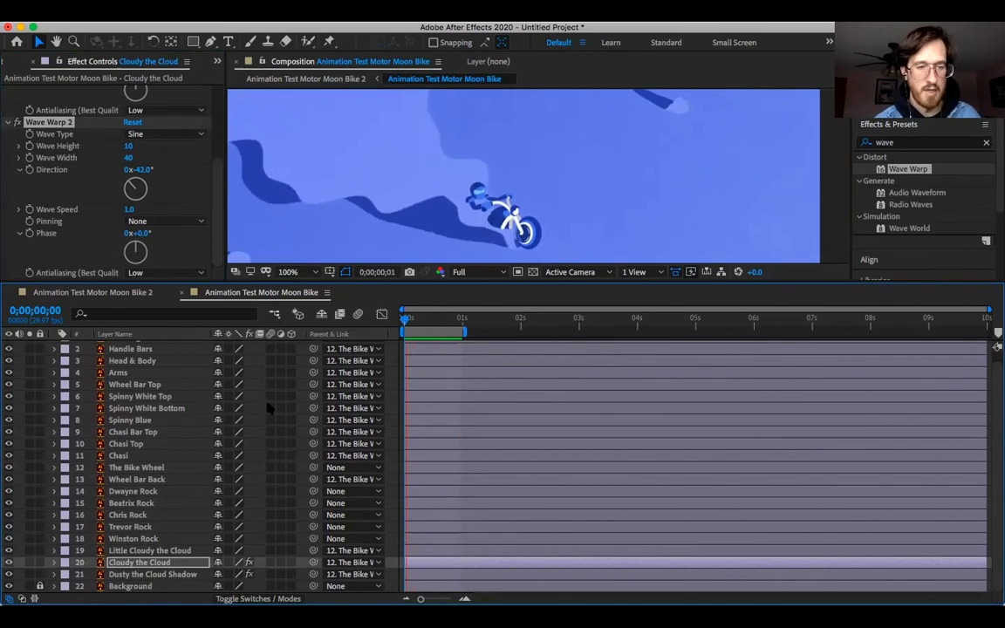
{"action": "left_click_drag", "start_coordinate": [408, 324], "coordinate": [400, 323]}
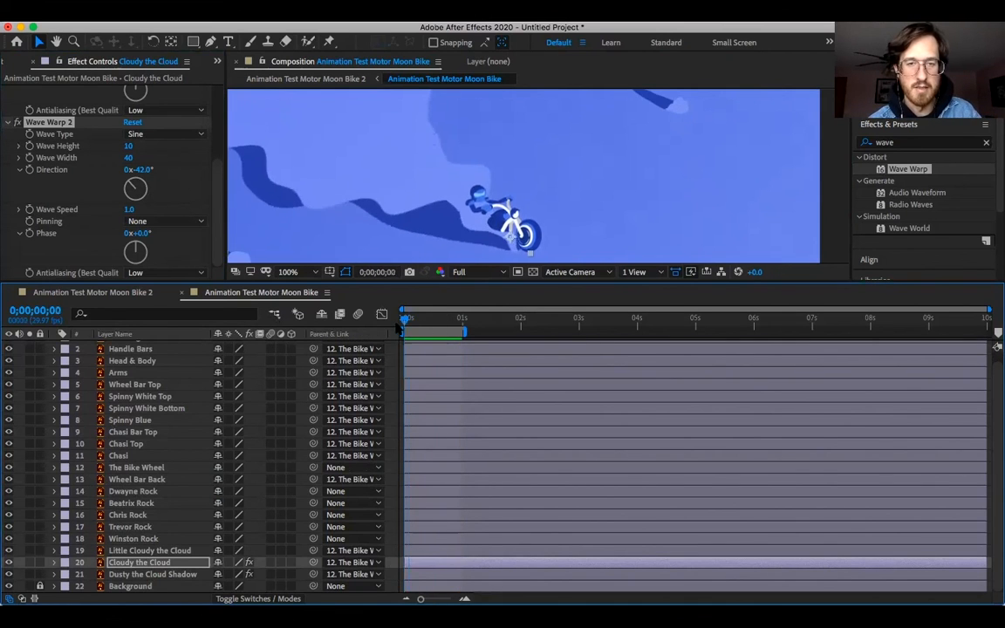
{"action": "left_click", "coordinate": [138, 564]}
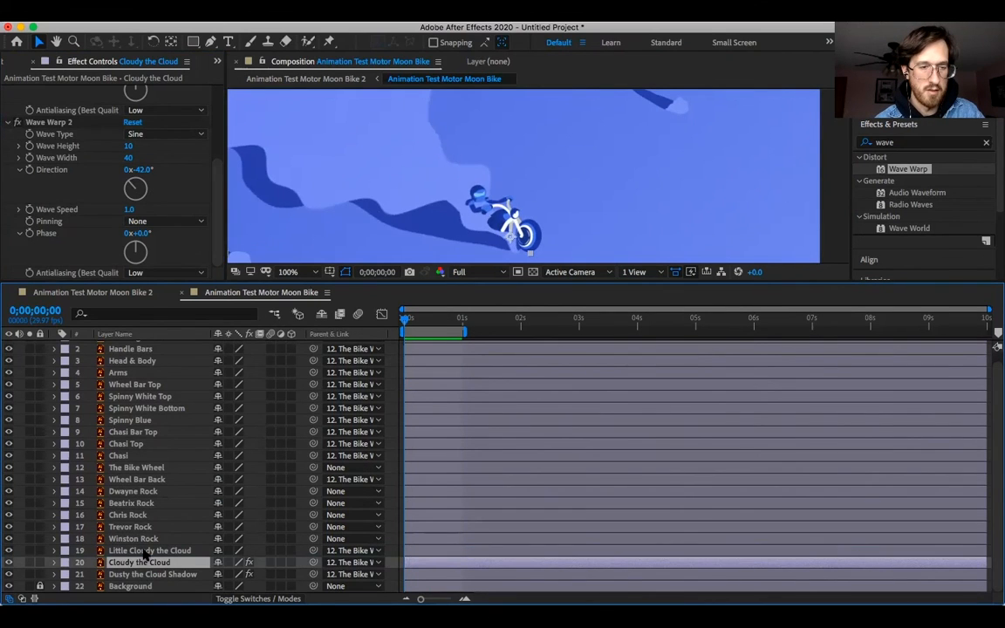
{"action": "left_click", "coordinate": [148, 551]}
{"action": "key", "text": "ctrl+Down"}
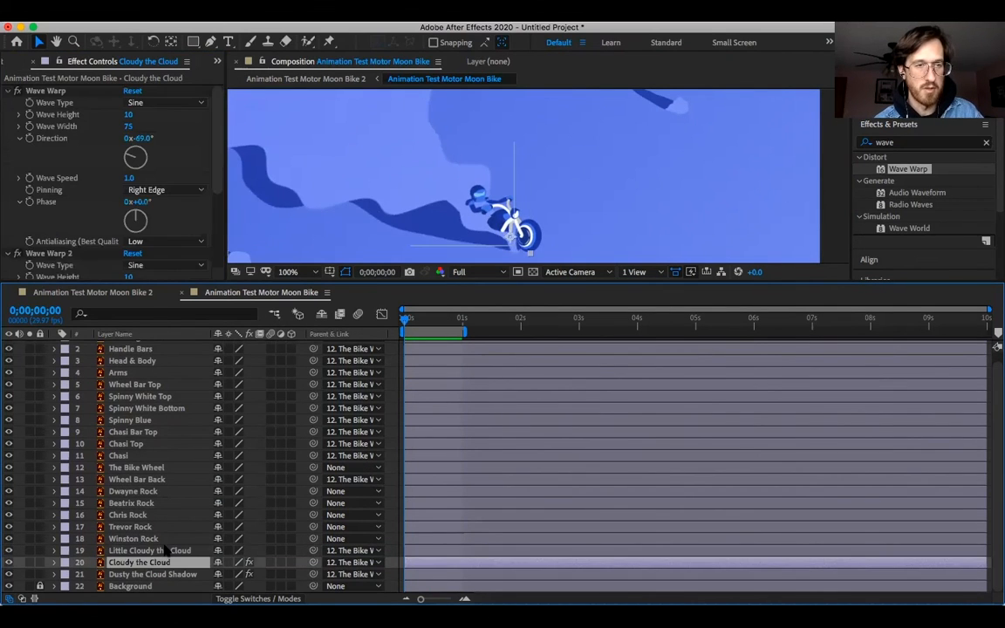
{"action": "key", "text": "space"}
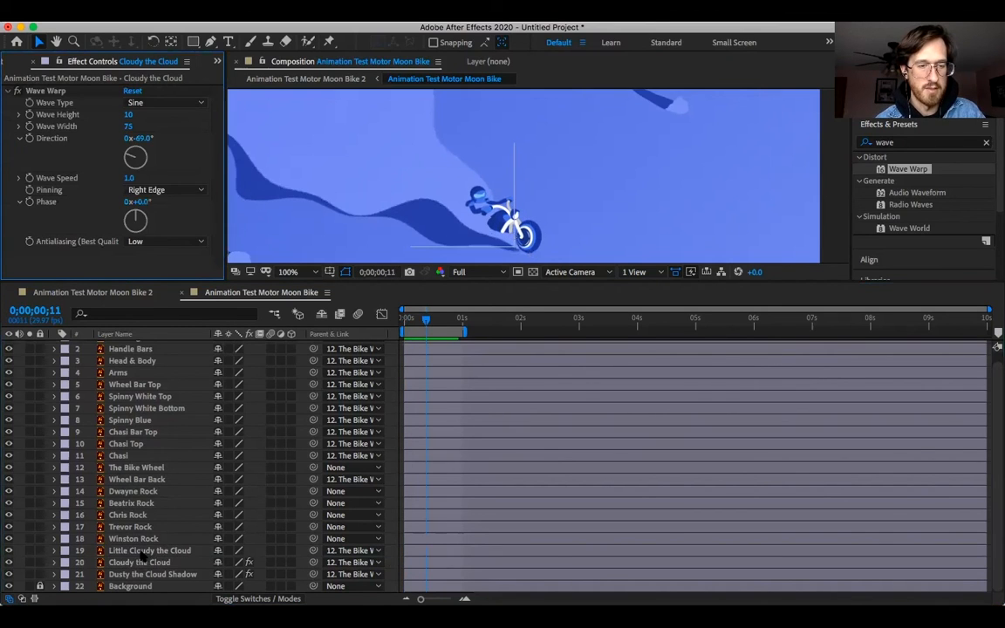
Apply Wave Warp to the Little Cloudy the Cloud layer and move that layer to the top of the layer stack
{"action": "left_click", "coordinate": [150, 551]}
{"action": "left_click_drag", "start_coordinate": [824, 203], "coordinate": [139, 556]}
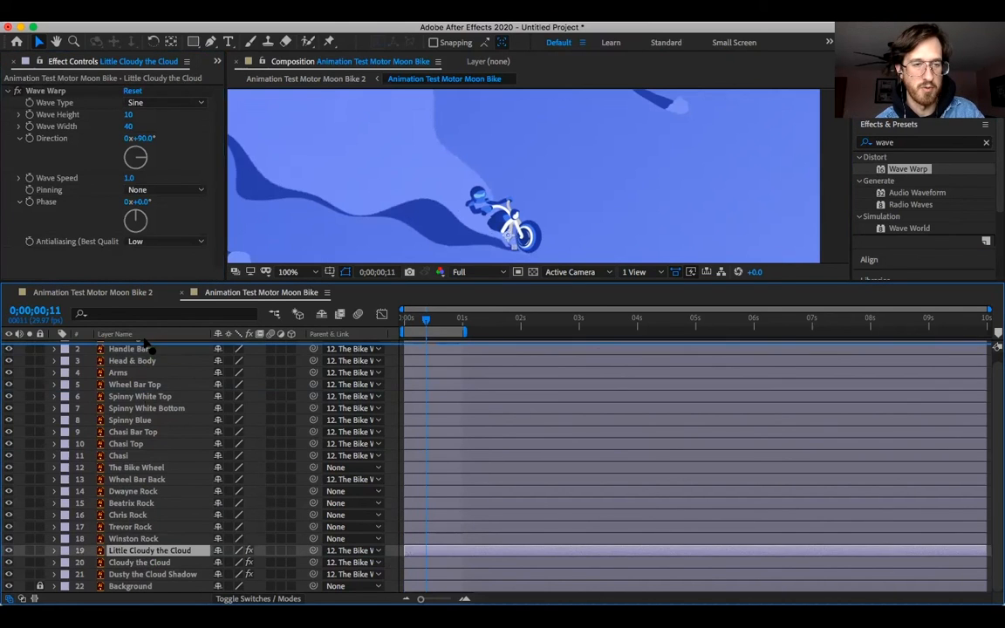
{"action": "scroll", "coordinate": [144, 347], "scroll_direction": "up", "scroll_amount": 1}
{"action": "left_click_drag", "start_coordinate": [148, 348], "coordinate": [141, 359]}
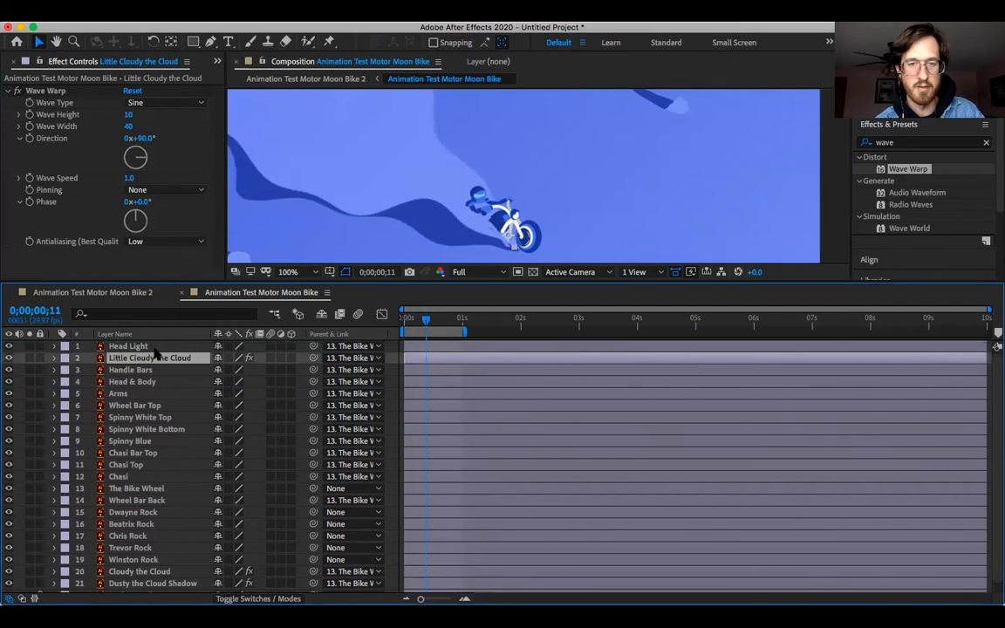
{"action": "key", "text": "super+bracketright"}
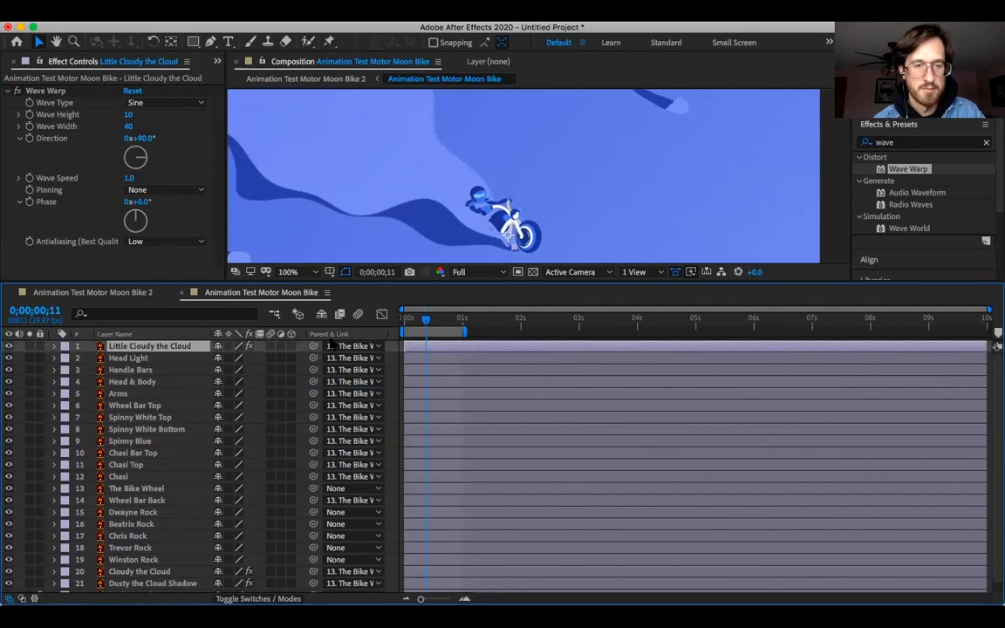
Preview Little Cloudy the Cloud's Wave Warp, then set its Direction to -59° and its Pinning to Right Edge
{"action": "left_click_drag", "start_coordinate": [426, 321], "coordinate": [395, 339]}
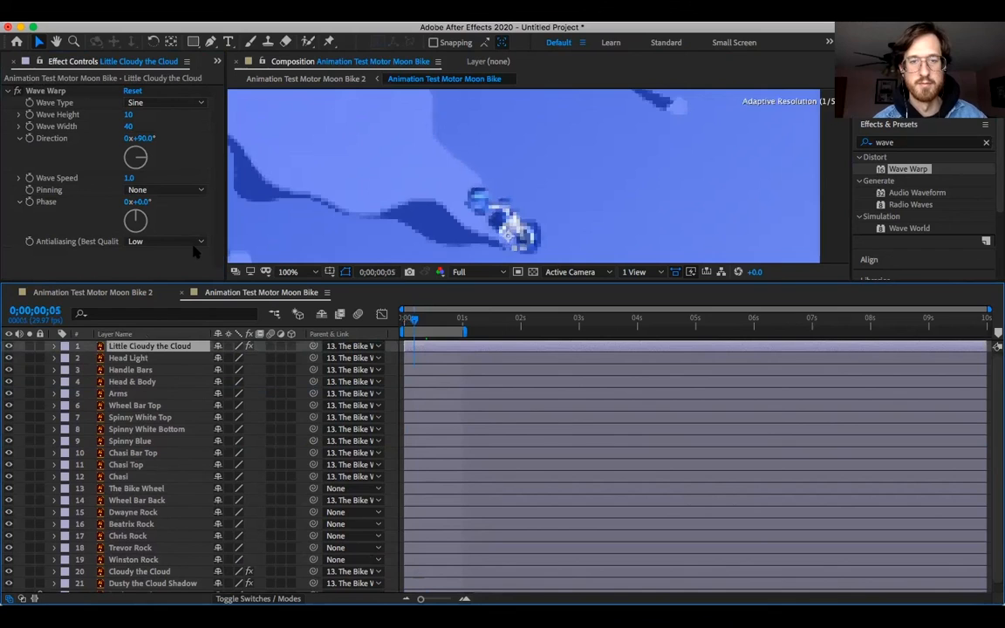
{"action": "key", "text": "Home"}
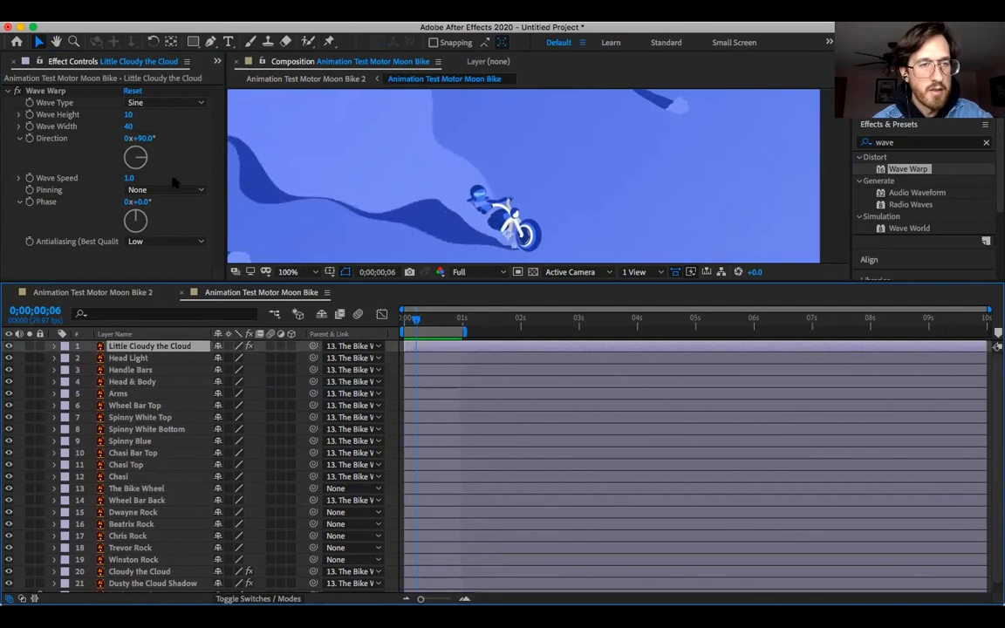
{"action": "left_click_drag", "start_coordinate": [135, 154], "coordinate": [126, 152]}
{"action": "left_click", "coordinate": [196, 193]}
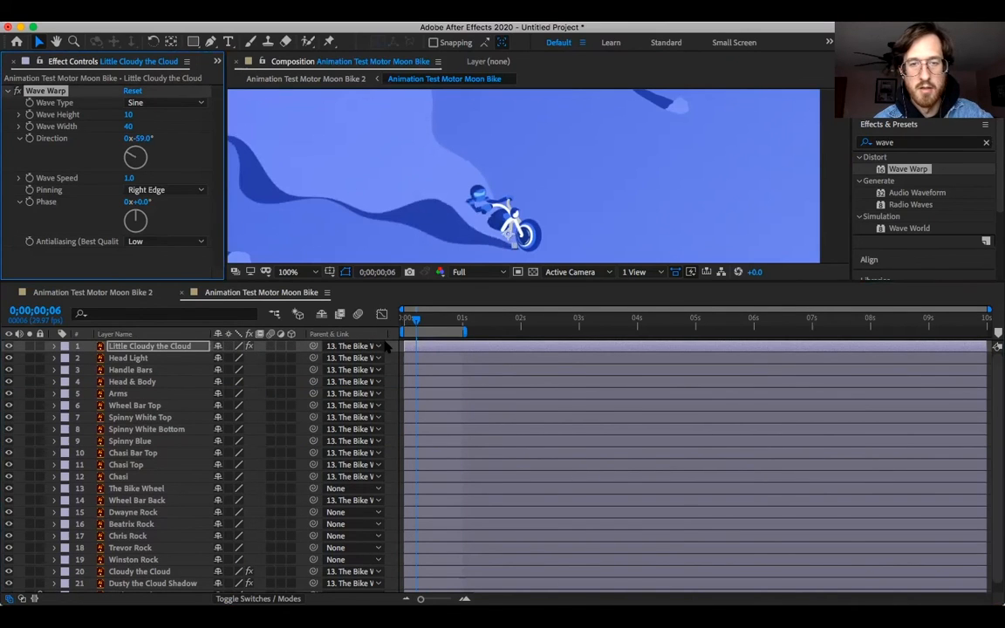
Preview the Right Edge pinning on Little Cloudy the Cloud from the first frame and return to 0;00;00;00
{"action": "key", "text": "Home"}
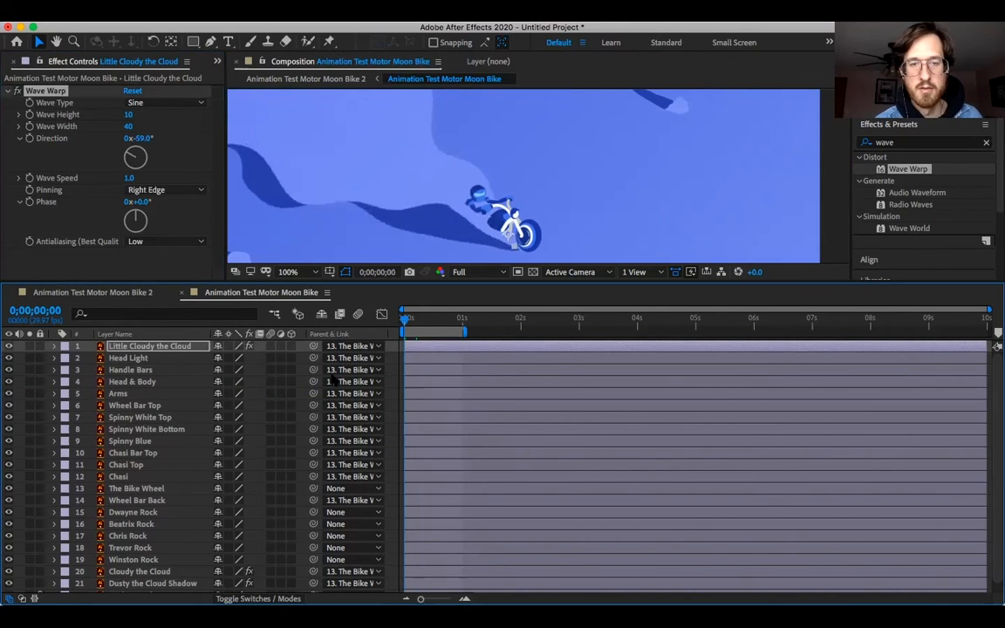
{"action": "key", "text": "space"}
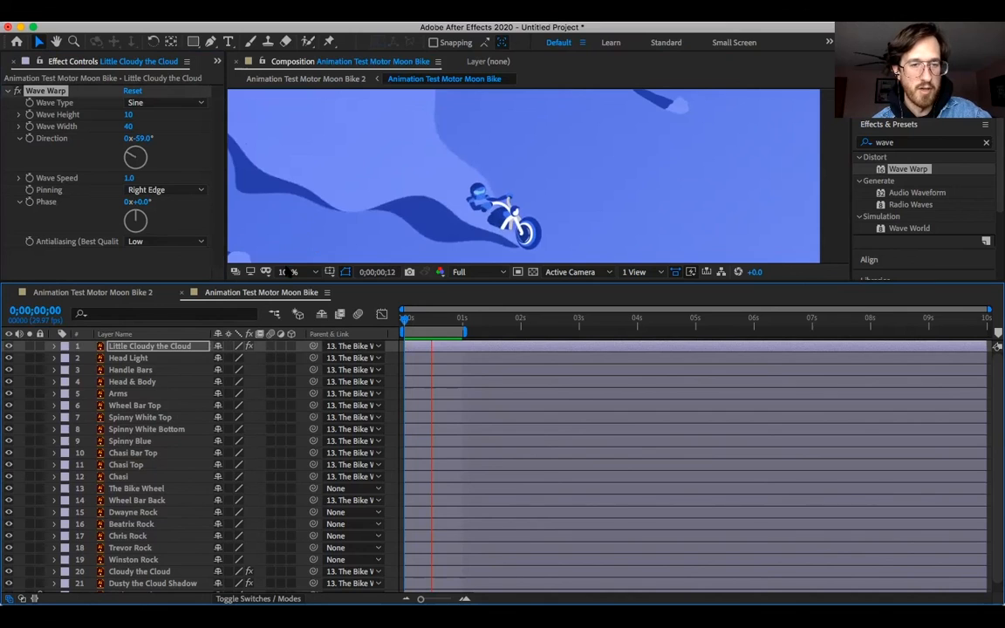
{"action": "left_click", "coordinate": [408, 319]}
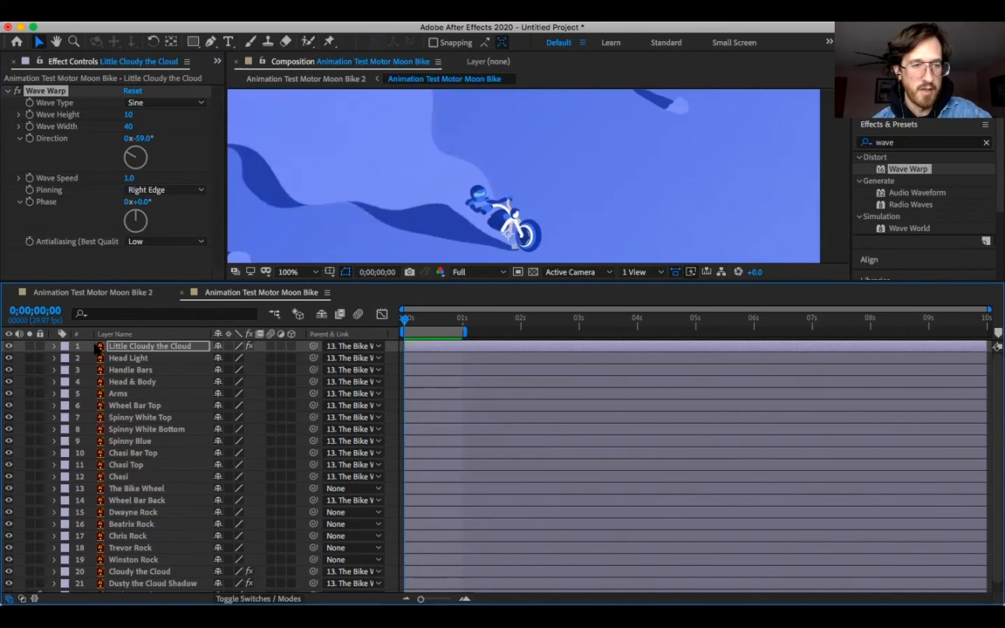
Set the Rotation of the Little Cloudy the Cloud layer to 3°, trying 1° and 2° first
{"action": "left_click", "coordinate": [53, 347]}
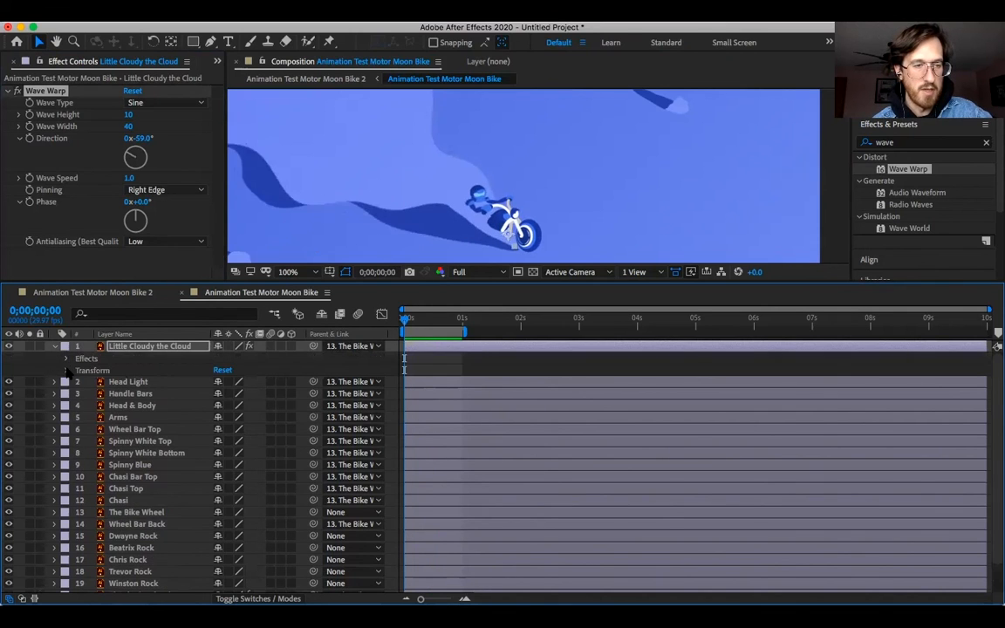
{"action": "left_click", "coordinate": [67, 370]}
{"action": "left_click", "coordinate": [114, 418]}
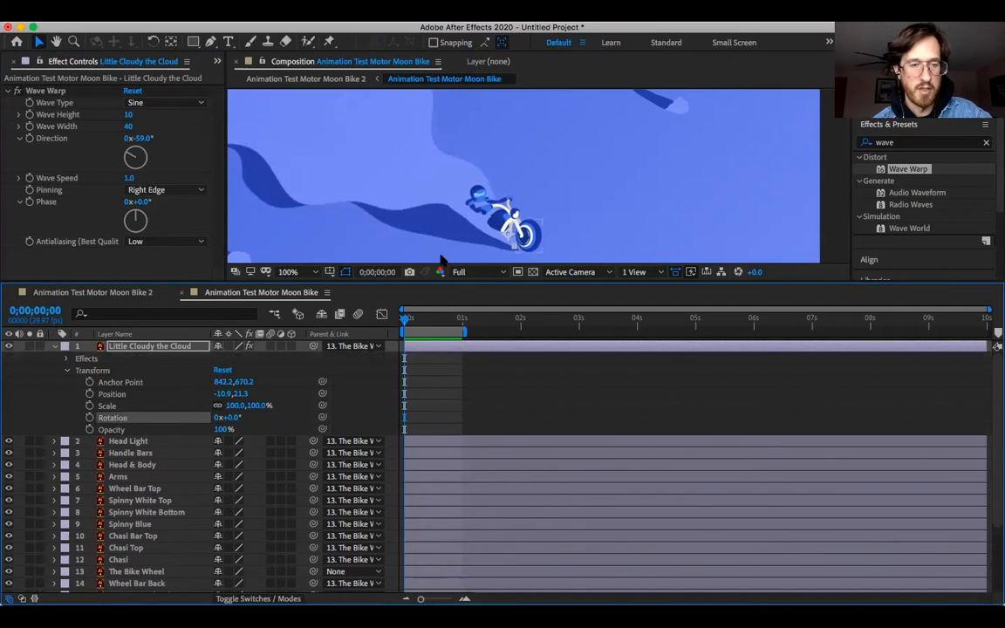
{"action": "left_click", "coordinate": [233, 418]}
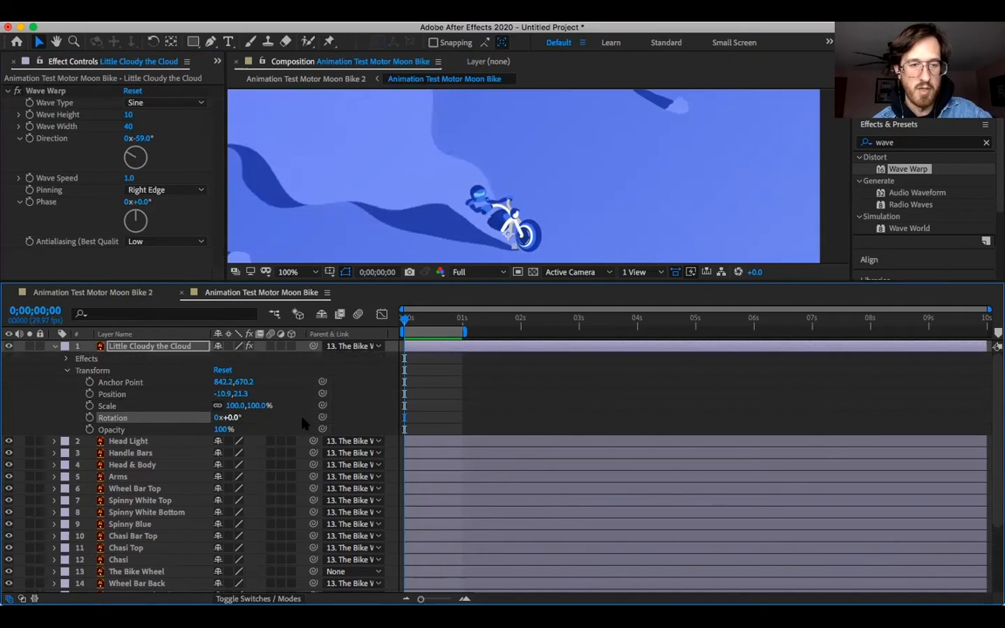
{"action": "key", "text": "Return"}
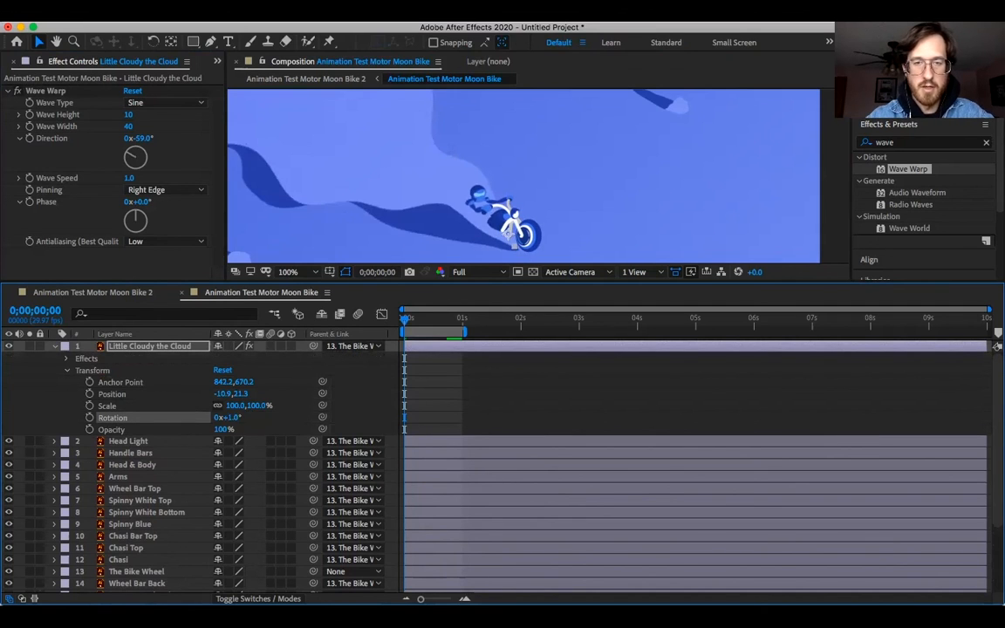
{"action": "left_click", "coordinate": [233, 418]}
{"action": "type", "text": "2"}
{"action": "key", "text": "Return"}
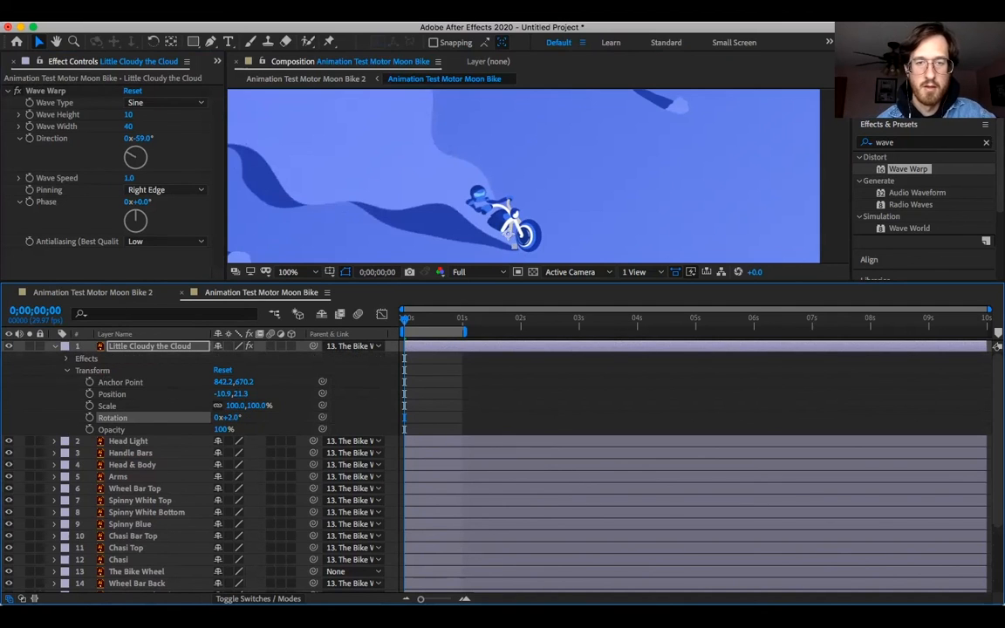
{"action": "left_click", "coordinate": [232, 418]}
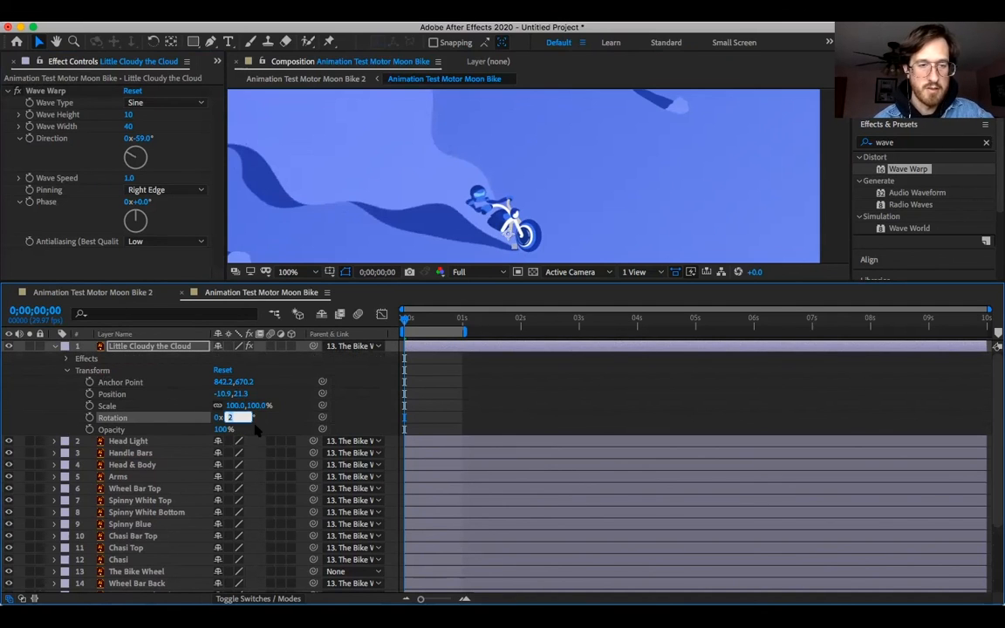
{"action": "type", "text": "3"}
{"action": "key", "text": "Return"}
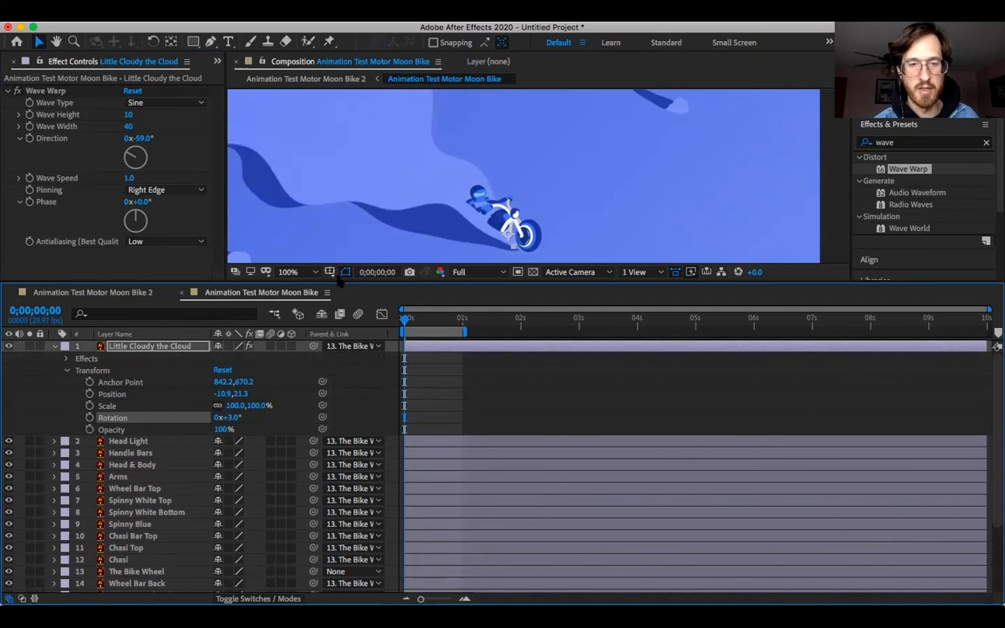
Collapse Little Cloudy the Cloud's properties, preview the rotated cloud, and return to the first frame
{"action": "key", "text": "u"}
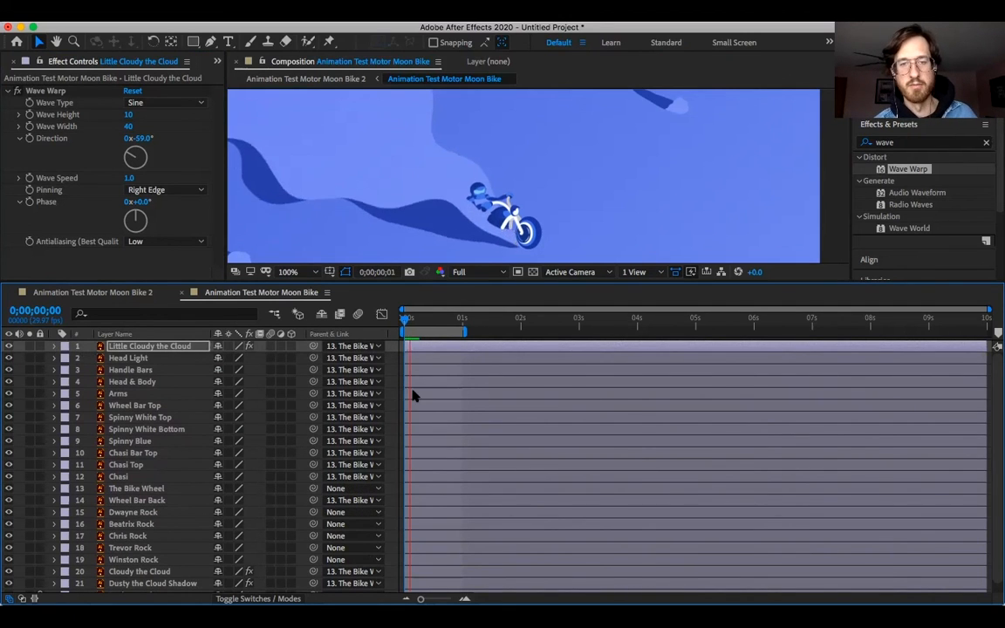
{"action": "key", "text": "space"}
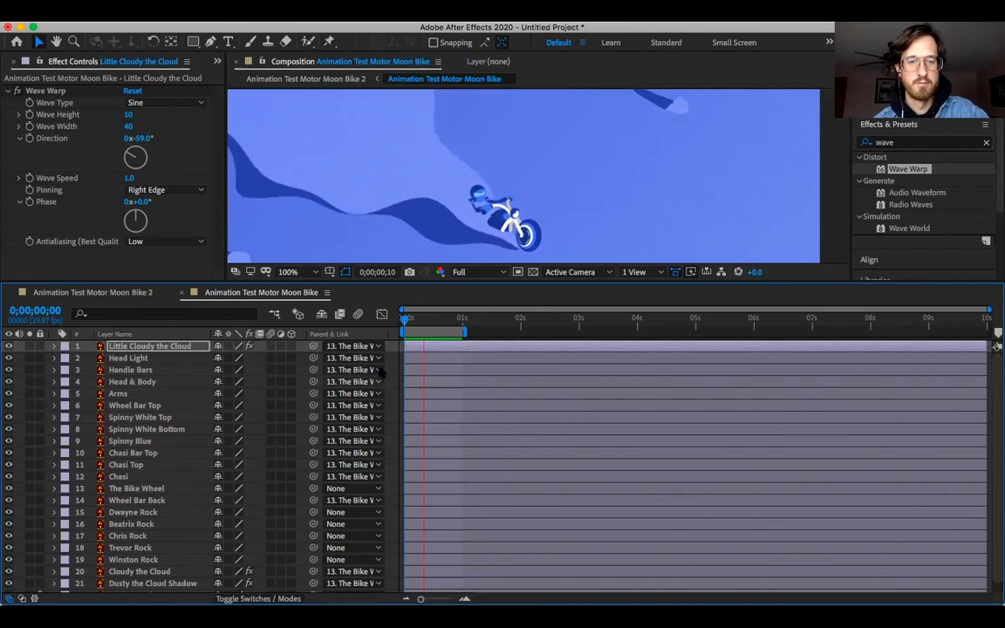
{"action": "left_click", "coordinate": [458, 322]}
{"action": "key", "text": "Home"}
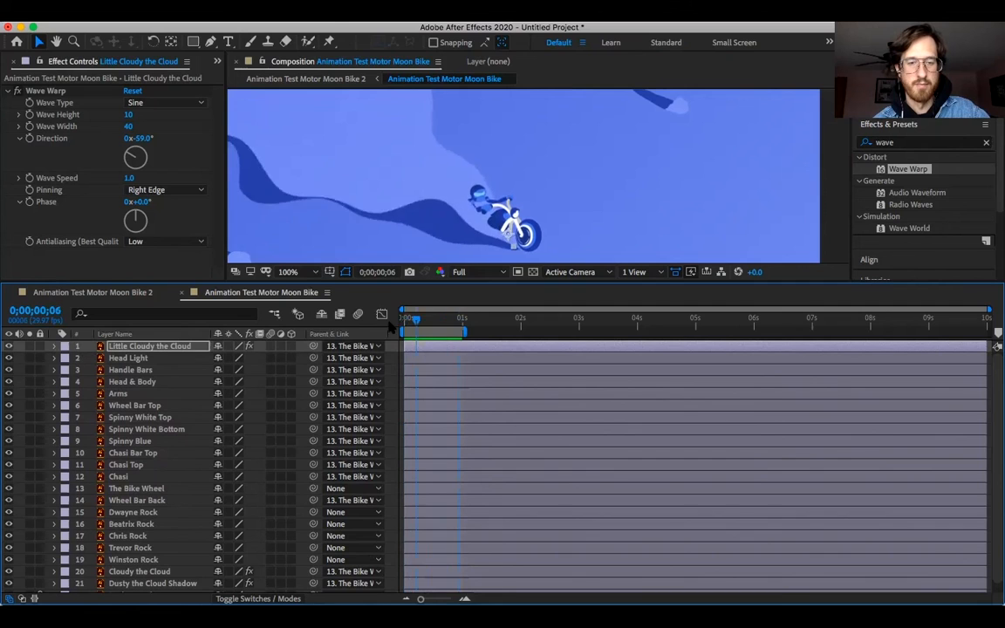
With the composition viewed at 25%, select the Dwayne Rock layer, examine its Transform properties, and collapse them again
{"action": "key", "text": "z"}
{"action": "left_click", "coordinate": [551, 168], "text": "alt"}
{"action": "left_click", "coordinate": [489, 165], "text": "alt"}
{"action": "key", "text": "h"}
{"action": "left_click_drag", "start_coordinate": [494, 171], "coordinate": [491, 185]}
{"action": "key", "text": "v"}
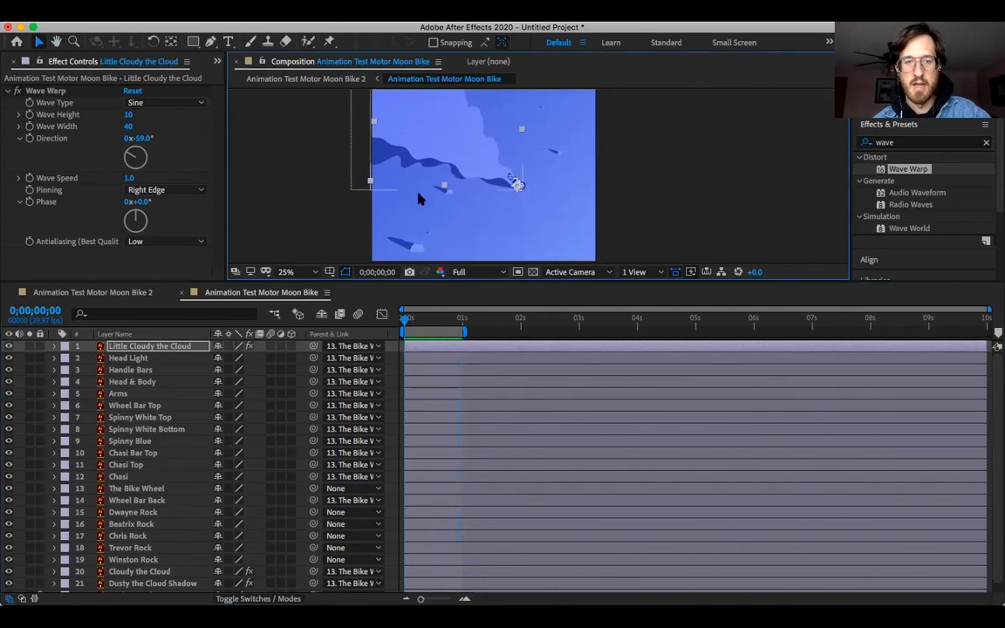
{"action": "left_click", "coordinate": [629, 204]}
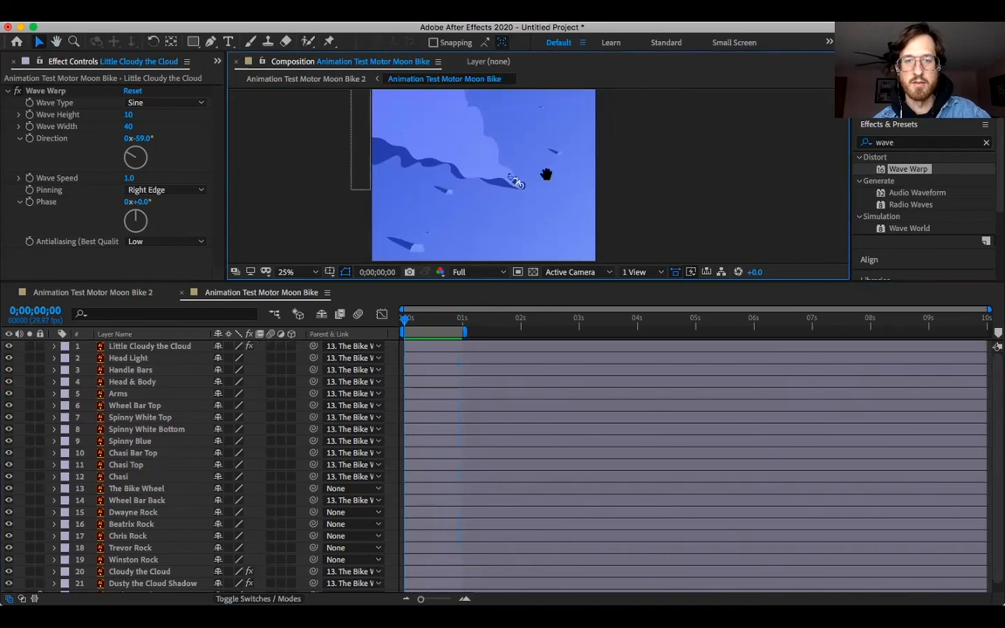
{"action": "left_click_drag", "start_coordinate": [538, 192], "coordinate": [540, 224]}
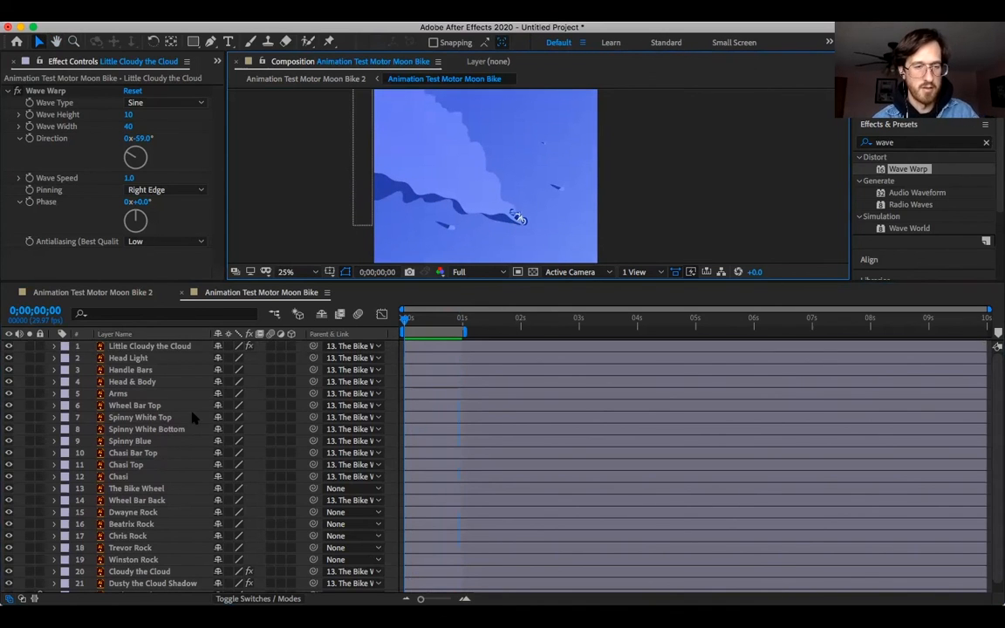
{"action": "scroll", "coordinate": [150, 506], "scroll_direction": "down", "scroll_amount": 1}
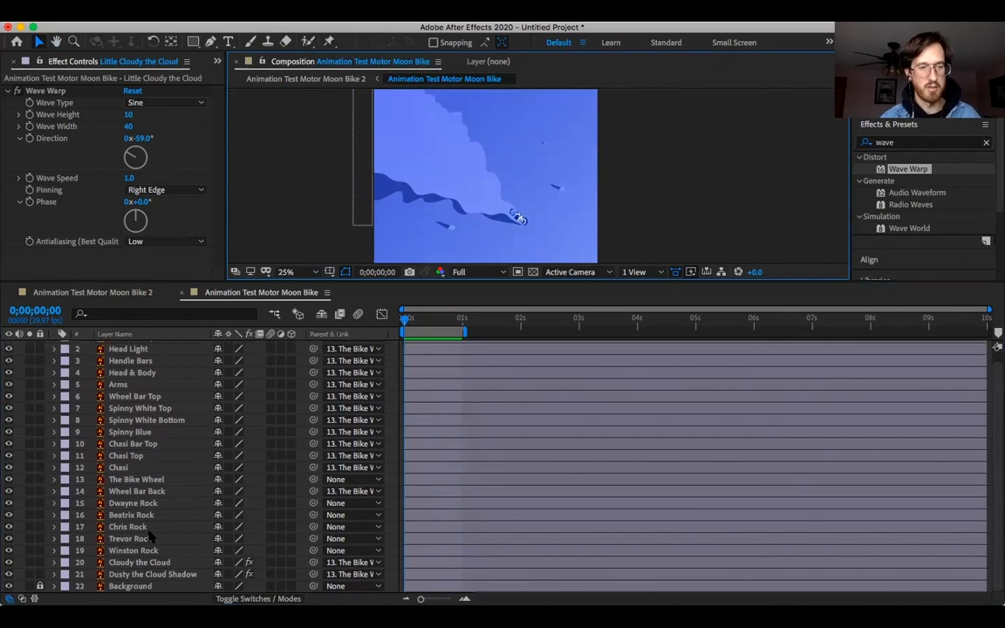
{"action": "left_click", "coordinate": [157, 504]}
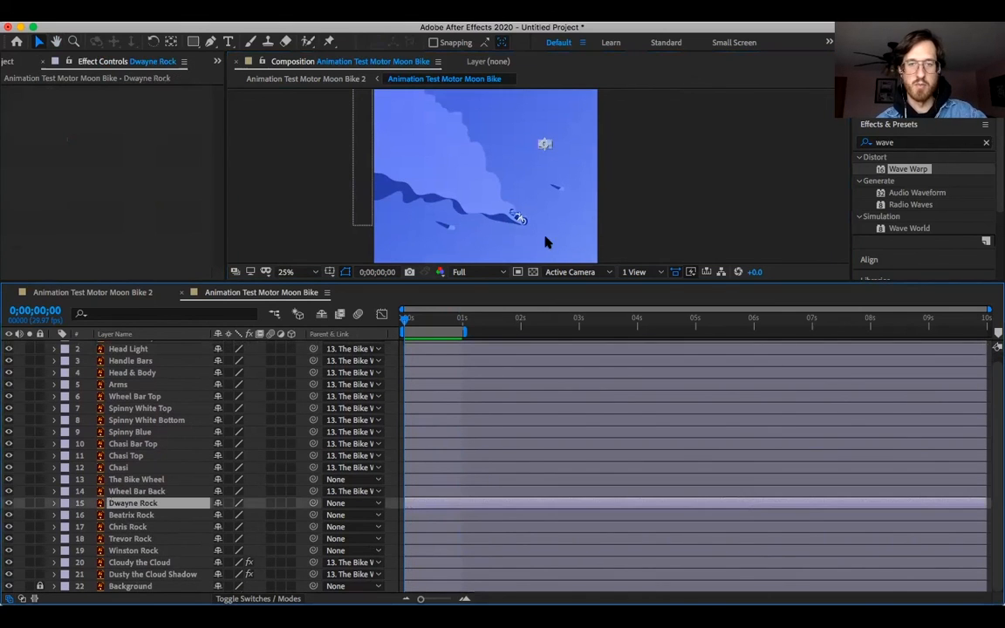
{"action": "mouse_move", "coordinate": [607, 188]}
{"action": "left_mouse_down"}
{"action": "mouse_move", "coordinate": [599, 165]}
{"action": "mouse_move", "coordinate": [599, 197]}
{"action": "mouse_move", "coordinate": [602, 183]}
{"action": "left_mouse_up"}
{"action": "key", "text": "v"}
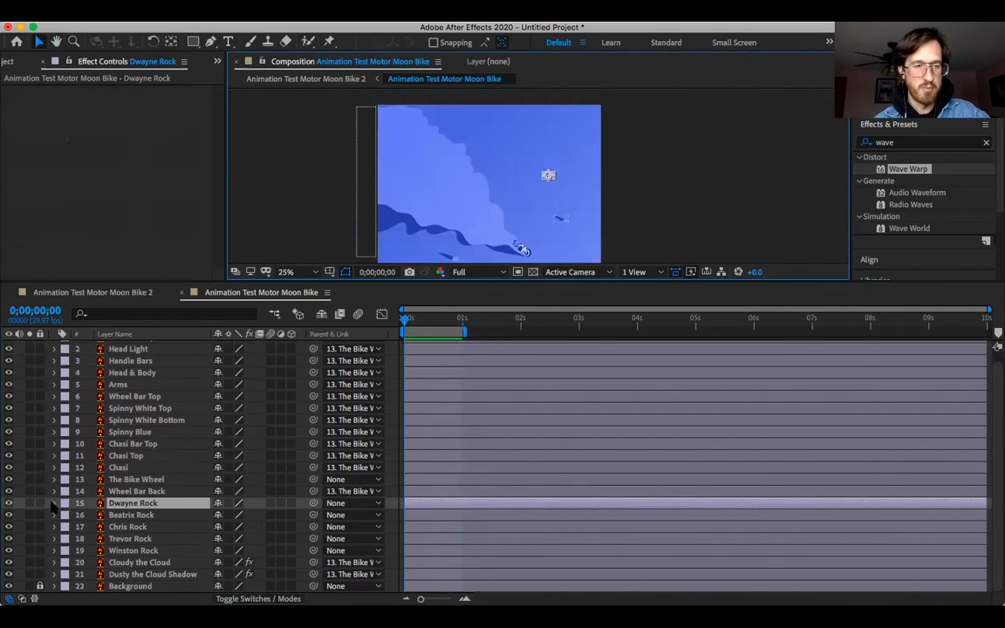
{"action": "left_click", "coordinate": [54, 504]}
{"action": "left_click", "coordinate": [67, 515]}
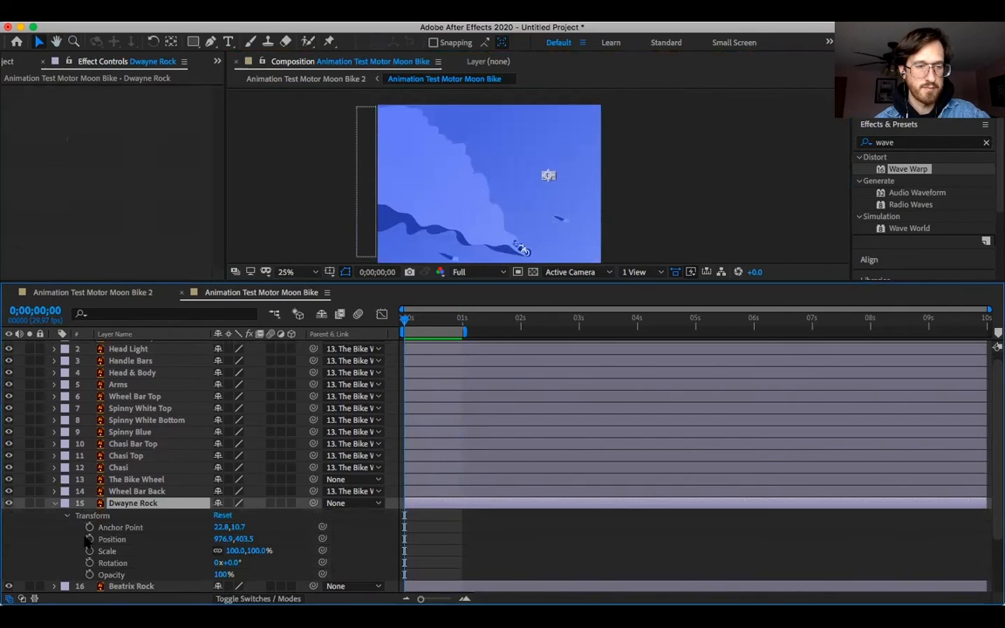
{"action": "left_click", "coordinate": [54, 504]}
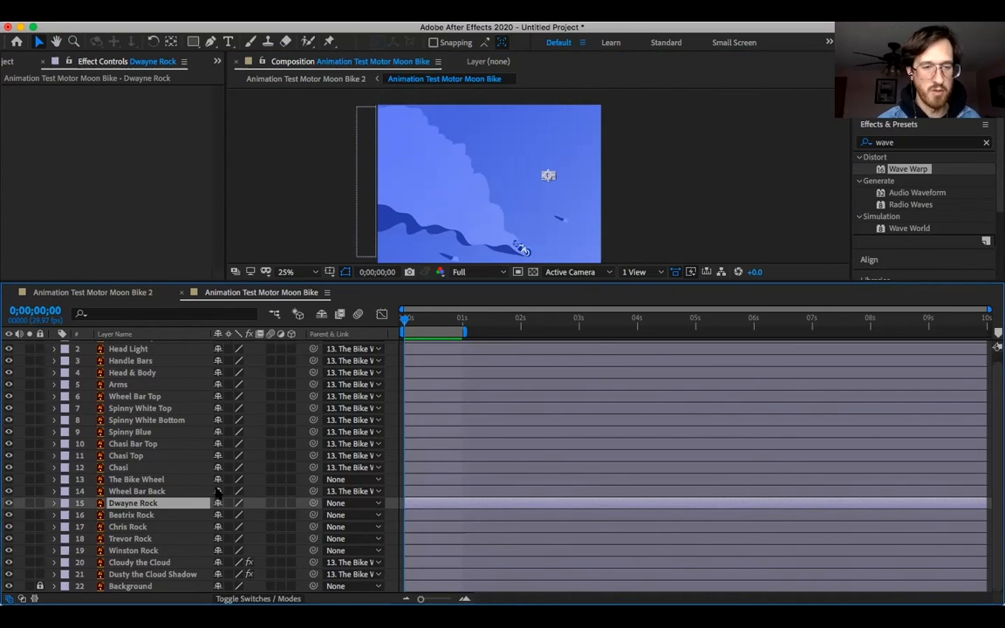
Mark every layer except the five rocks as shy and hide the shy layers from the timeline
{"action": "left_click_drag", "start_coordinate": [218, 492], "coordinate": [221, 341]}
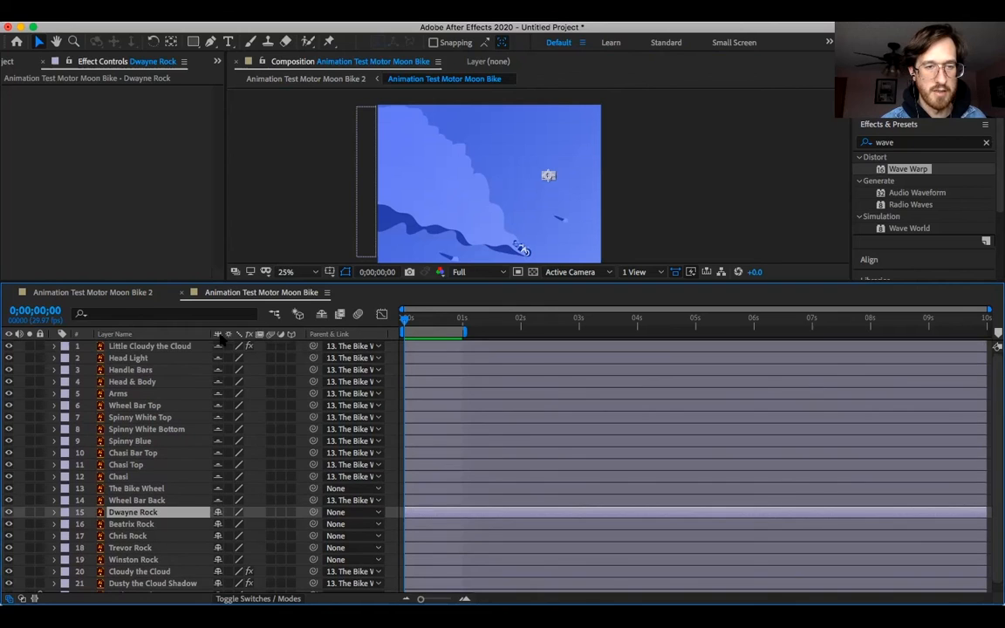
{"action": "left_click", "coordinate": [321, 314]}
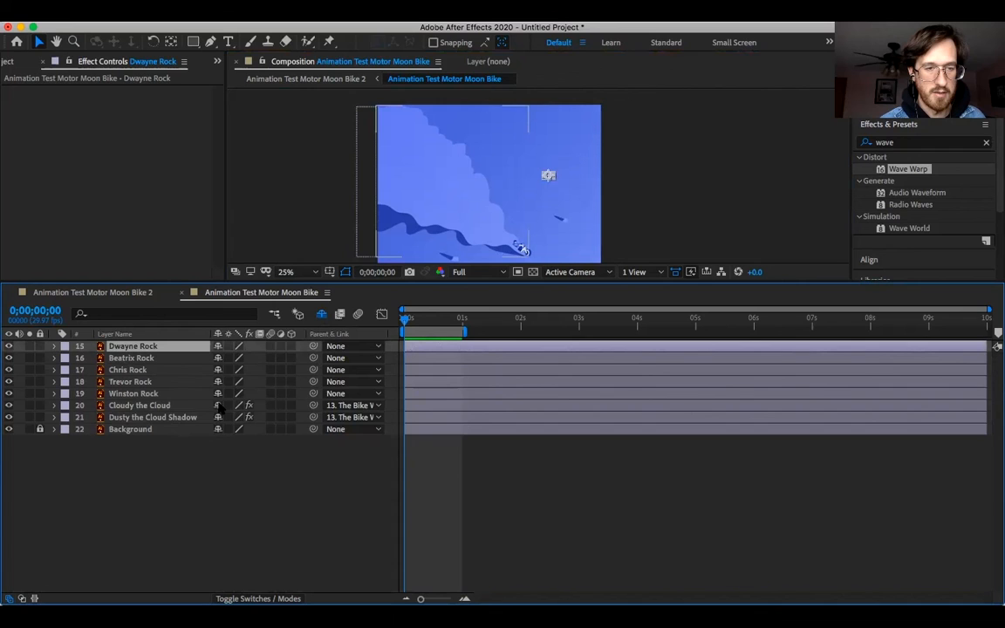
{"action": "left_click", "coordinate": [217, 417]}
{"action": "left_click", "coordinate": [218, 405]}
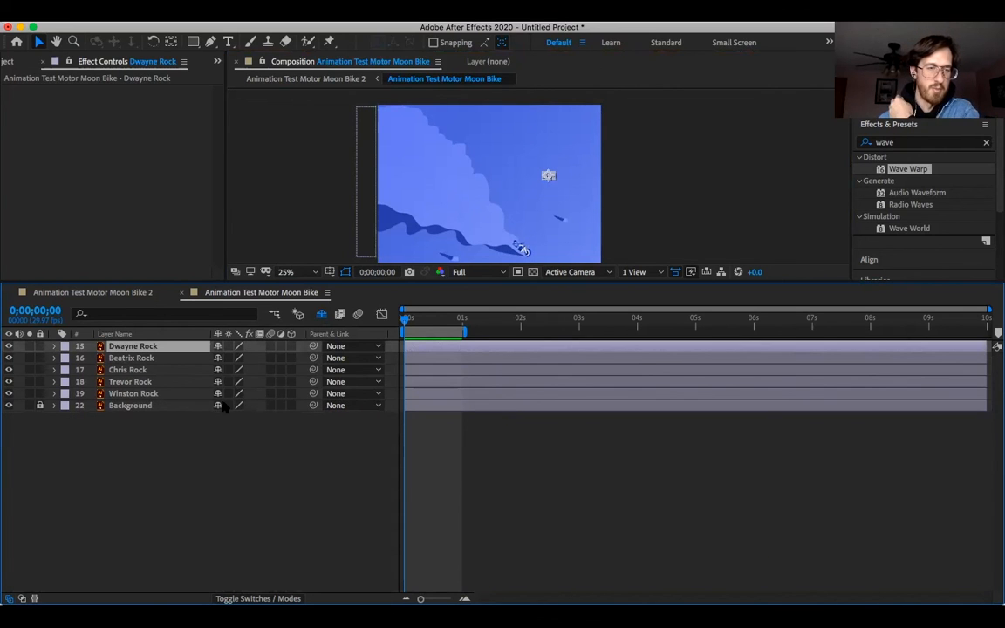
{"action": "left_click", "coordinate": [217, 406]}
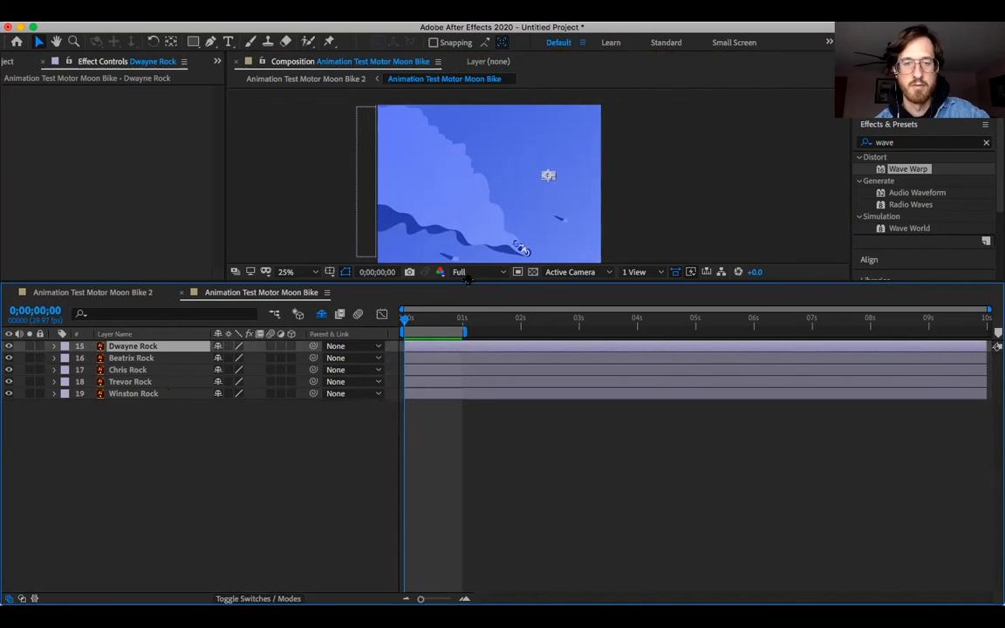
Enlarge the composition view and add Position keyframes to all five rock layers at 0;00;00;00, then deselect them
{"action": "left_click_drag", "start_coordinate": [471, 285], "coordinate": [469, 381]}
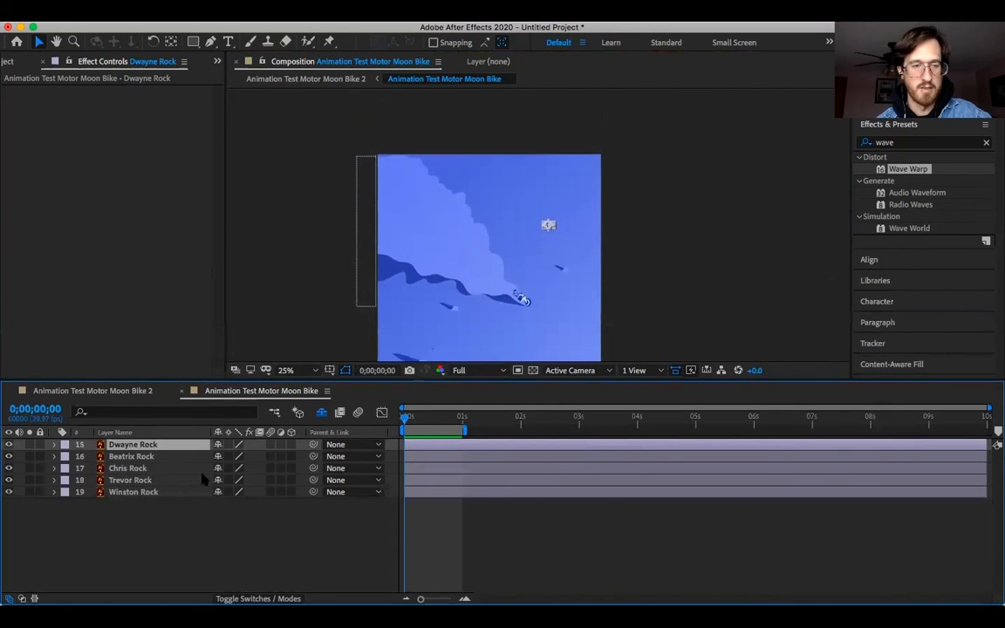
{"action": "key", "text": "super+a"}
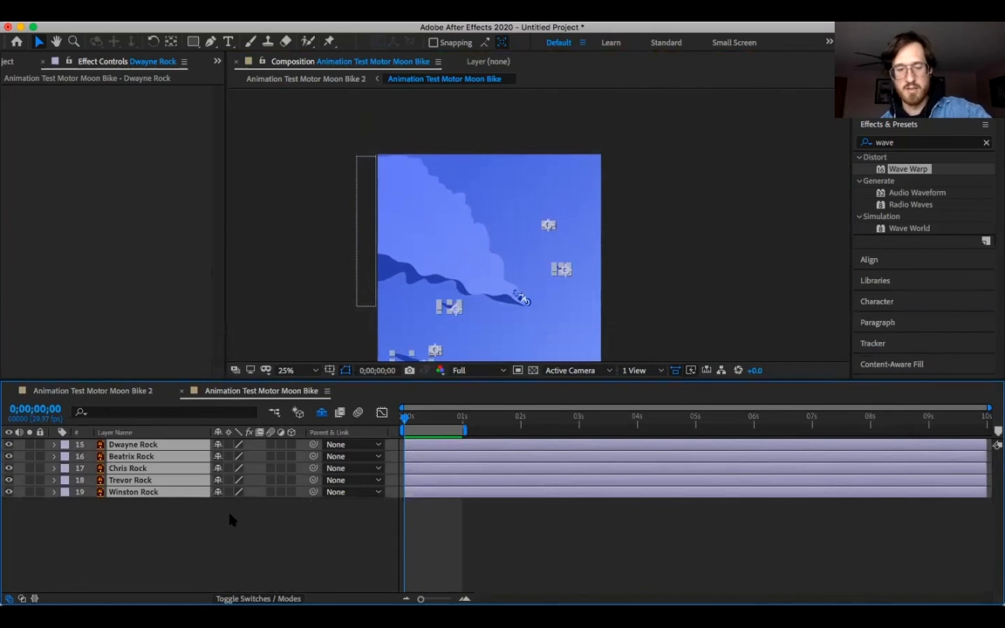
{"action": "key", "text": "p"}
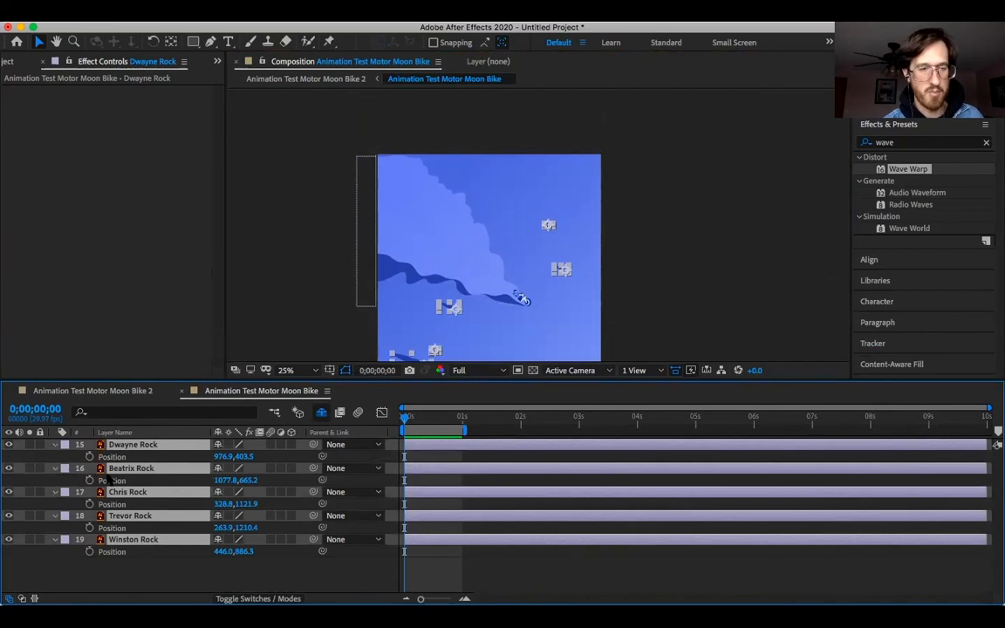
{"action": "left_click", "coordinate": [89, 456]}
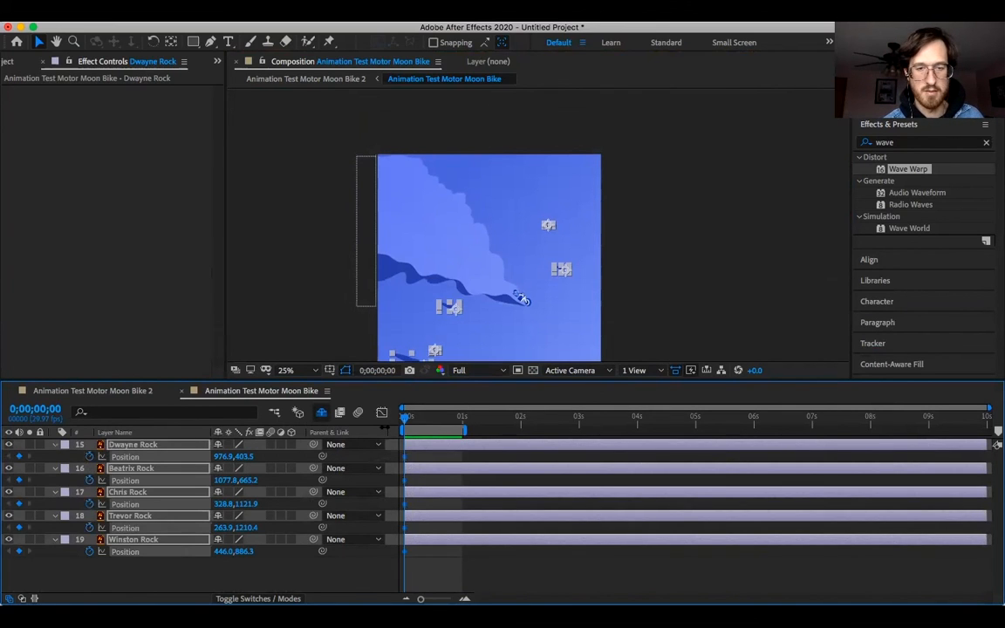
{"action": "left_click", "coordinate": [148, 574]}
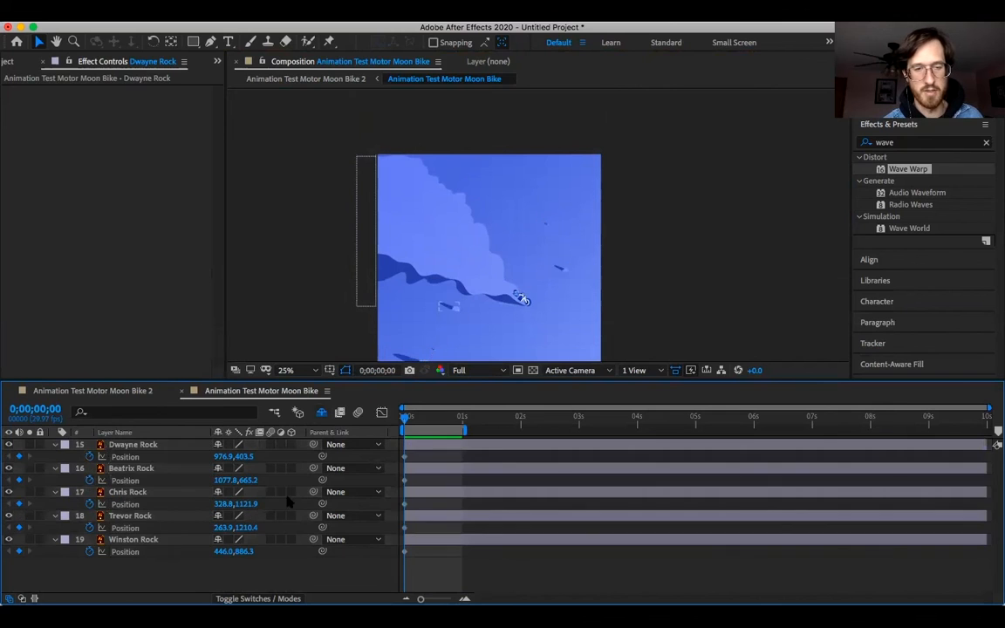
At 0;00;00;28, move Dwayne Rock up and to the left, keyframing its Position at about 679.9, 140.5
{"action": "left_click_drag", "start_coordinate": [408, 420], "coordinate": [460, 419]}
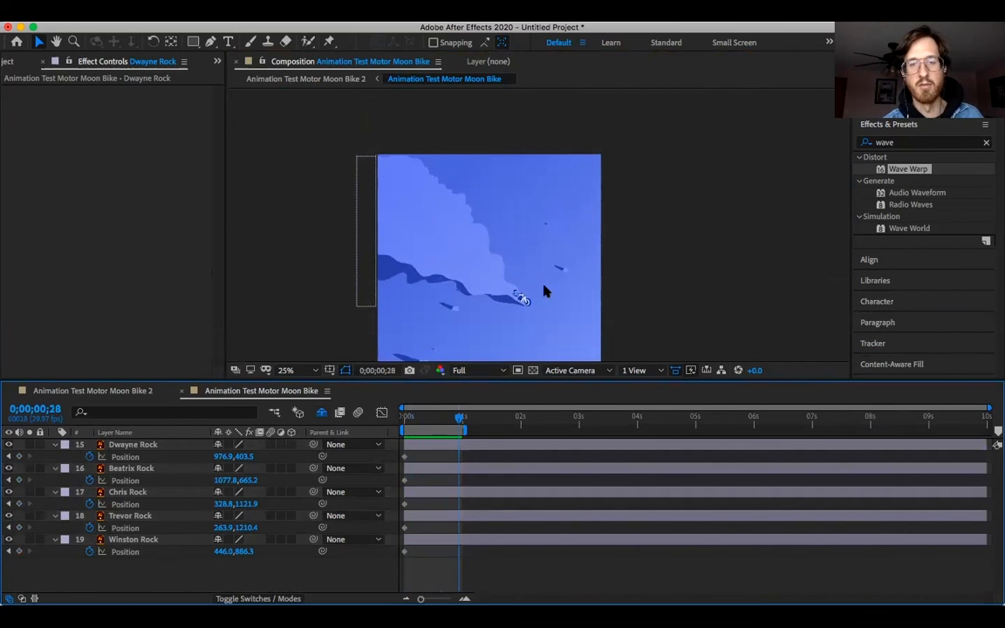
{"action": "left_click", "coordinate": [135, 446]}
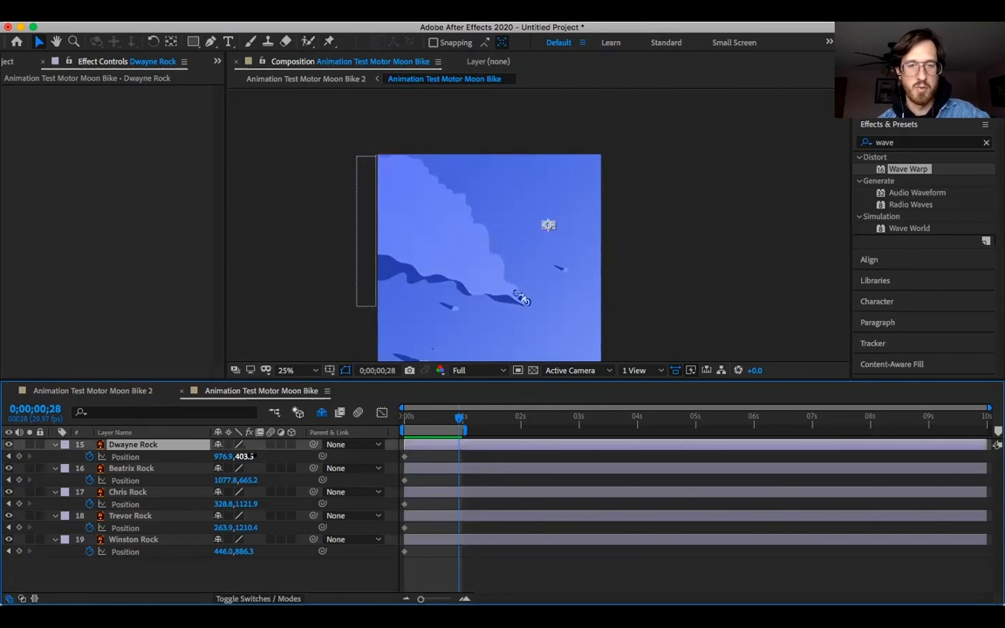
{"action": "left_click_drag", "start_coordinate": [270, 453], "coordinate": [250, 456]}
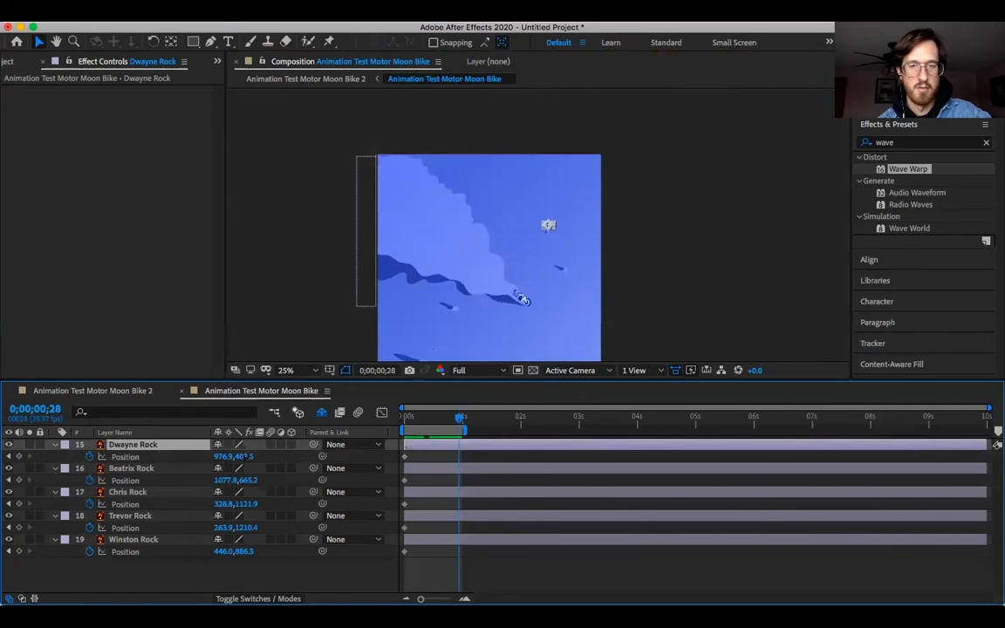
{"action": "mouse_move", "coordinate": [144, 456]}
{"action": "left_mouse_down"}
{"action": "mouse_move", "coordinate": [225, 456]}
{"action": "mouse_move", "coordinate": [155, 457]}
{"action": "left_mouse_up"}
{"action": "left_click_drag", "start_coordinate": [81, 452], "coordinate": [74, 452]}
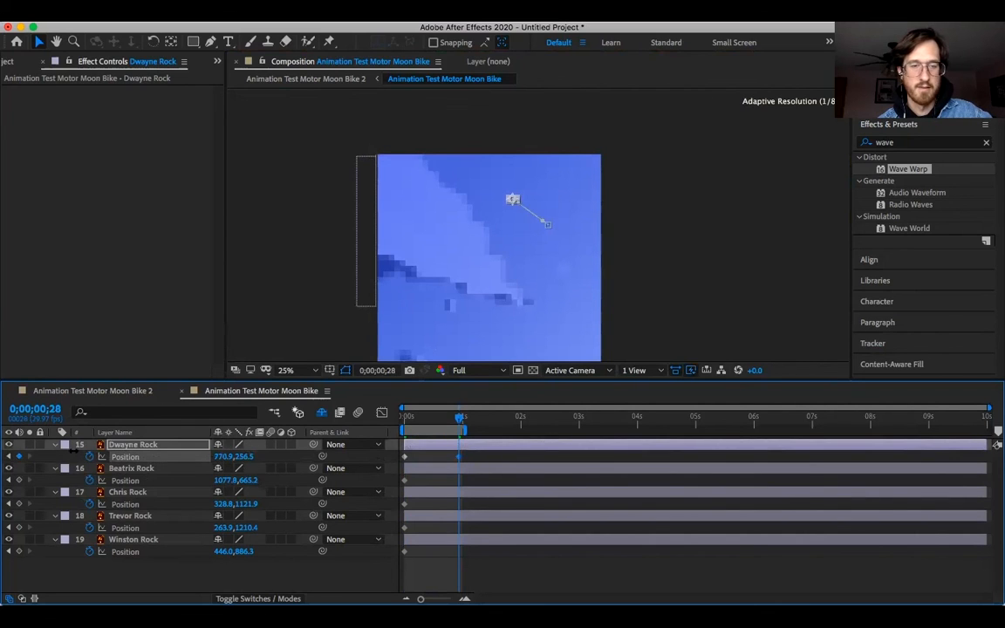
{"action": "mouse_move", "coordinate": [172, 462]}
{"action": "left_mouse_down"}
{"action": "mouse_move", "coordinate": [200, 460]}
{"action": "mouse_move", "coordinate": [162, 463]}
{"action": "left_mouse_up"}
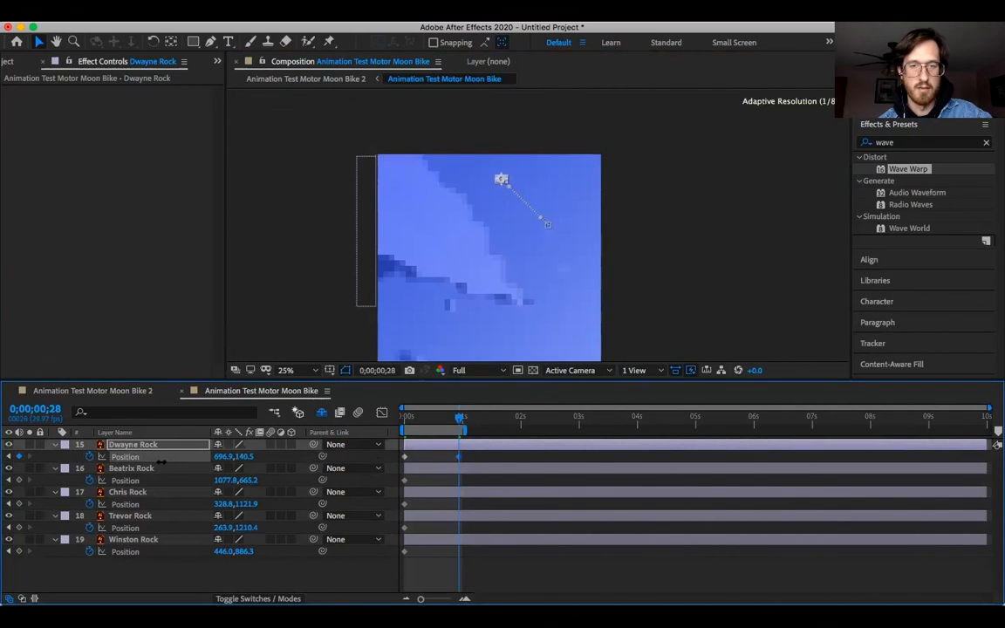
{"action": "left_click_drag", "start_coordinate": [227, 470], "coordinate": [212, 464]}
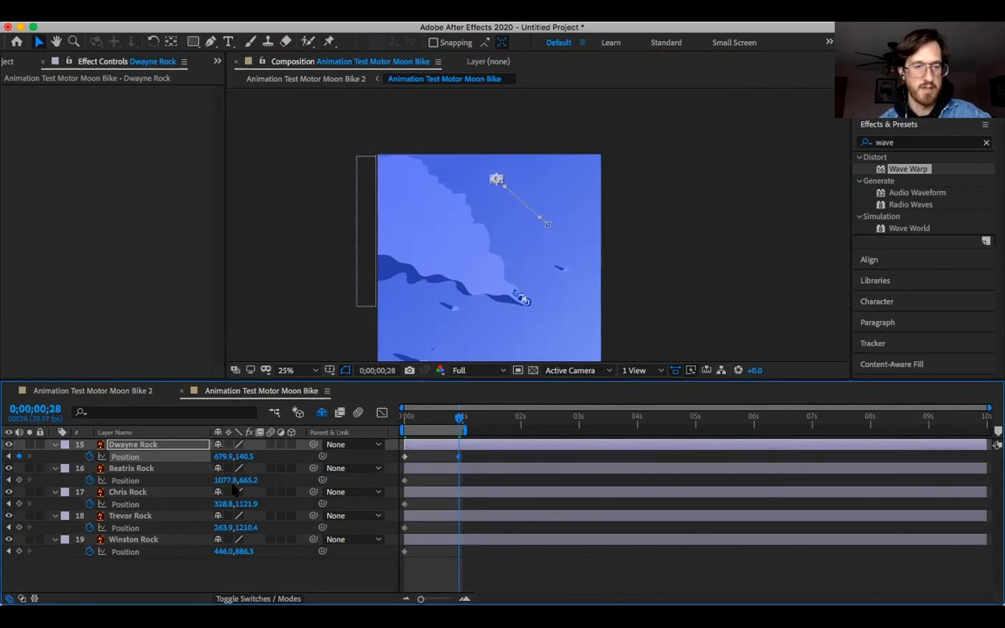
Move Beatrix Rock up and to the left at 0;00;00;28, keyframing its Position at about 745.8, 420.2
{"action": "left_click", "coordinate": [155, 469]}
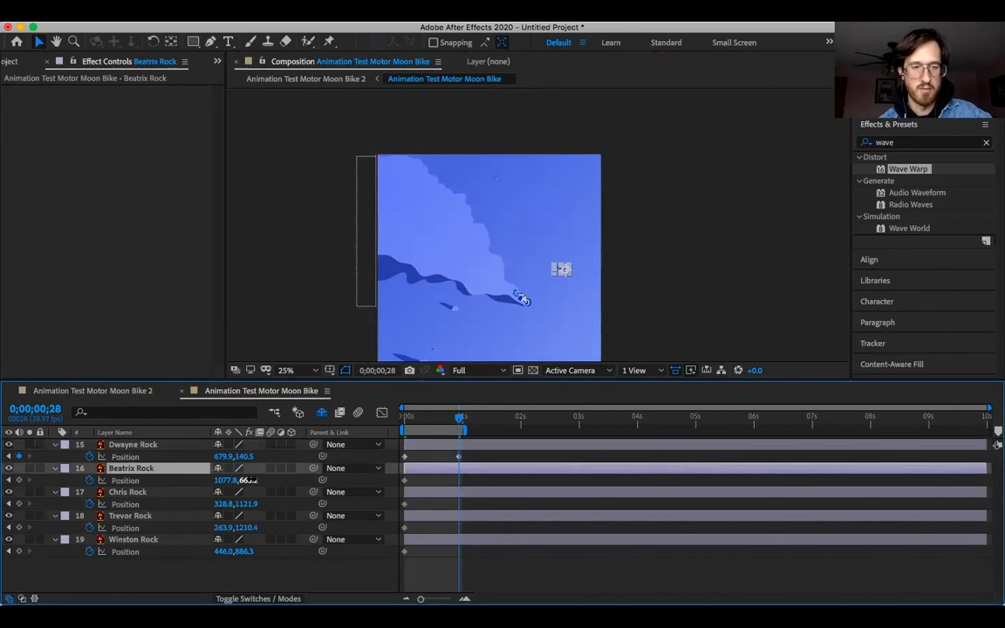
{"action": "mouse_move", "coordinate": [185, 476]}
{"action": "left_mouse_down"}
{"action": "mouse_move", "coordinate": [166, 479]}
{"action": "mouse_move", "coordinate": [233, 481]}
{"action": "mouse_move", "coordinate": [187, 481]}
{"action": "left_mouse_up"}
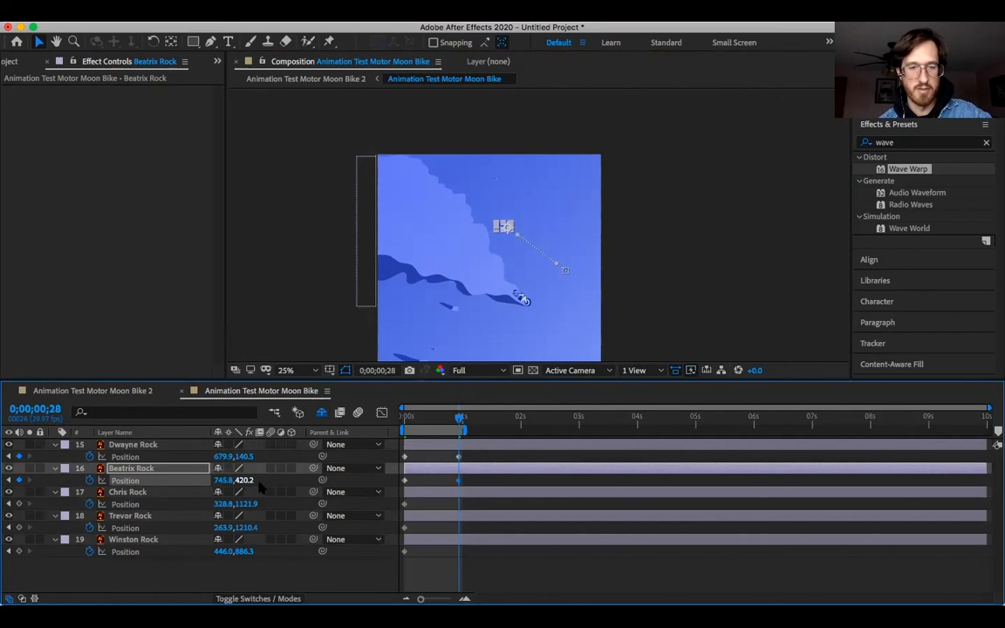
{"action": "left_click", "coordinate": [449, 416]}
{"action": "left_click", "coordinate": [459, 418]}
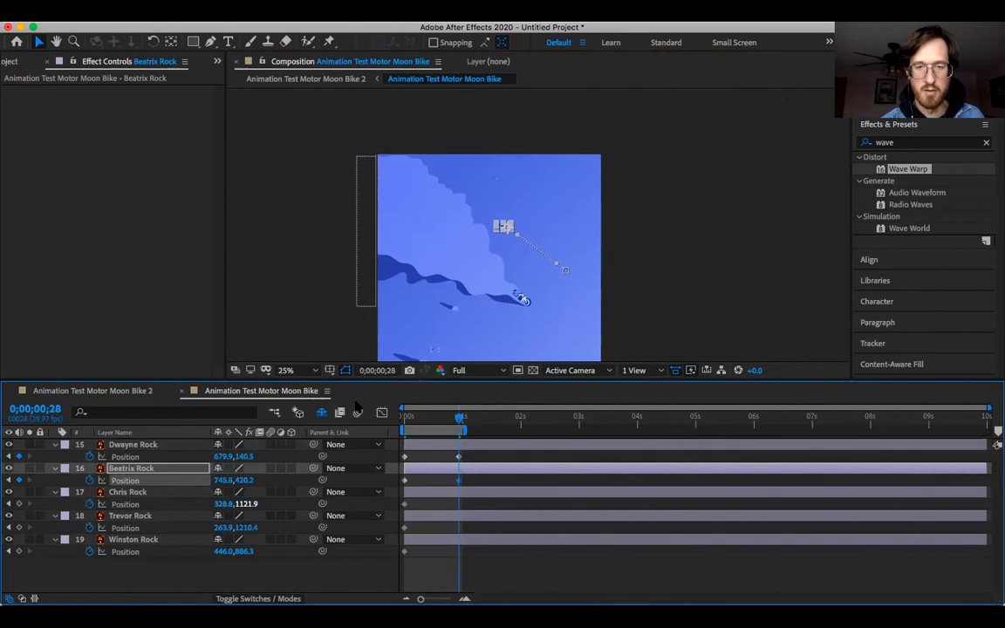
Move Chris Rock past the composition's left edge at 0;00;00;28, keyframing its Position at about -24.2, 882.9
{"action": "left_click", "coordinate": [168, 498]}
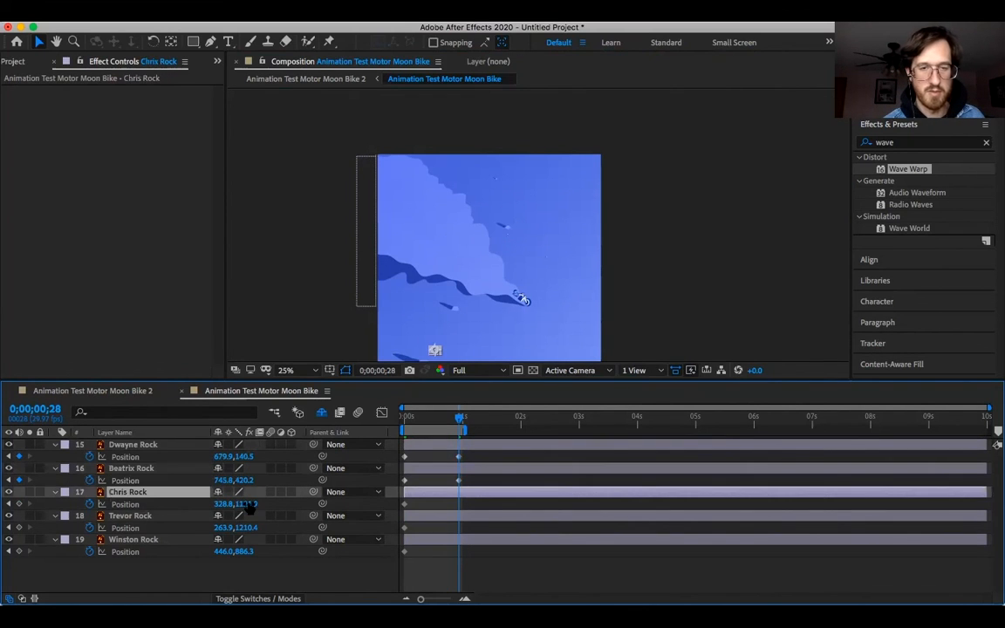
{"action": "left_click_drag", "start_coordinate": [247, 504], "coordinate": [80, 506]}
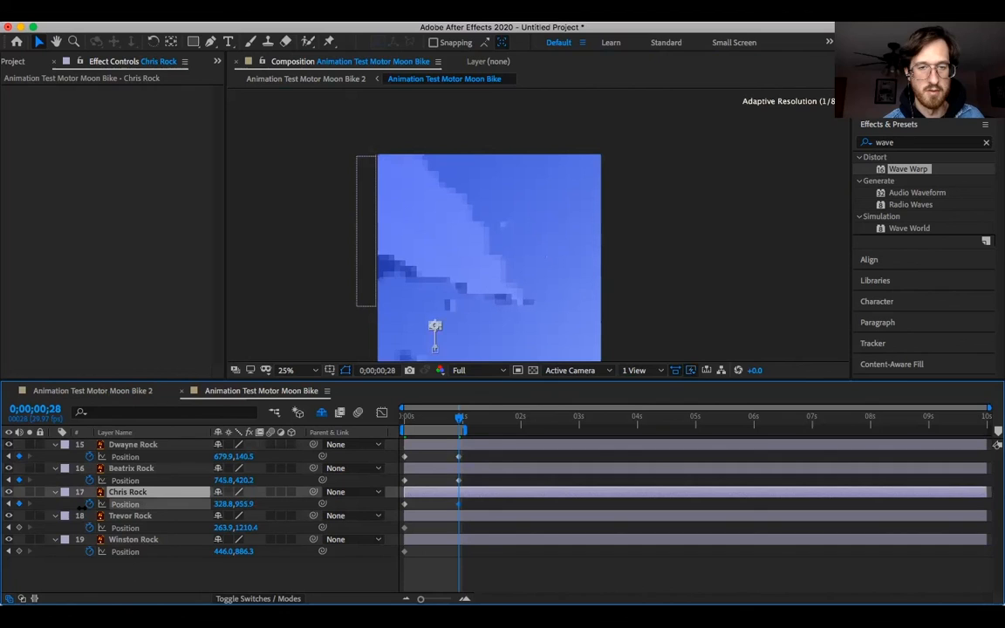
{"action": "left_click_drag", "start_coordinate": [239, 504], "coordinate": [216, 506]}
{"action": "left_click_drag", "start_coordinate": [153, 504], "coordinate": [182, 521]}
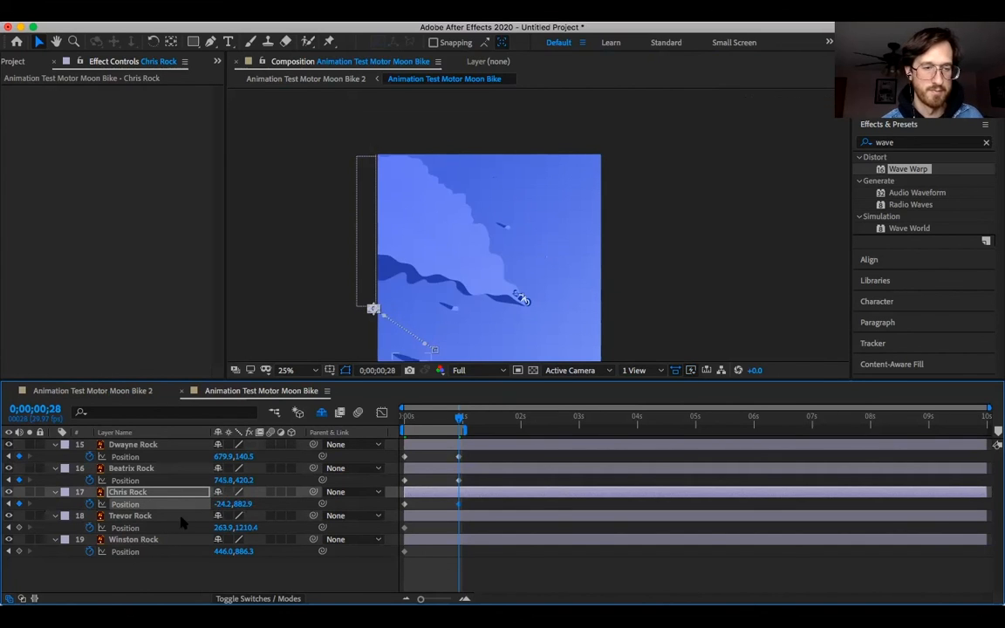
At 0;00;00;28, keyframe Trevor Rock's Position at about 6.9, 987.4 and Winston Rock's at about 15.0, 695.3
{"action": "left_click", "coordinate": [218, 528]}
{"action": "left_click_drag", "start_coordinate": [247, 528], "coordinate": [215, 526]}
{"action": "left_click_drag", "start_coordinate": [145, 523], "coordinate": [43, 528]}
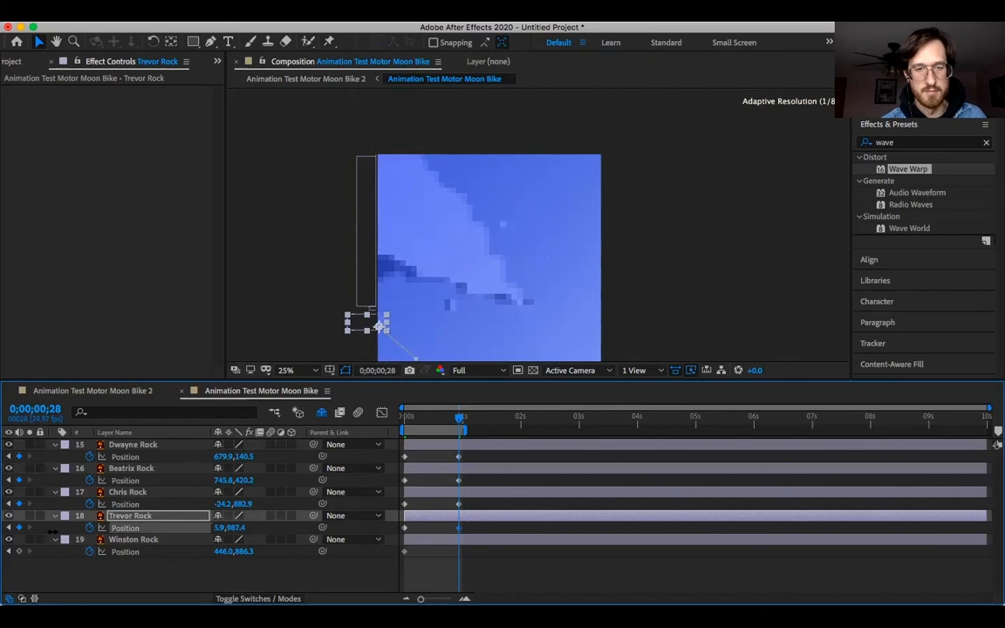
{"action": "left_click", "coordinate": [173, 541]}
{"action": "left_click_drag", "start_coordinate": [246, 551], "coordinate": [140, 552]}
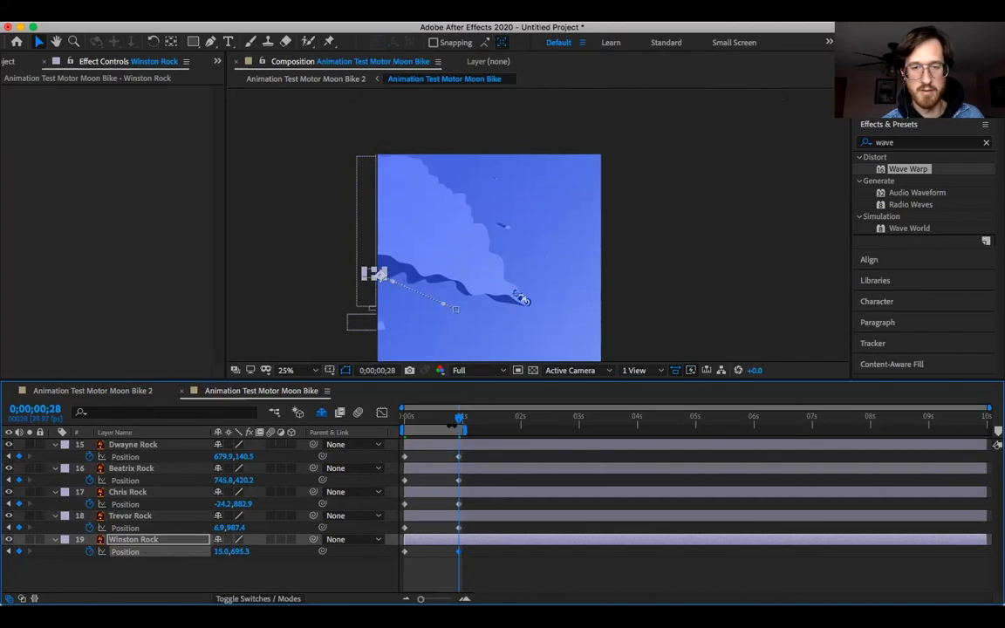
Return to the first frame, enlarge the timeline area, and preview the moving rocks with the whole composition in view
{"action": "left_click", "coordinate": [433, 417]}
{"action": "key", "text": "Home"}
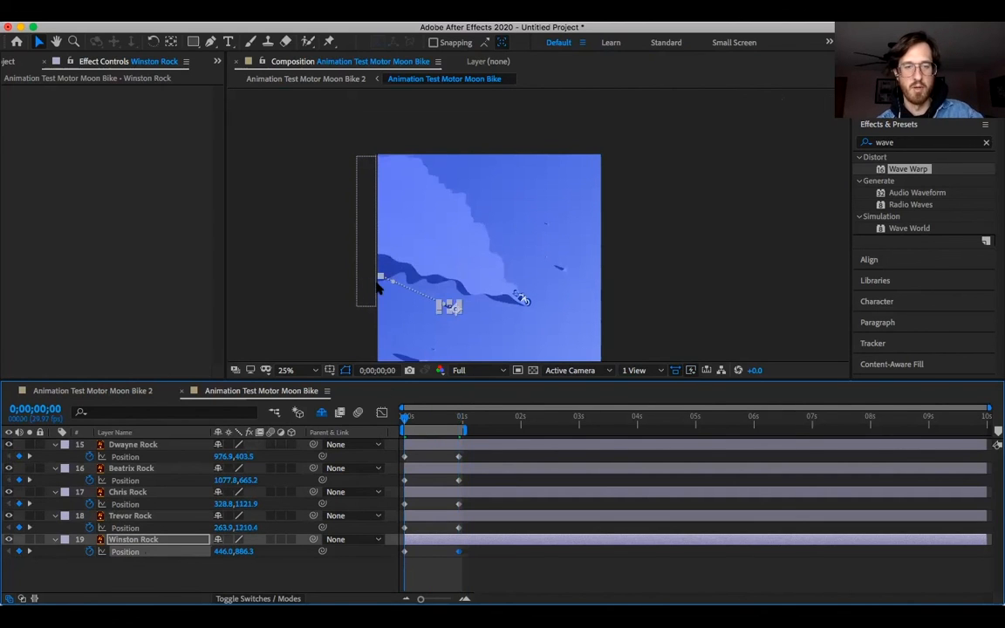
{"action": "scroll", "coordinate": [472, 186], "scroll_direction": "down", "scroll_amount": 3}
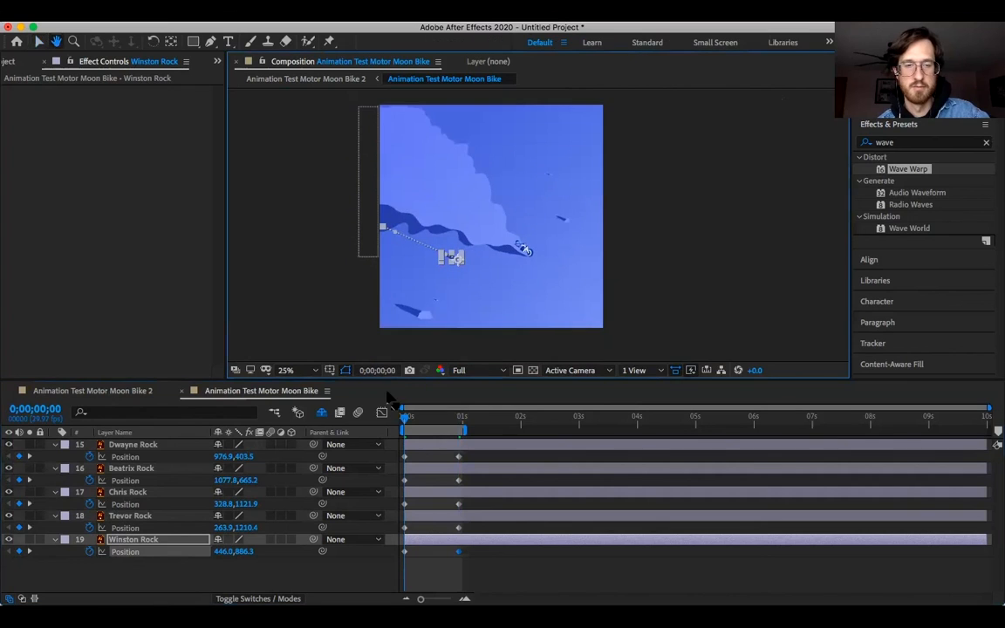
{"action": "left_click_drag", "start_coordinate": [404, 382], "coordinate": [393, 346]}
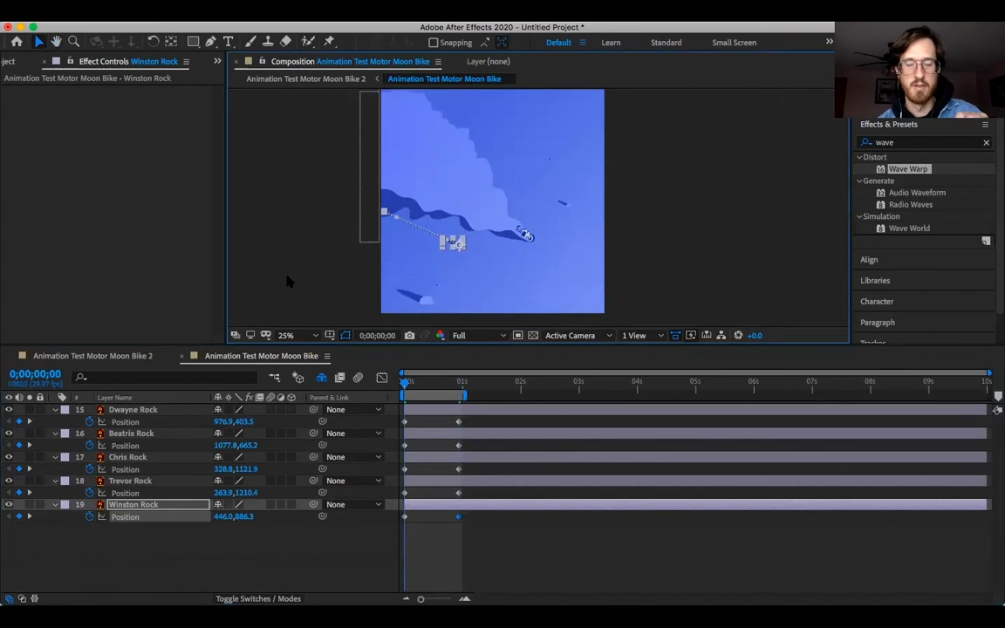
{"action": "key", "text": "space"}
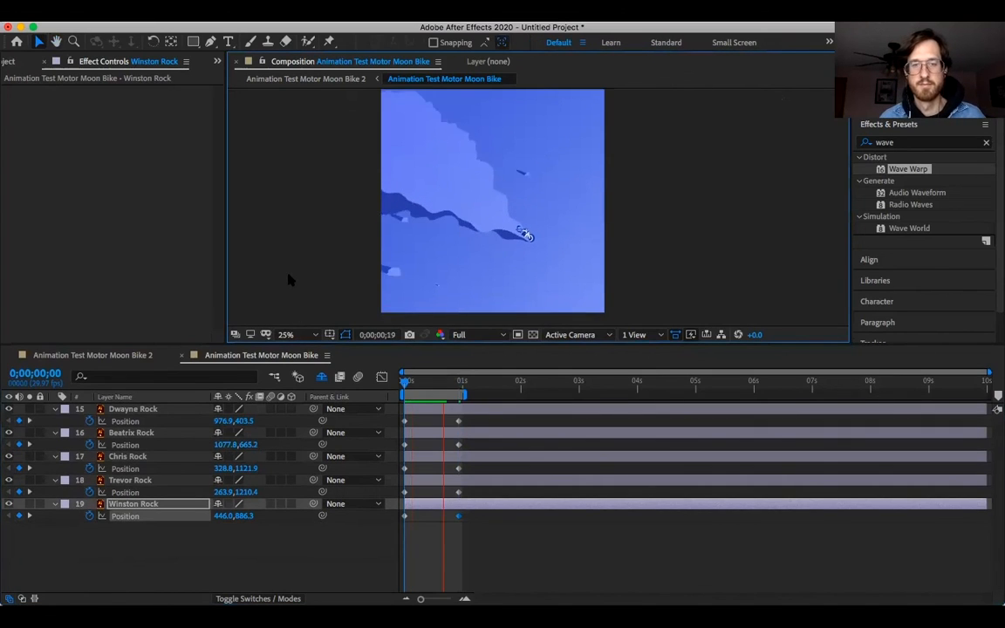